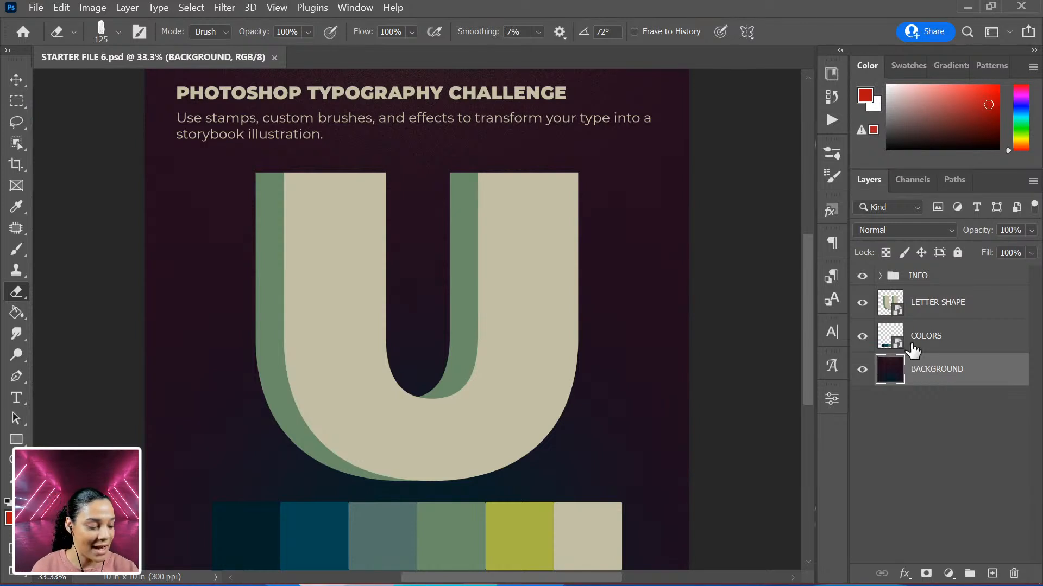
Hide the INFO group and shrink the COLORS swatch strip to 35.11%, placing it in the canvas's upper-right corner
left_click(862, 277)
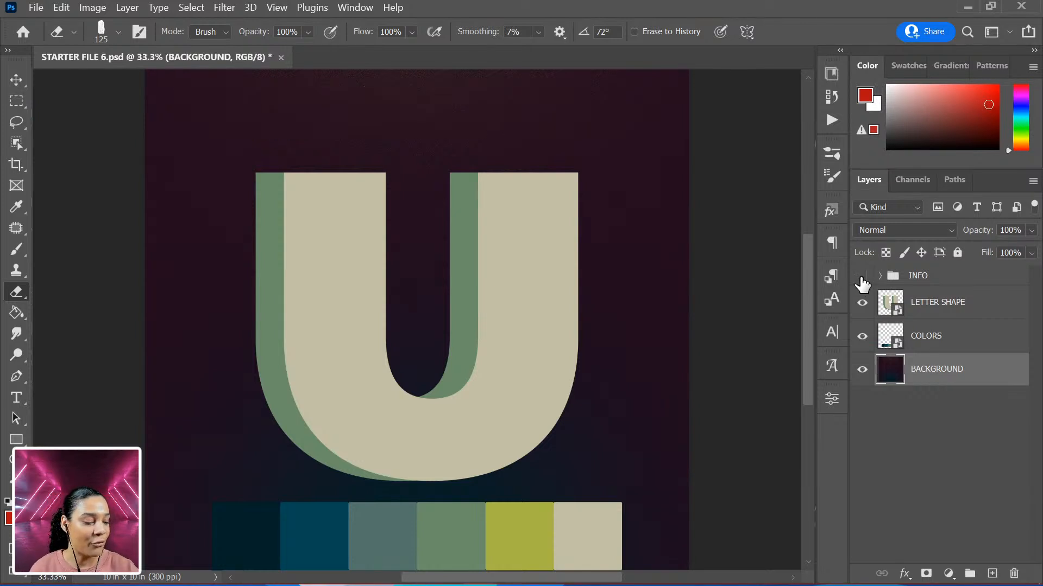
left_click(962, 343)
key("ctrl+minus")
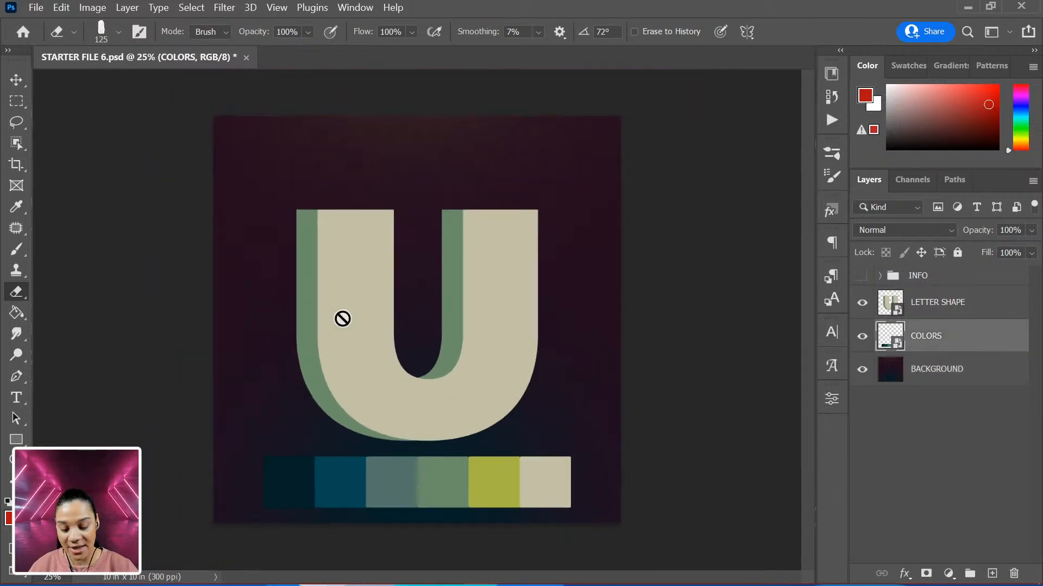
key("ctrl+t")
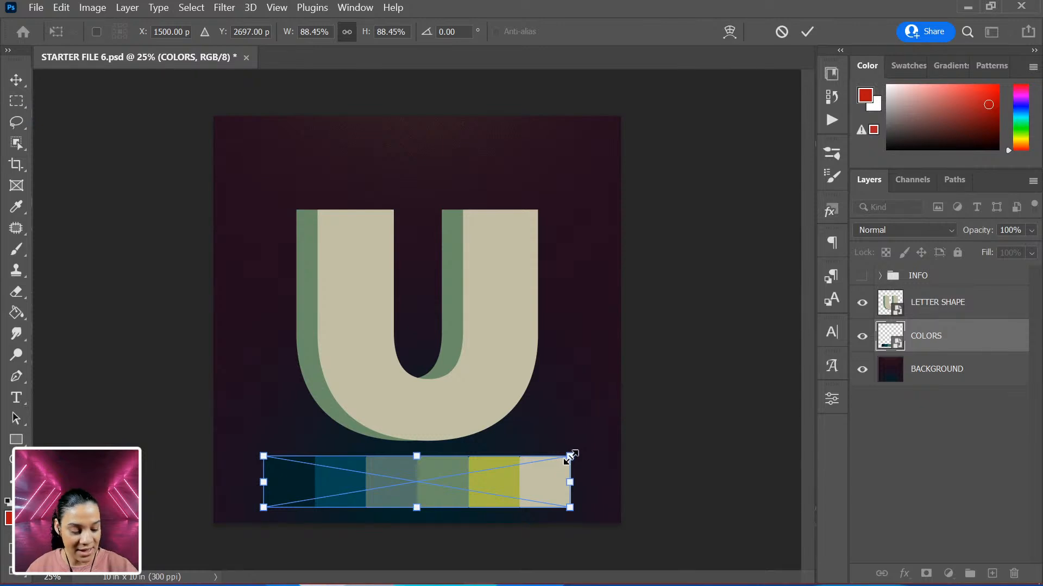
mouse_move(570, 458)
left_mouse_down()
mouse_move(380, 490)
mouse_move(544, 175)
mouse_move(591, 109)
mouse_move(572, 140)
left_mouse_up()
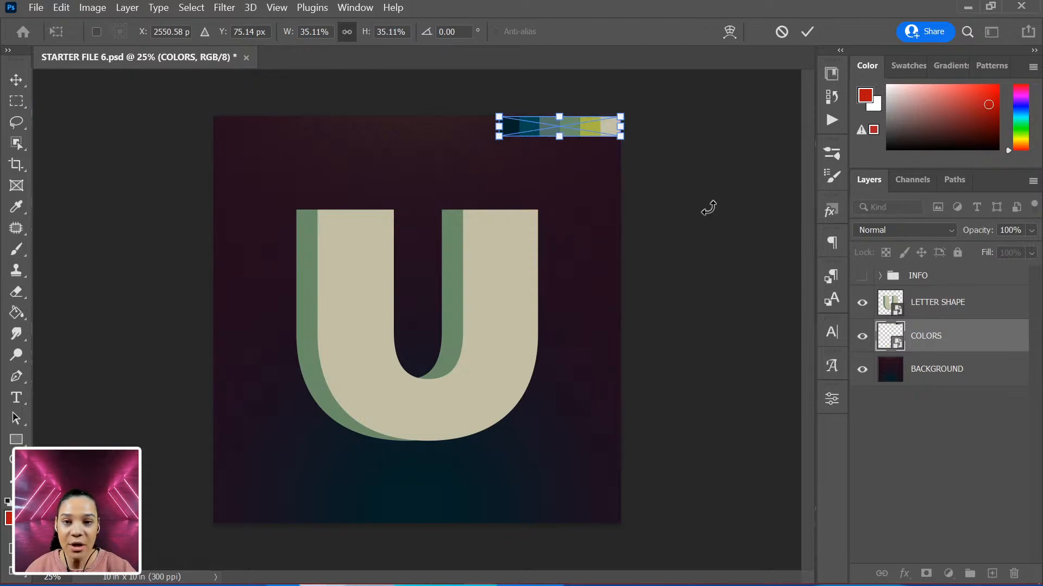
key("Return")
key("e")
Display the PS DCC library's saved colors and preview the artwork with the COLORS layer turned off and back on
key("ctrl+plus")
scroll(570, 263, "up", 3)
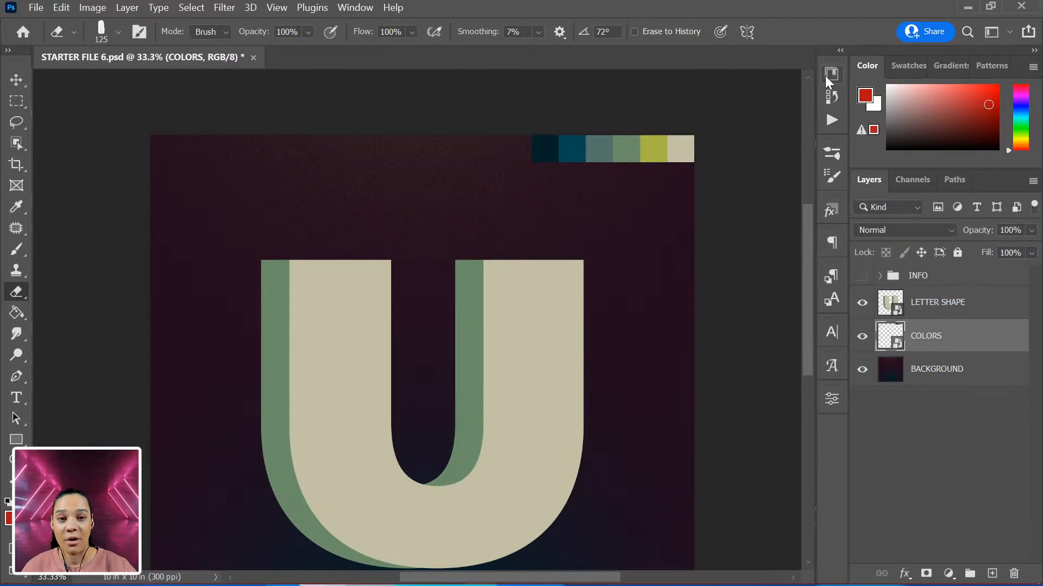
left_click(826, 75)
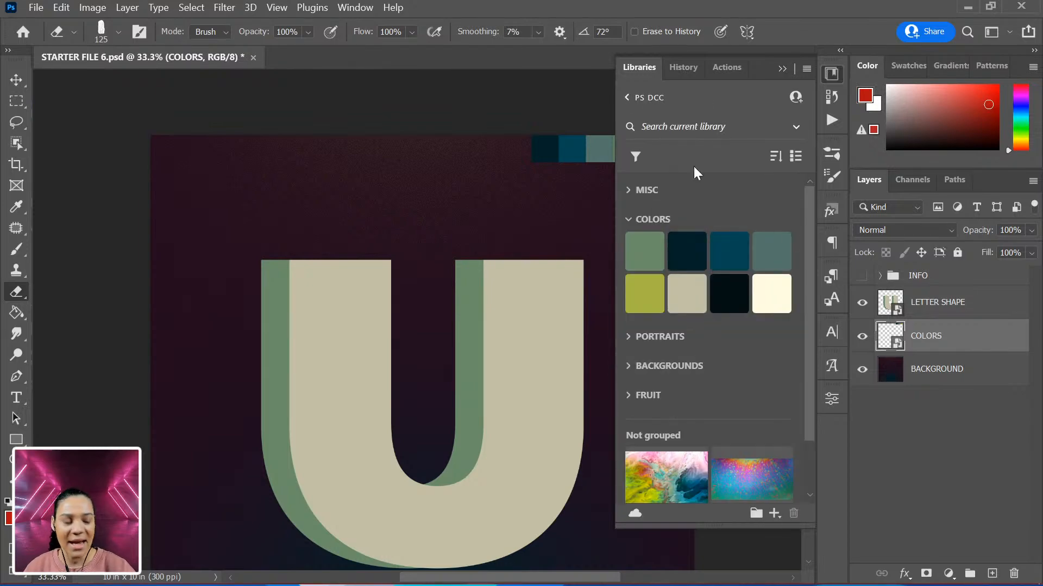
left_click(861, 336)
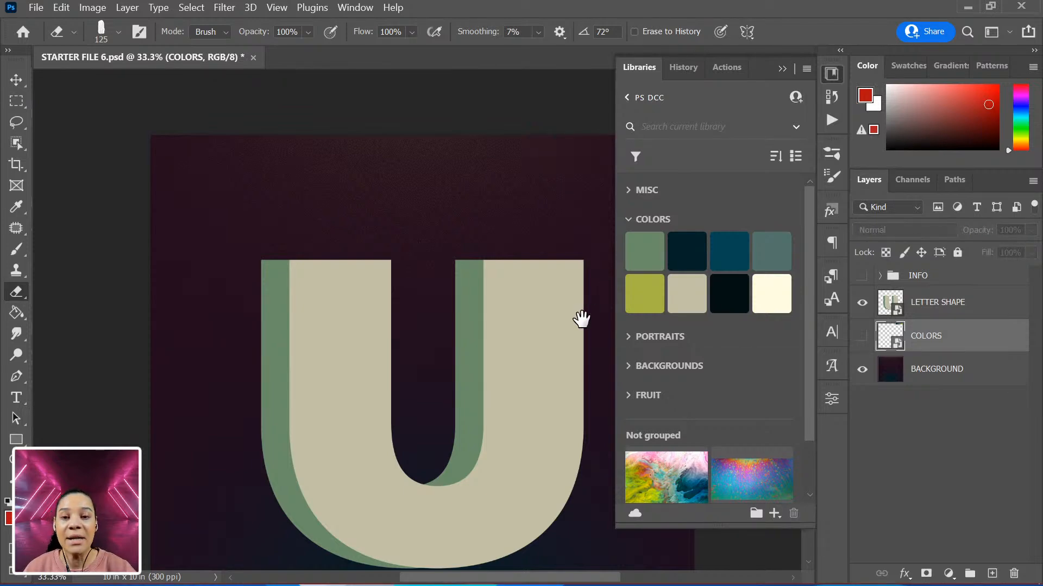
left_click_drag(578, 319, 537, 210)
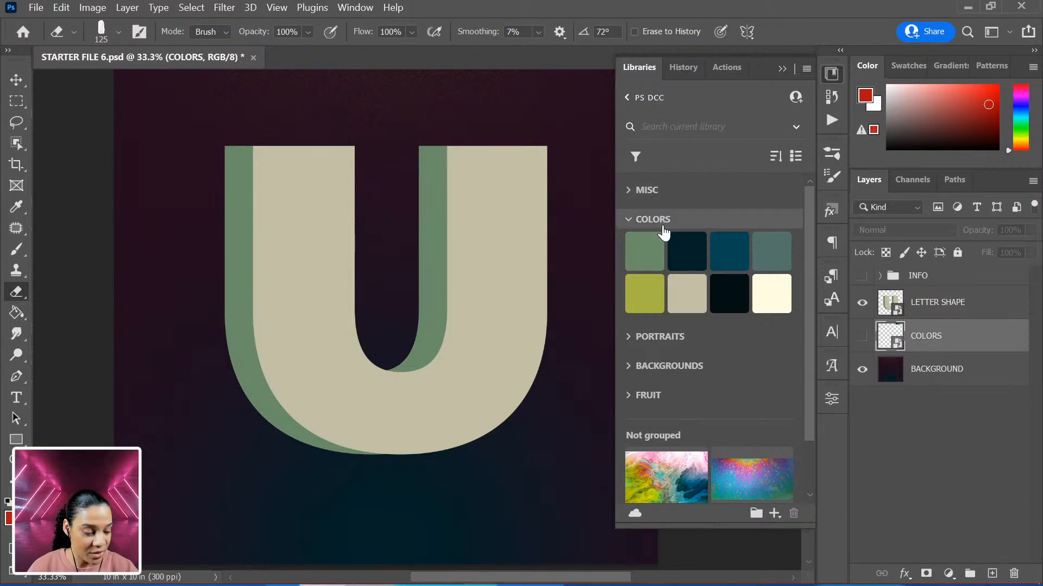
left_click(862, 337)
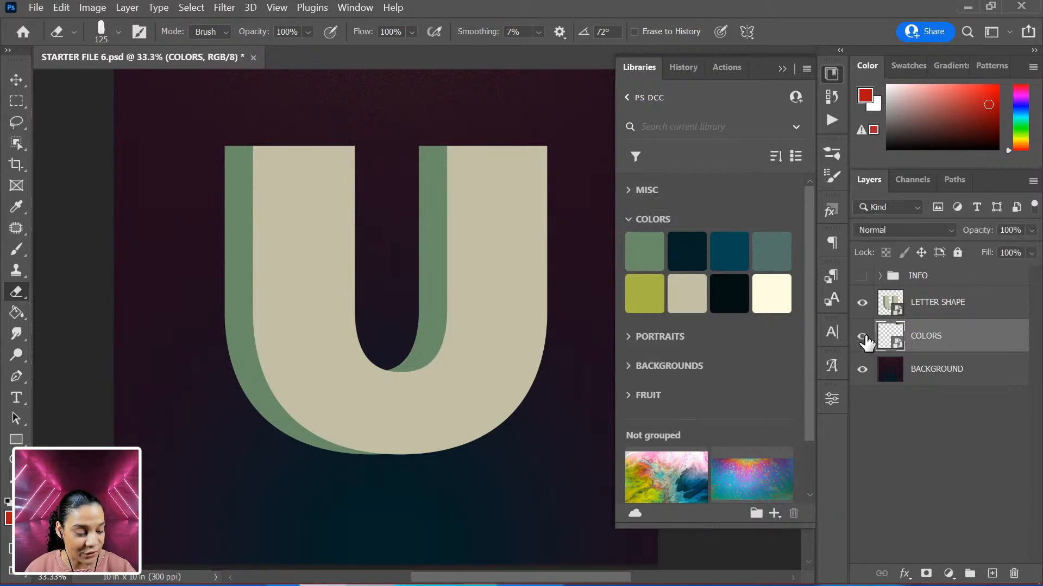
Sample the olive-green swatch from the COLORS strip as the foreground color and open the library's options for adding elements
left_click_drag(542, 207, 372, 279)
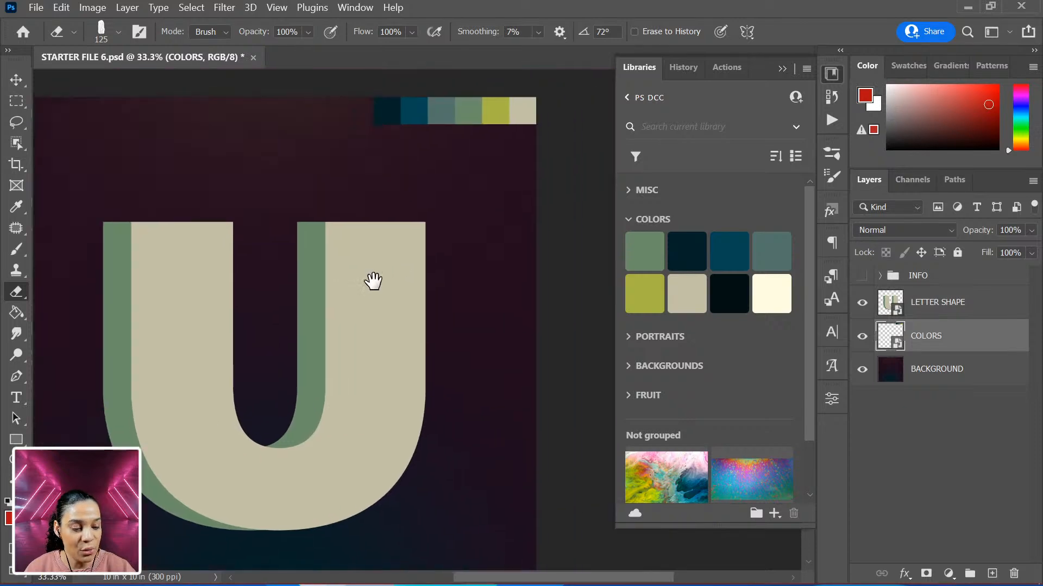
left_click_drag(444, 205, 467, 248)
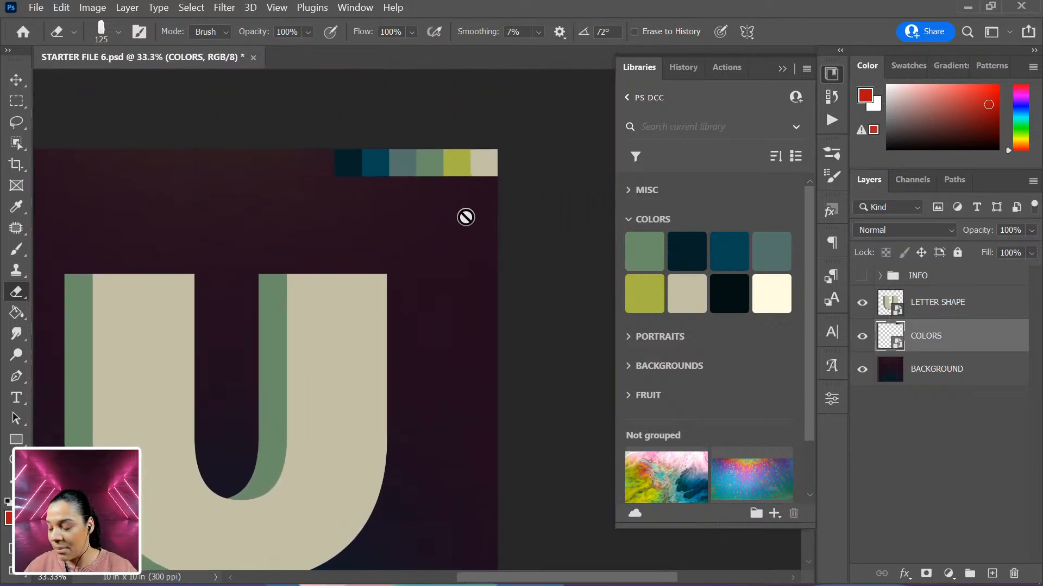
key("b")
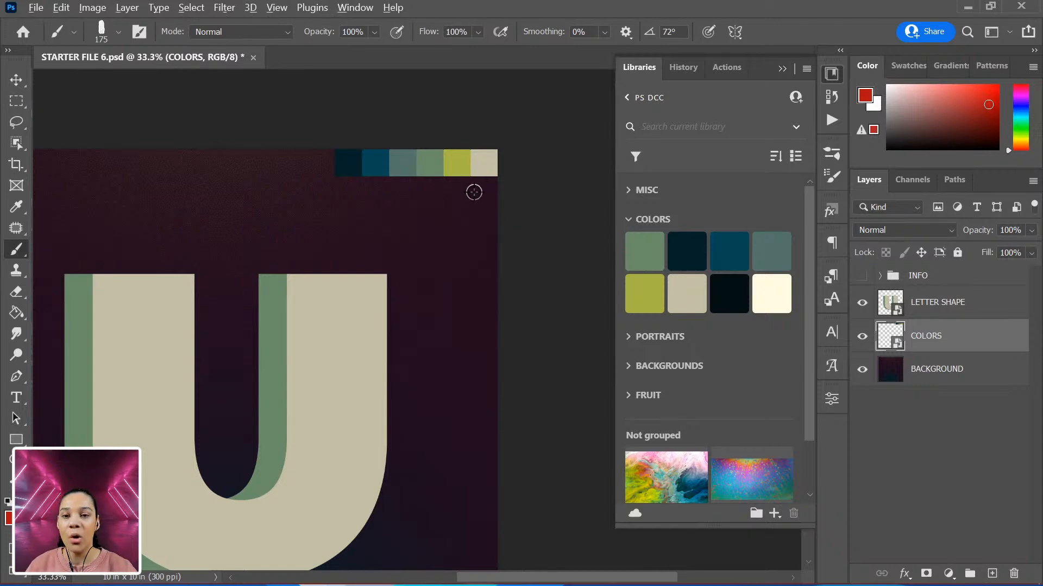
left_click(459, 163, "alt")
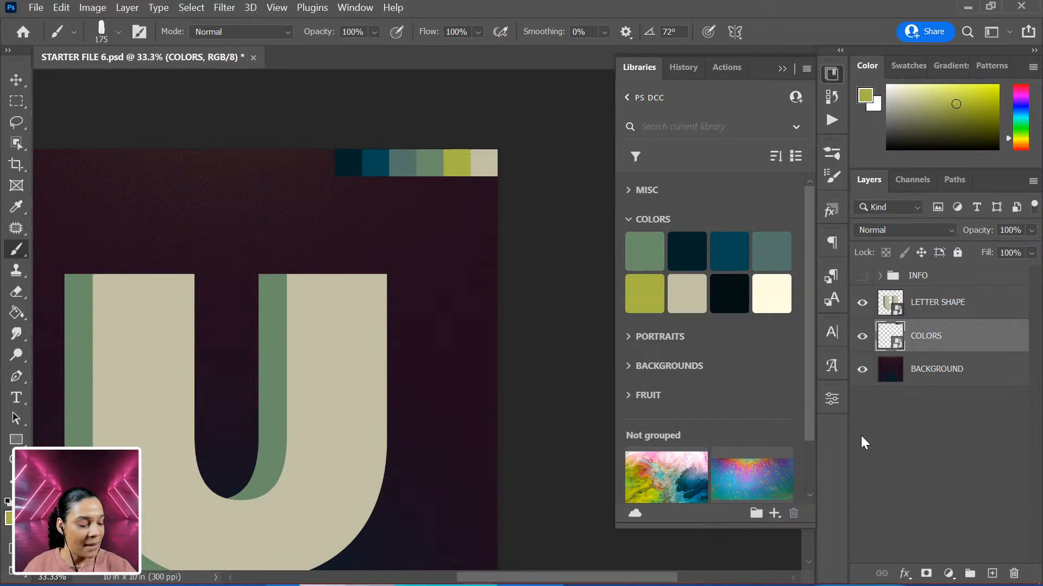
left_click(773, 512)
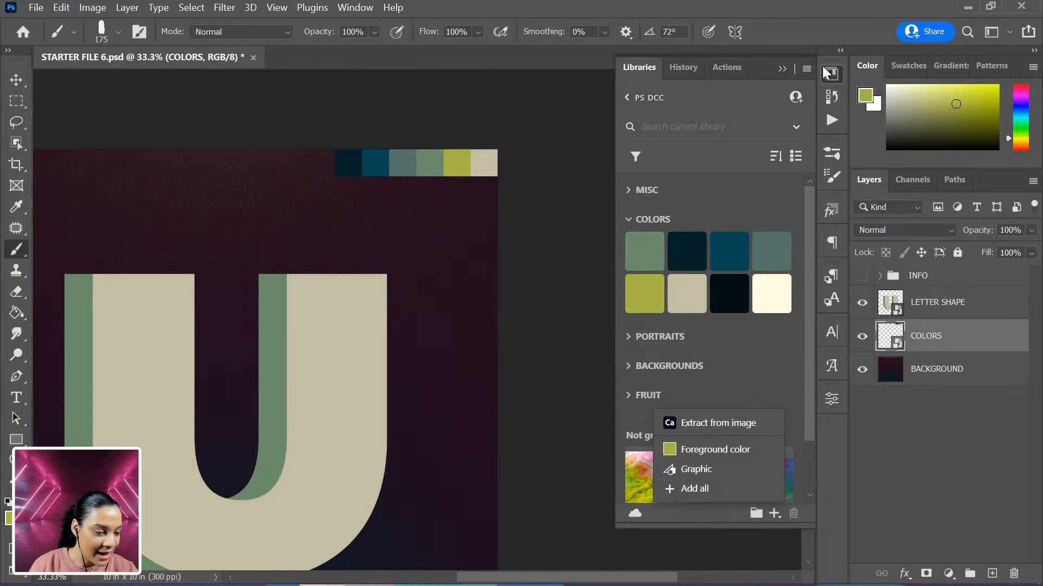
Delete the COLORS layer and close the library
left_click(862, 336)
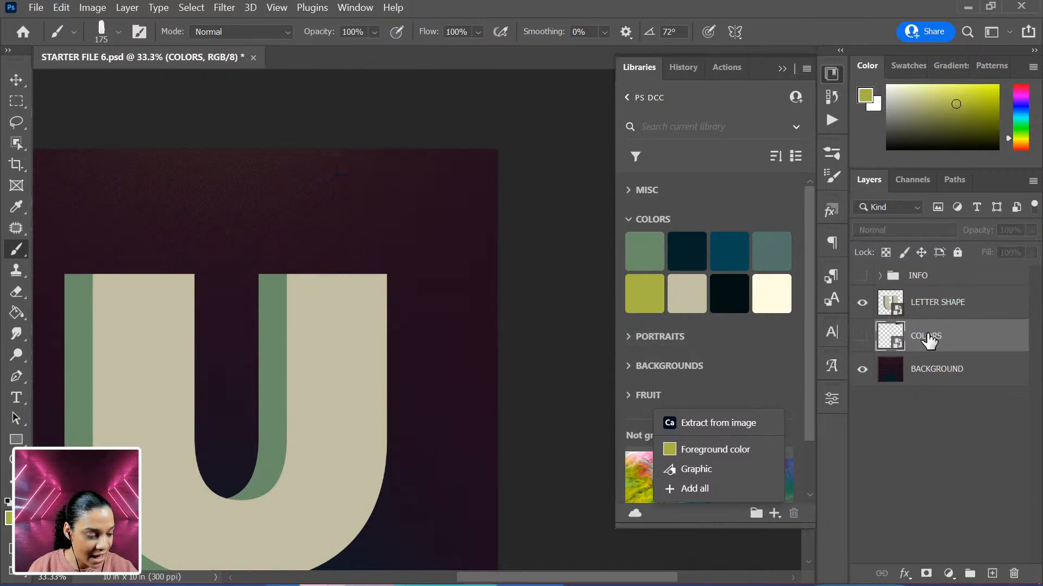
left_click_drag(973, 341, 968, 280)
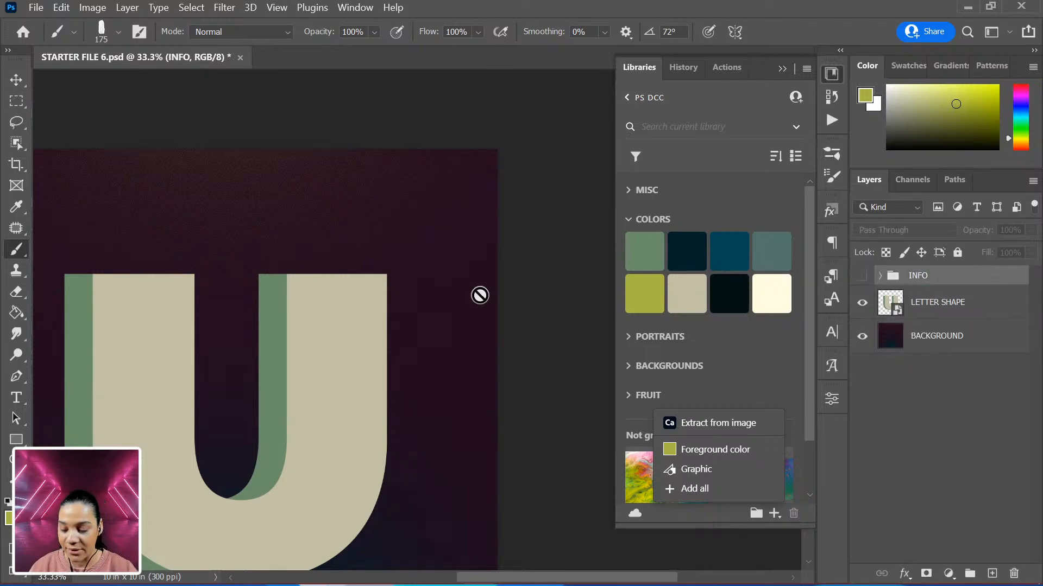
key("ctrl+minus")
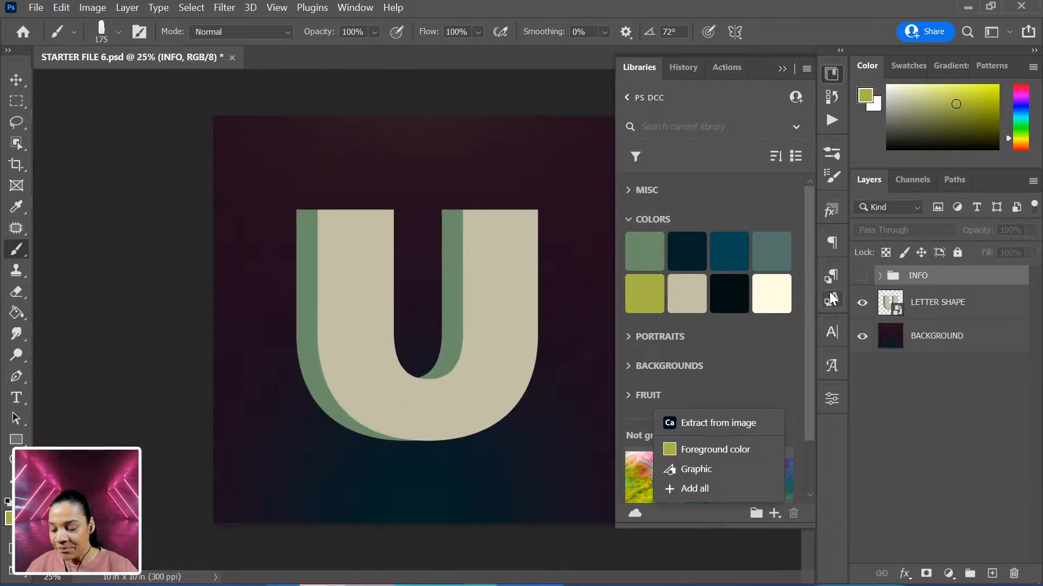
key("ctrl+plus")
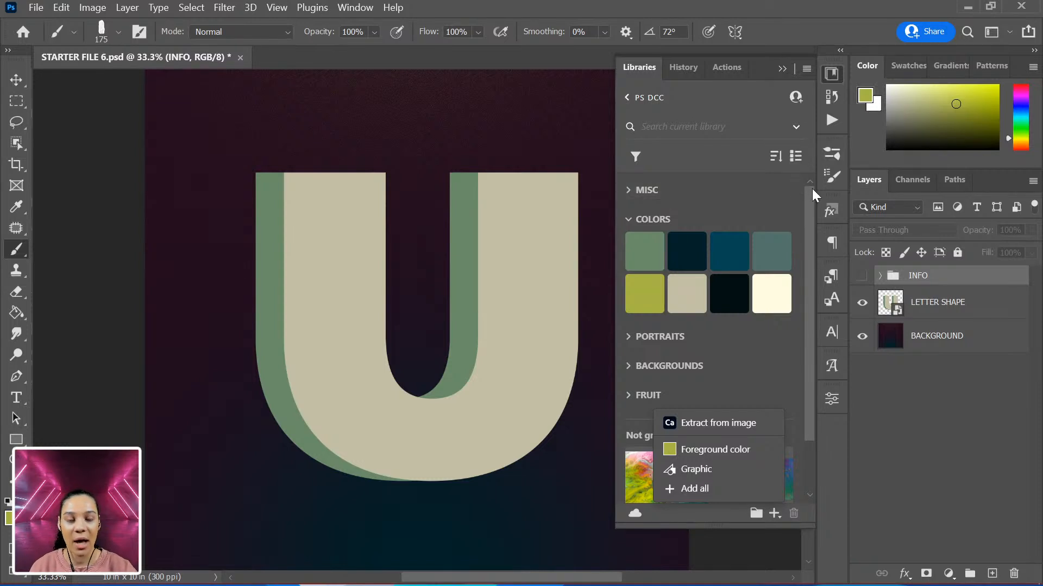
left_click(832, 74)
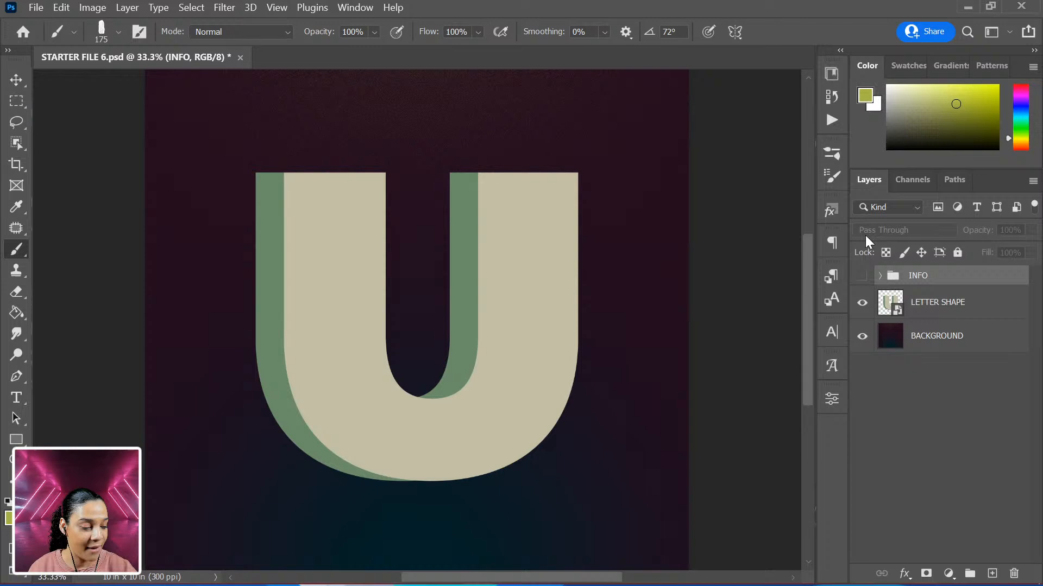
Hide the LETTER SHAPE layer and add the letter K as 18 pt Montserrat Regular text near the canvas centre
left_click(862, 302)
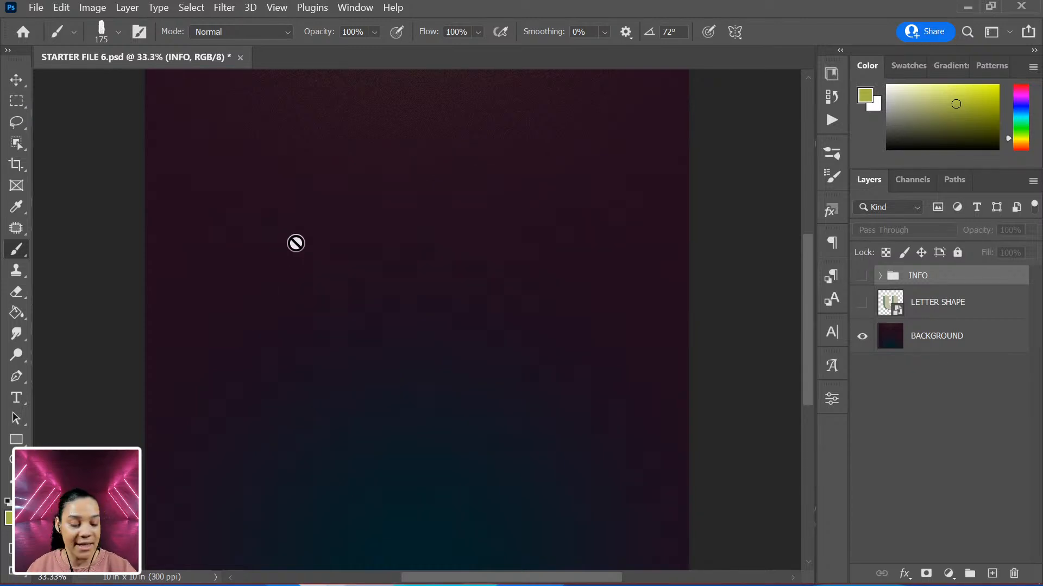
key("t")
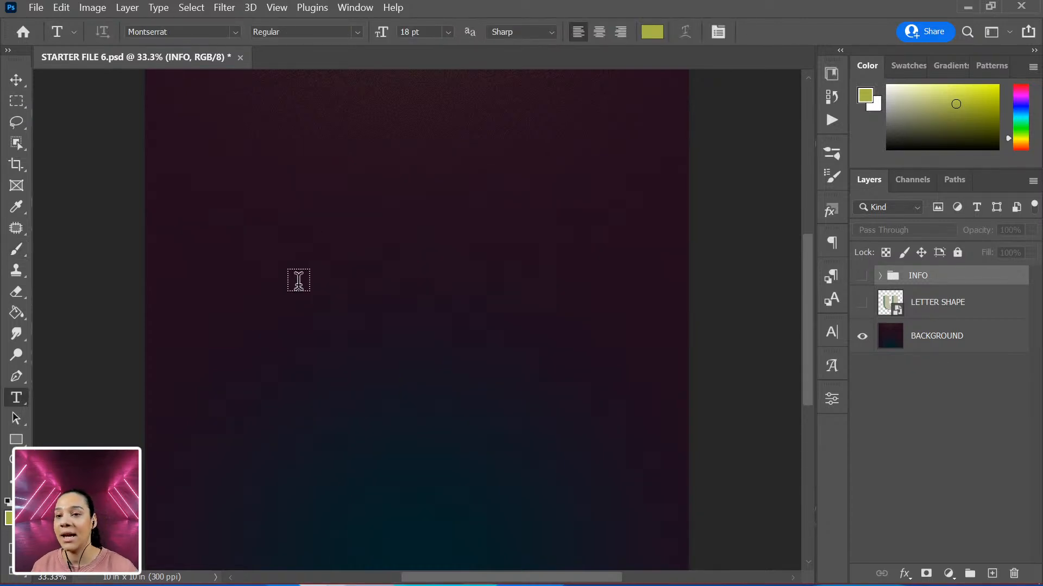
left_click(408, 281)
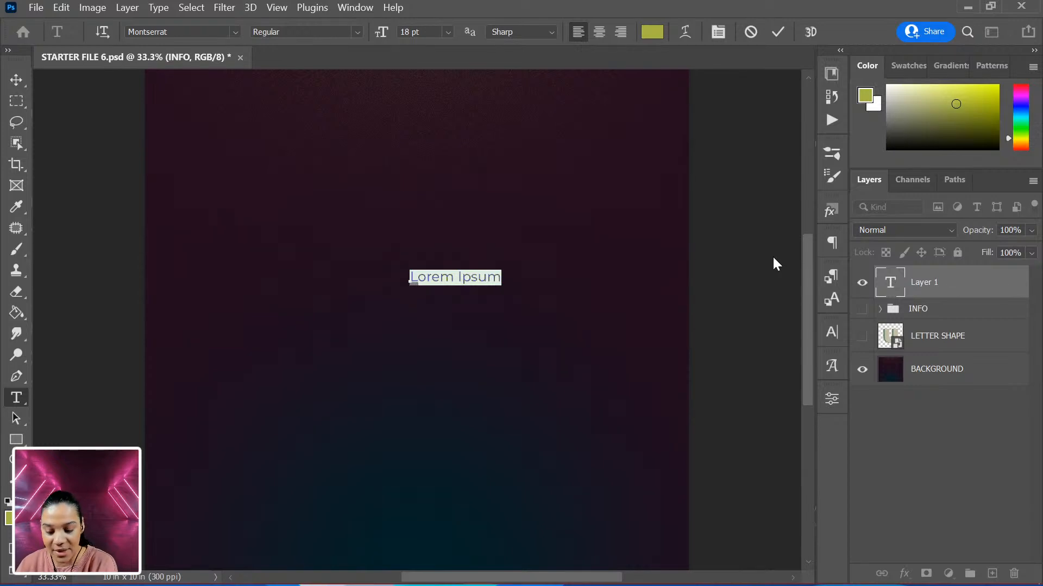
type("K")
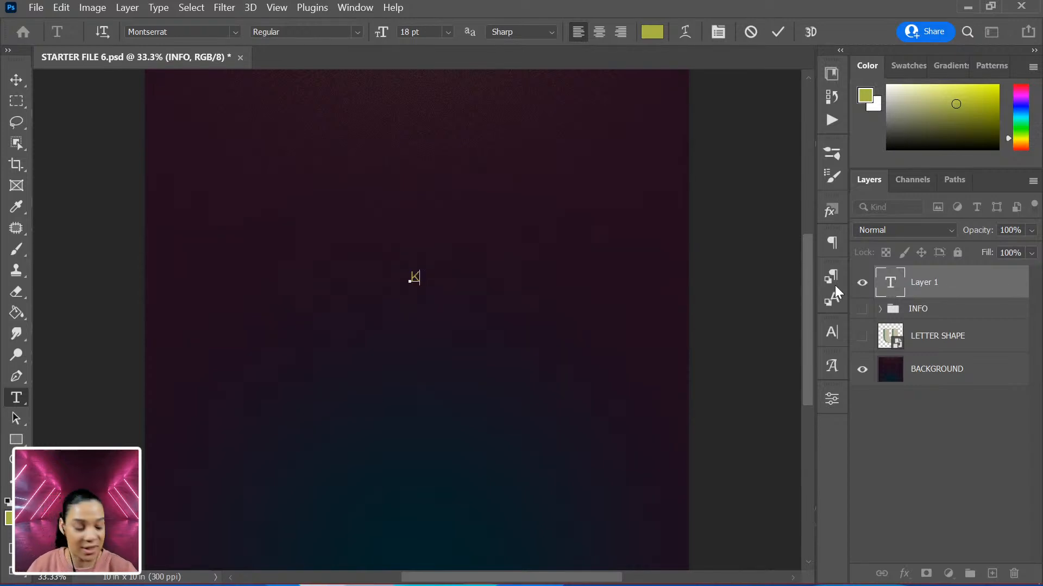
left_click(986, 296)
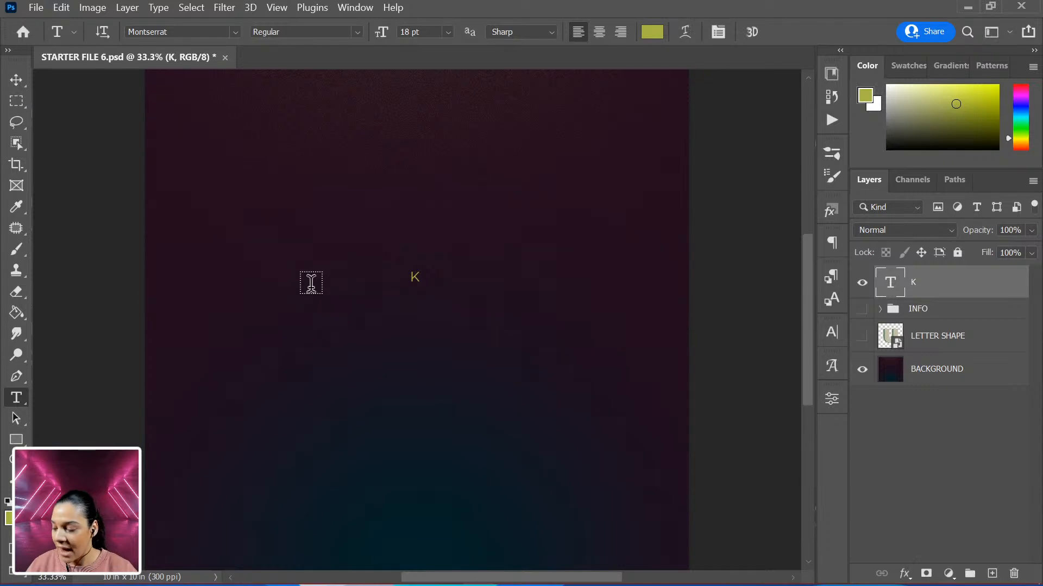
Enlarge the letter K to about 530 pt and centre it on the canvas
key("ctrl+t")
left_click_drag(424, 265, 735, 137)
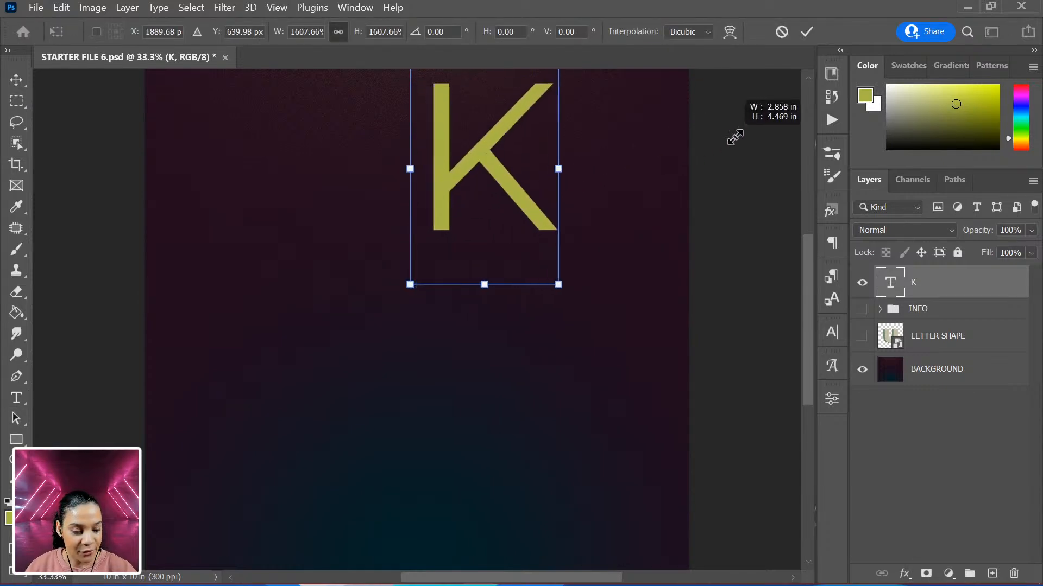
left_click_drag(498, 163, 382, 375)
left_click_drag(472, 217, 449, 270)
key("Return")
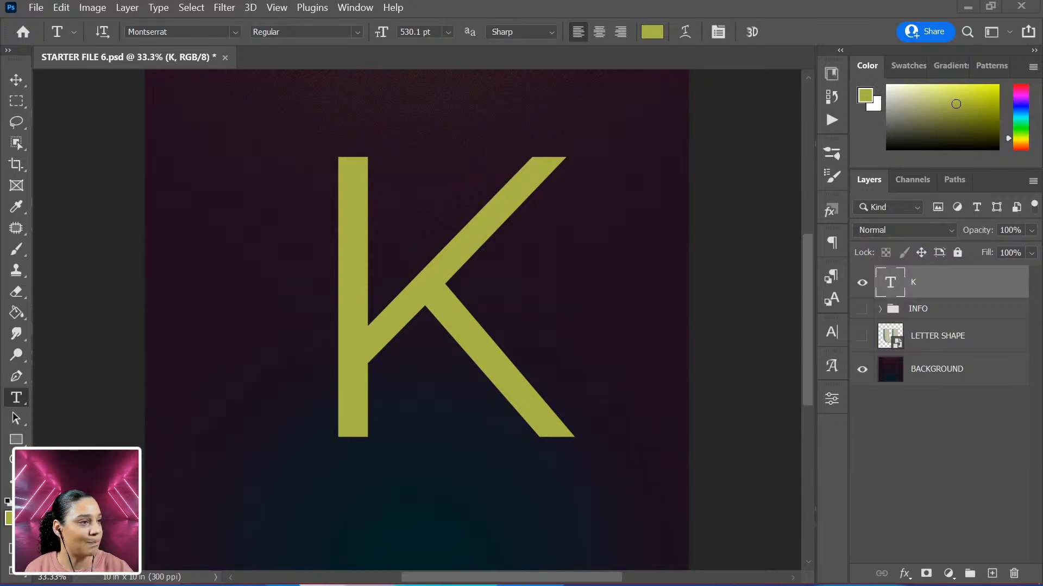
Switch to the Adobe Fonts website in the browser, search for MONTSERRAT and open the Montserrat family page
key("alt+Tab")
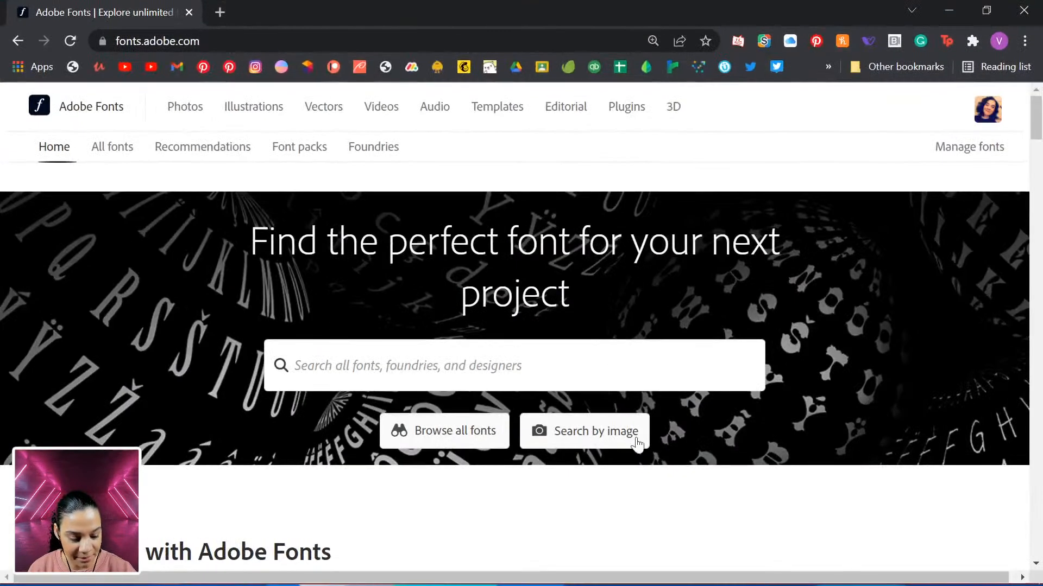
scroll(627, 442, "down", 4)
scroll(627, 442, "up", 4)
left_click(295, 365)
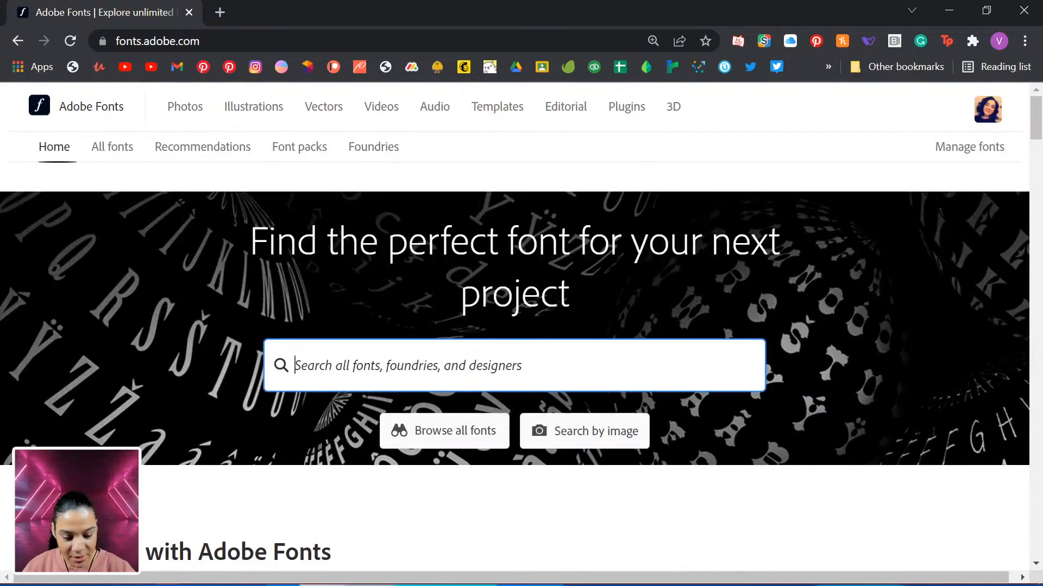
type("MONTSE")
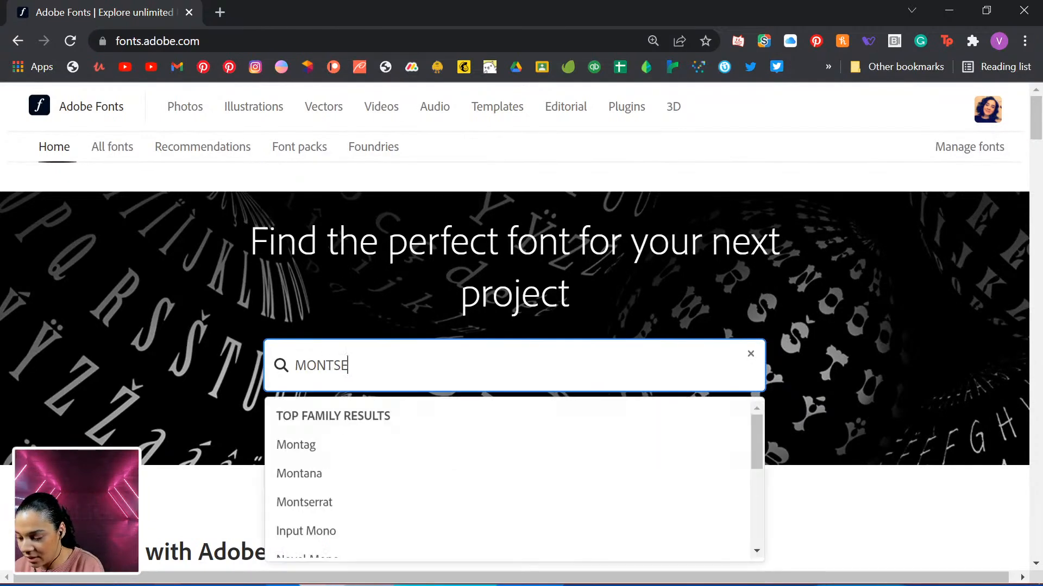
type("RRAT")
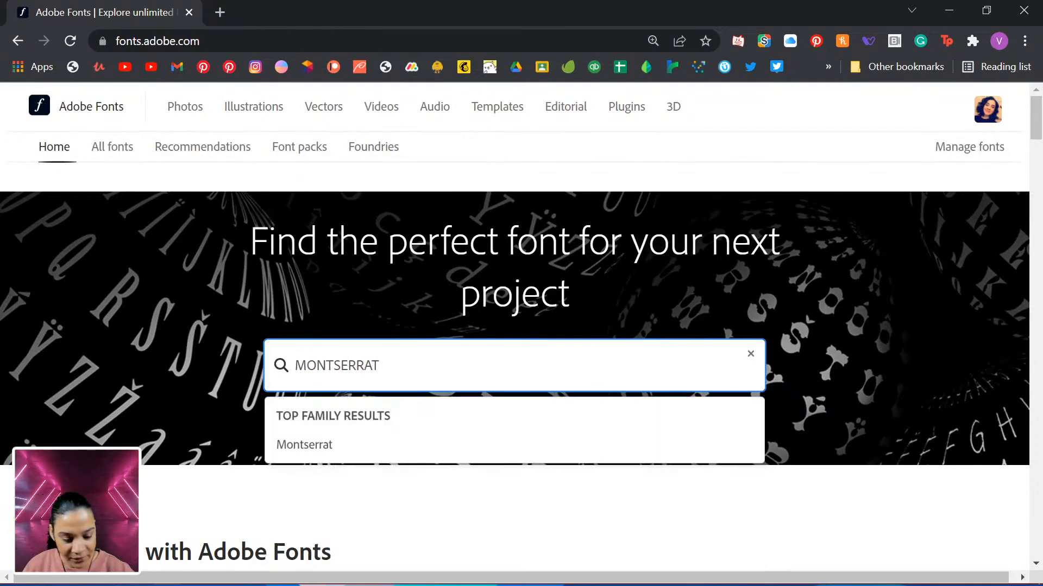
left_click(344, 446)
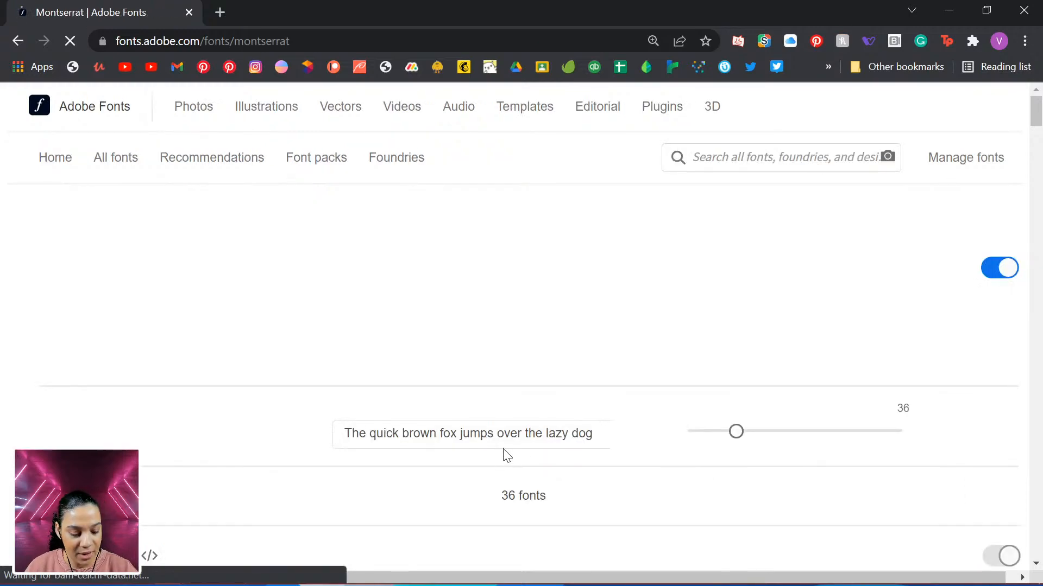
Examine the Montserrat family's available styles and their activation status
scroll(576, 428, "down", 5)
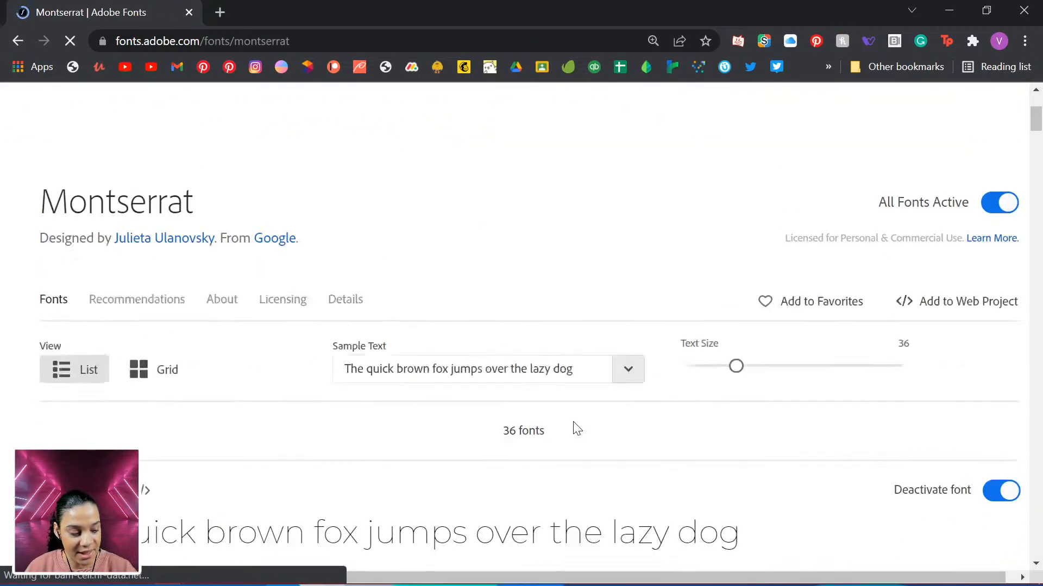
scroll(577, 428, "down", 10)
scroll(577, 428, "down", 15)
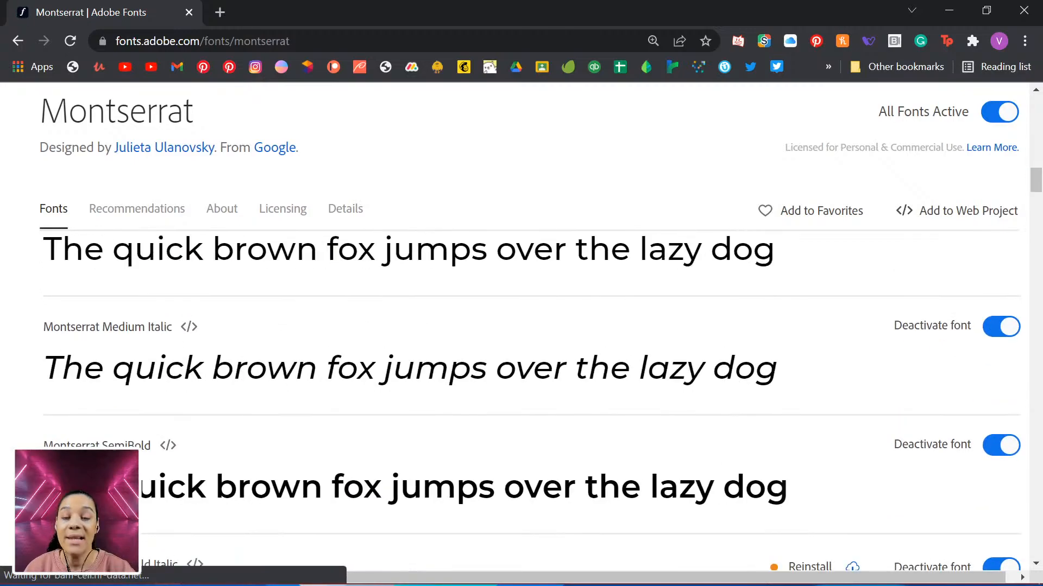
scroll(576, 429, "down", 20)
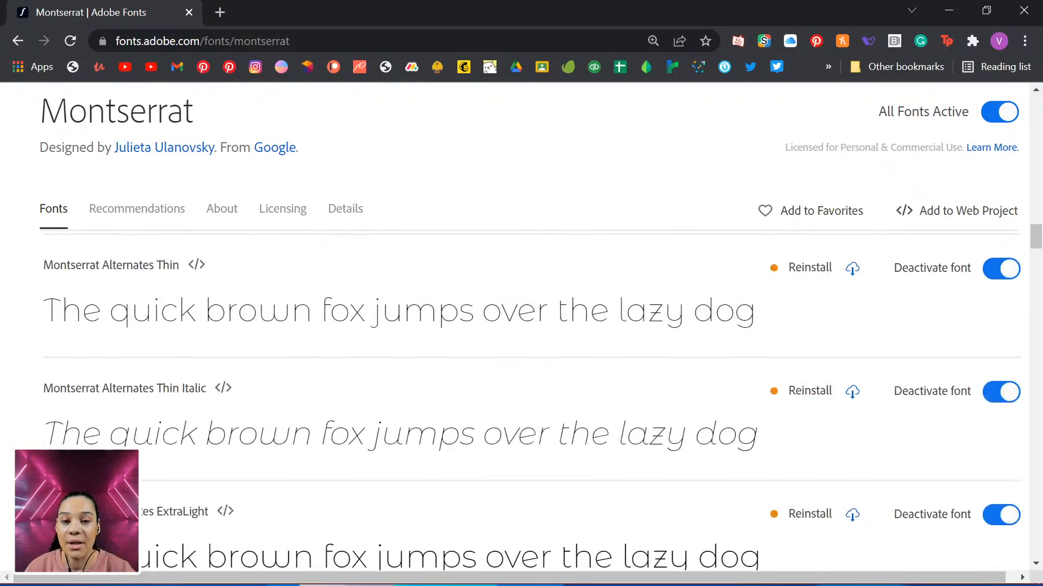
scroll(533, 402, "up", 20)
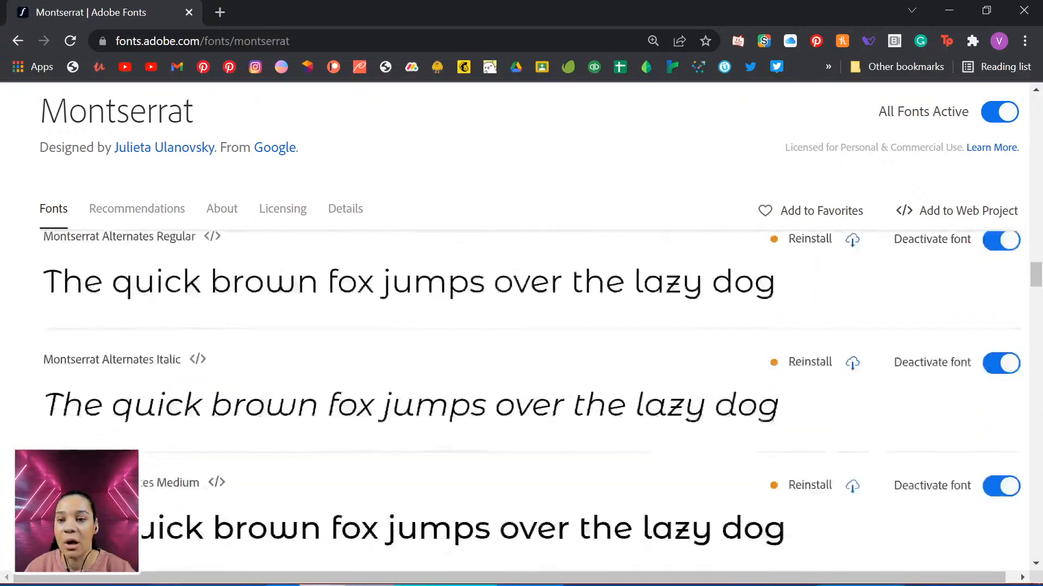
Leave the Montserrat family page in the browser and return to the Photoshop document with the letter K
scroll(654, 337, "up", 4)
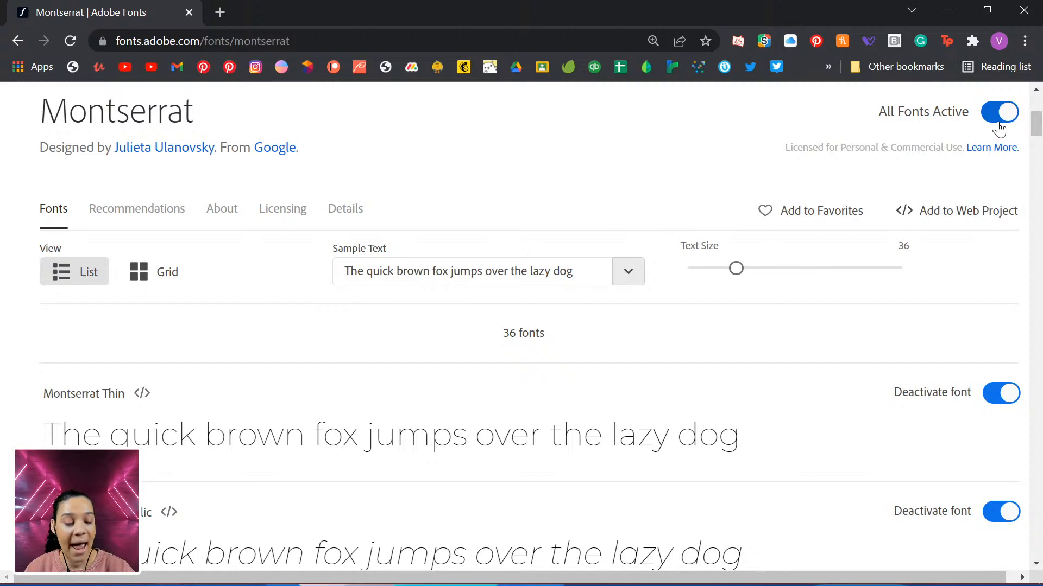
left_click(949, 10)
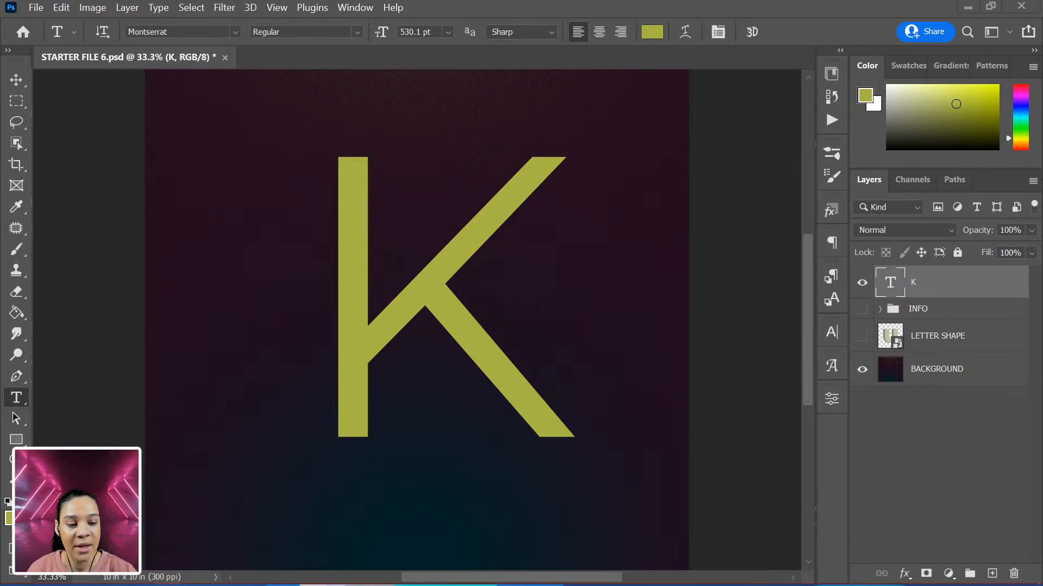
mouse_move(138, 581)
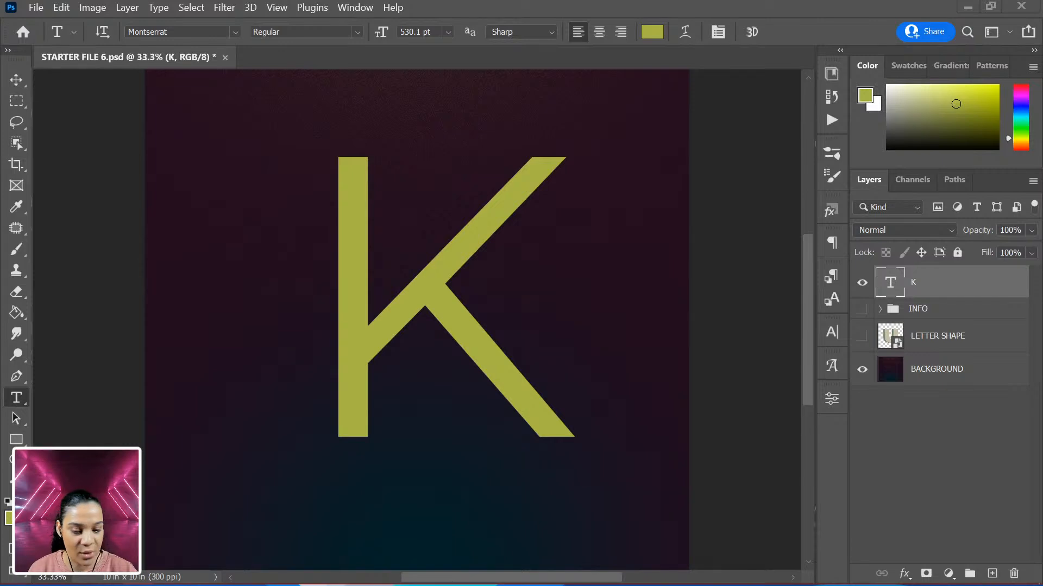
Change the letter K's Montserrat font style to Black and commit the text edit
double_click(432, 284)
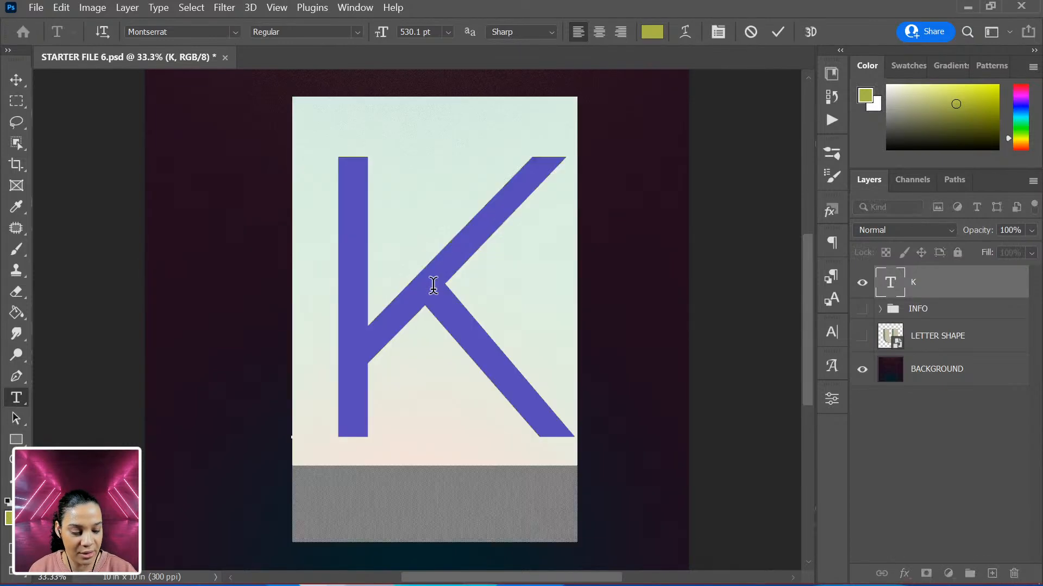
left_click(359, 32)
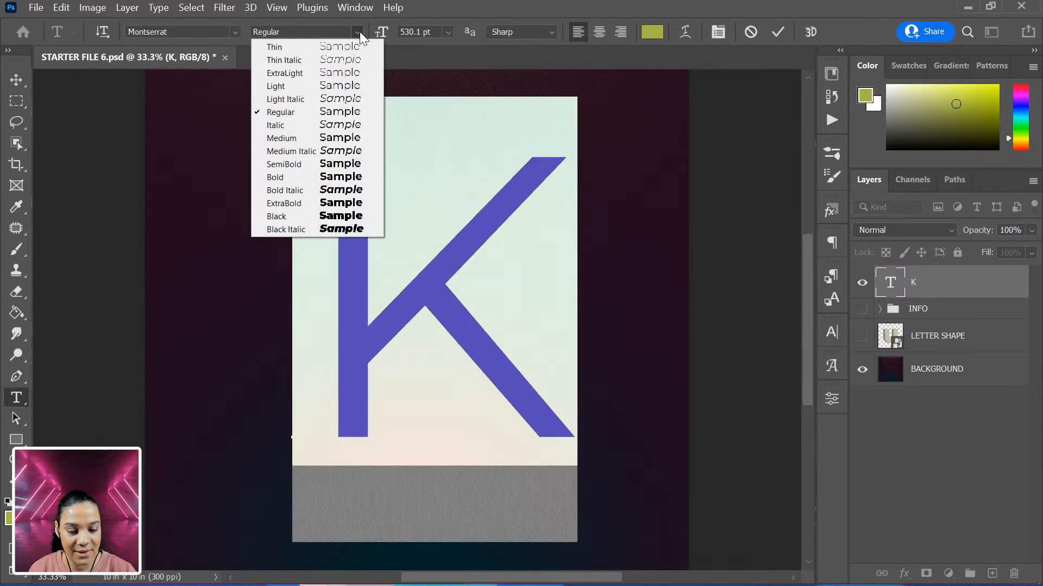
left_click(345, 217)
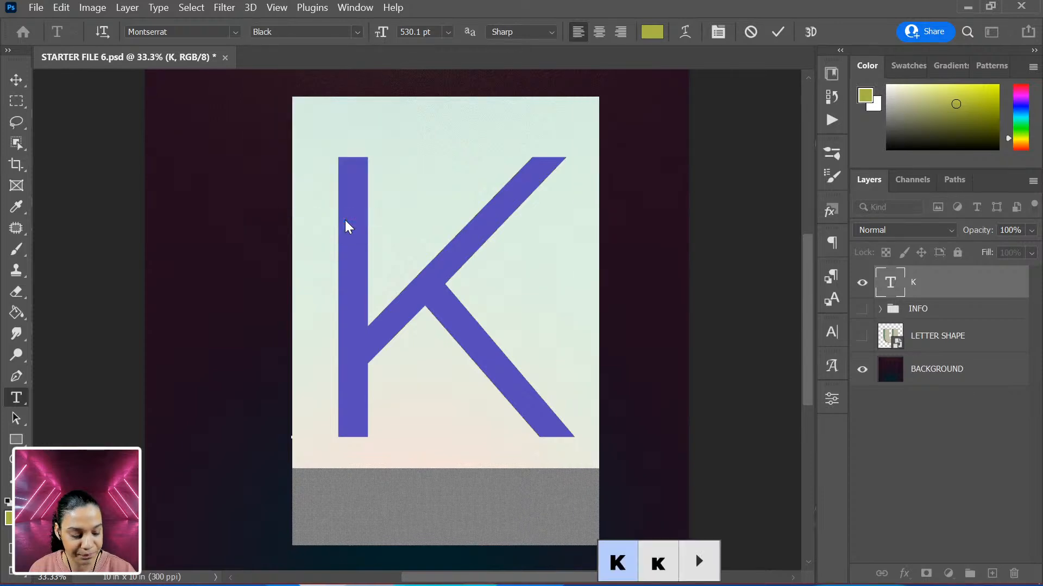
left_click(1011, 290)
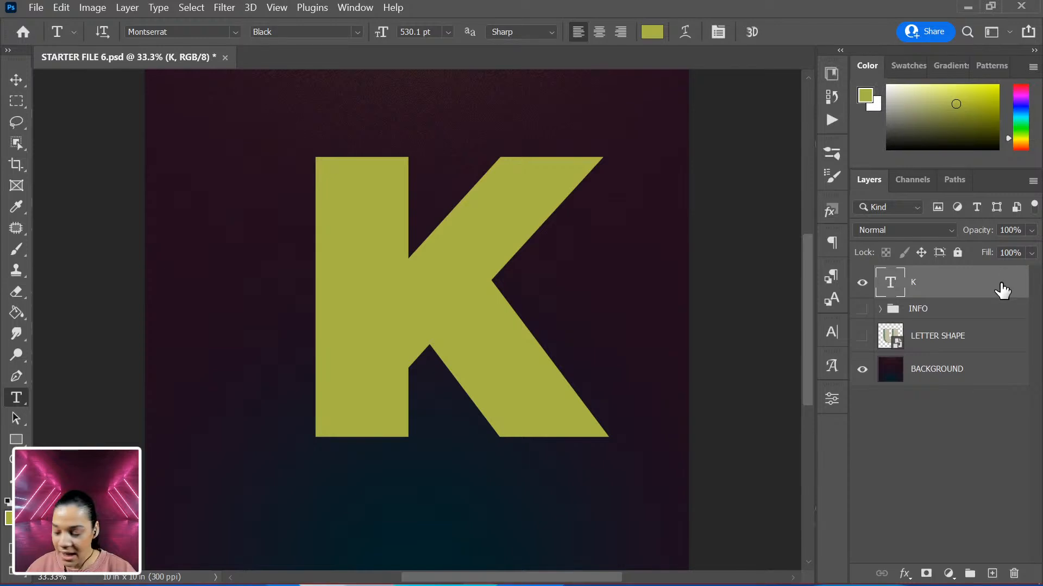
Duplicate the K text layer and shift the copy slightly left of the original letter
key("ctrl+j")
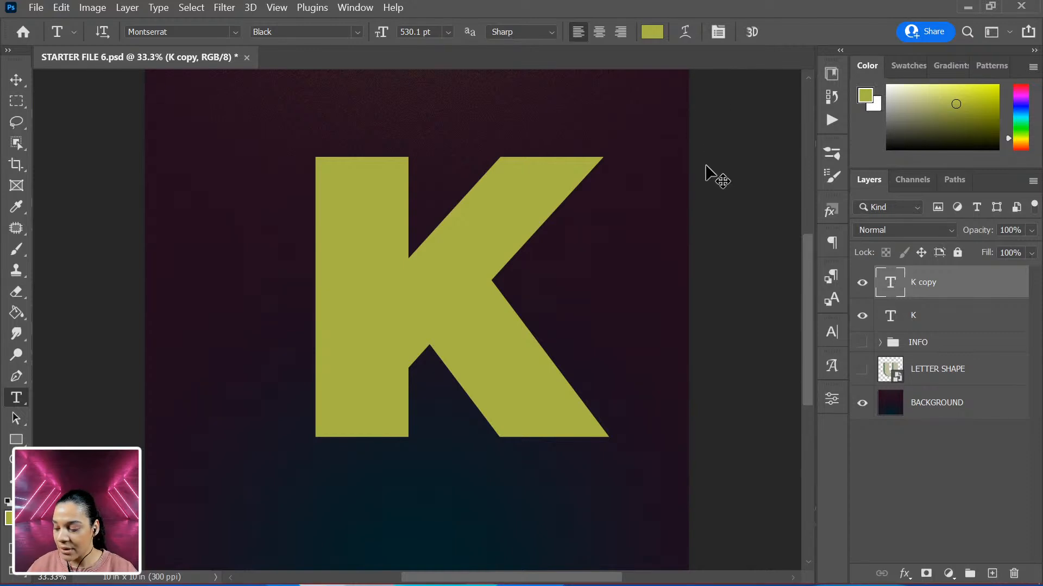
key("ctrl+t")
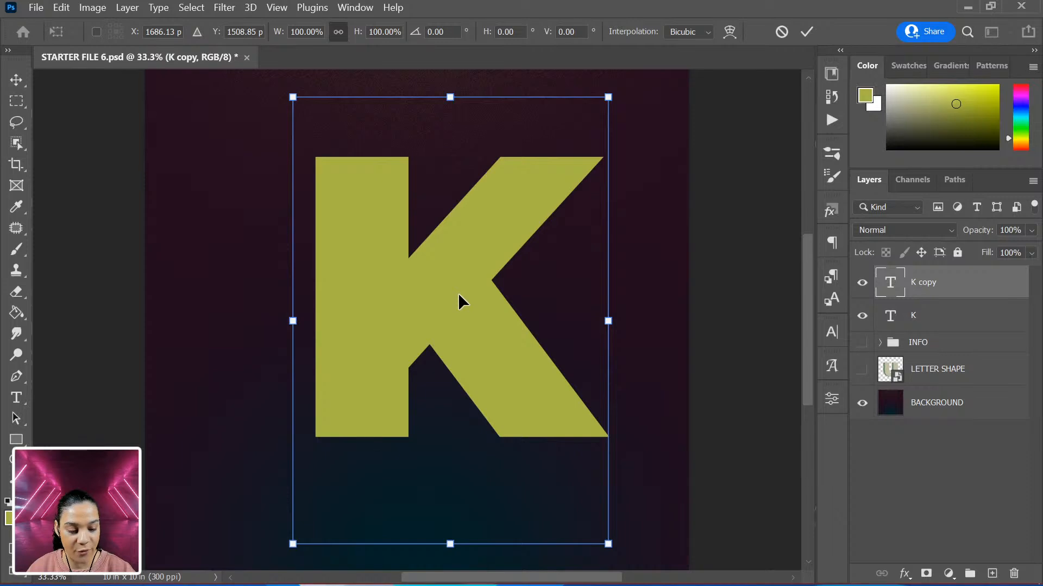
left_click_drag(458, 295, 425, 300)
key("Return")
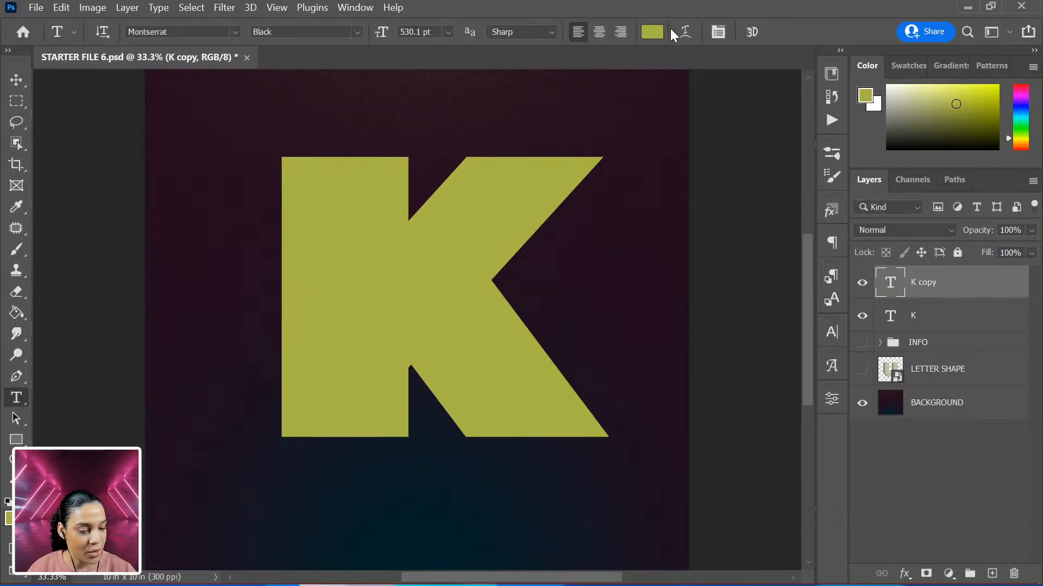
Recolour the original K with the muted green from the PS DCC library and place its layer above K copy
left_click(826, 73)
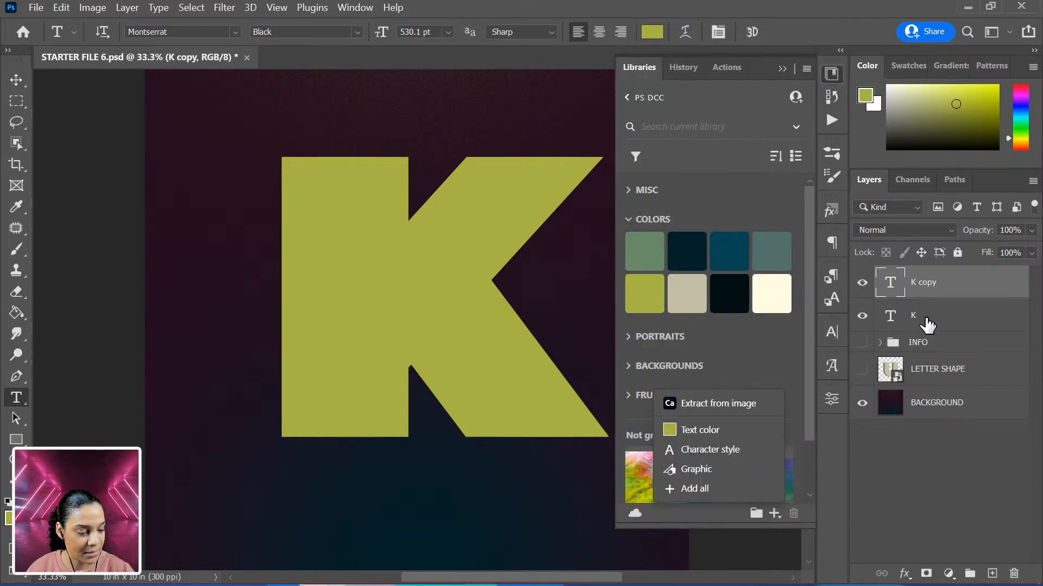
left_click(919, 325)
left_click(646, 254)
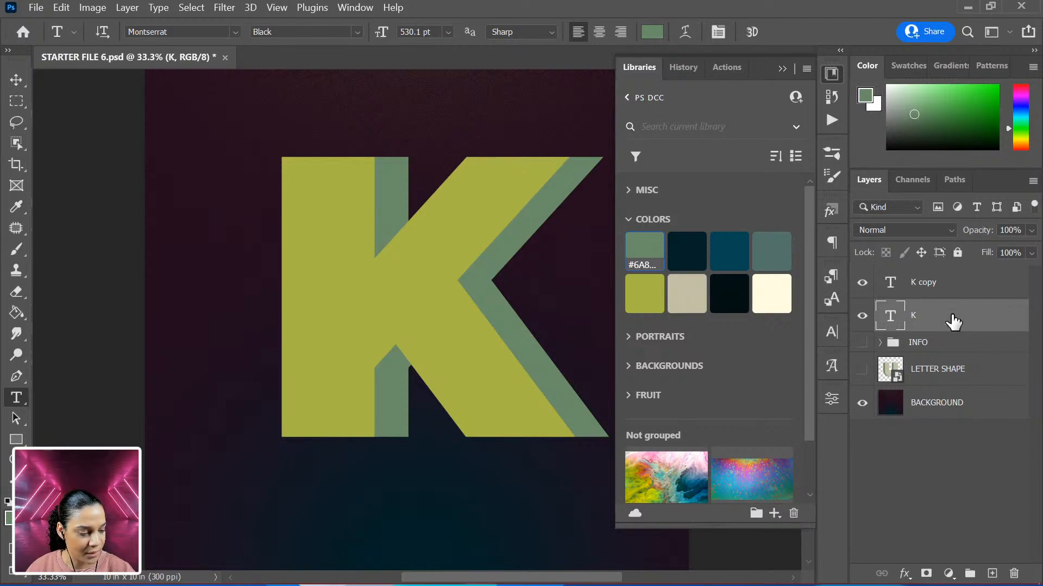
left_click_drag(947, 309, 947, 274)
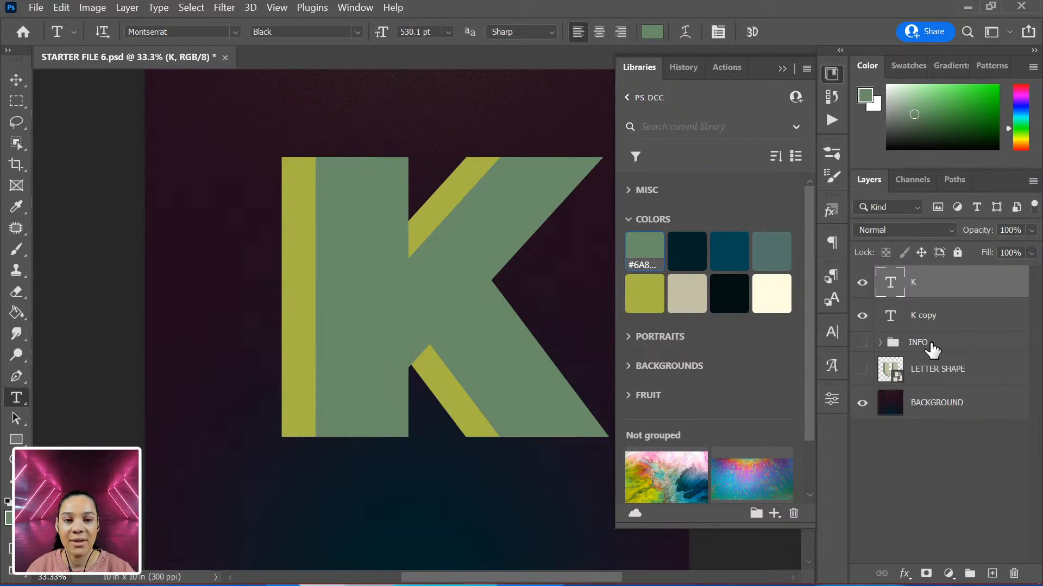
Combine the K and K copy layers into a single smart object
left_click(956, 316, "shift")
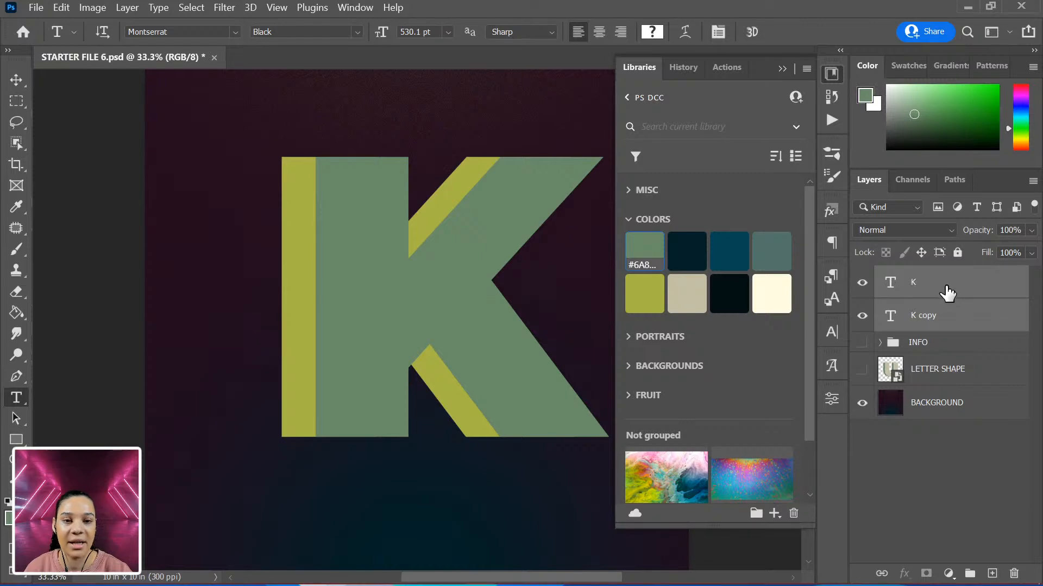
right_click(953, 319)
left_click(860, 232)
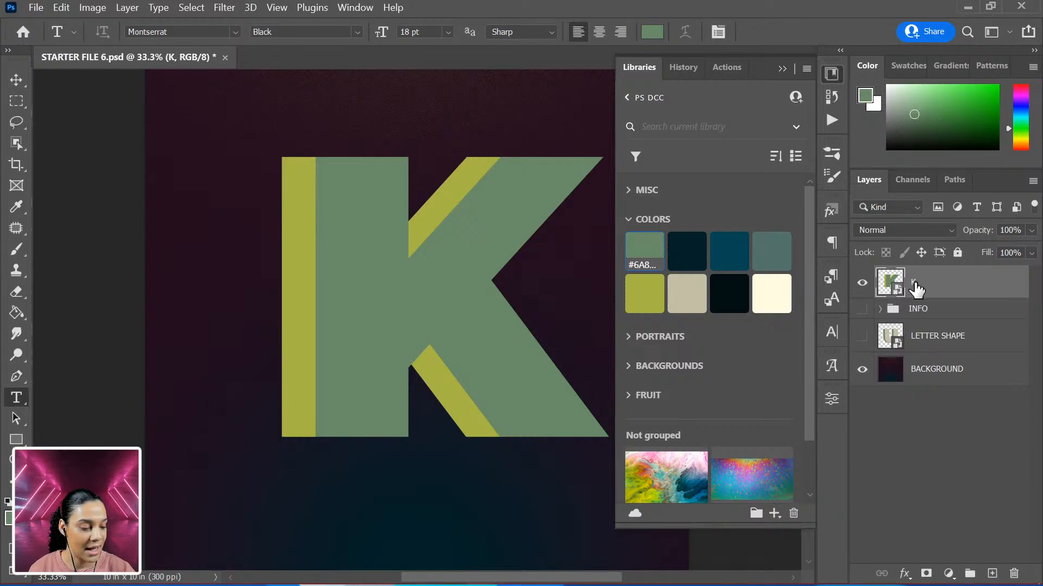
Delete the K smart object, close the library colours and show the LETTER SHAPE layer
key("Delete")
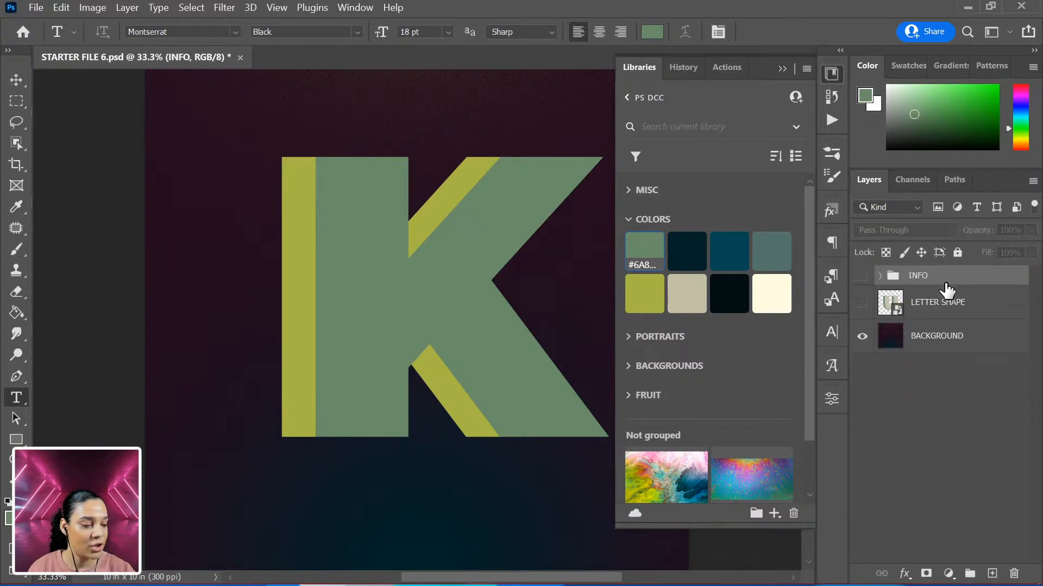
left_click(831, 74)
left_click(861, 303)
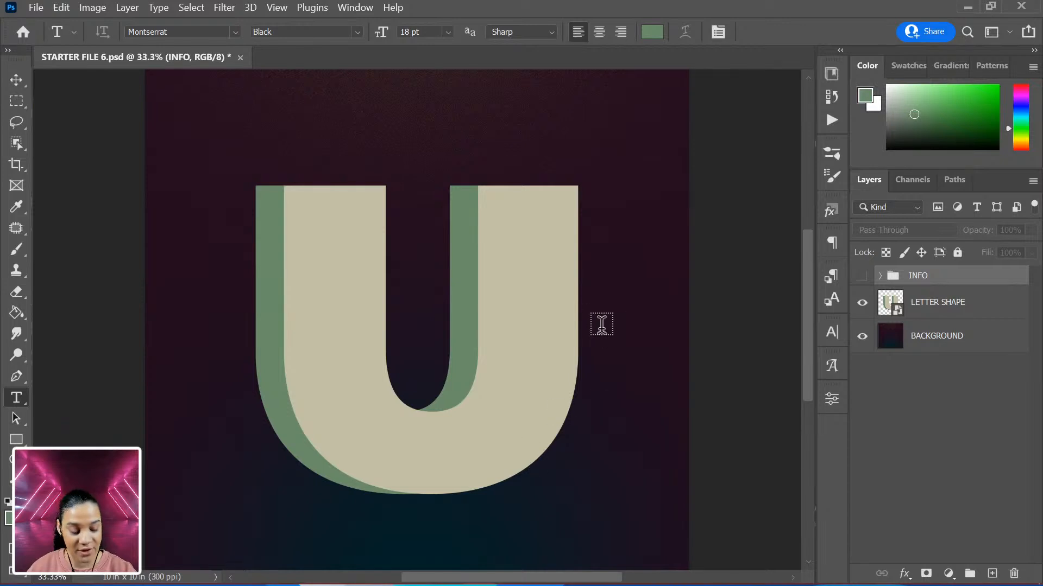
Switch to full-screen mode with the menu bar and add a new empty layer directly above BACKGROUND
key("f")
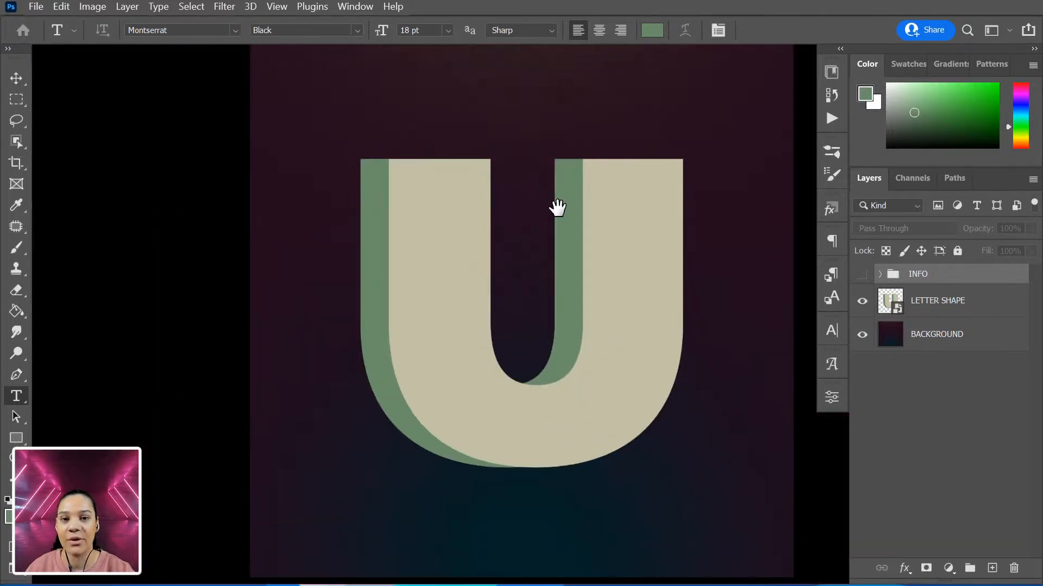
left_click_drag(554, 207, 497, 209)
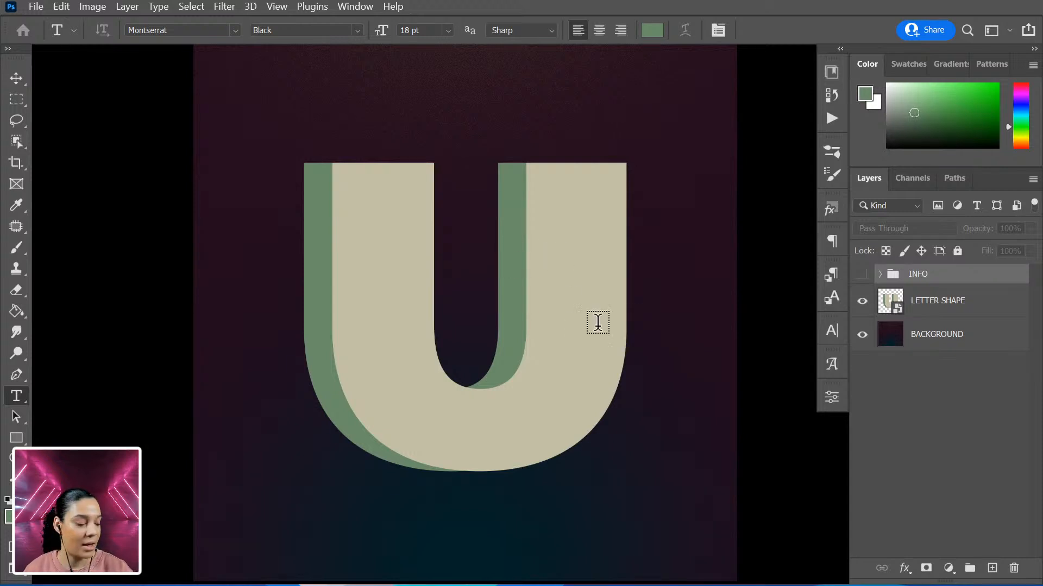
left_click(965, 342)
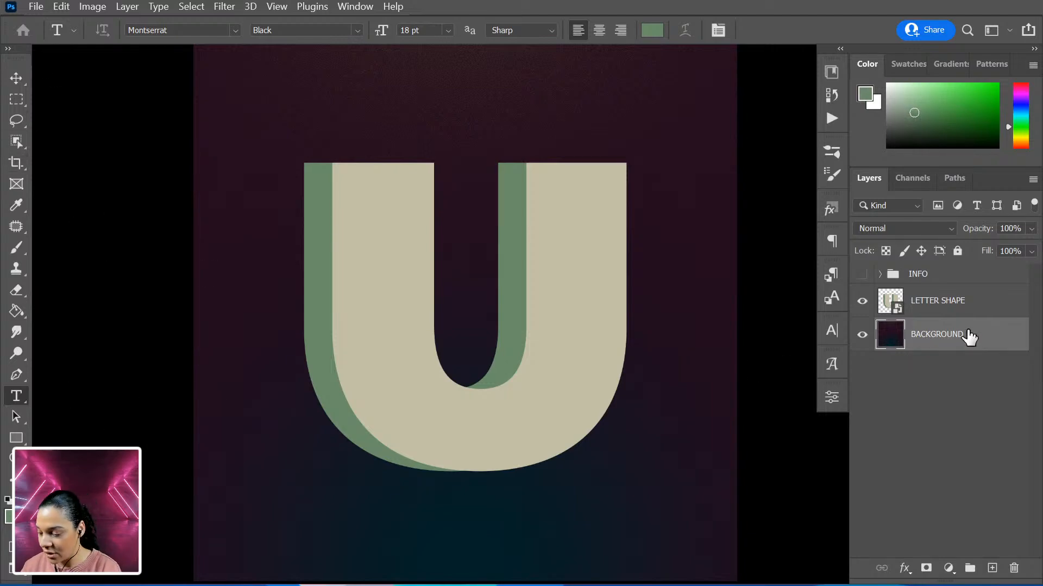
key("ctrl+shift+n")
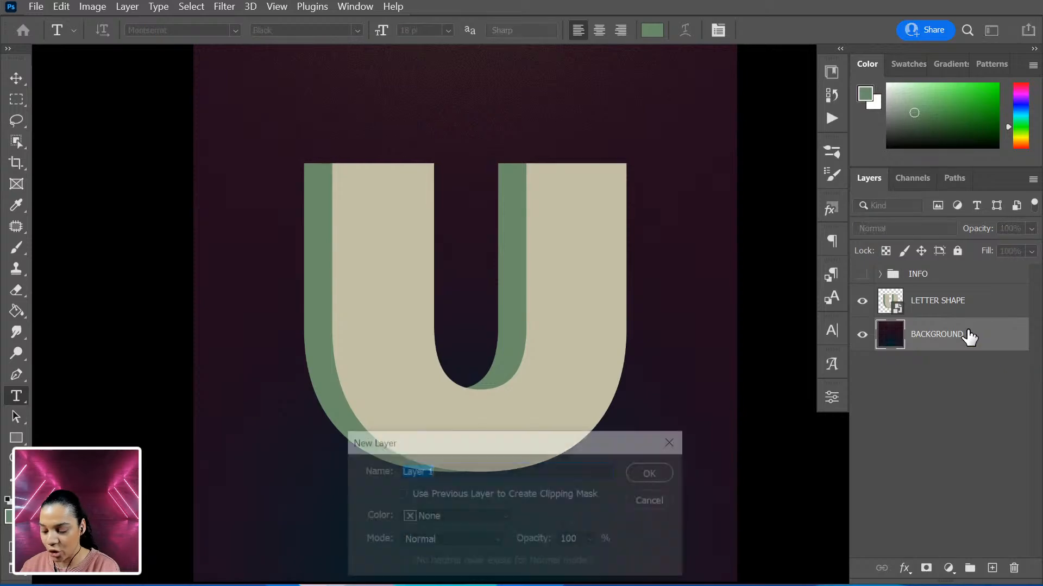
key("Return")
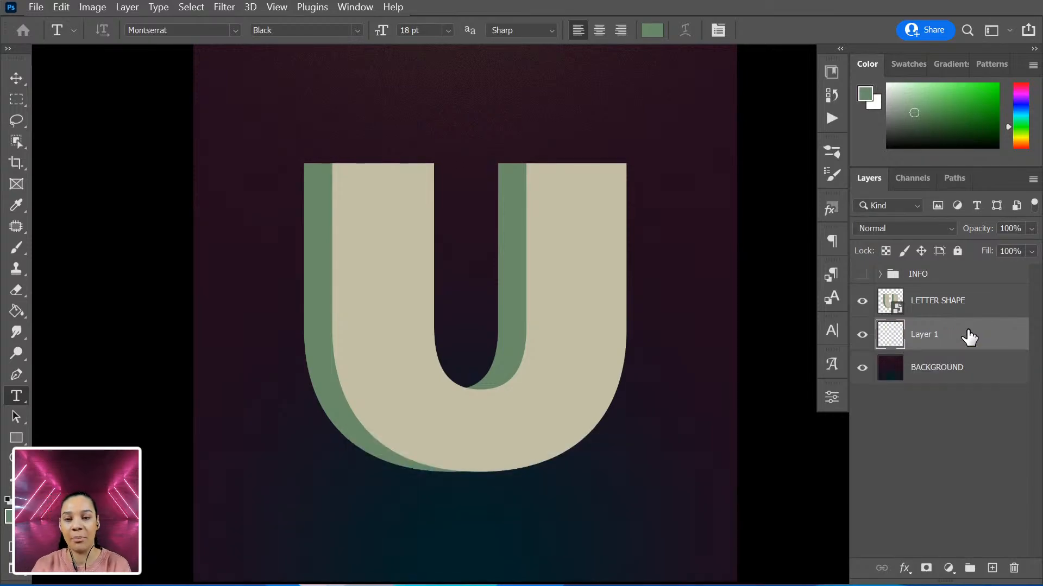
Draw a green rectangle about 3700 by 1175 px across the lower part of the canvas, extending past its edges
key("ctrl+minus")
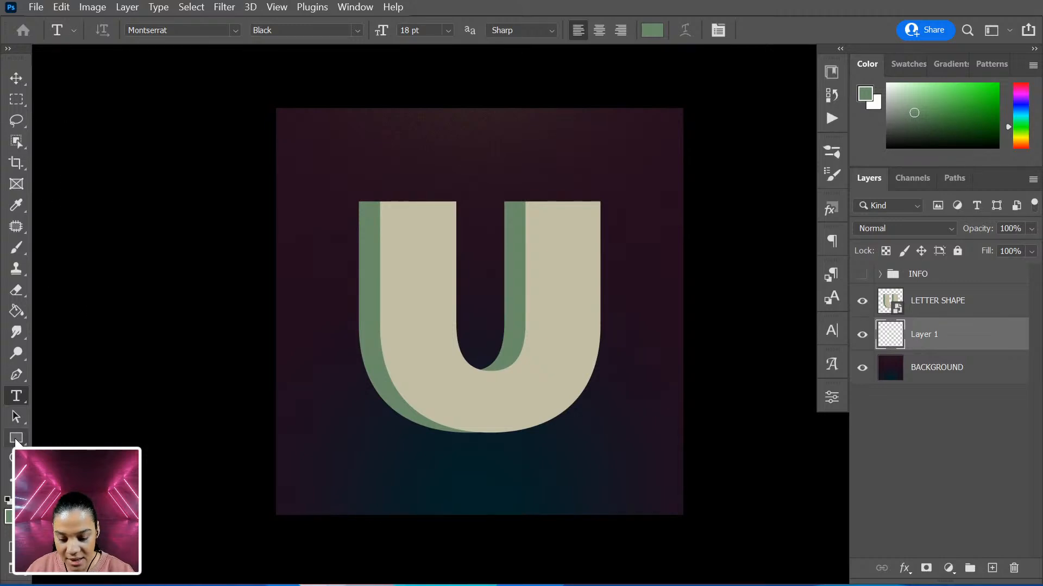
left_click(16, 439)
right_click(16, 438)
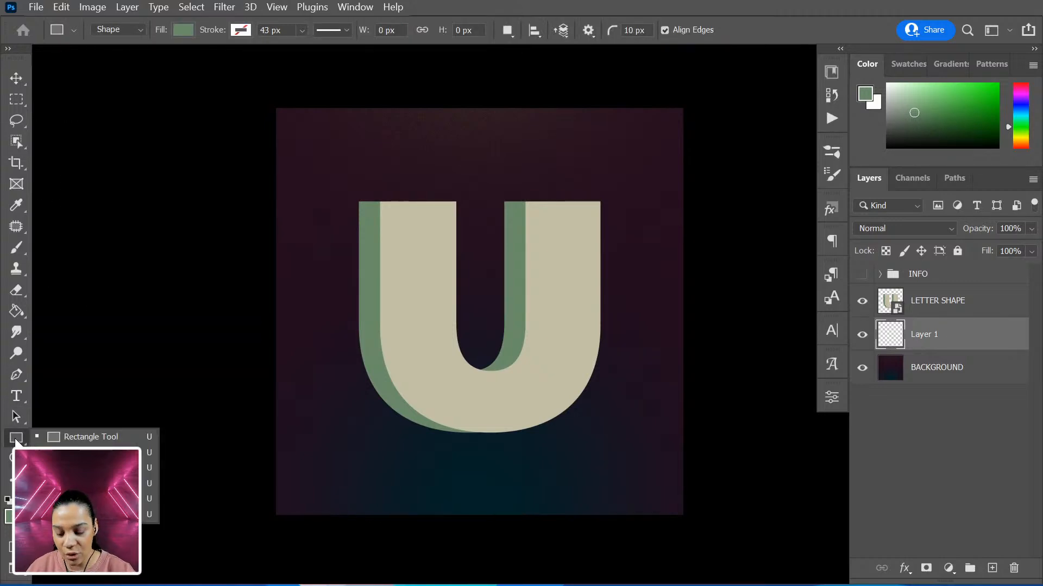
left_click(89, 438)
mouse_move(223, 543)
left_mouse_down()
mouse_move(518, 511)
mouse_move(717, 442)
mouse_move(721, 380)
left_mouse_up()
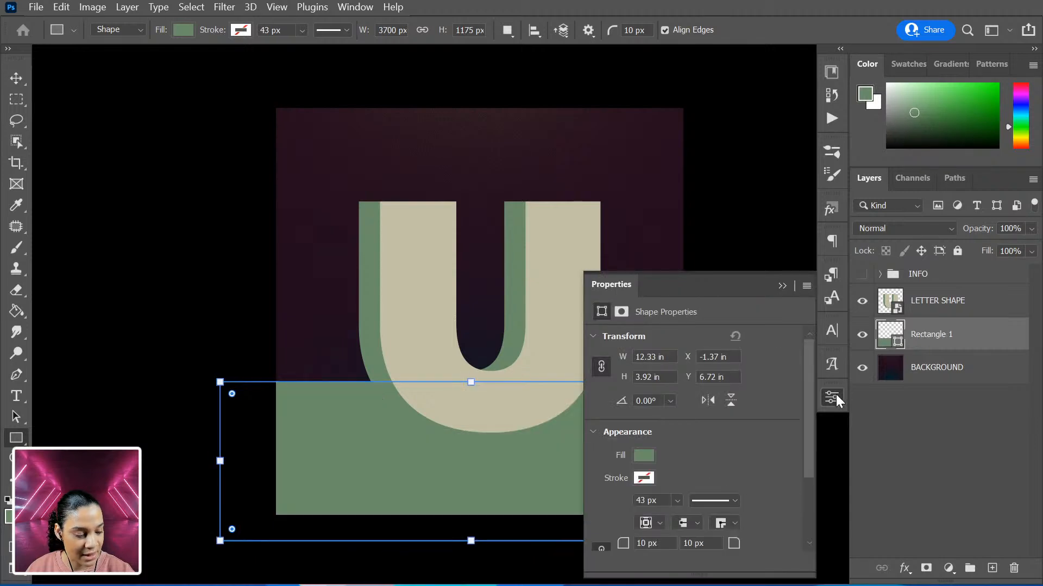
Resize the rectangle to 3000 by 983 px so it fits the canvas's side and bottom edges
left_click(836, 401)
left_click_drag(716, 461, 682, 460)
left_click_drag(454, 541, 452, 520)
left_click_drag(220, 448, 277, 452)
left_click_drag(287, 395, 250, 333)
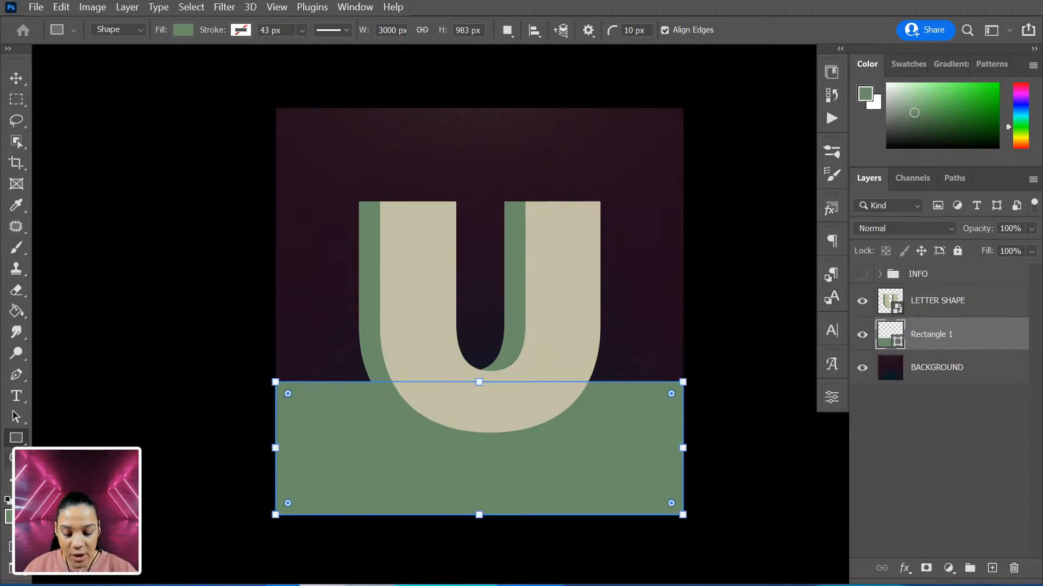
Draw a green circle about 820 px in diameter behind the upper-left corner of the letter U with the Ellipse tool
right_click(16, 438)
left_click(70, 451)
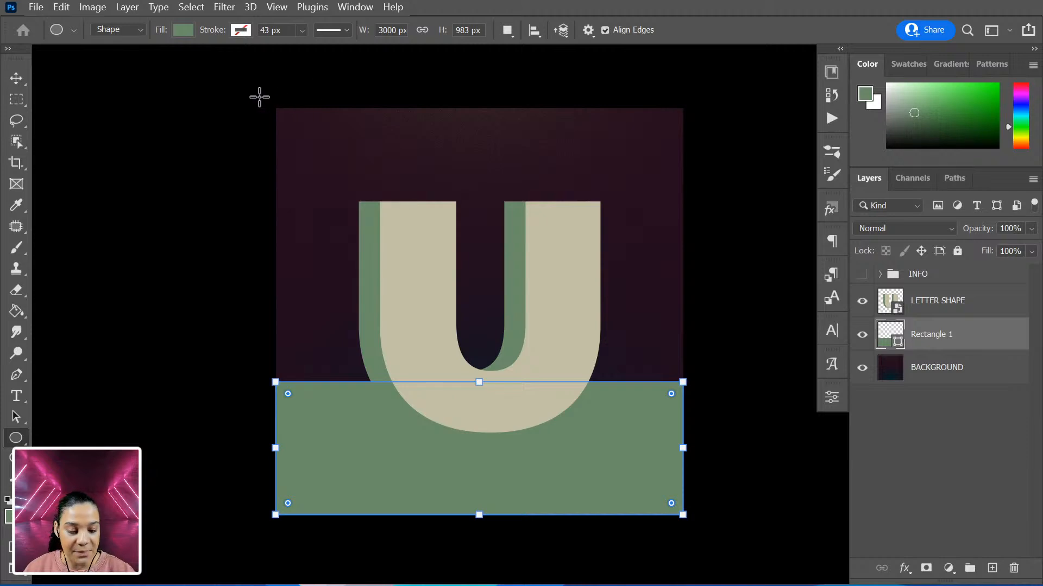
left_click_drag(288, 107, 440, 263)
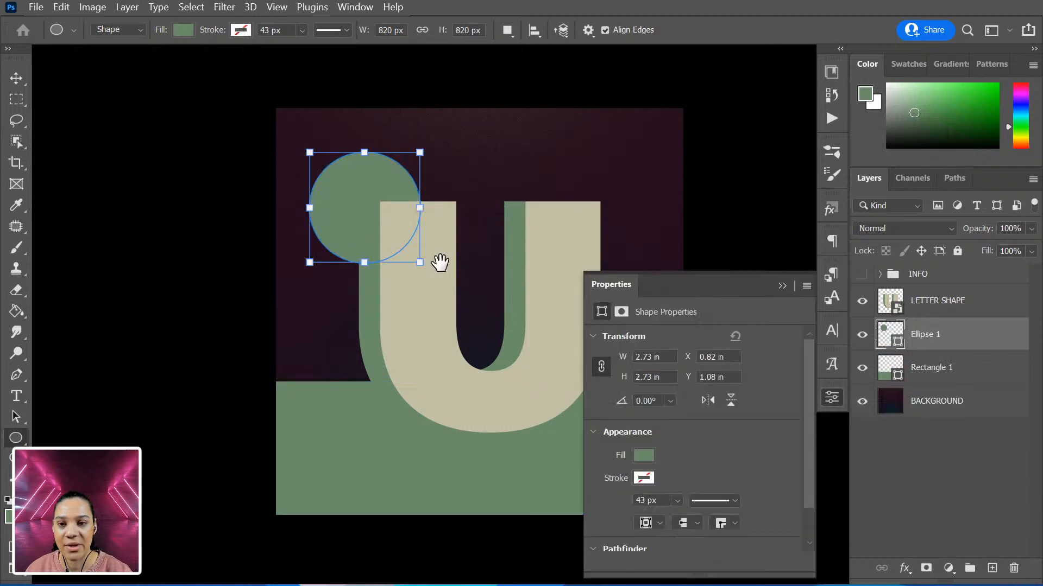
left_click(829, 398)
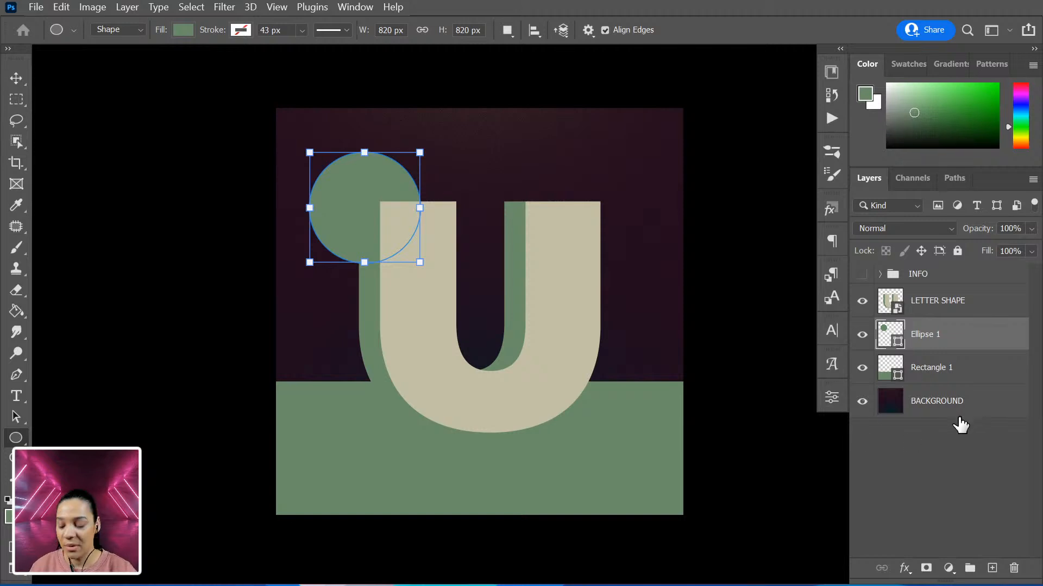
key("ctrl+plus")
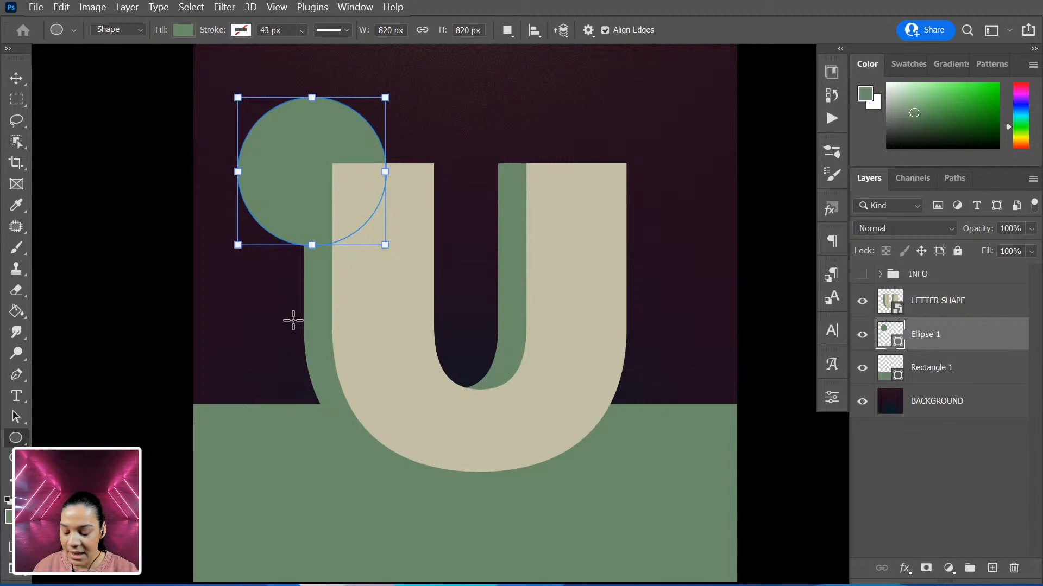
key("Return")
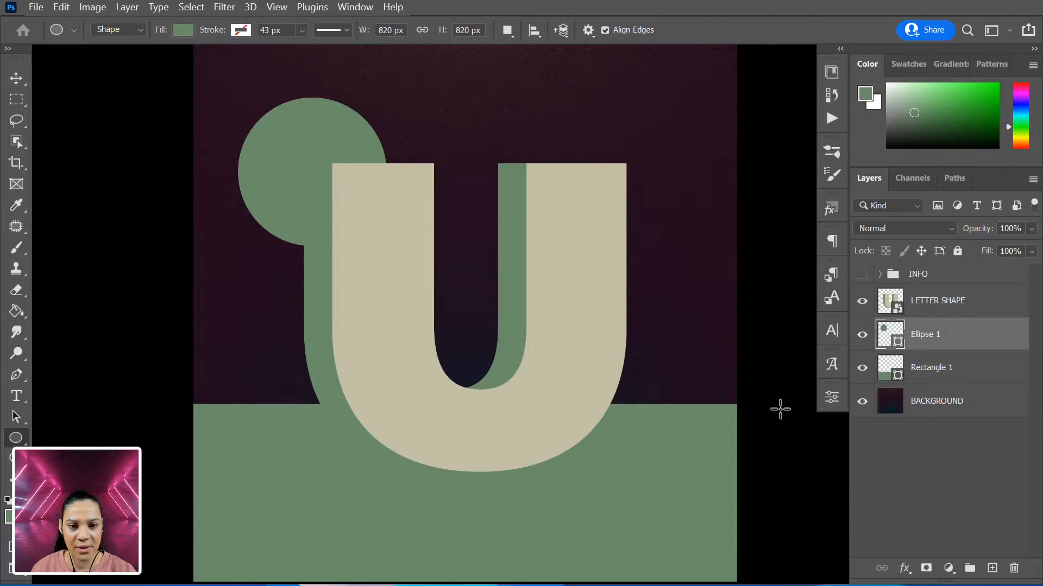
Fill the rectangle with the medium dark blue library colour and the circle with the beige #C2C0A6
left_click(830, 71)
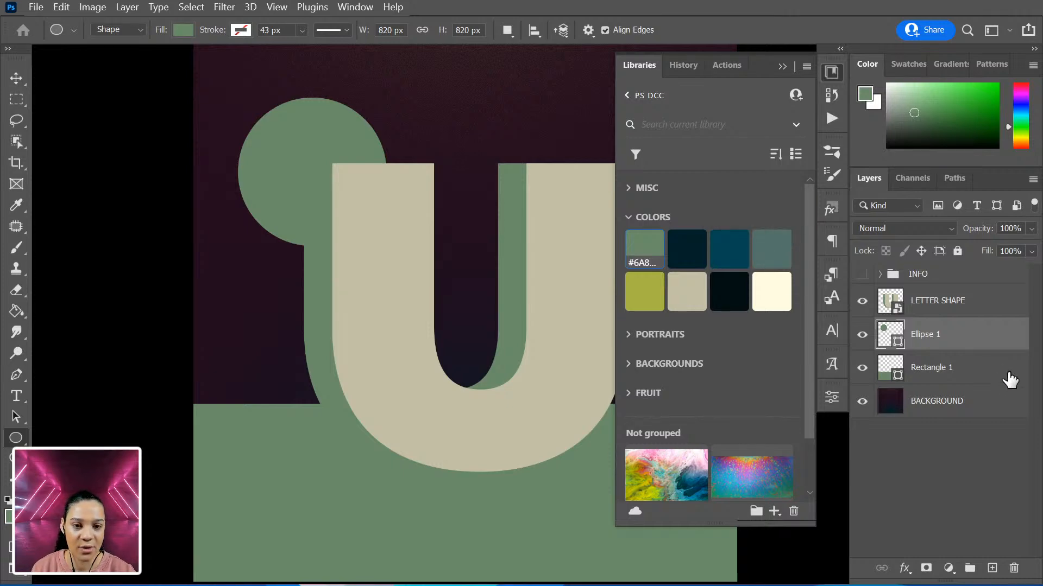
left_click(1006, 376)
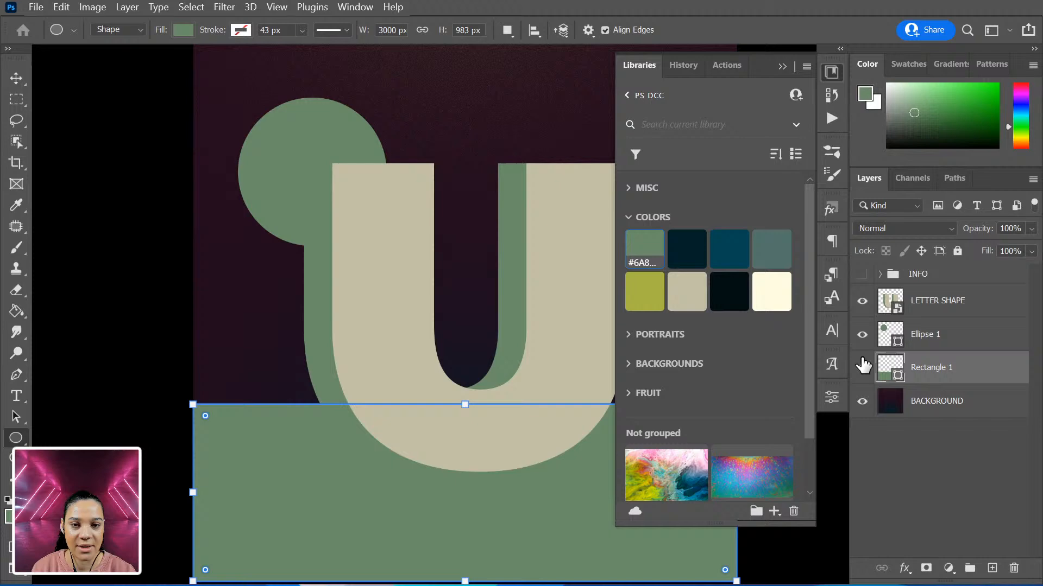
left_click(734, 255)
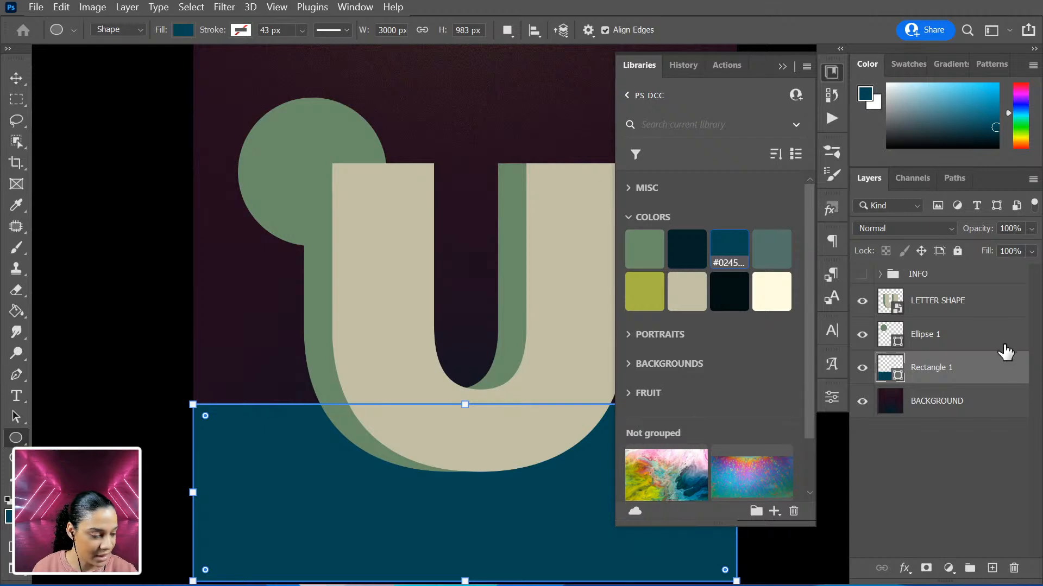
left_click(948, 340)
left_click(688, 296)
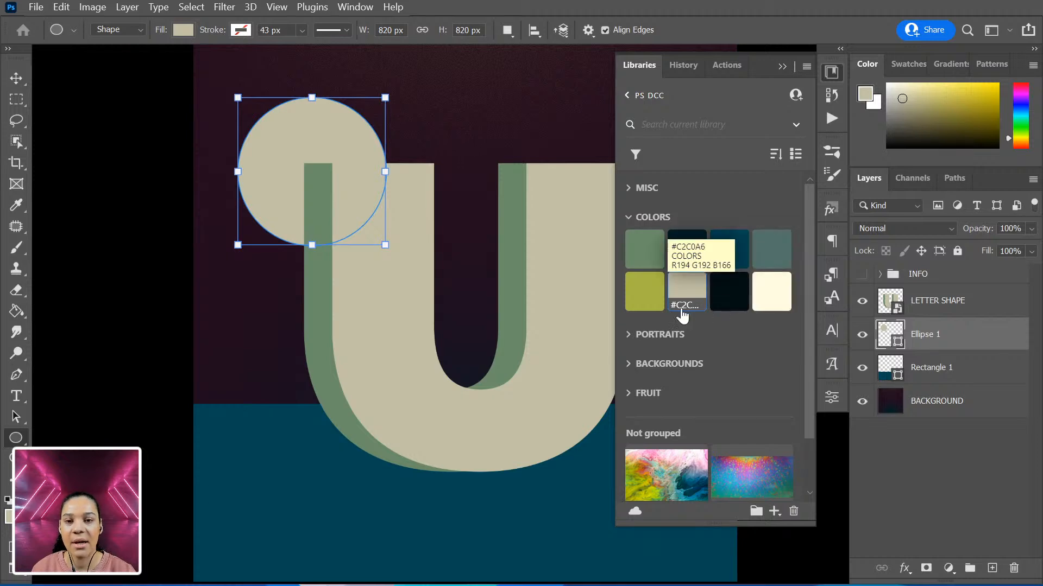
Draw a green rectangle about 3180 by 3180 px directly above the BACKGROUND layer, covering the whole canvas
left_click(974, 412)
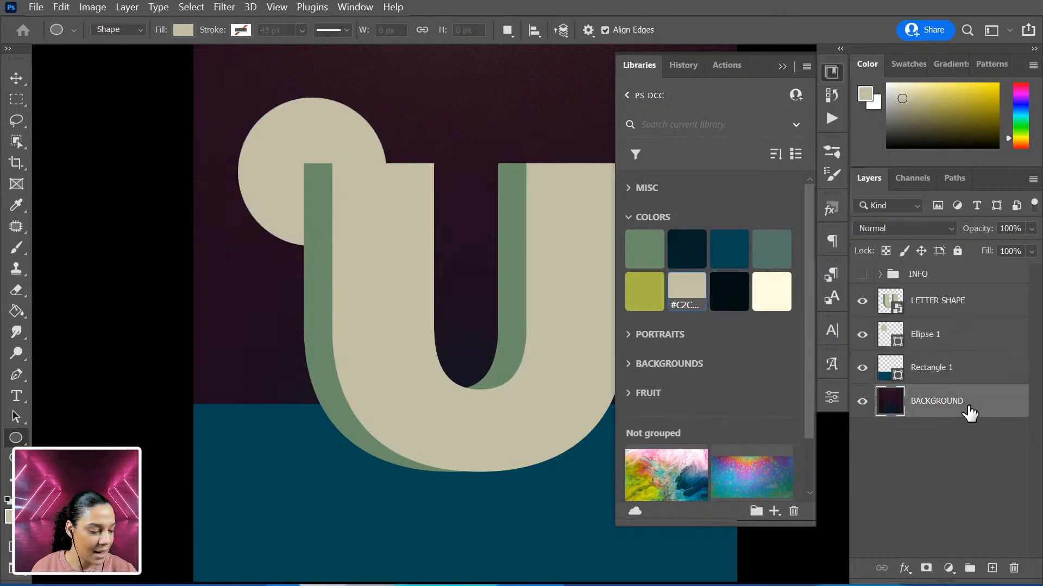
key("ctrl+0")
right_click(16, 438)
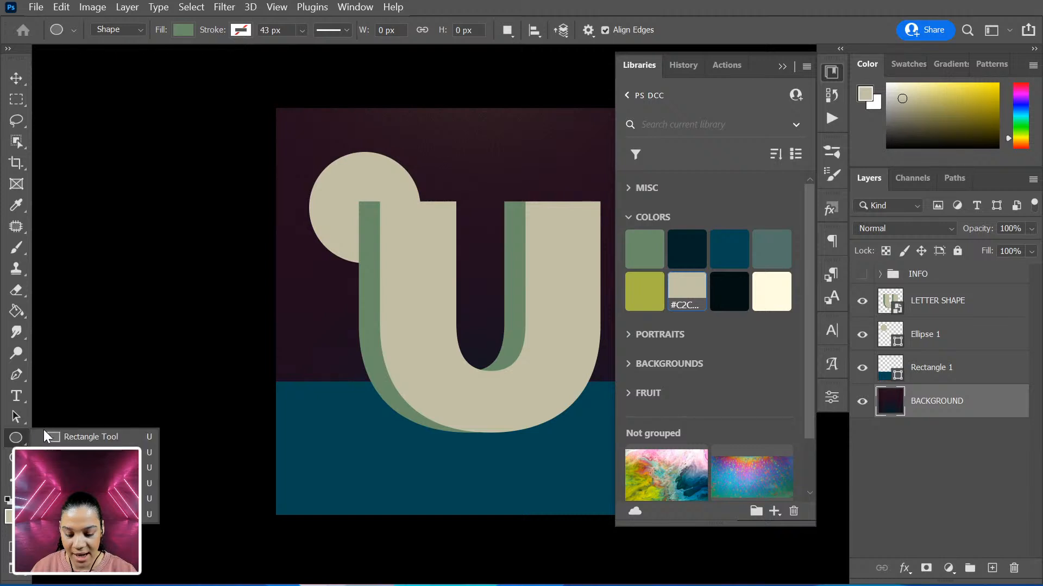
left_click(60, 434)
left_click(829, 72)
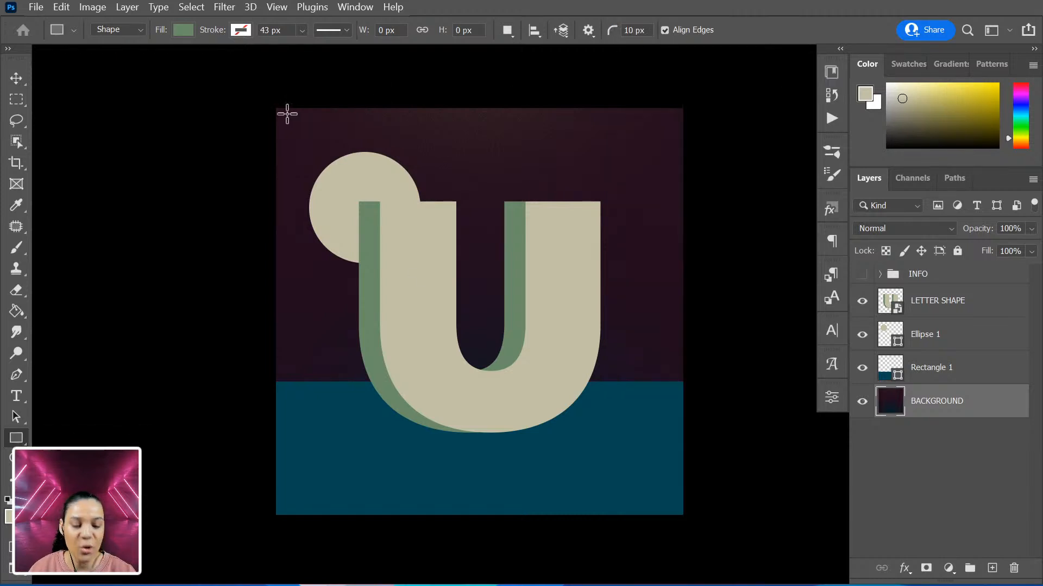
left_click_drag(264, 93, 695, 526)
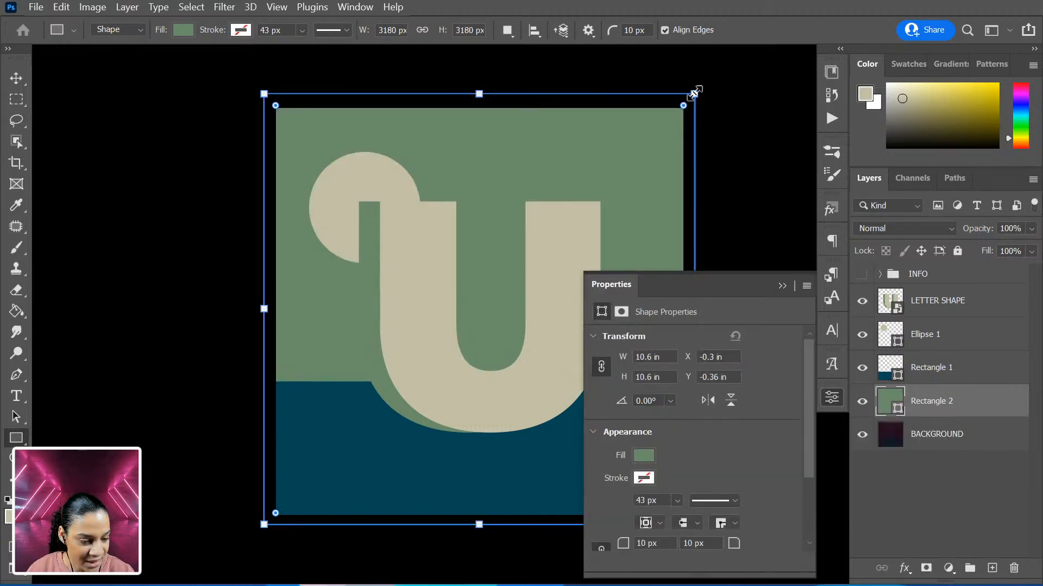
Resize the new rectangle to 3000 by 3000 px to match the canvas and reduce its corner radius to 0 px
left_click_drag(694, 94, 682, 109)
left_click_drag(261, 108, 276, 108)
left_click_drag(477, 522, 482, 515)
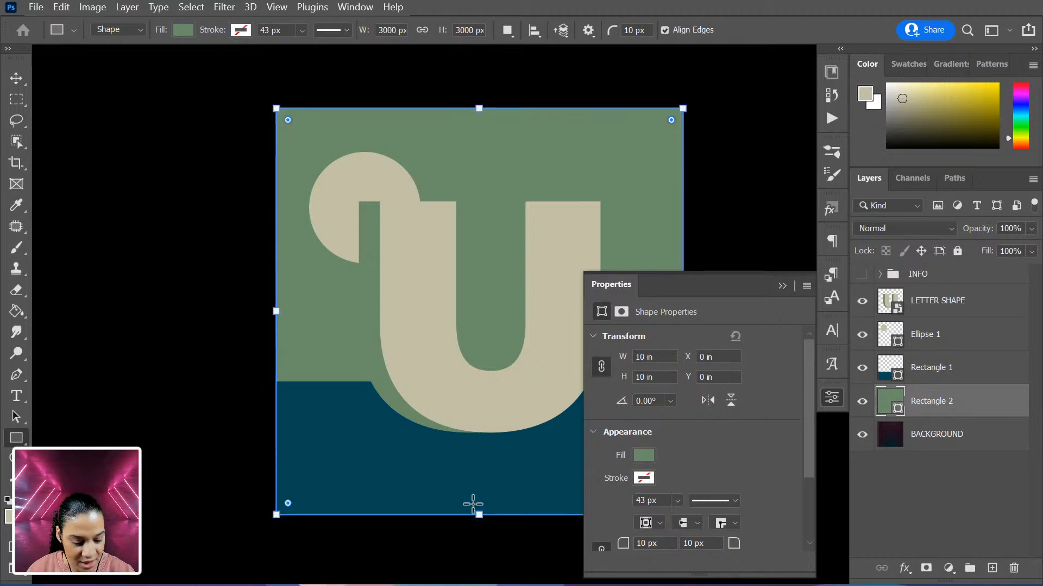
left_click_drag(288, 504, 229, 553)
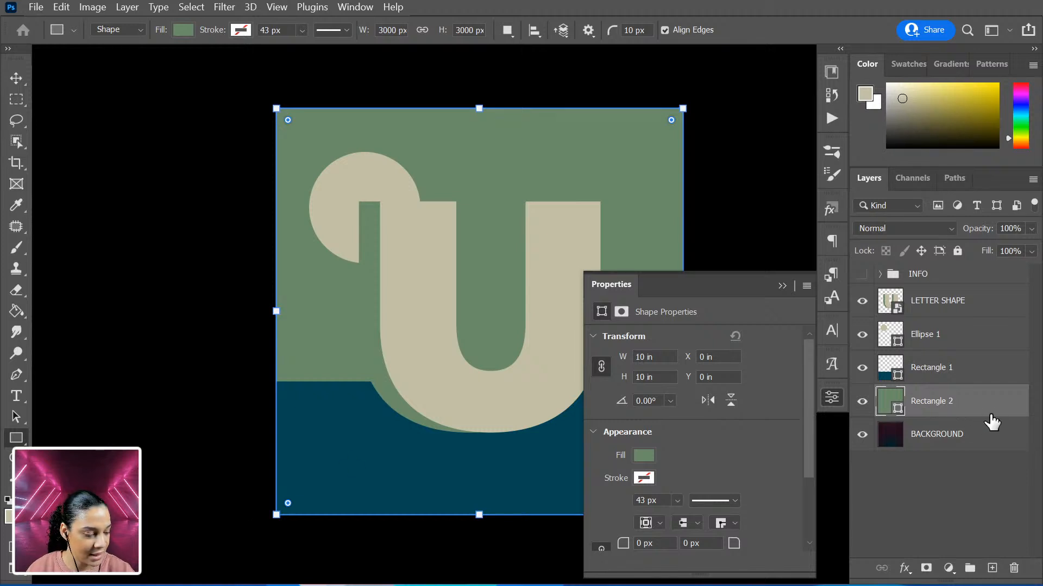
Fill the full-canvas rectangle with the beige #C2C0A6 and the circle with the olive green library colour
left_click(831, 73)
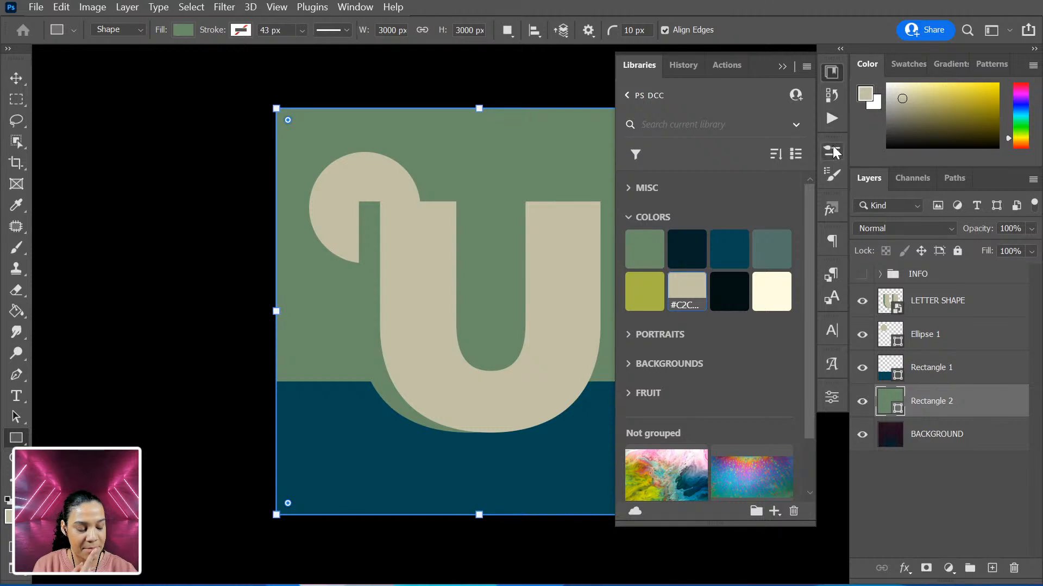
left_click(682, 289)
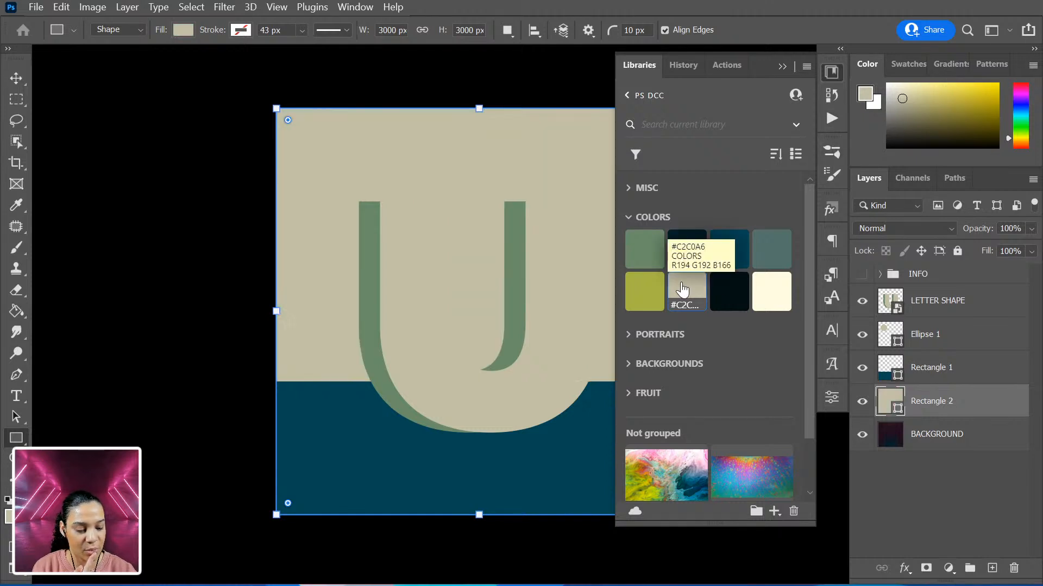
left_click(973, 341)
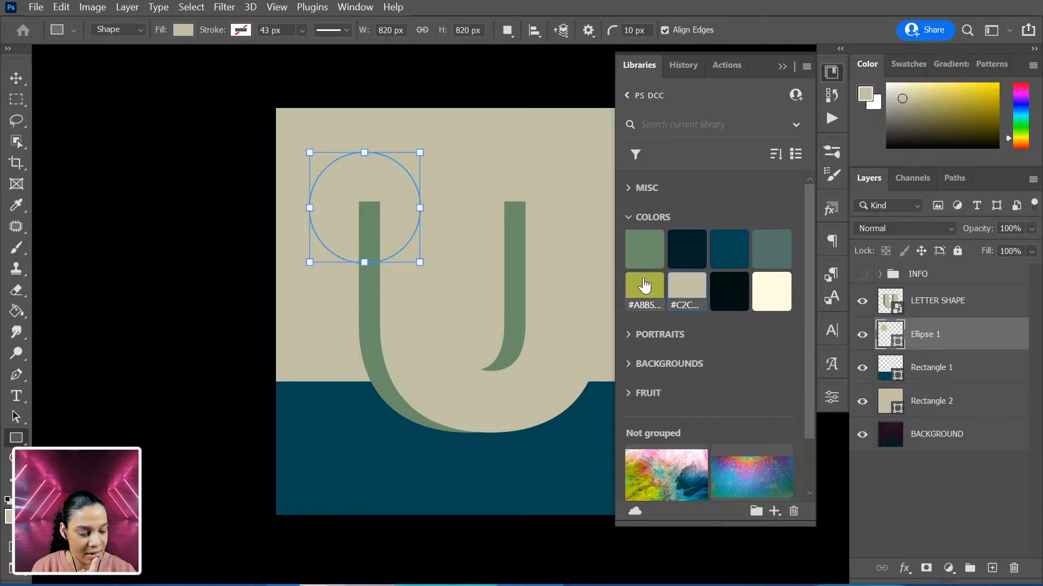
left_click(645, 286)
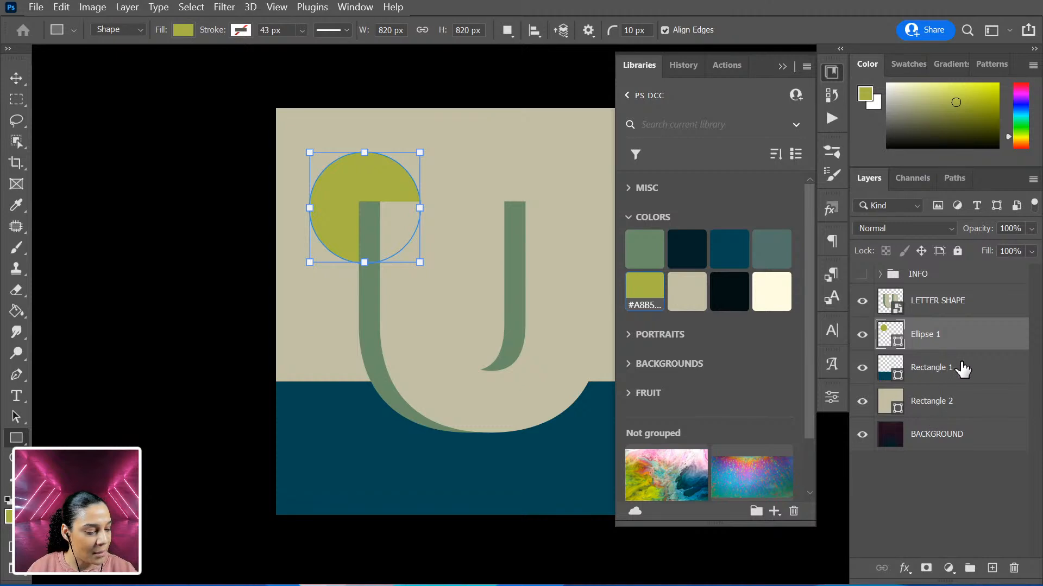
Open the contents of the LETTER SHAPE smart object and arrange its document side by side with the starter file
left_click(945, 311)
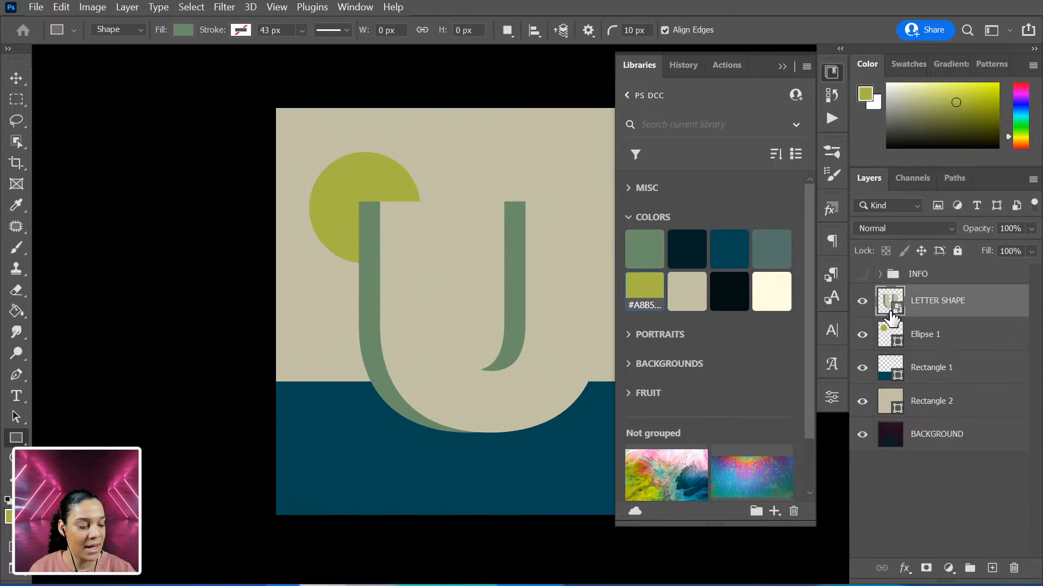
double_click(892, 306)
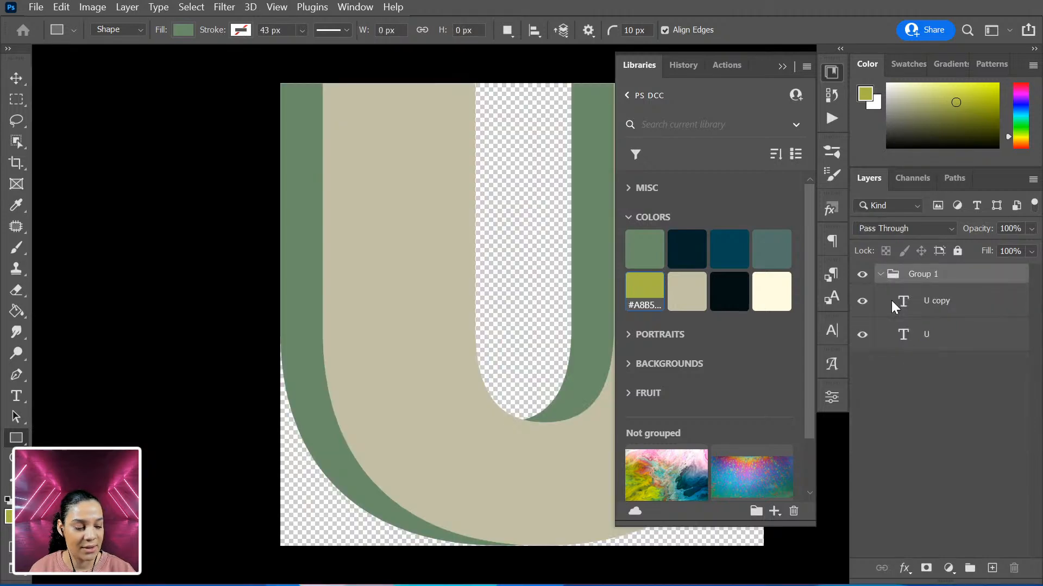
left_click(832, 74)
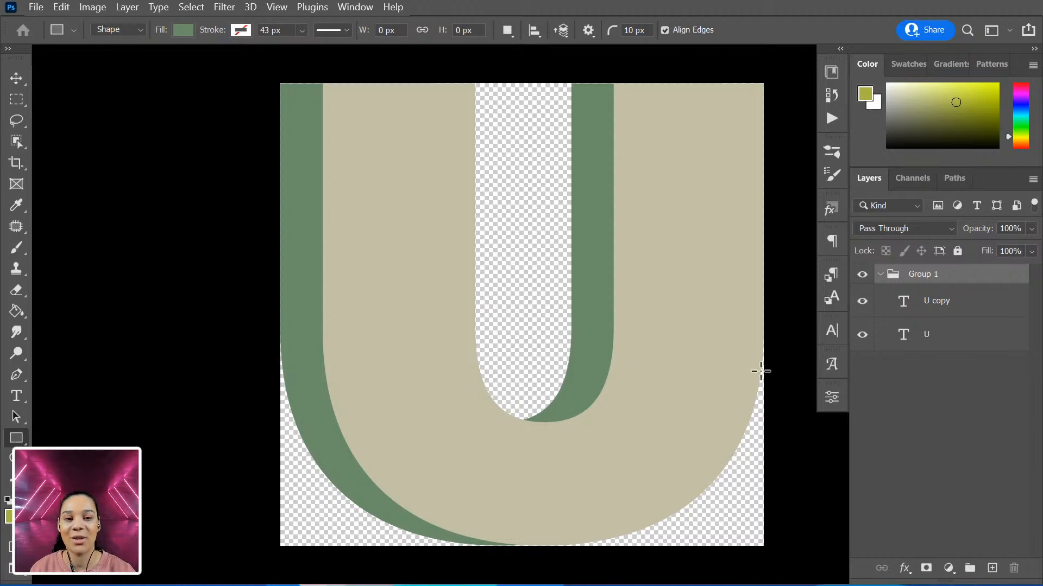
left_click(936, 309)
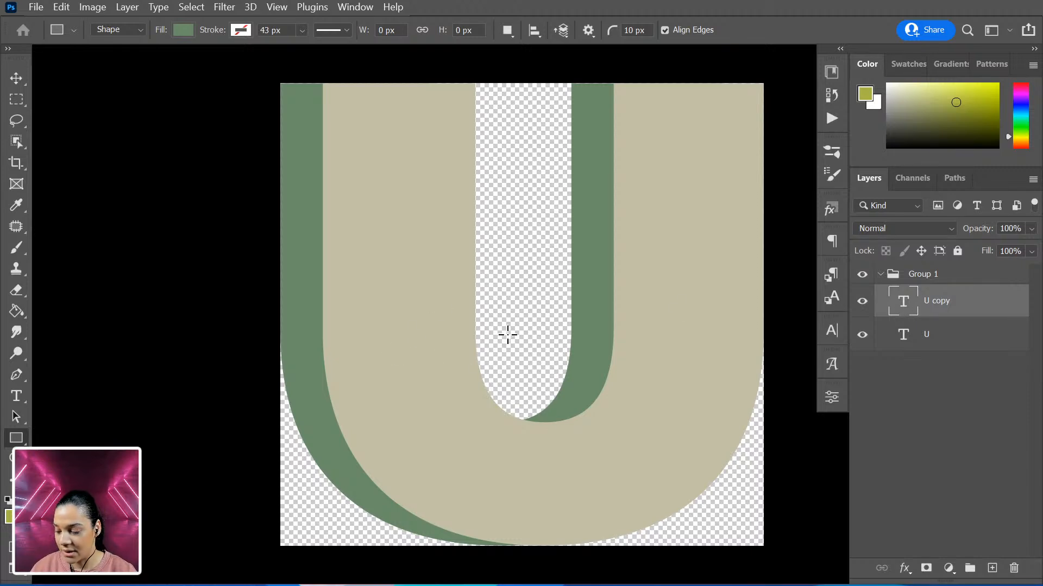
key("f")
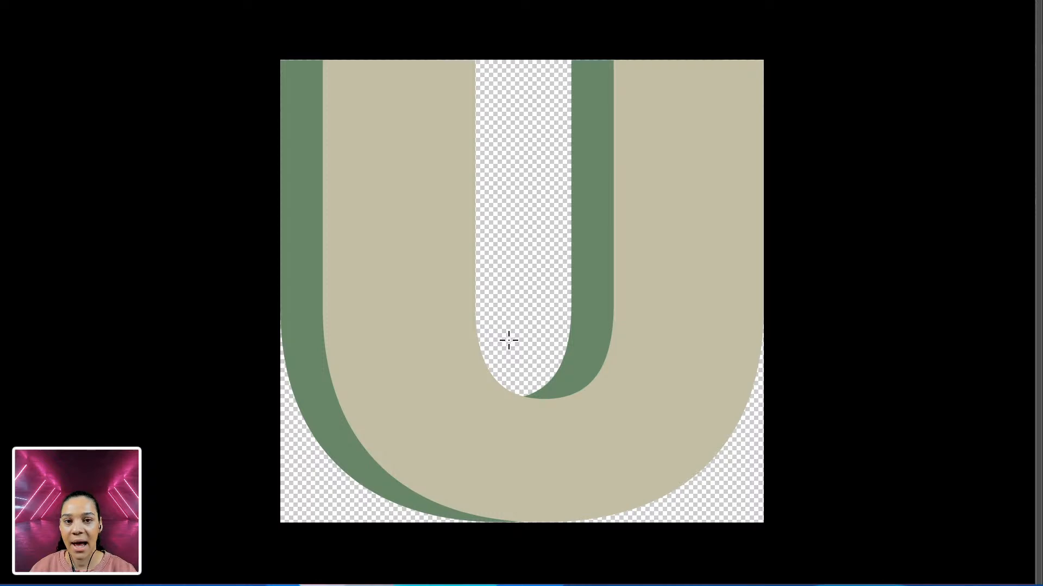
key("f")
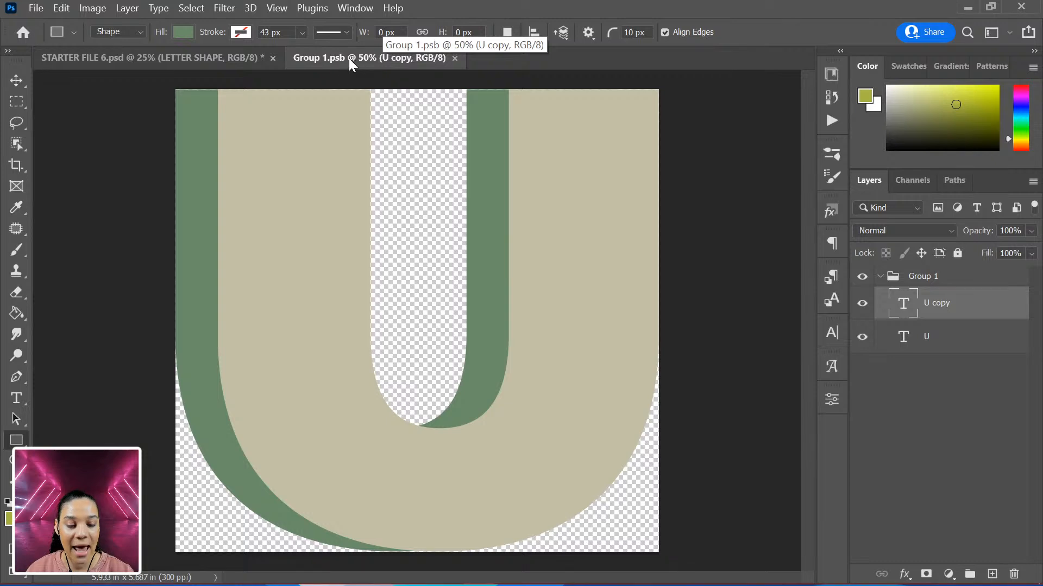
left_click_drag(347, 59, 813, 86)
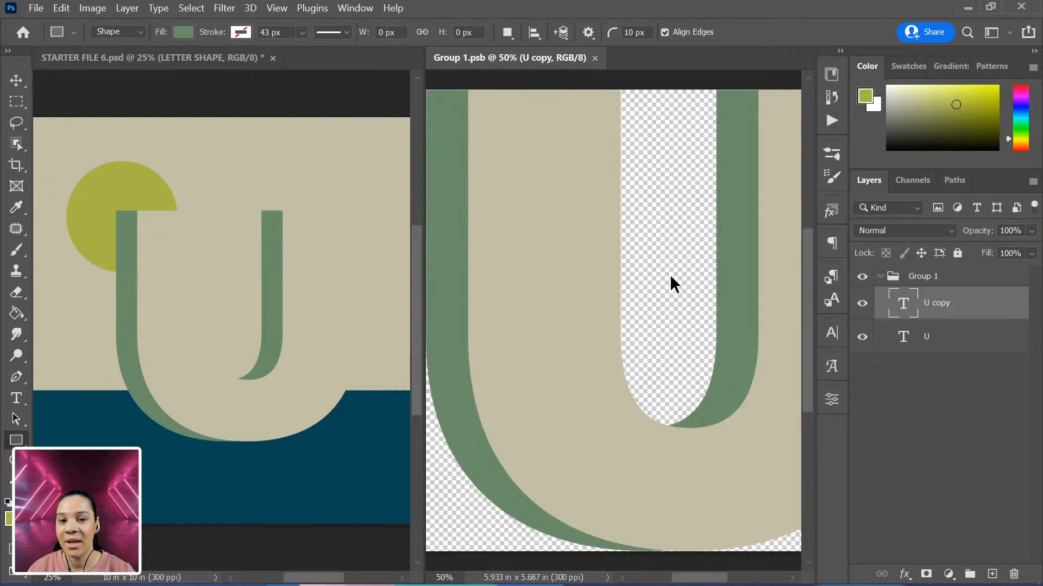
key("ctrl+minus")
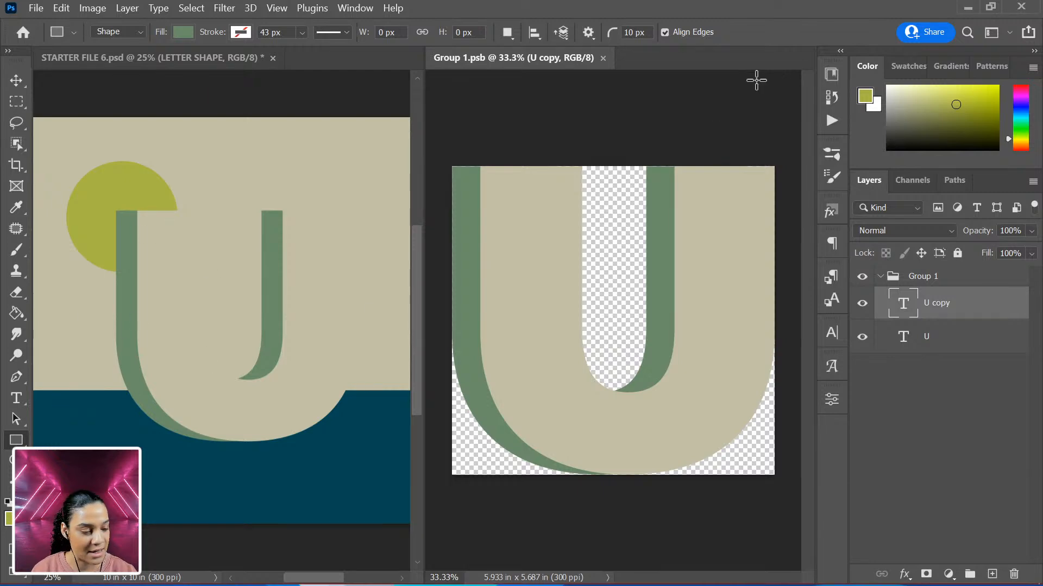
Recolour the front U text layer with the sage green library colour and the back U with the muted teal one
left_click(831, 75)
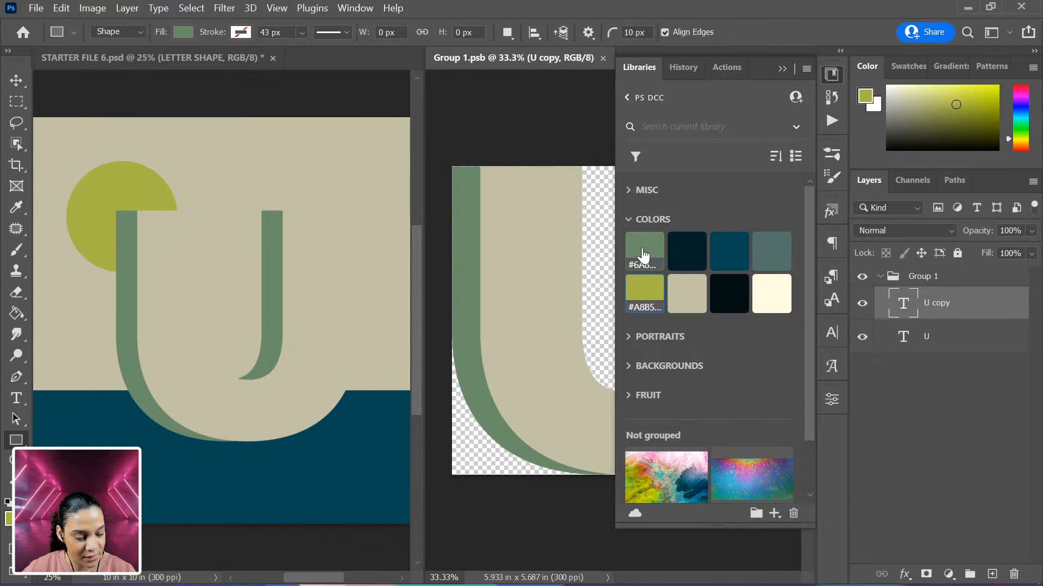
left_click(644, 253)
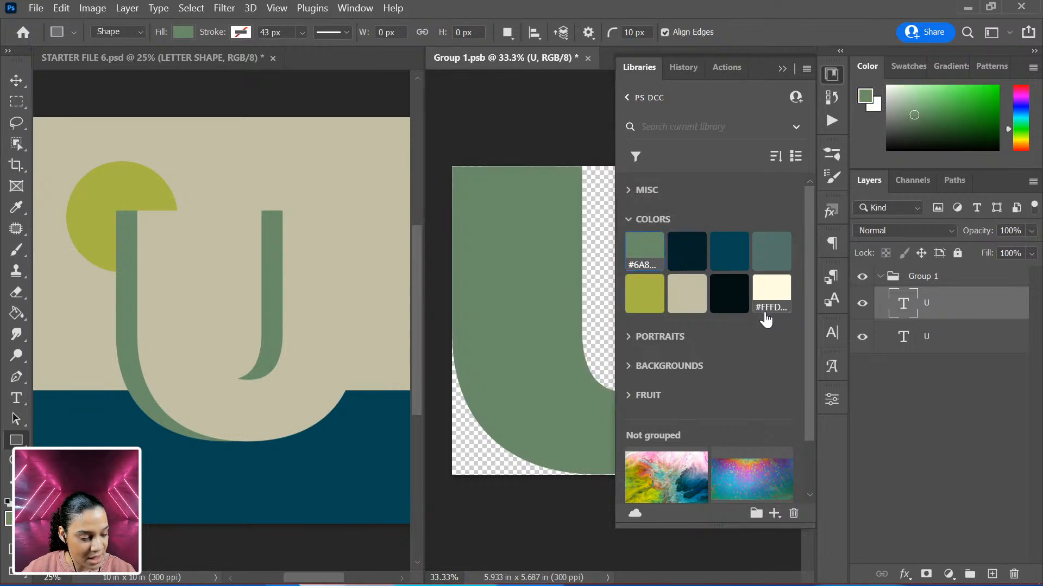
left_click(949, 337)
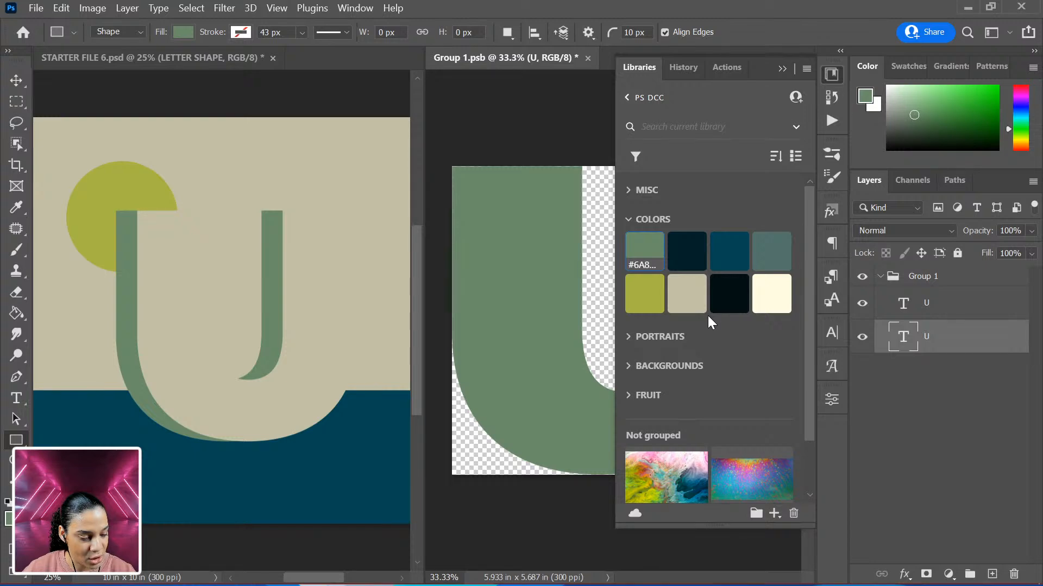
left_click(767, 254)
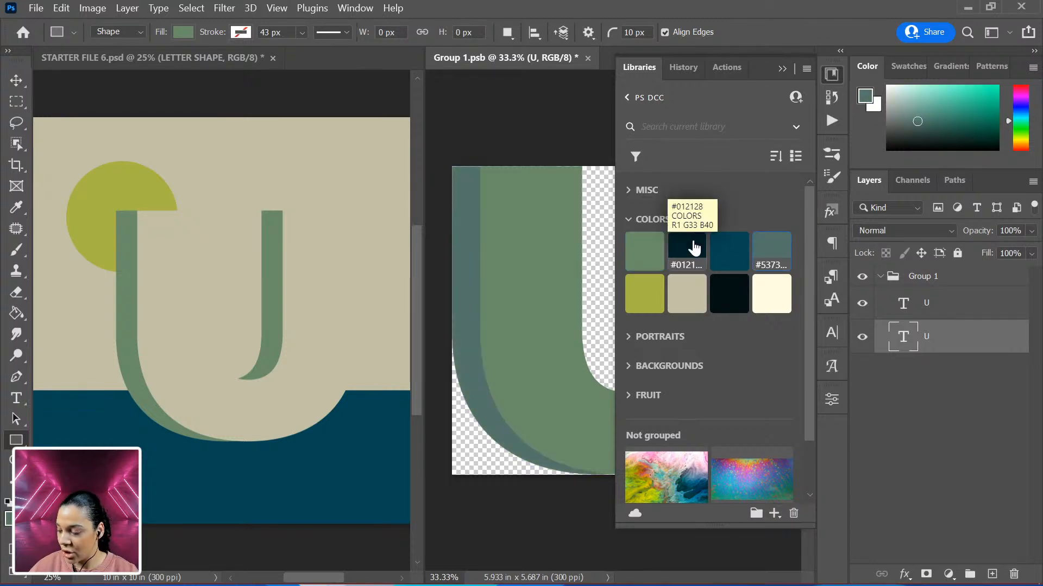
Save the edited smart object contents and close their document to return to the starter file
key("ctrl+s")
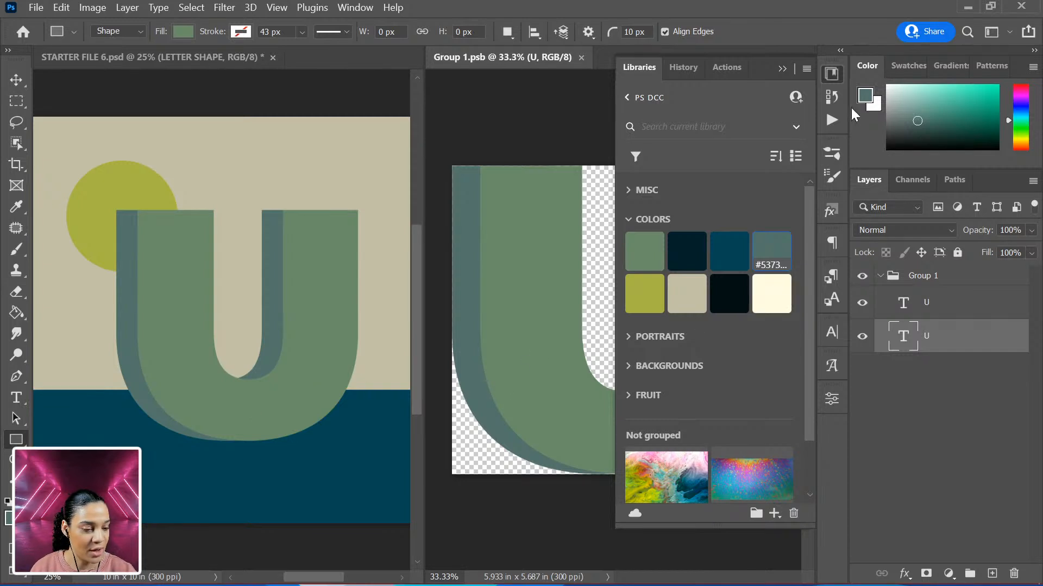
left_click(833, 73)
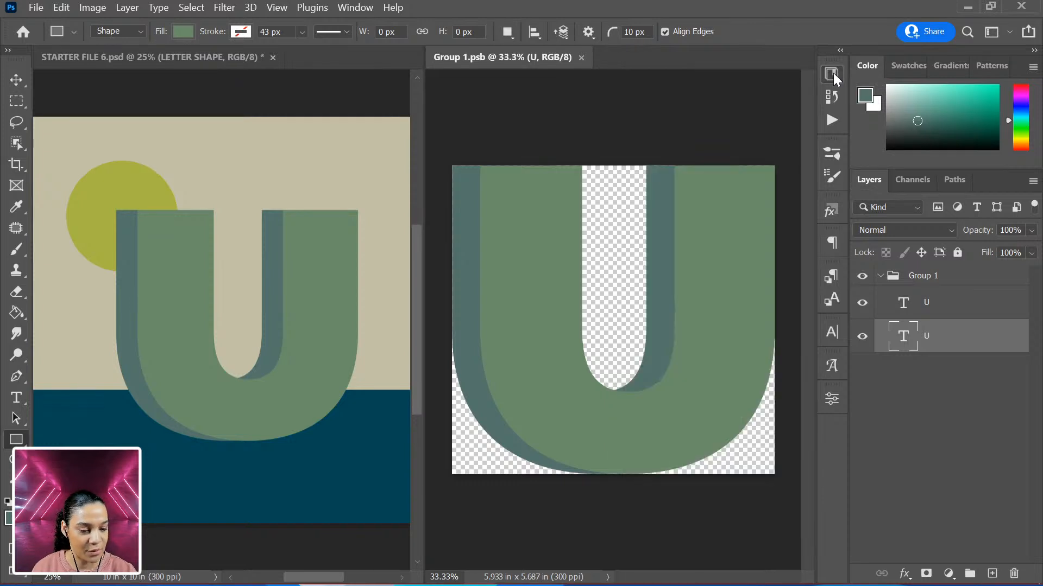
left_click(581, 57)
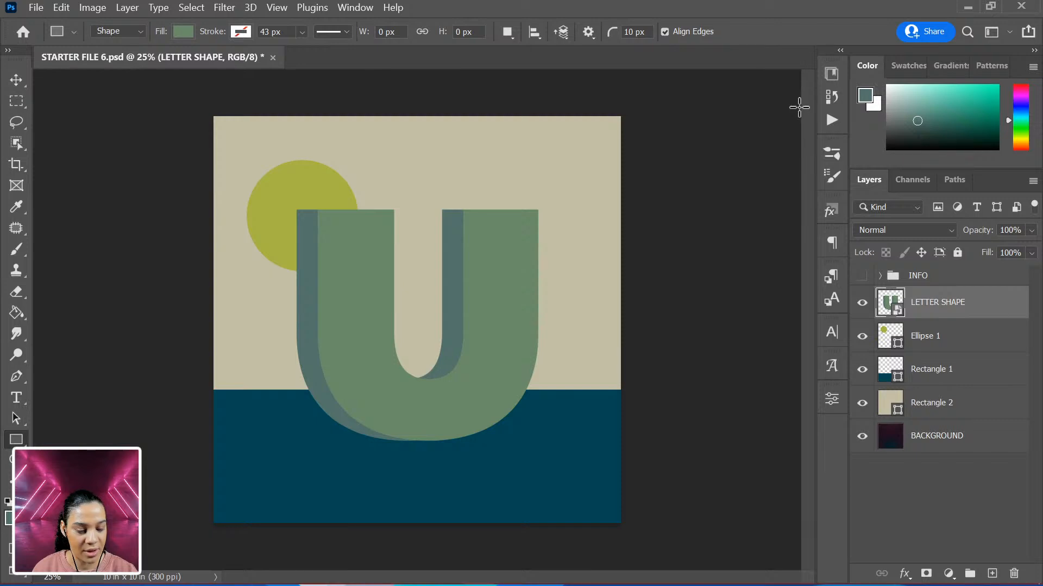
Switch to the Brush tool, add a new layer above the beige rectangle and clip it to that rectangle
key("ctrl+plus")
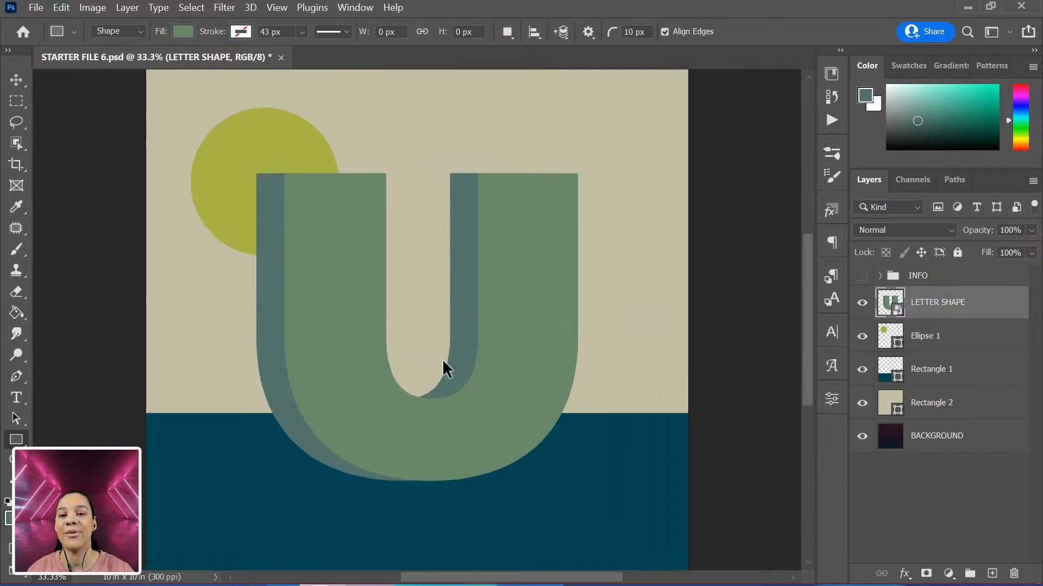
key("ctrl+minus")
key("ctrl+plus")
left_click_drag(437, 350, 468, 336)
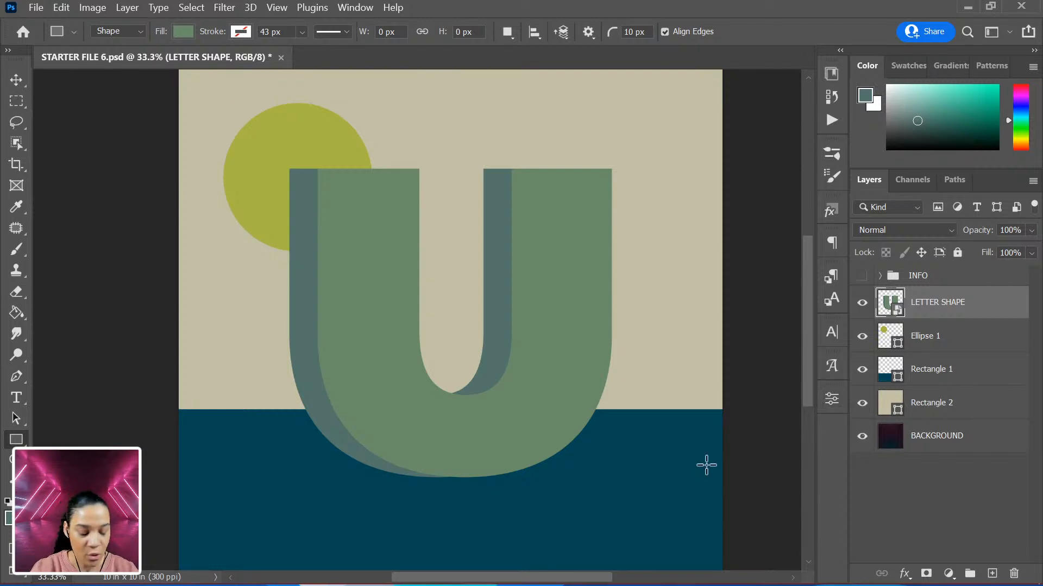
key("b")
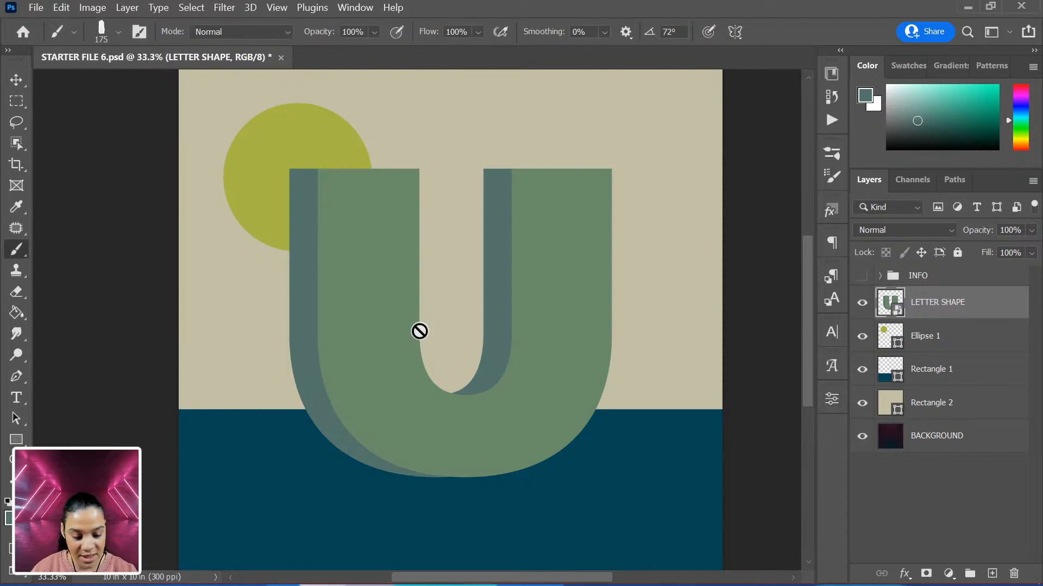
left_click(984, 415)
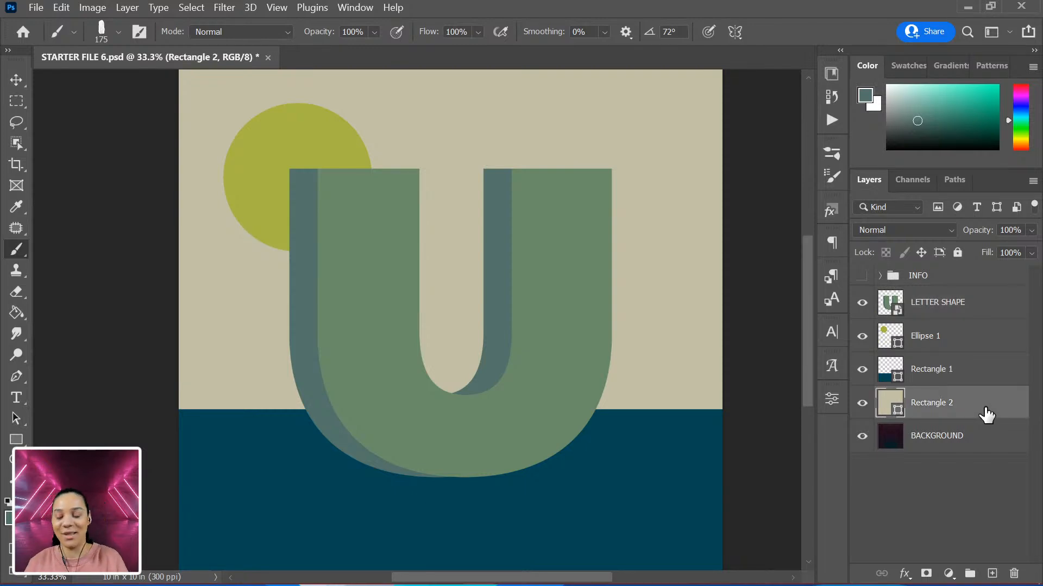
key("ctrl+shift+n")
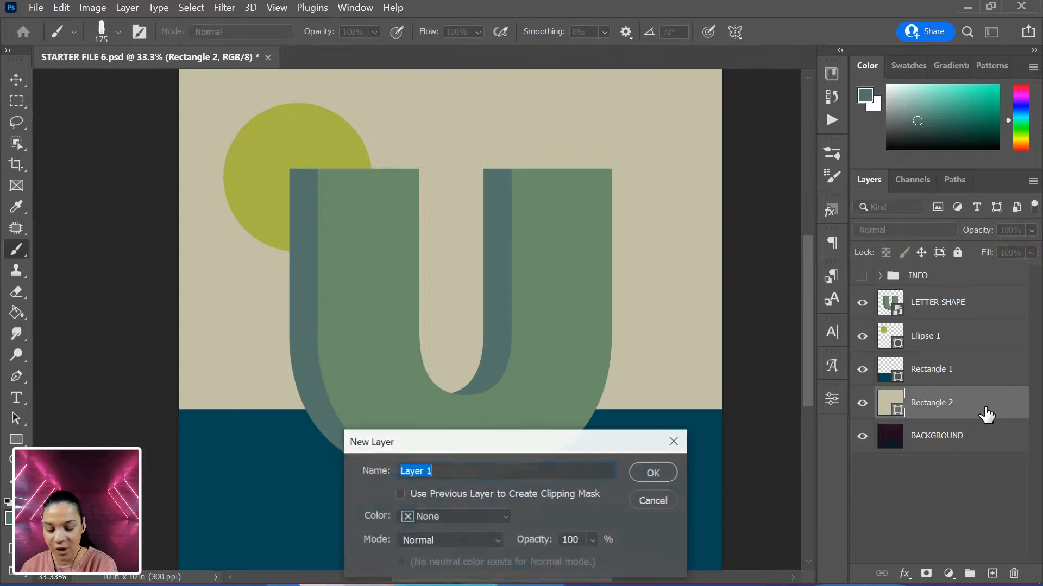
key("Return")
right_click(983, 402)
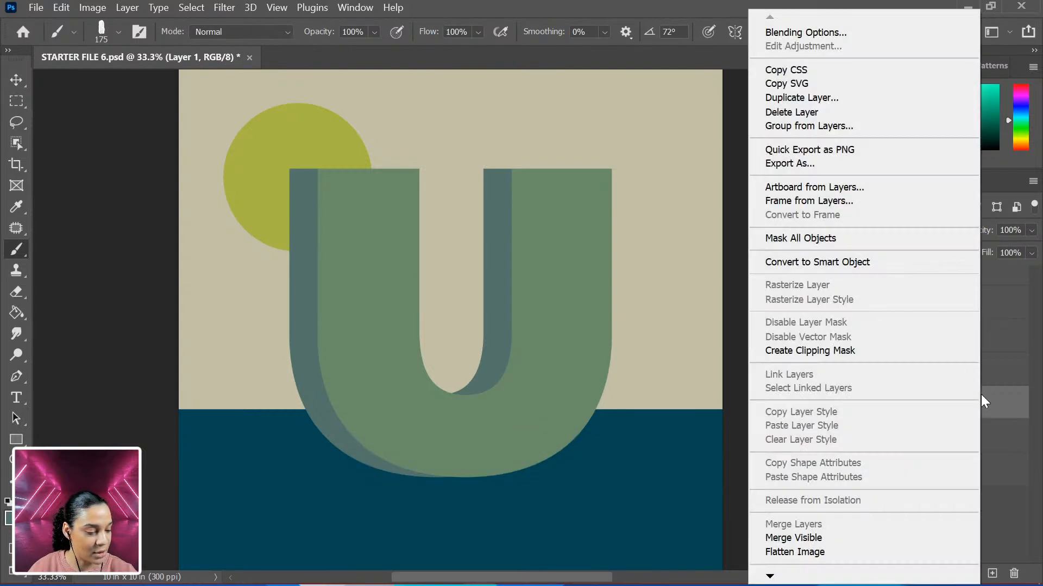
left_click(849, 347)
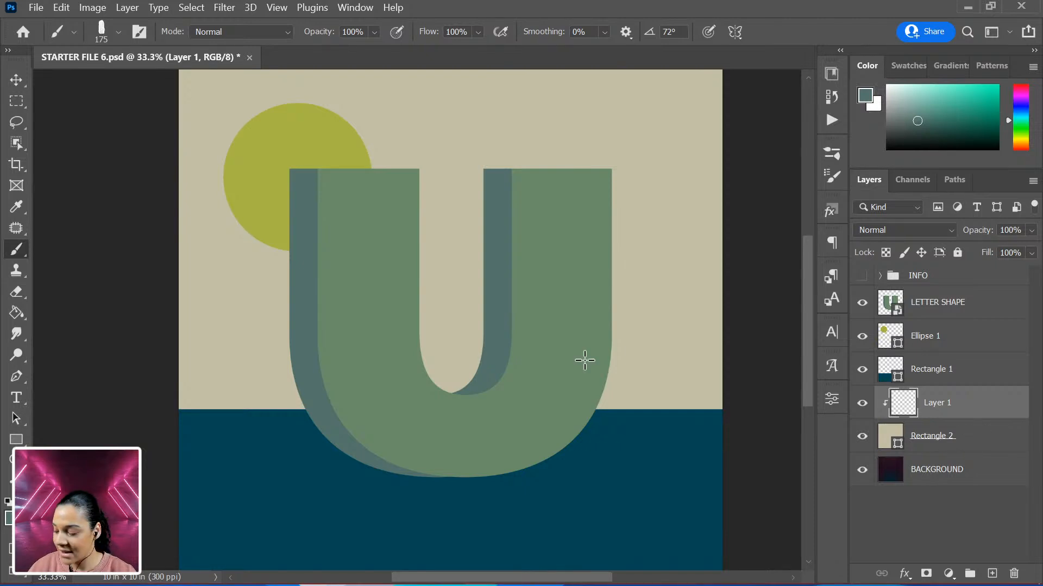
Choose the Soft Round Pressure Opacity brush and set its painting mode to Dissolve
right_click(481, 238)
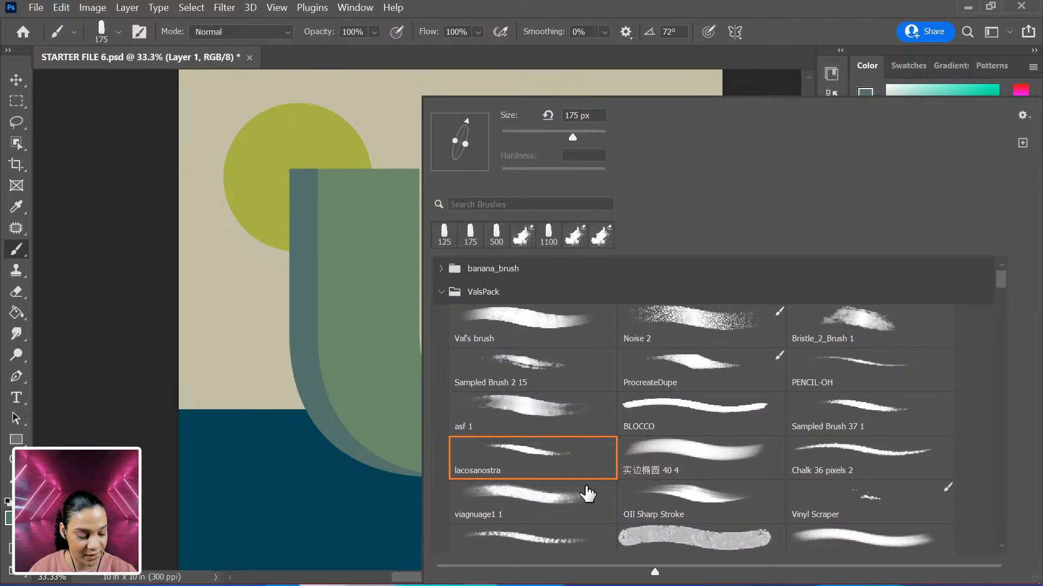
scroll(740, 480, "down", 2)
scroll(740, 475, "down", 8)
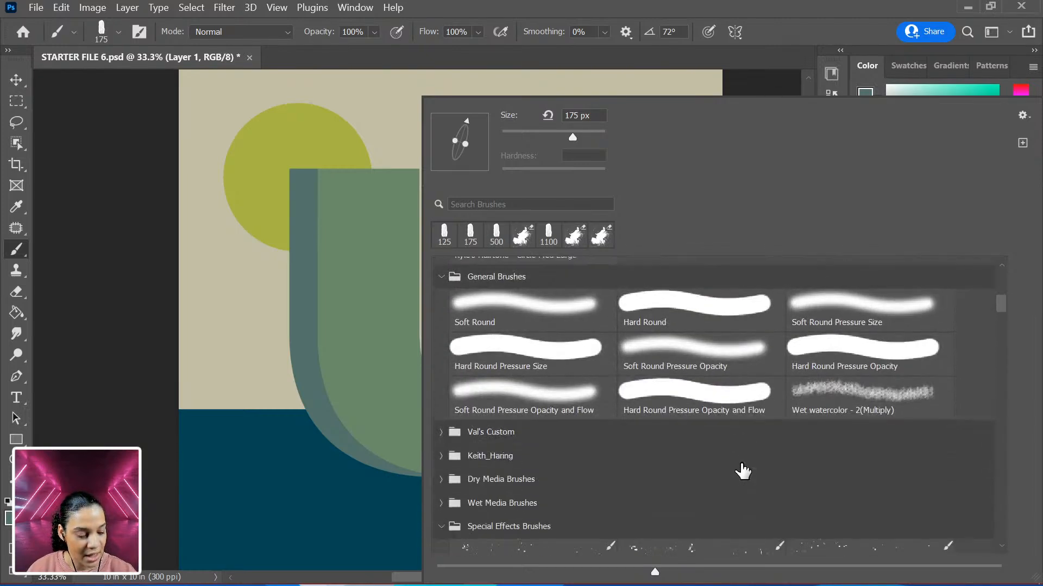
right_click(294, 155)
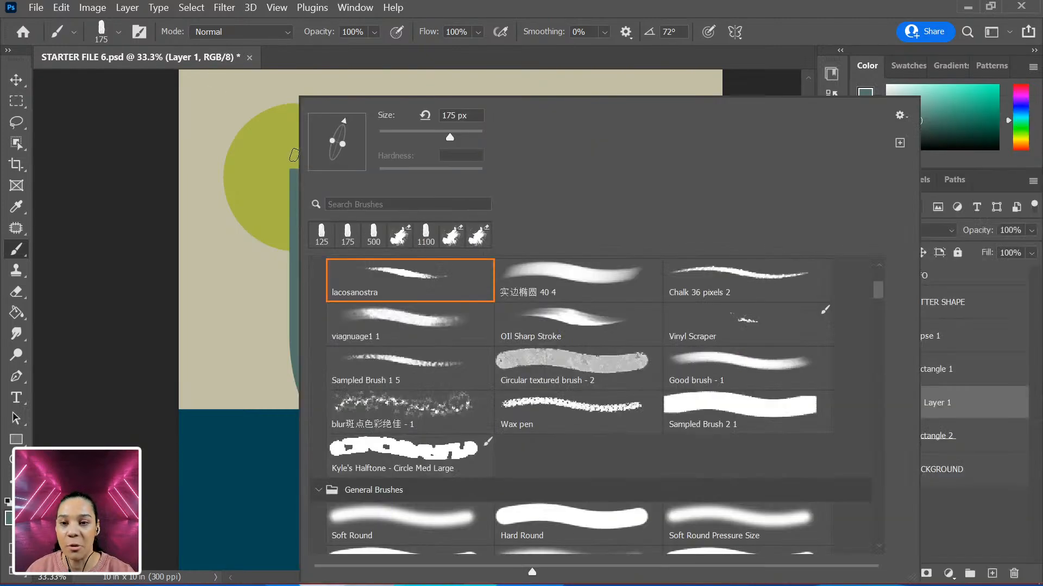
scroll(605, 396, "down", 3)
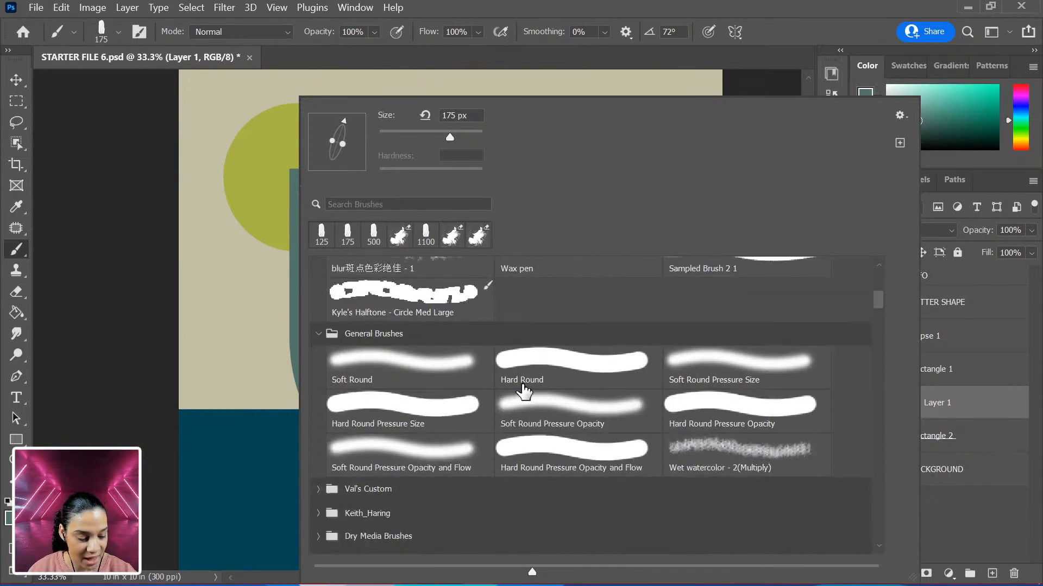
left_click(544, 404)
left_click(232, 130)
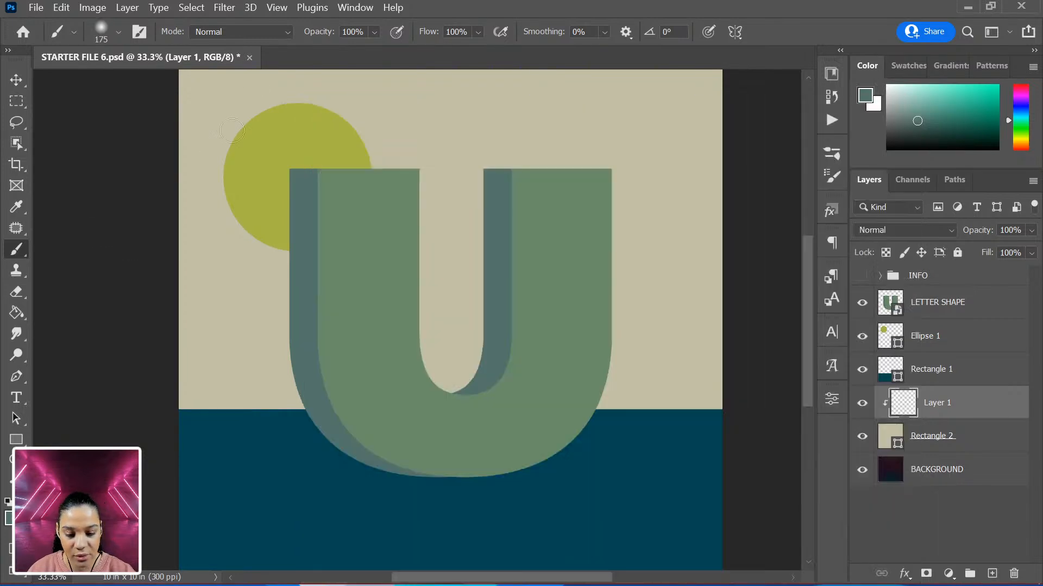
left_click(282, 29)
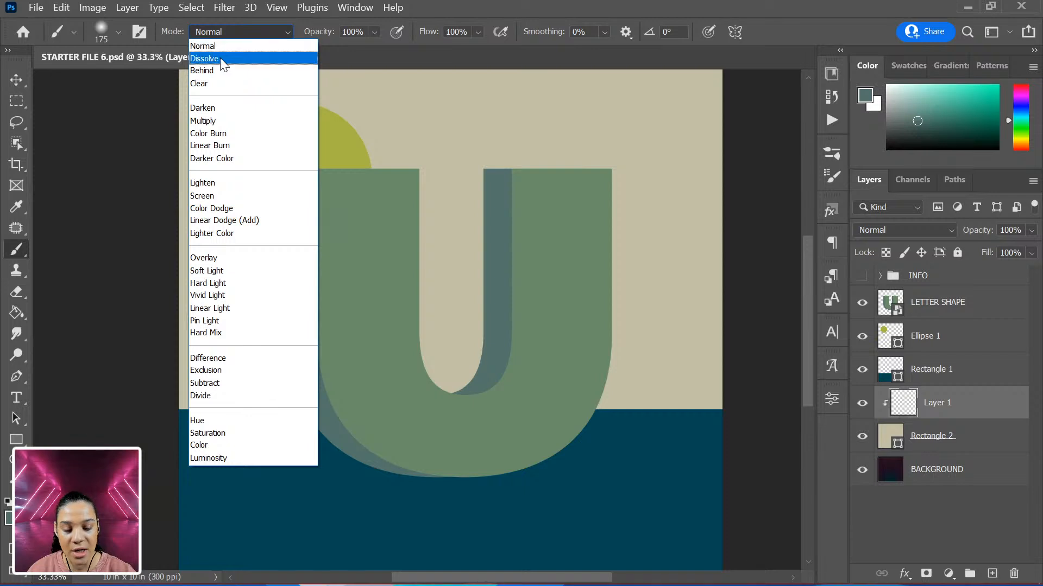
left_click(220, 58)
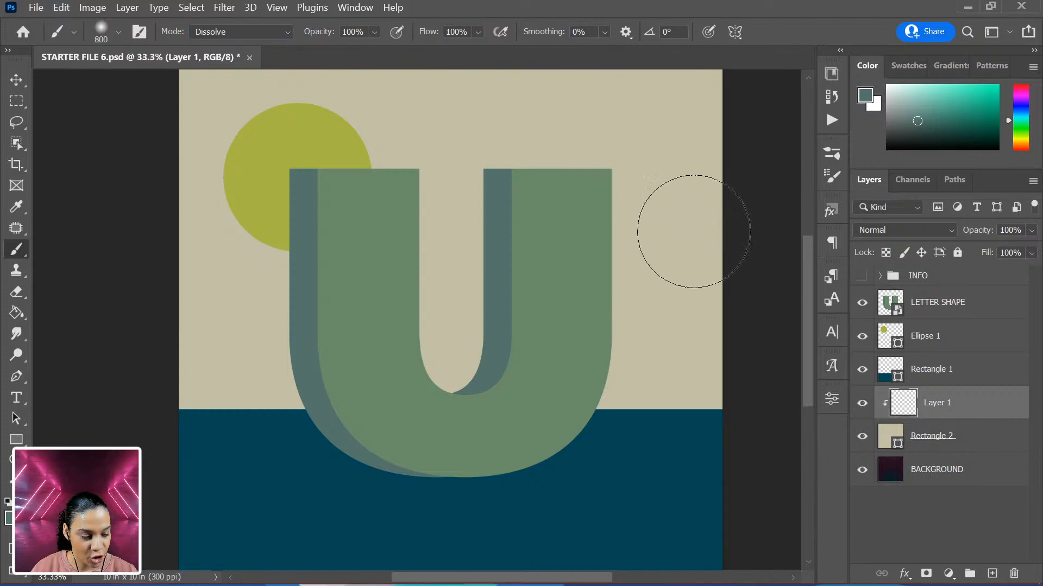
Enlarge the brush to 2200 px and pick the cream library colour for painting
key("bracketright")
key("bracketright")
key("bracketright")
key("bracketright")
key("bracketright")
key("bracketright")
key("bracketright")
key("bracketright")
key("bracketright")
key("bracketright")
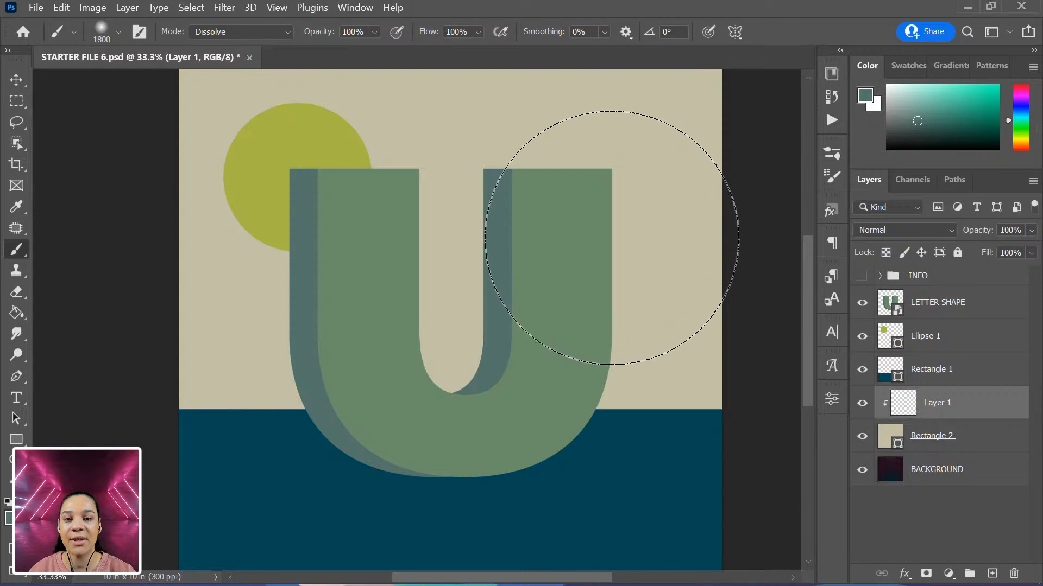
key("bracketright")
key("bracketright")
key("bracketright")
key("bracketright")
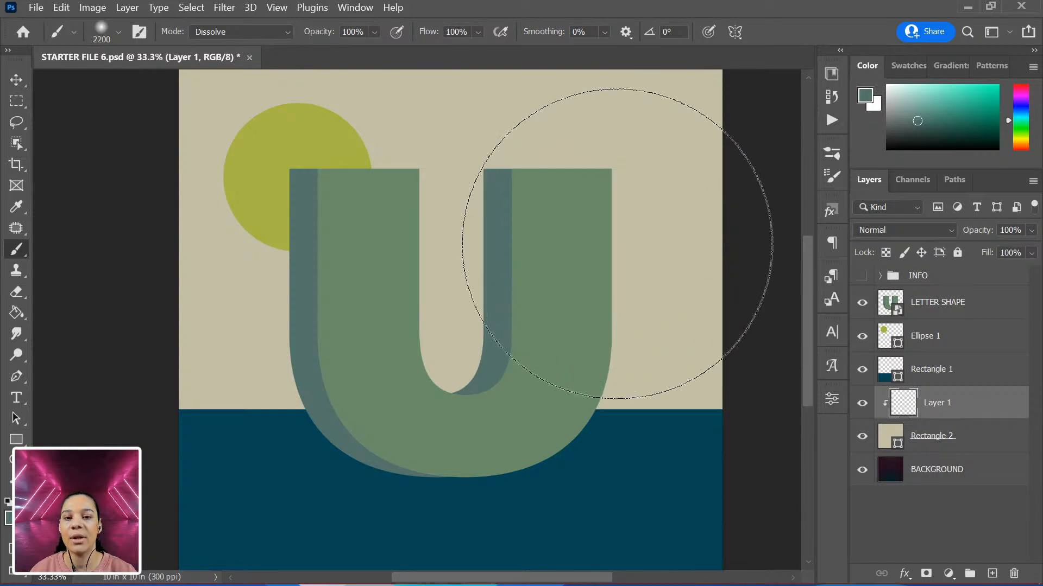
key("ctrl+minus")
left_click(831, 73)
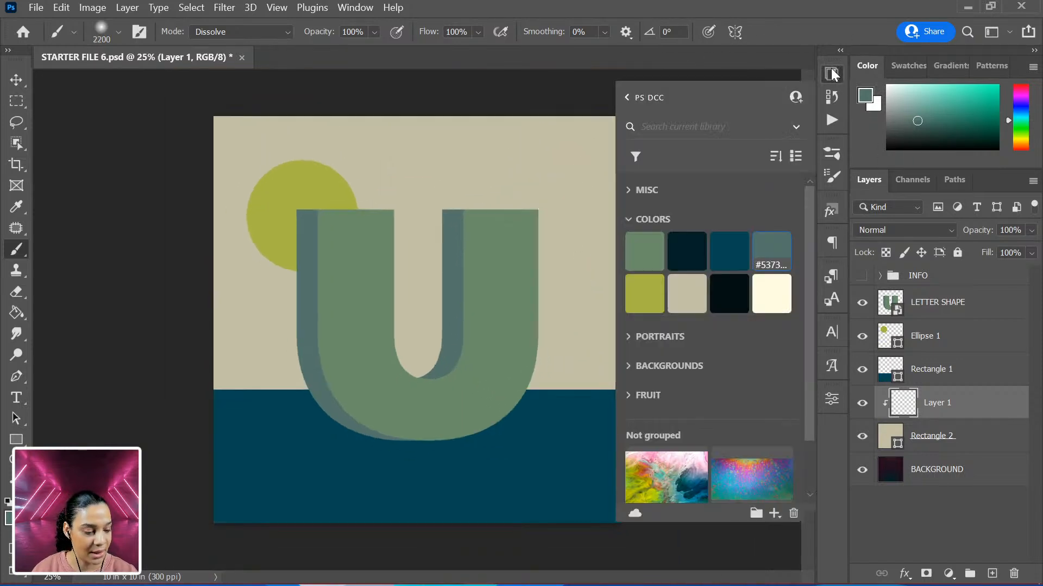
left_click(775, 299)
Try brushing cream light across the sky from the upper right of the artwork towards the left
left_click_drag(472, 209, 533, 176)
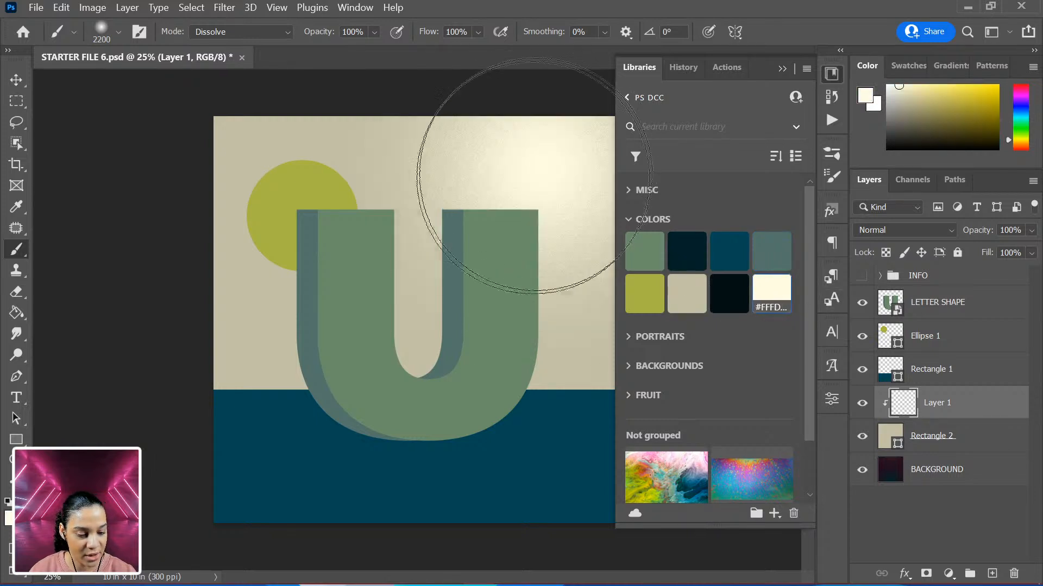
left_click(832, 74)
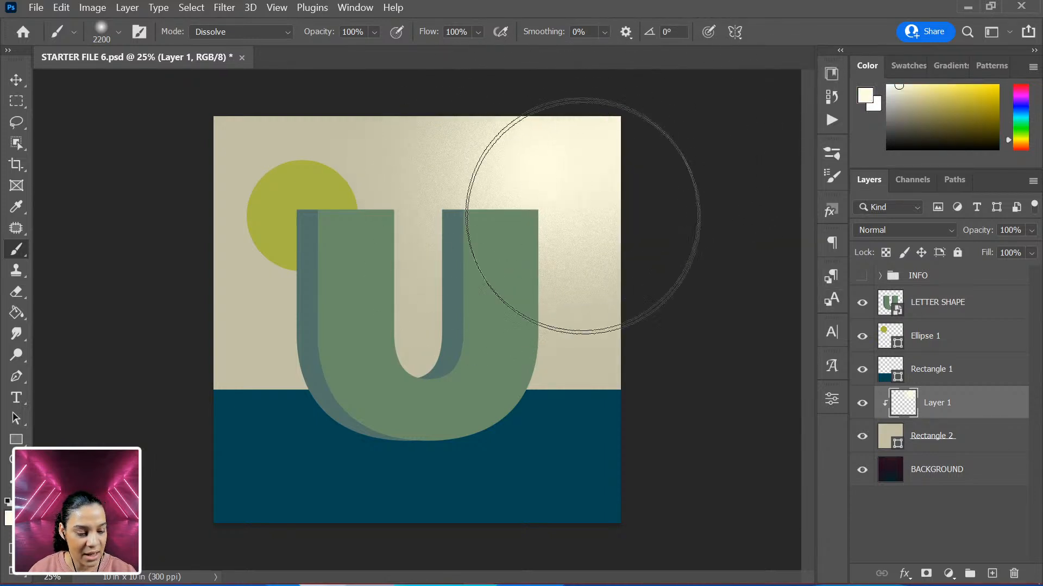
left_click_drag(496, 128, 349, 128)
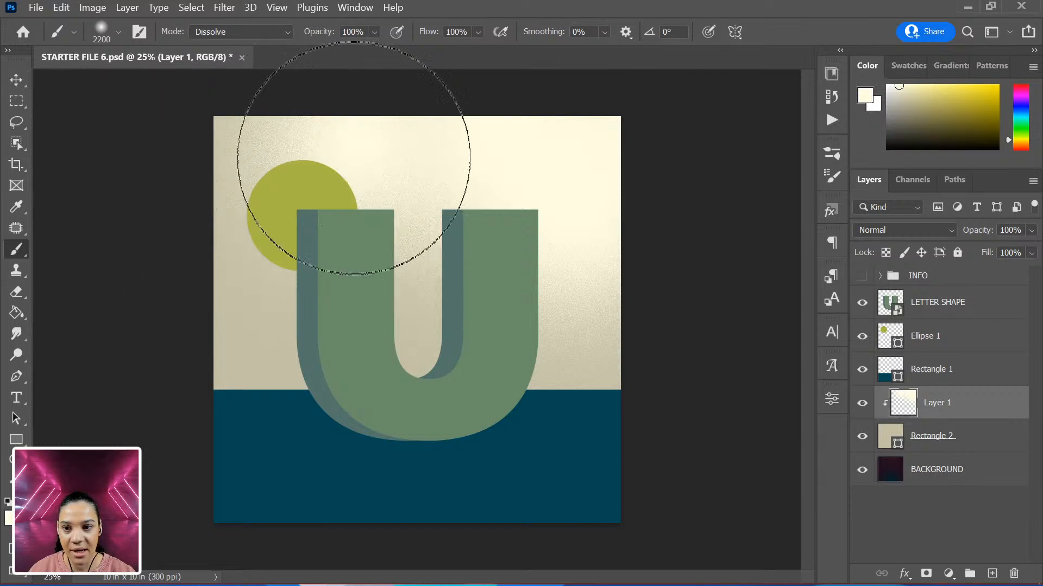
Enlarge the brush to 2600 px and undo all the cream strokes on the sky
key("bracketright")
key("bracketright")
key("bracketright")
key("bracketright")
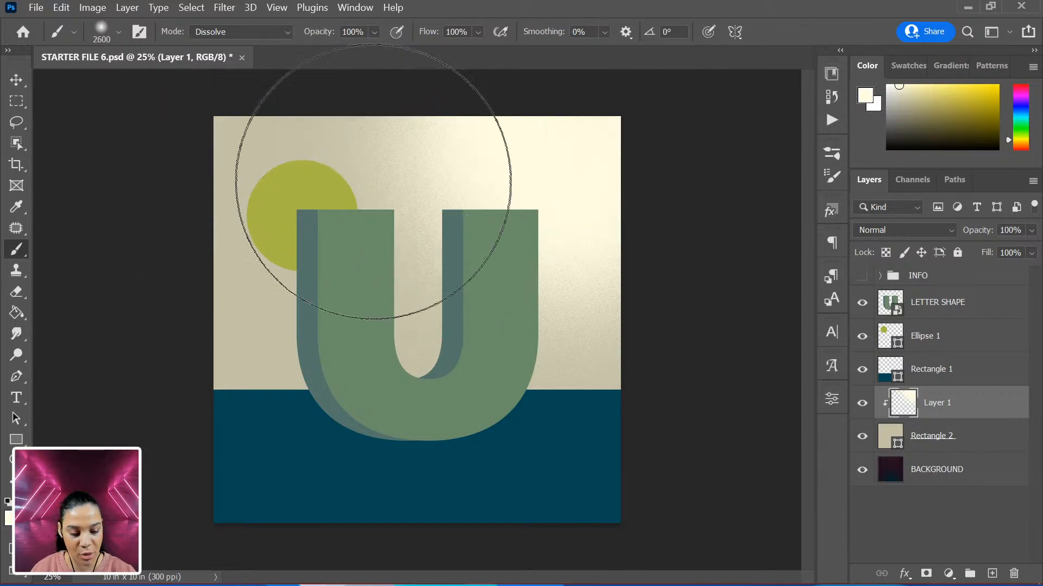
left_click(358, 177)
key("ctrl+z")
key("ctrl+z")
key("ctrl+z")
key("ctrl+z")
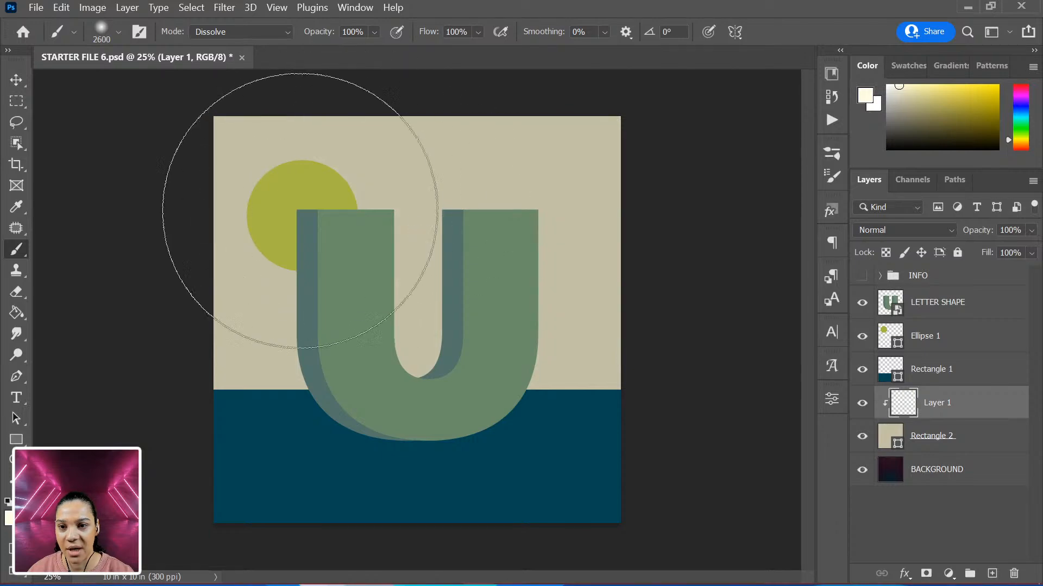
Brush cream light over the sky around the sun and across the upper middle, leaving the far right darker
left_click(282, 193)
left_click(397, 186)
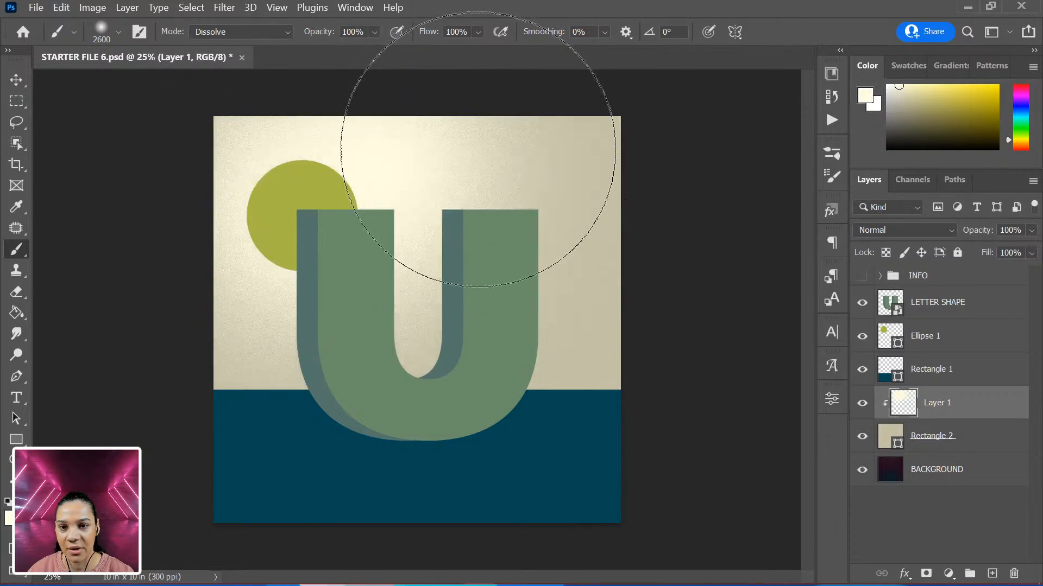
left_click(486, 163)
left_click(213, 264)
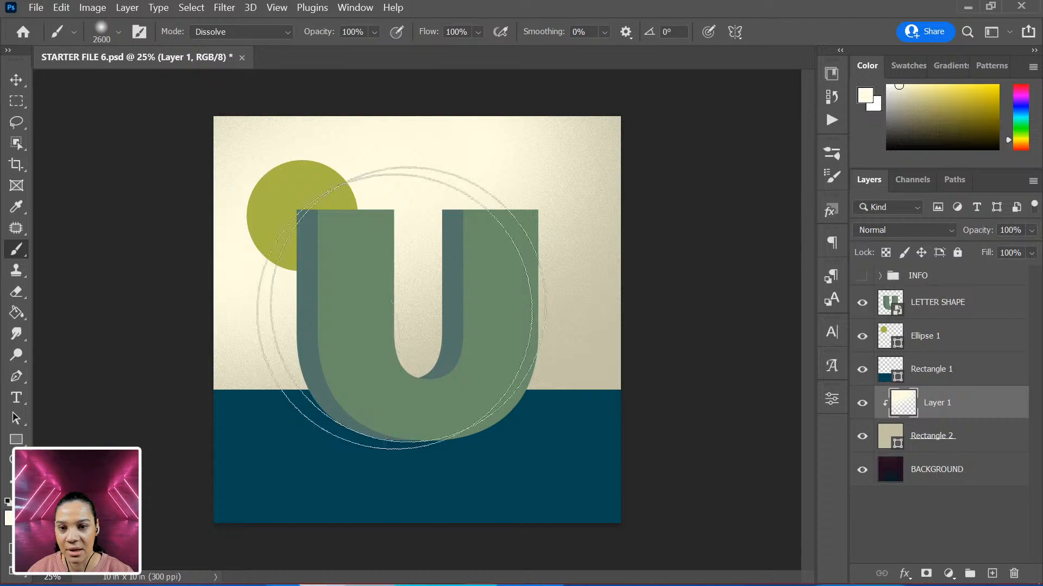
left_click(242, 115)
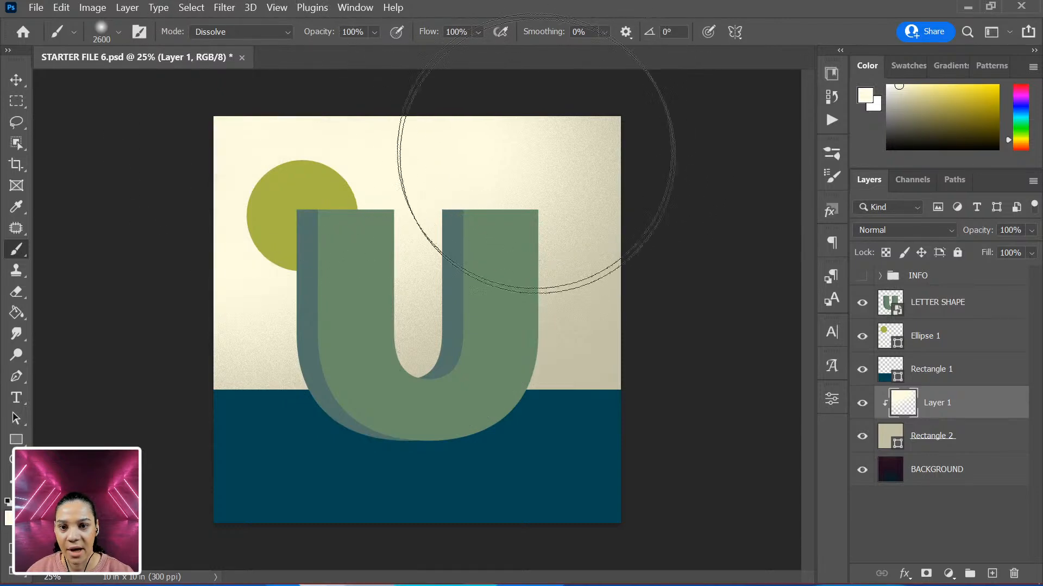
Brush a faint sage green shade onto the sky's lower-right corner, using the library colour
left_click(831, 74)
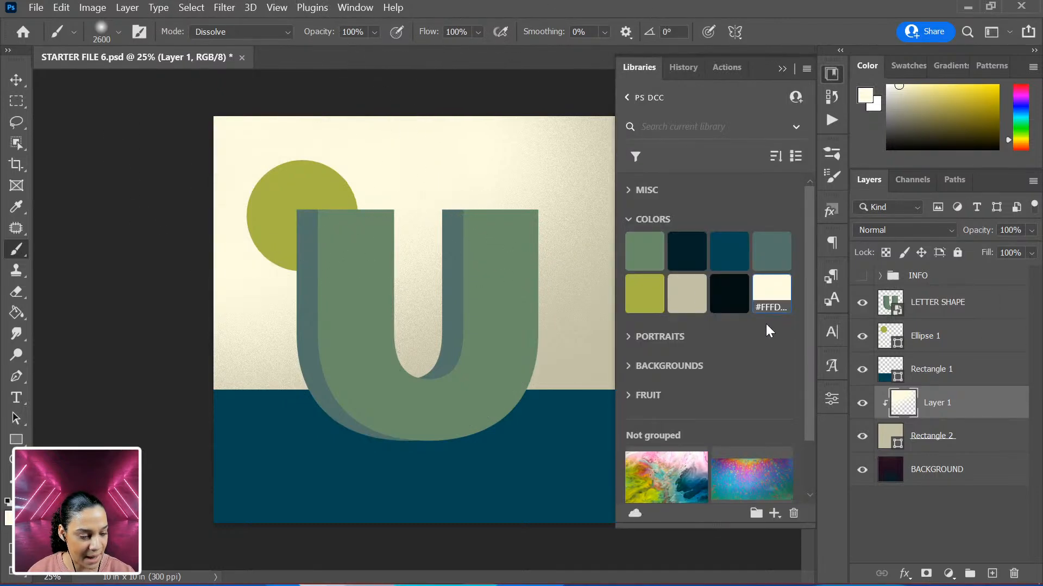
left_click(654, 262)
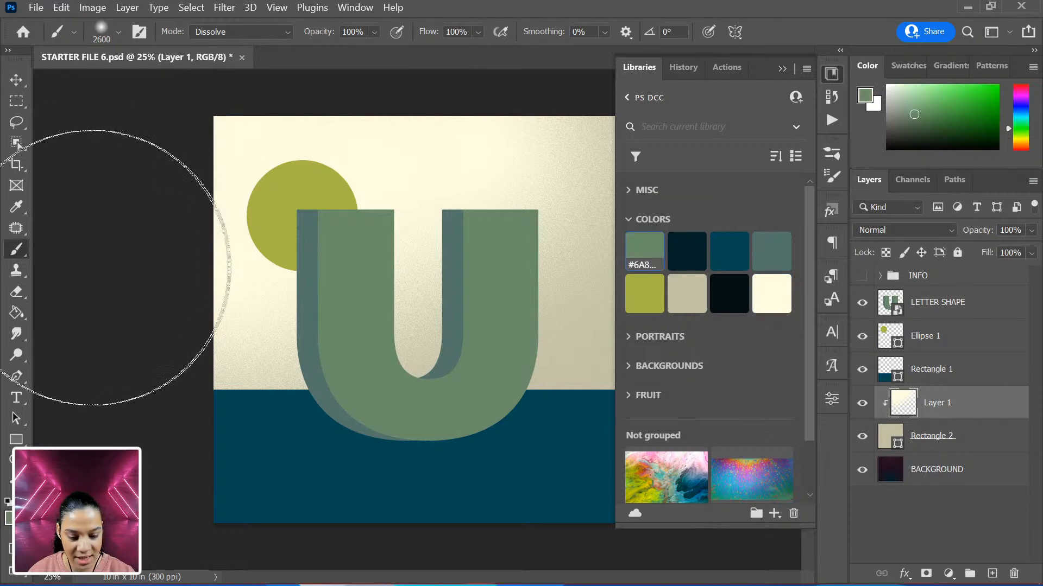
key("ctrl+z")
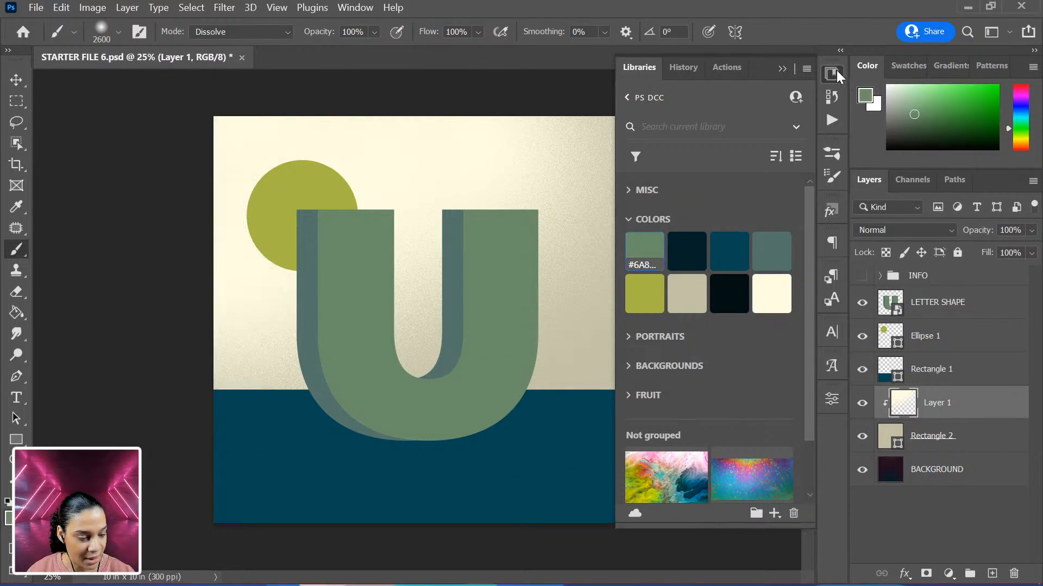
left_click(832, 73)
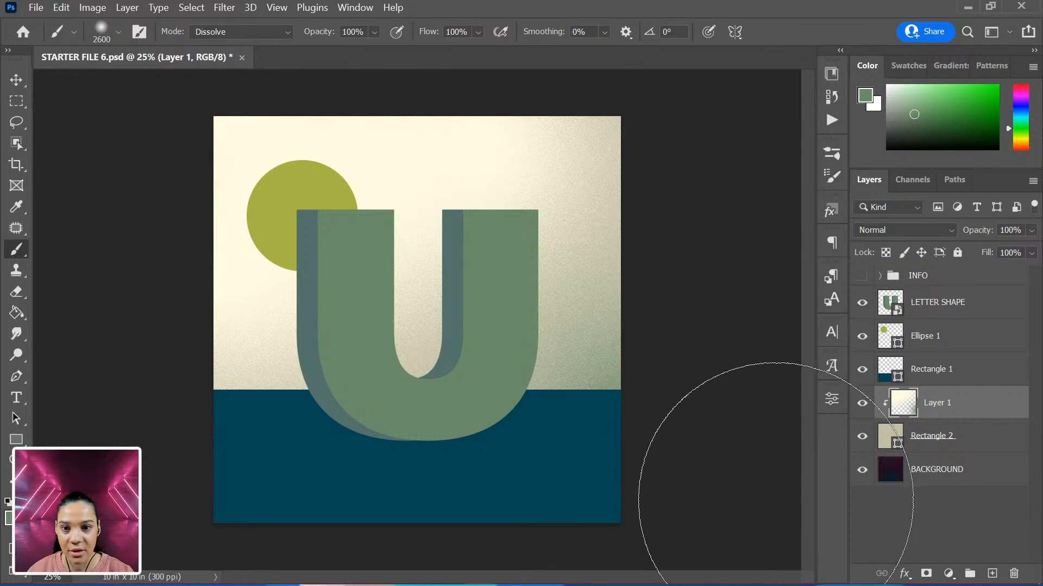
Add a new layer above the sun ellipse and clip it to the ellipse
left_click(964, 352)
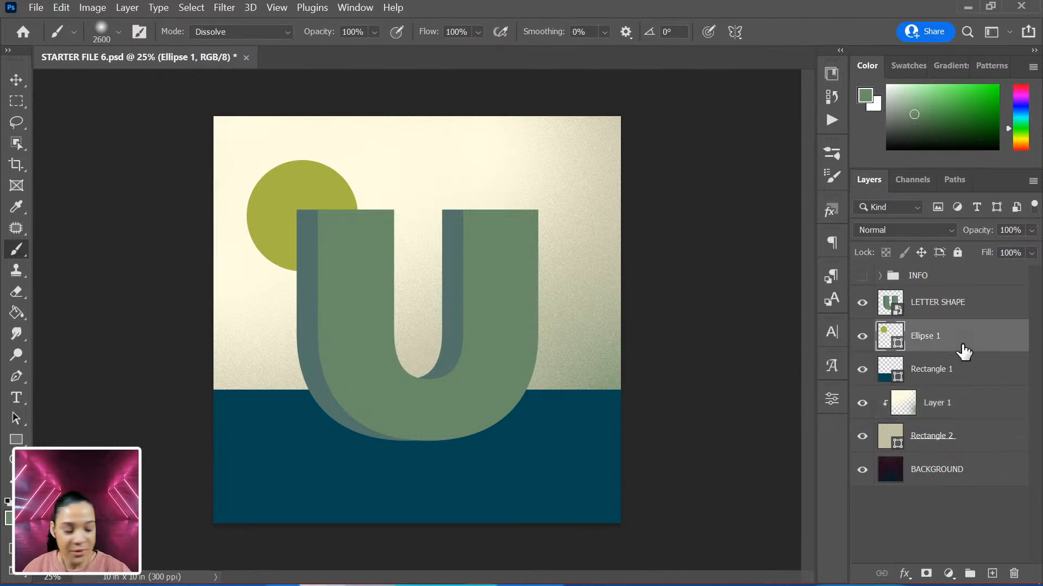
key("ctrl+shift+n")
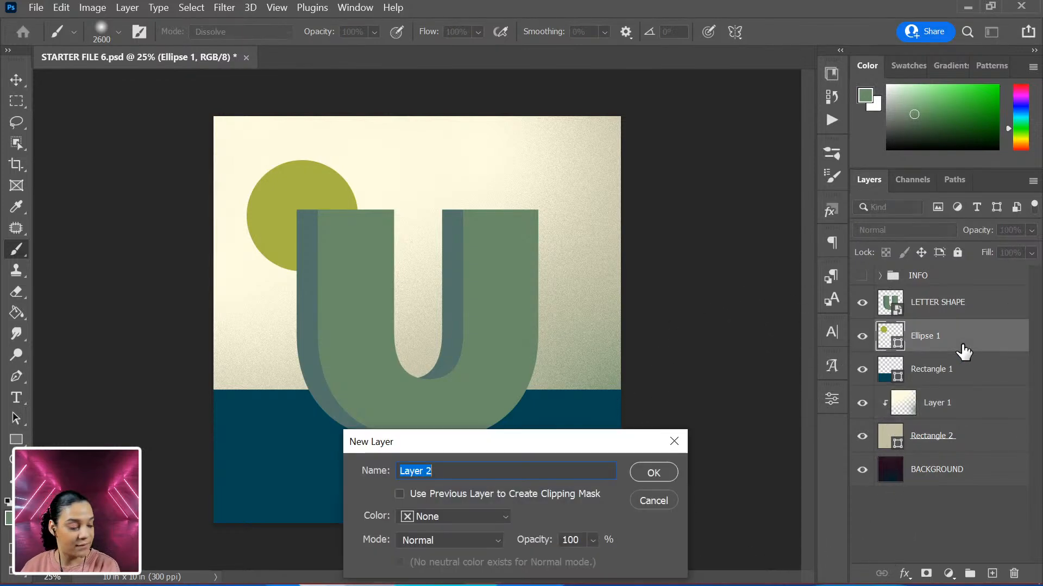
key("Return")
right_click(963, 352)
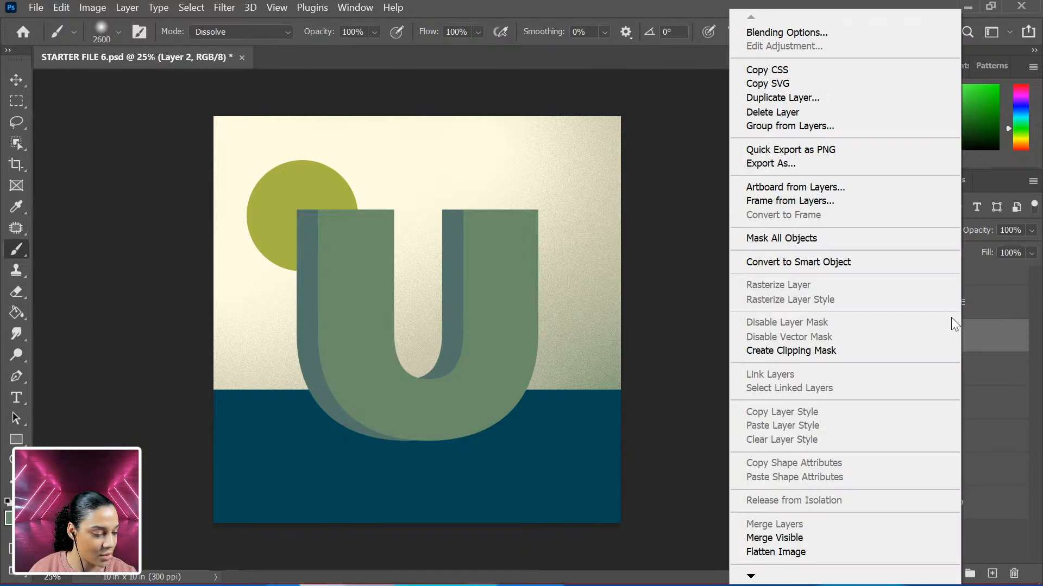
left_click(848, 352)
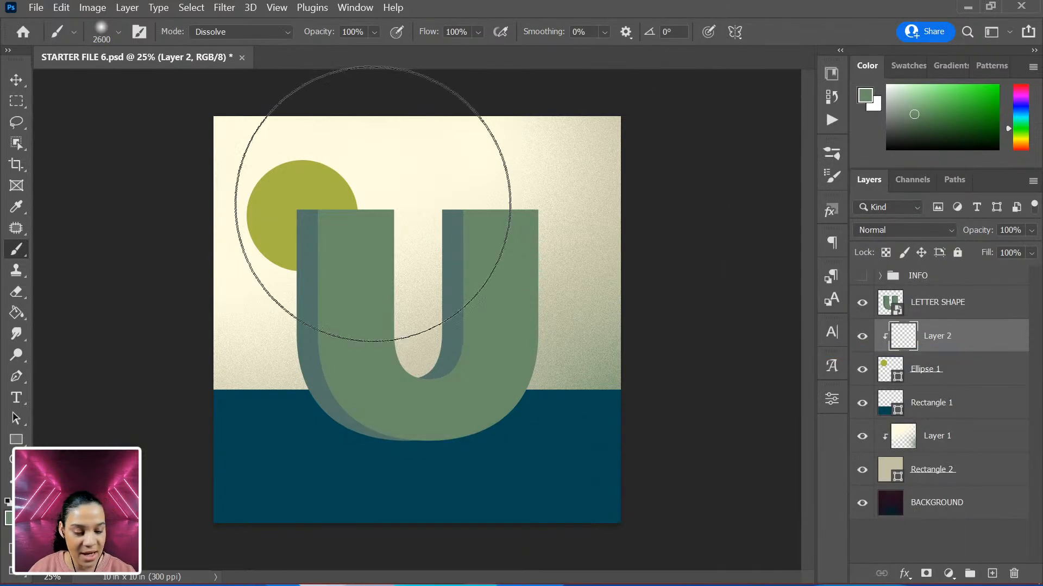
Shade the sun's upper-right part with the beige library colour, using the brush reduced to 1100 px
left_click(832, 73)
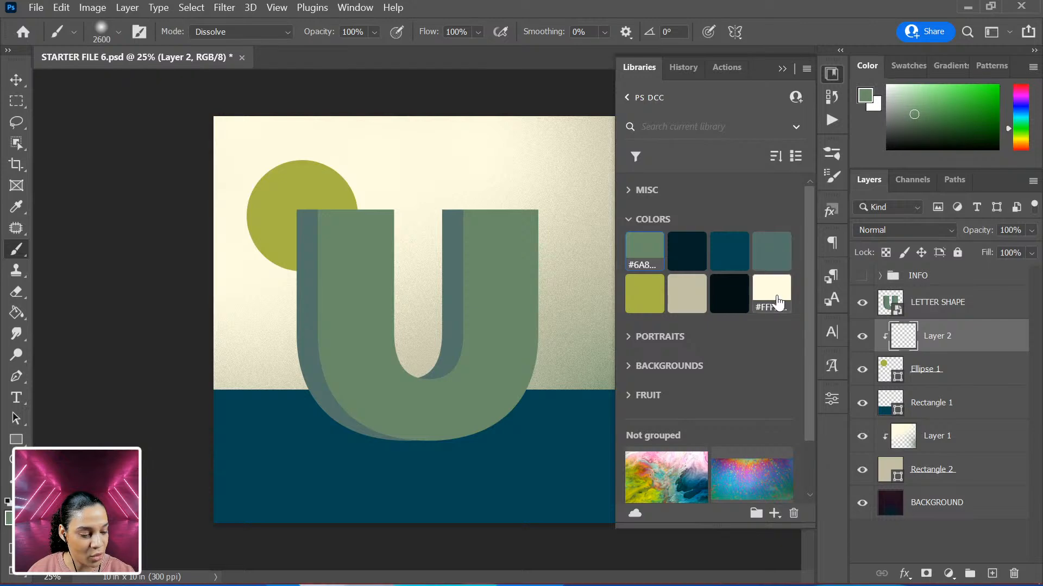
left_click(685, 298)
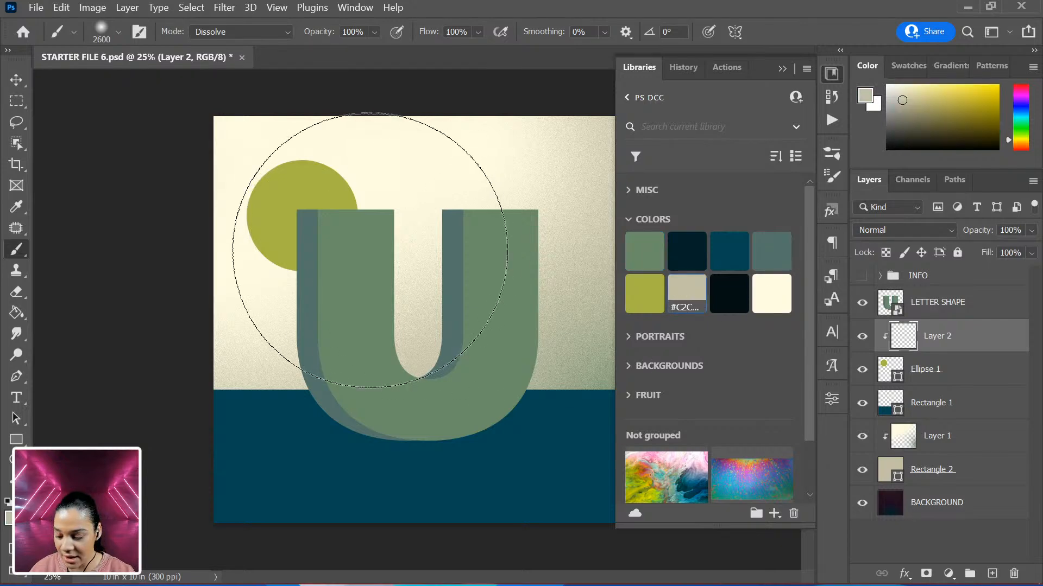
key("bracketleft")
key("bracketleft")
key("bracketleft")
key("bracketleft")
key("bracketleft")
key("bracketleft")
key("bracketleft")
key("bracketleft")
key("bracketleft")
key("bracketleft")
key("bracketleft")
key("bracketleft")
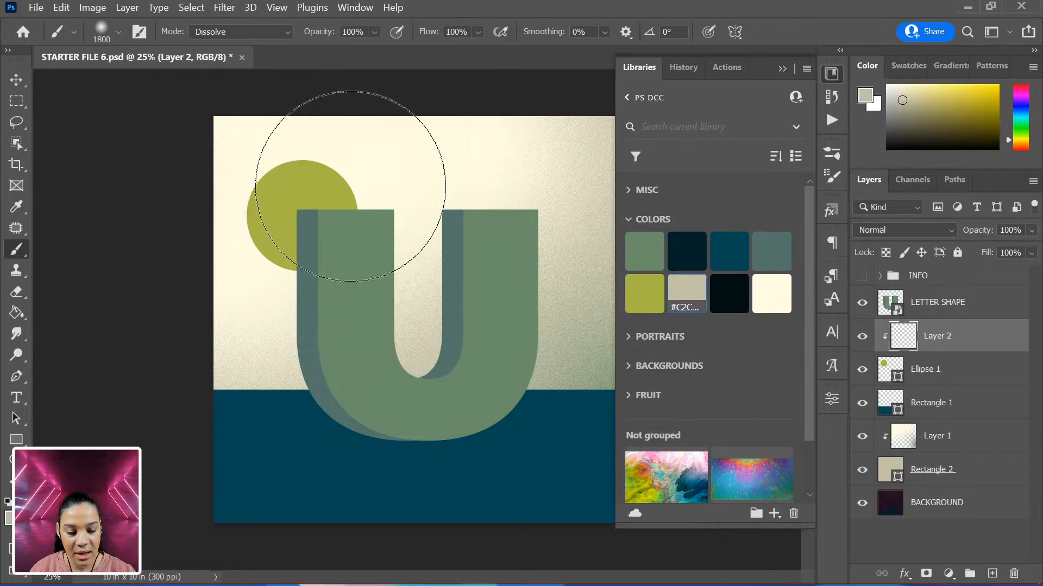
key("bracketleft")
key("bracketleft")
key("bracketleft")
left_click(326, 185)
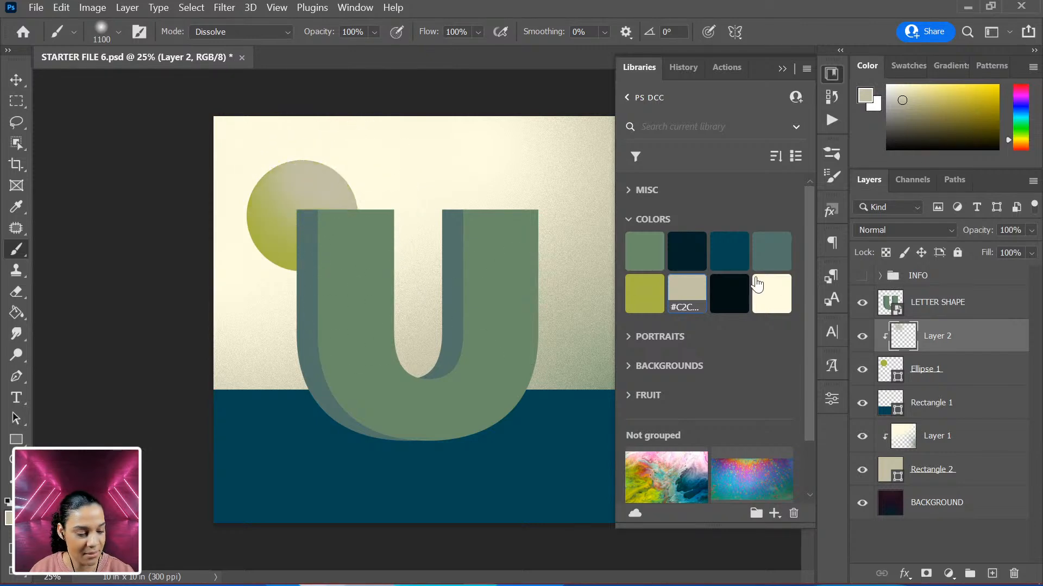
Brush cream light over the sun's upper-right edge and repaint its lower-left area with olive green #A8B545
left_click(770, 293)
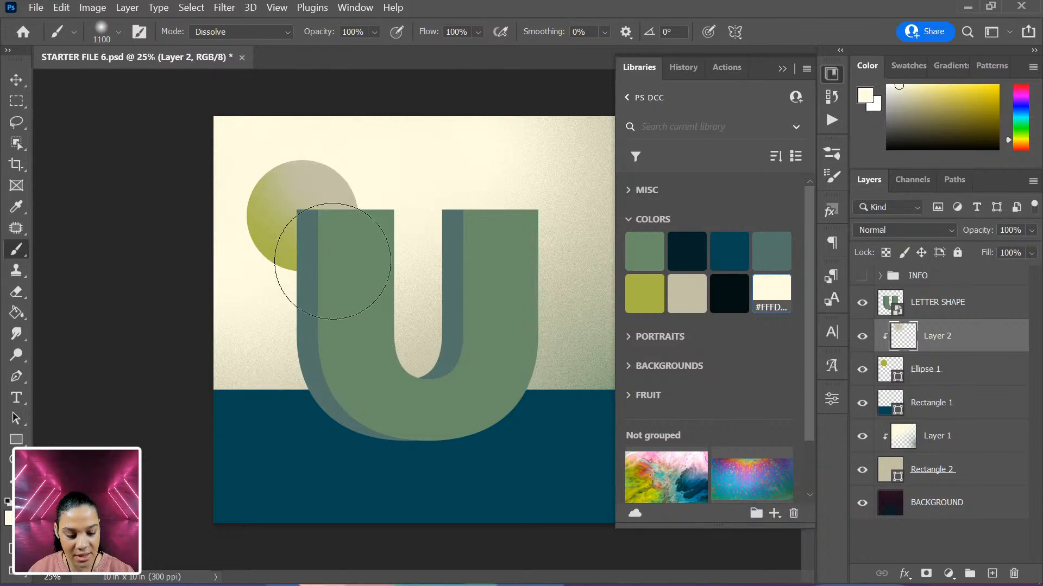
mouse_move(332, 262)
left_mouse_down()
mouse_move(342, 301)
mouse_move(378, 315)
left_mouse_up()
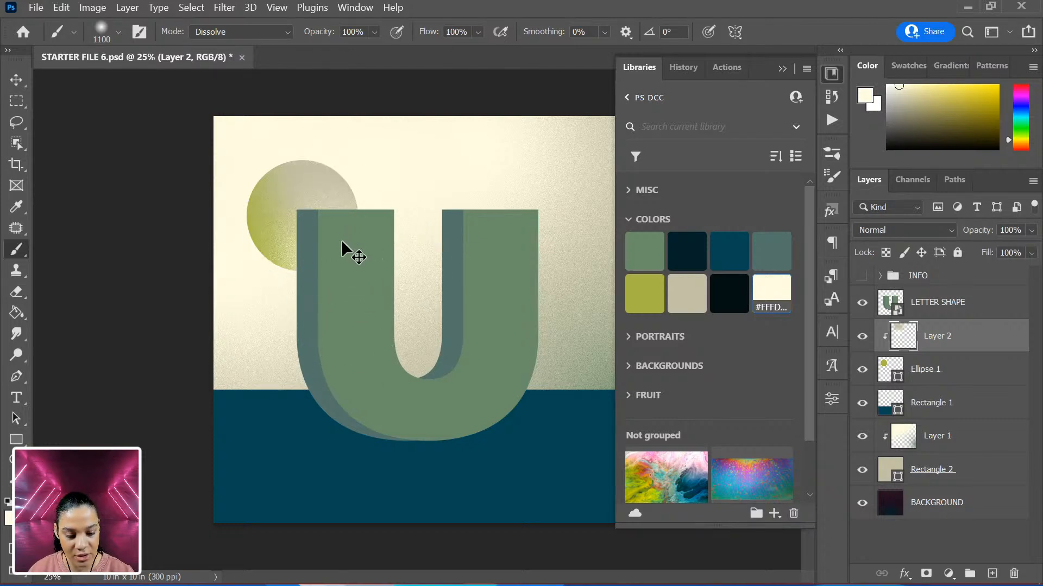
key("ctrl+z")
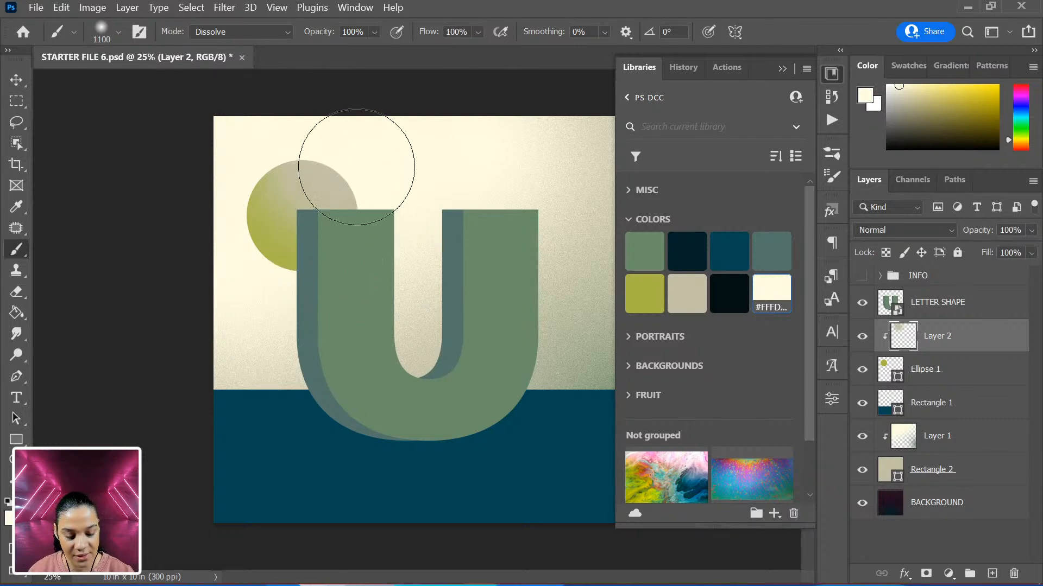
left_click(356, 167)
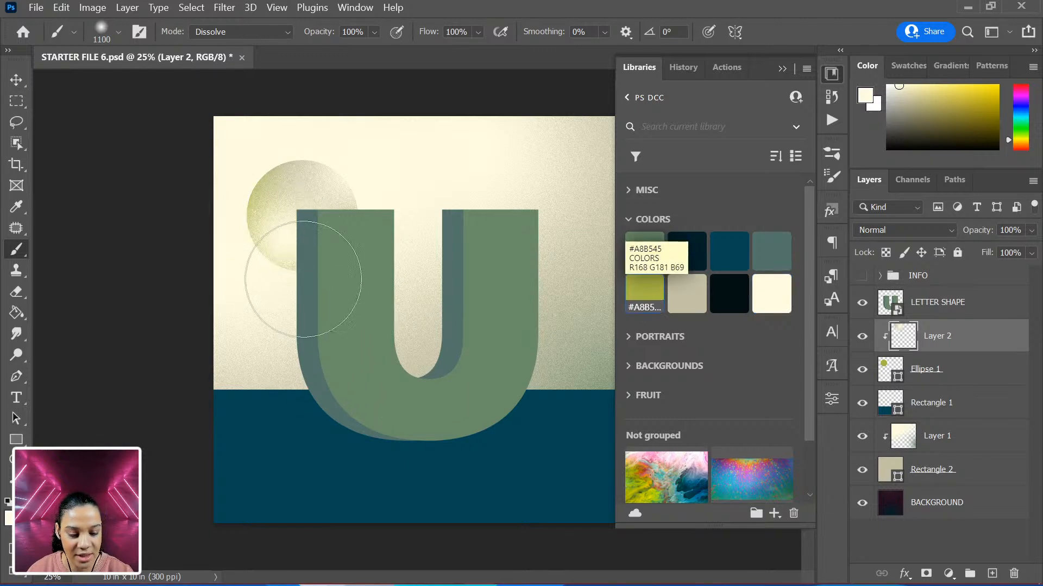
left_click(645, 293)
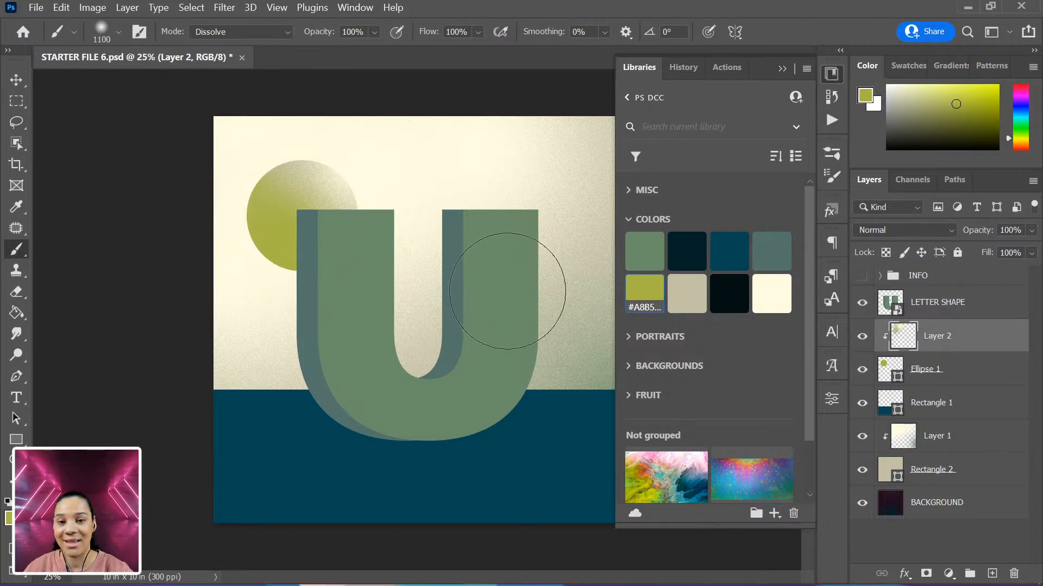
Add a new layer above the dark blue ground rectangle and clip it to the rectangle
key("f")
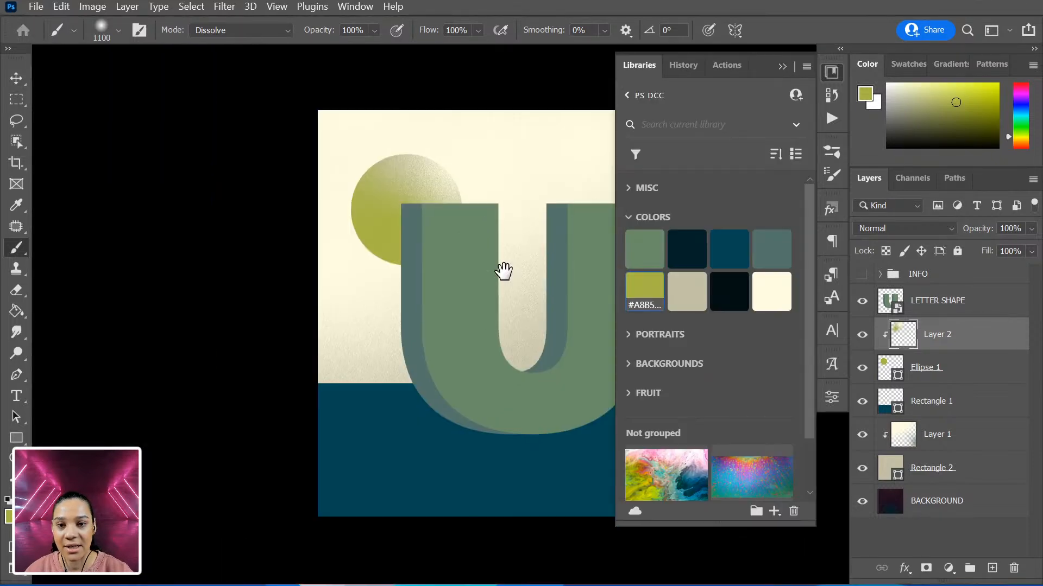
left_click_drag(502, 272, 377, 239)
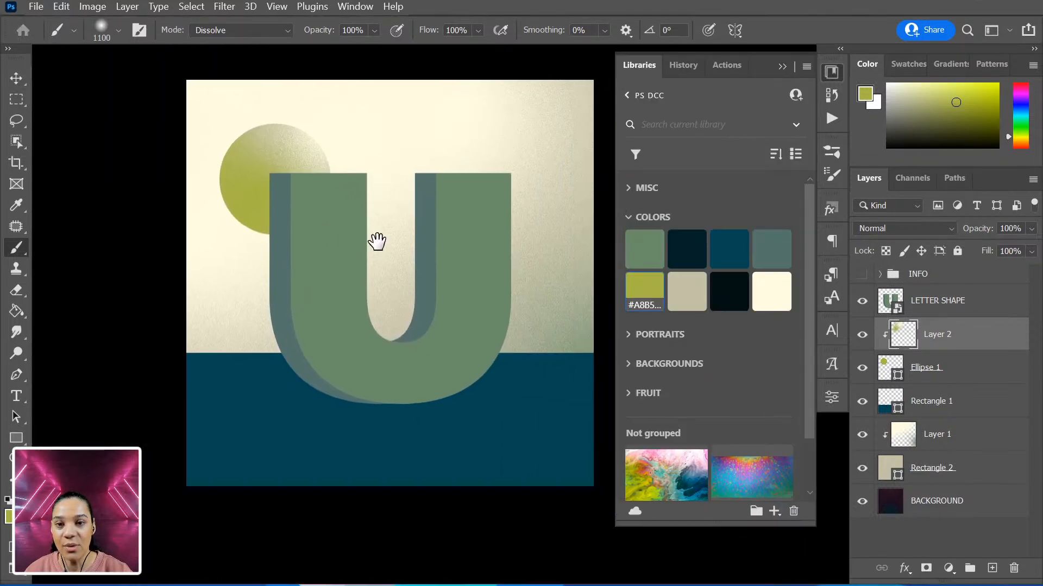
left_click(975, 410)
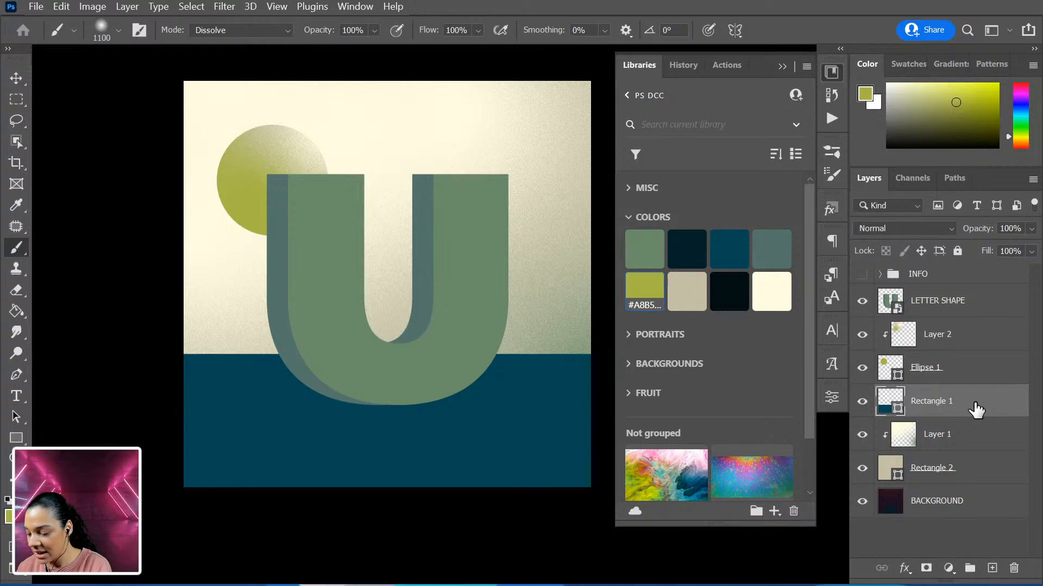
key("ctrl+shift+n")
key("Return")
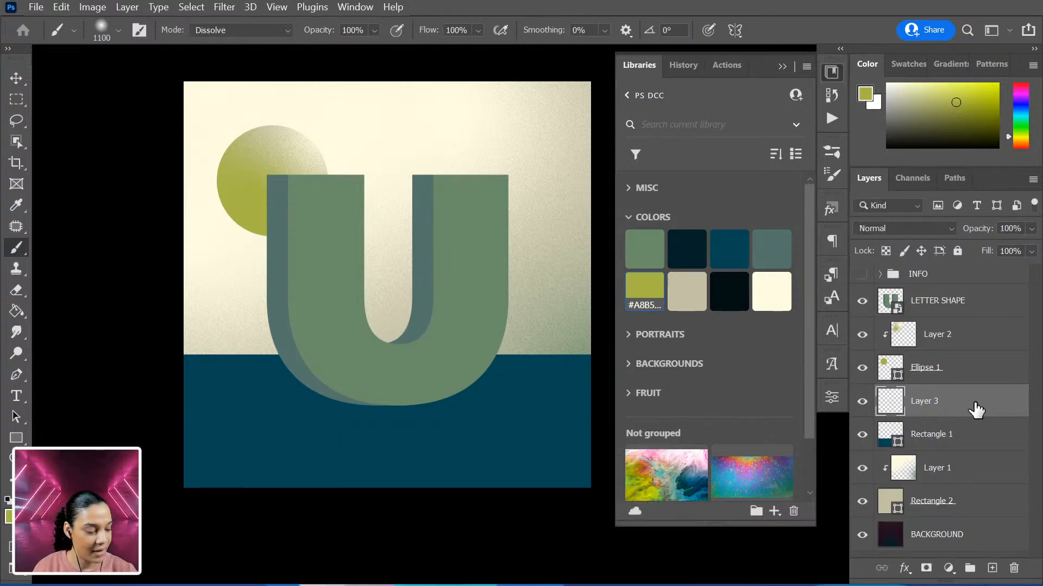
right_click(976, 410)
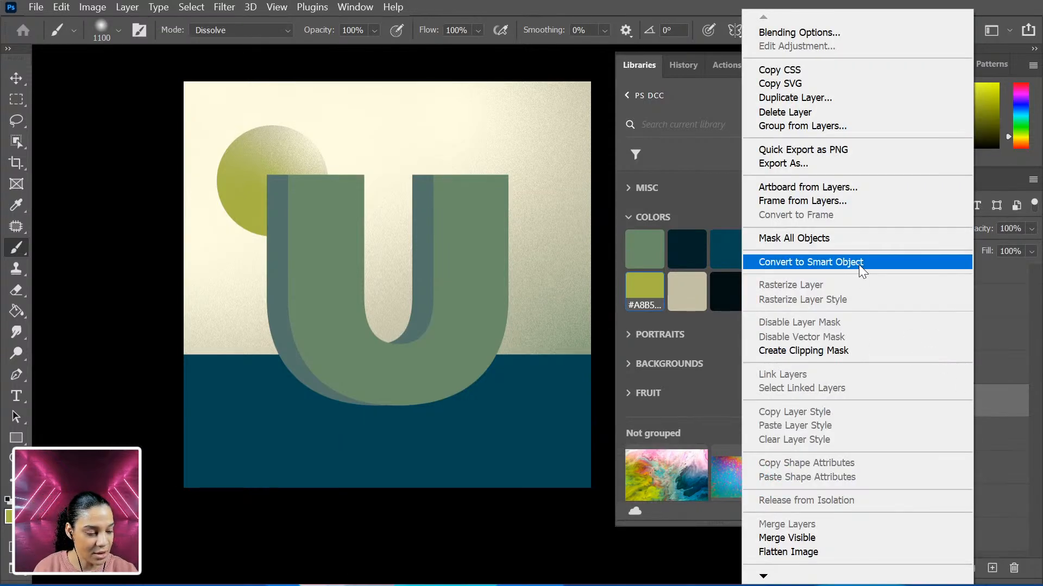
left_click(833, 351)
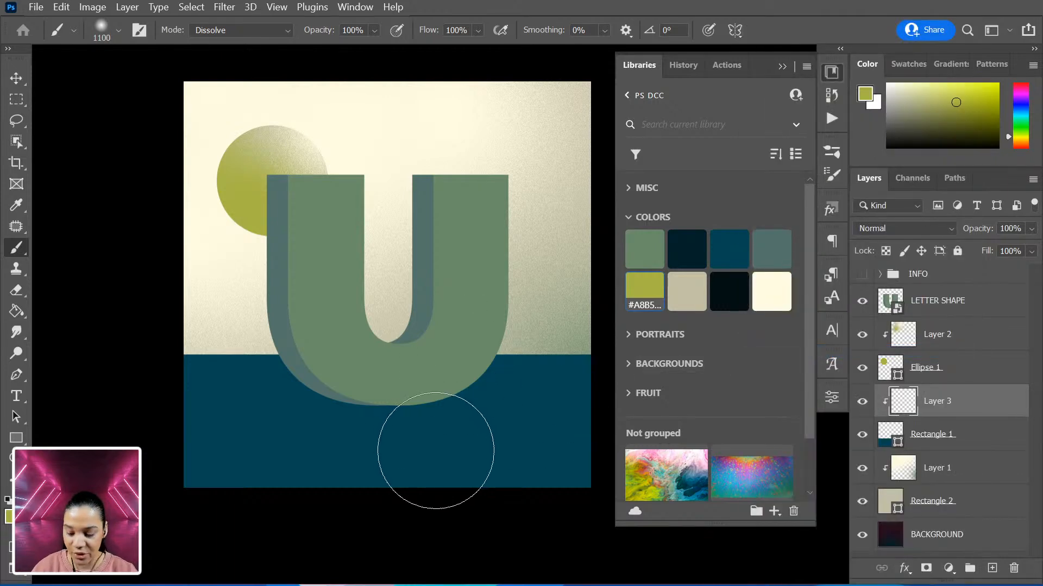
Shade the upper part of the dark blue ground with the grey-teal library colour, using the brush enlarged to 2100 px
key("bracketright")
key("bracketright")
key("bracketright")
key("bracketright")
key("bracketright")
key("bracketright")
key("bracketright")
key("bracketright")
key("bracketright")
key("bracketright")
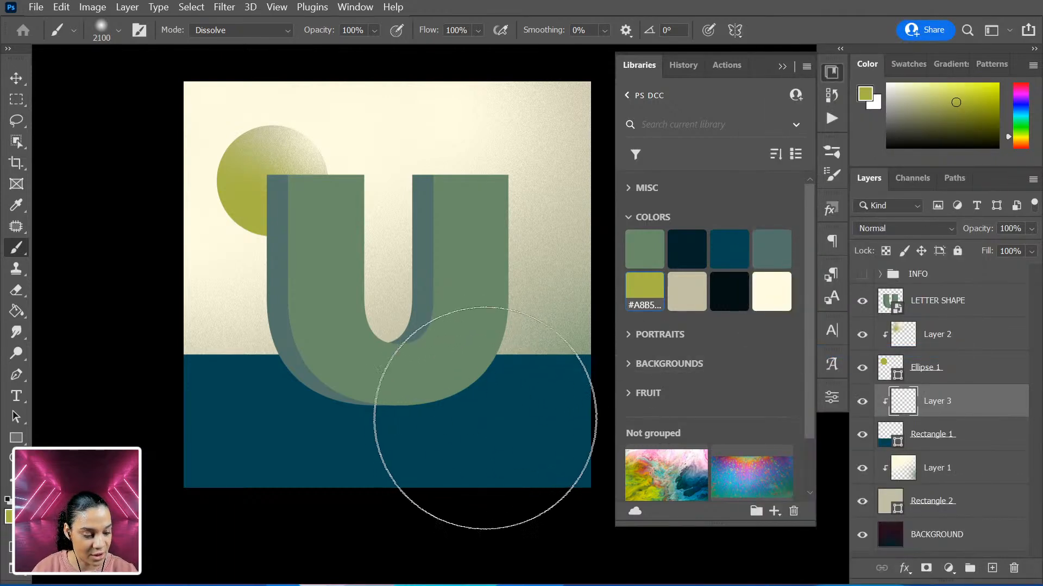
left_click(780, 252)
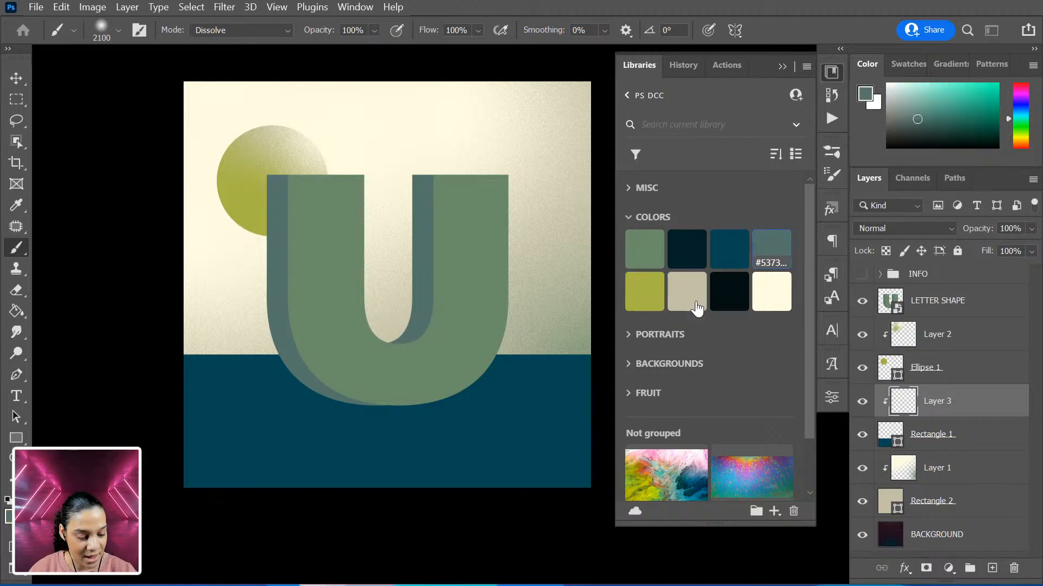
left_click_drag(524, 500, 568, 456)
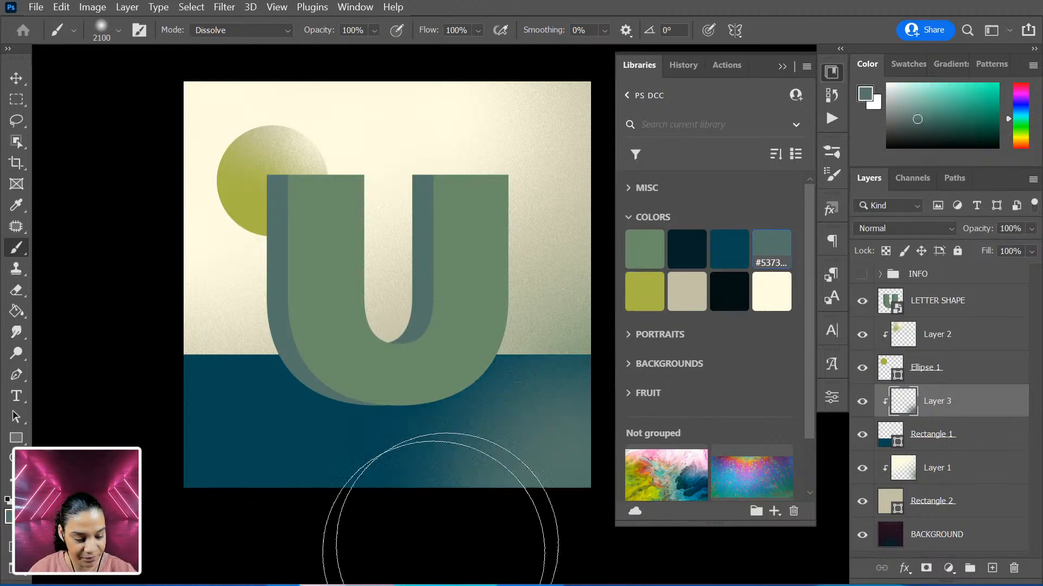
key("ctrl+z")
mouse_move(240, 366)
left_mouse_down()
mouse_move(142, 443)
mouse_move(284, 366)
mouse_move(159, 337)
mouse_move(288, 329)
mouse_move(202, 360)
mouse_move(227, 431)
mouse_move(327, 378)
mouse_move(311, 307)
left_mouse_up()
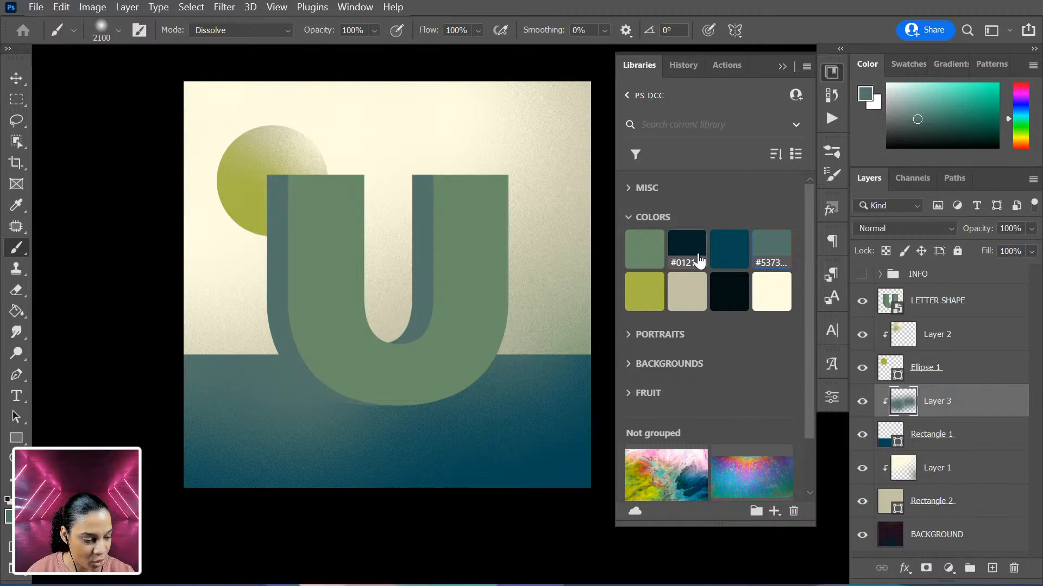
Darken the lower edge and lower-right corner of the ground with the darker navy library colour
left_click(687, 248)
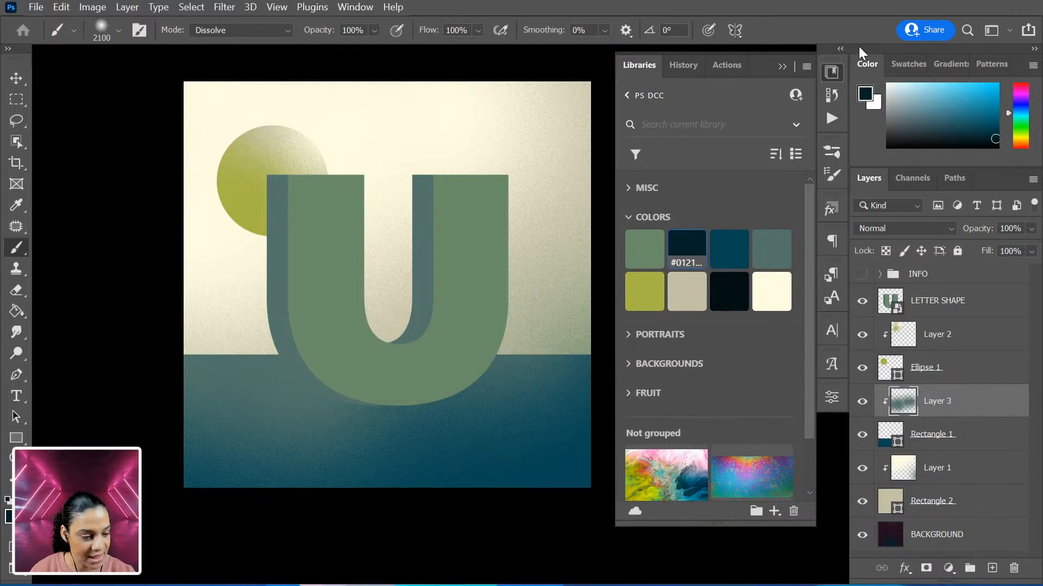
left_click_drag(512, 310, 454, 242)
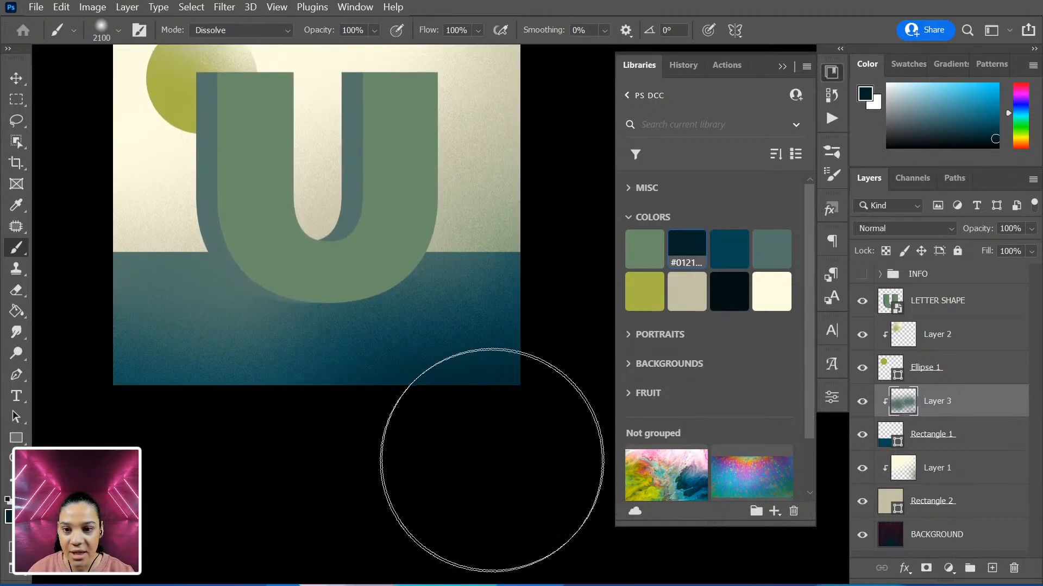
key("ctrl+minus")
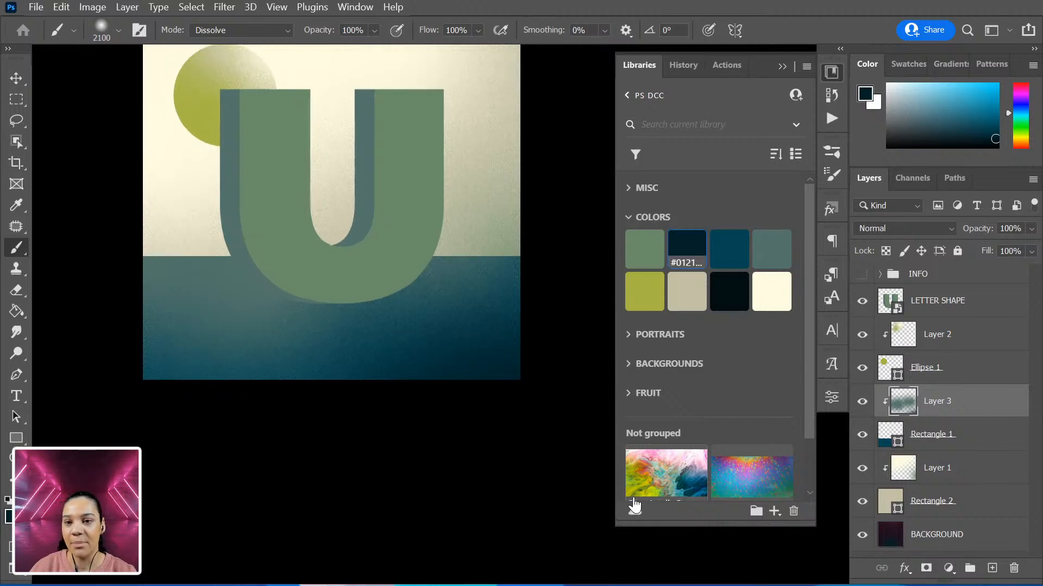
key("ctrl+plus")
left_click_drag(500, 288, 554, 361)
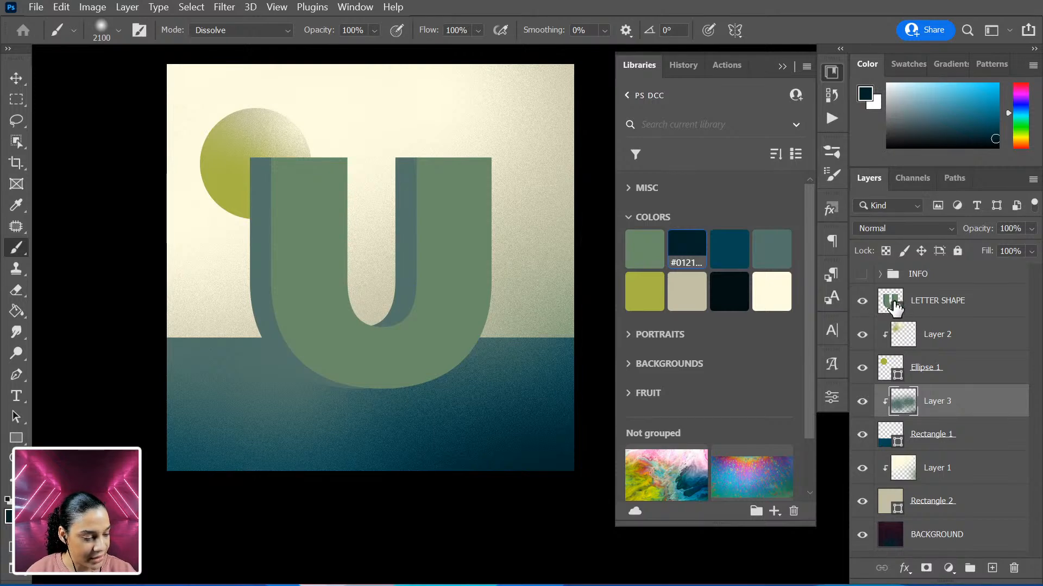
Open the LETTER SHAPE smart object's contents and add a new layer clipped to the rear teal U
double_click(890, 302)
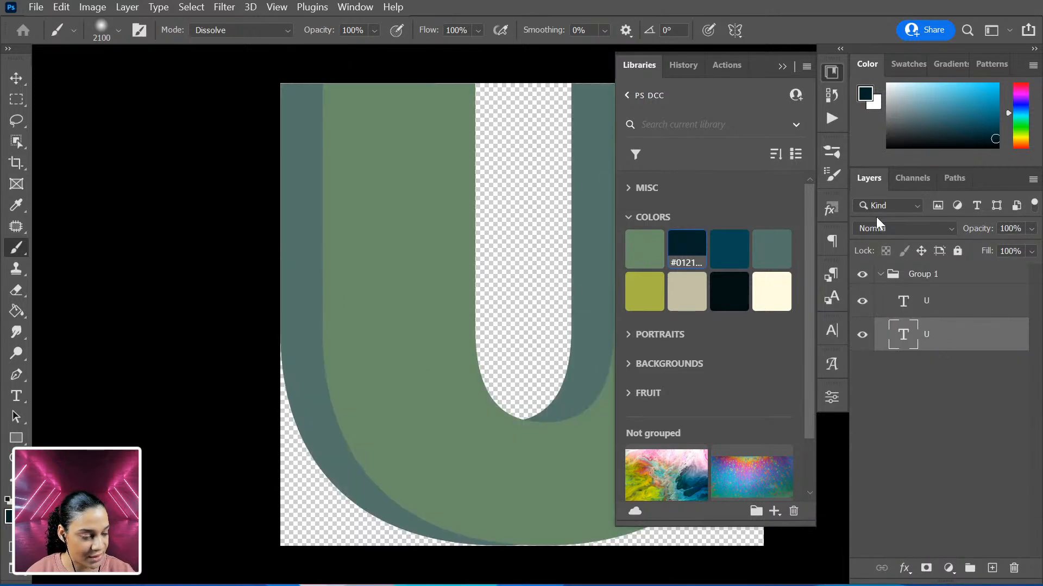
left_click_drag(414, 277, 323, 237)
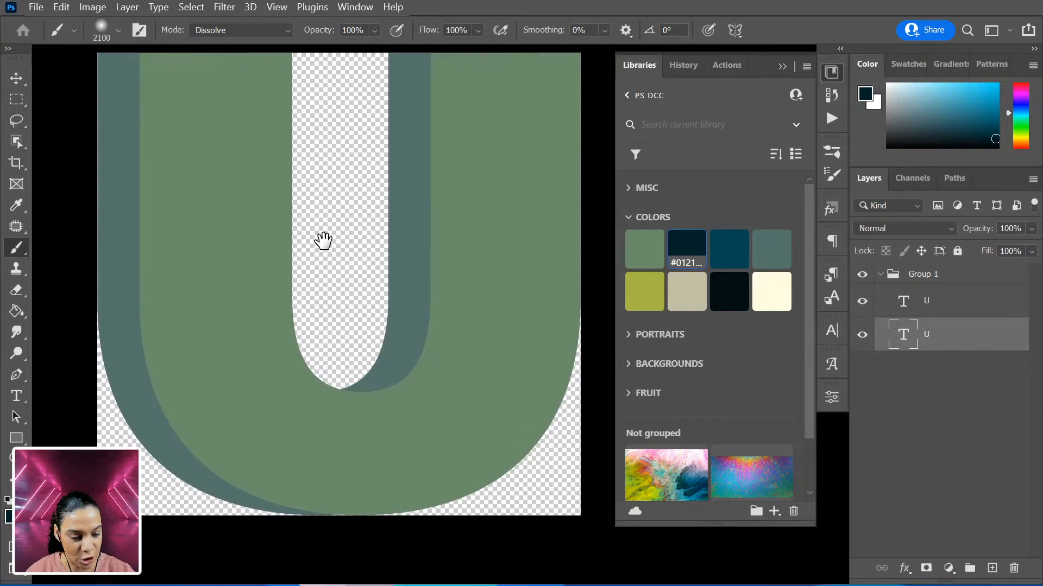
key("ctrl+shift+alt+n")
right_click(994, 334)
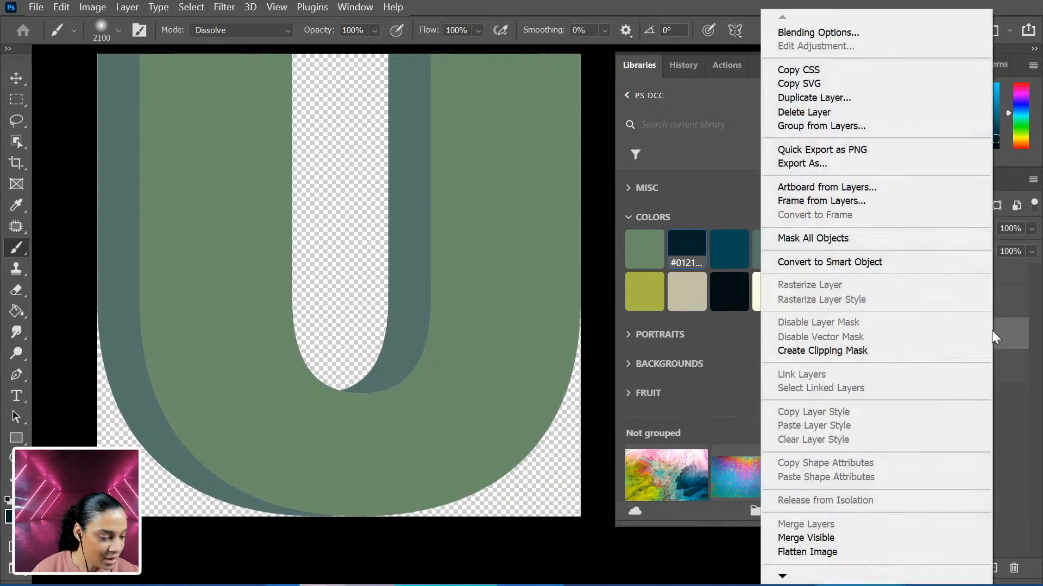
left_click(897, 352)
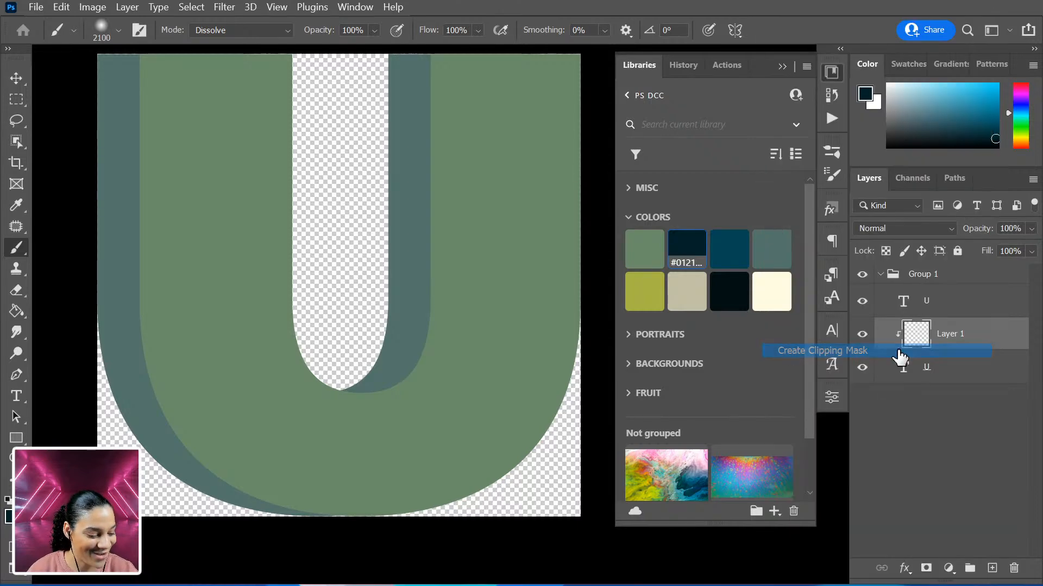
Shade the lower inner and outer curves of the rear U dark navy, reducing the brush to 900 px
key("ctrl+minus")
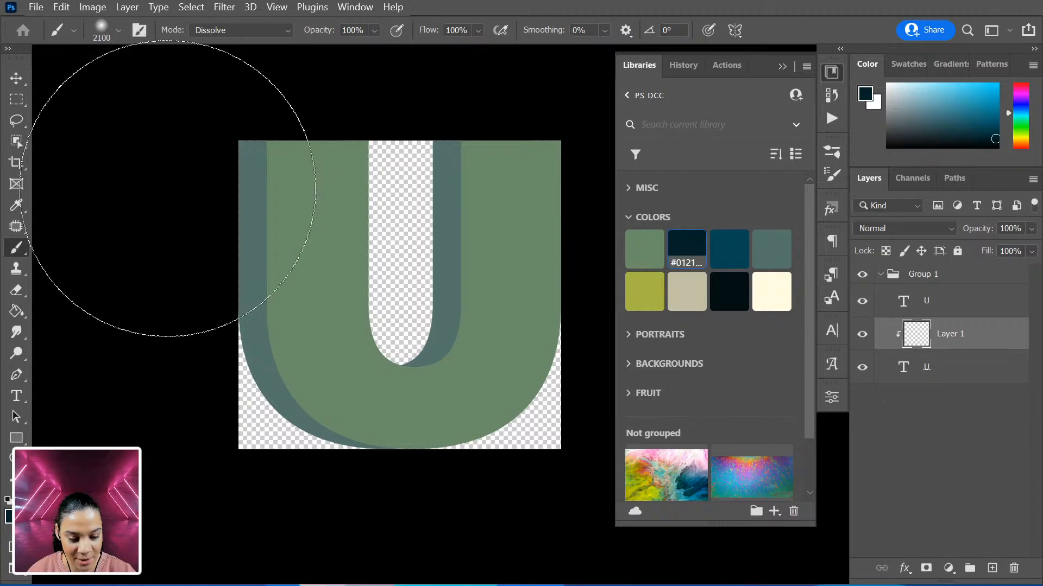
key("bracketleft")
key("bracketleft")
key("bracketleft")
key("bracketleft")
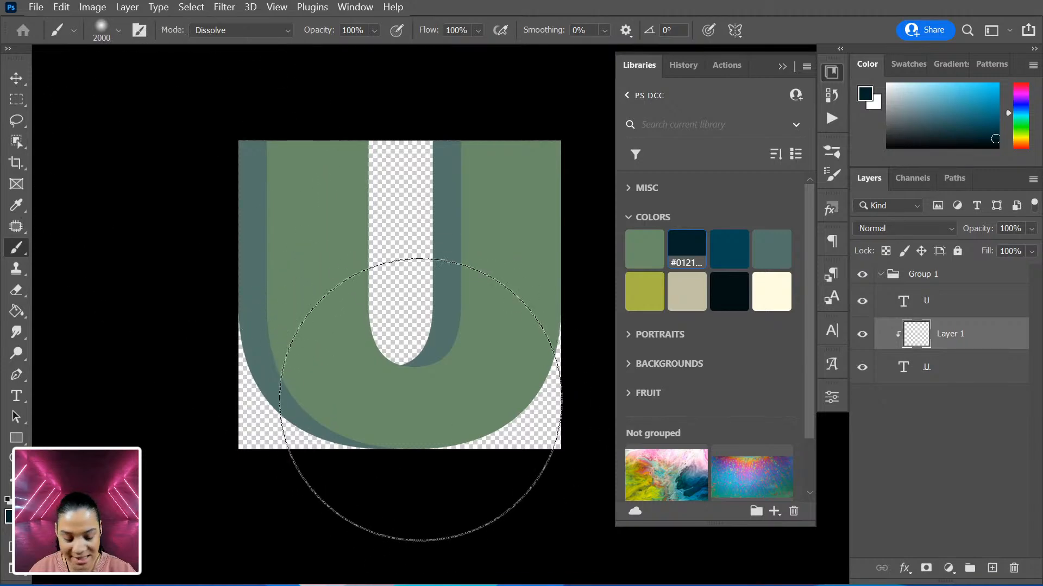
key("bracketleft")
mouse_move(412, 365)
left_mouse_down()
mouse_move(435, 361)
mouse_move(442, 304)
left_mouse_up()
key("bracketleft")
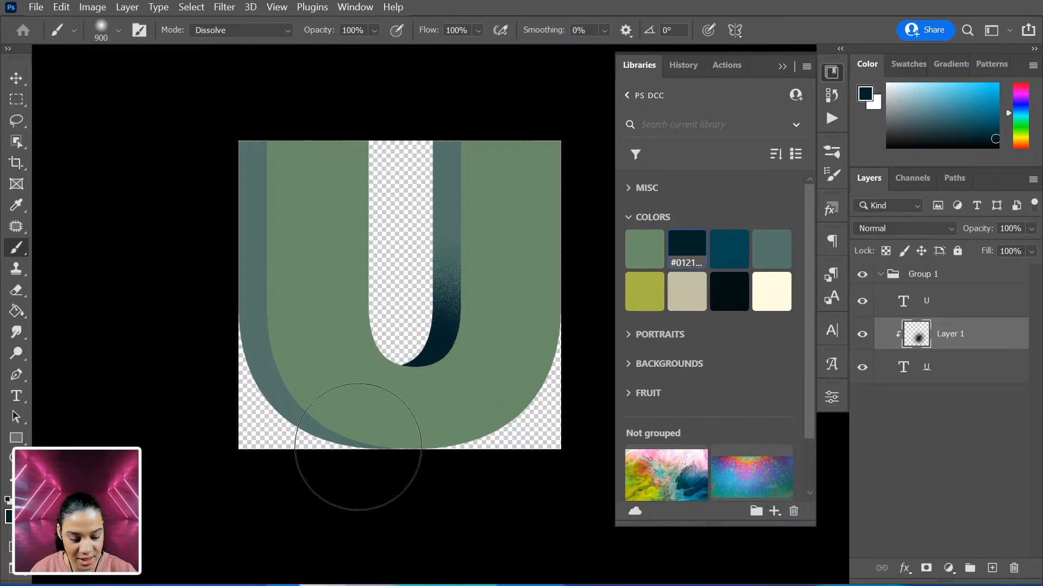
mouse_move(356, 446)
left_mouse_down()
mouse_move(305, 392)
mouse_move(321, 433)
left_mouse_up()
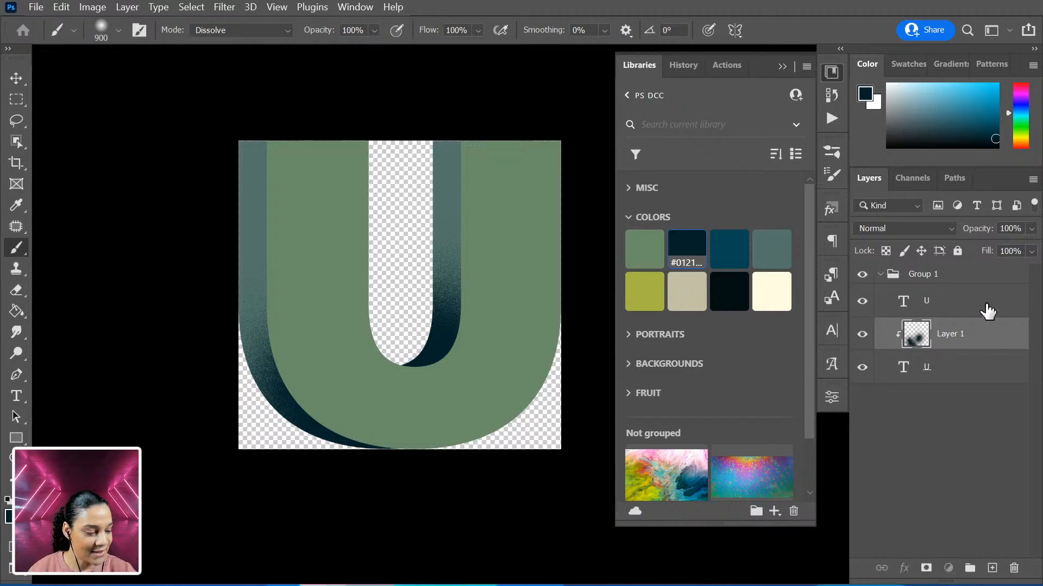
Add a new layer above the front green U and clip it to that letter
left_click(988, 304)
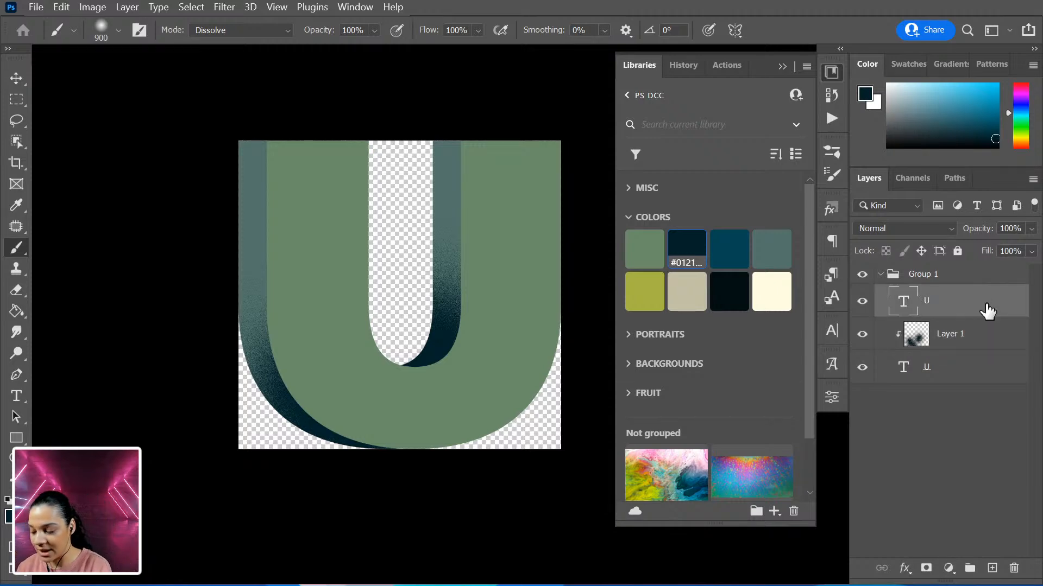
key("ctrl+shift+n")
key("Return")
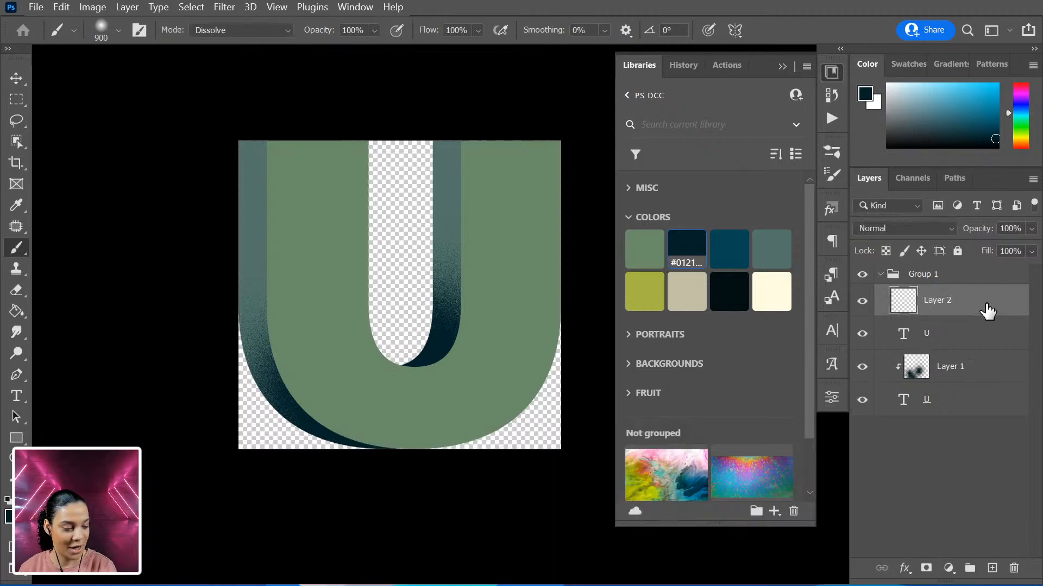
right_click(987, 311)
left_click(836, 347)
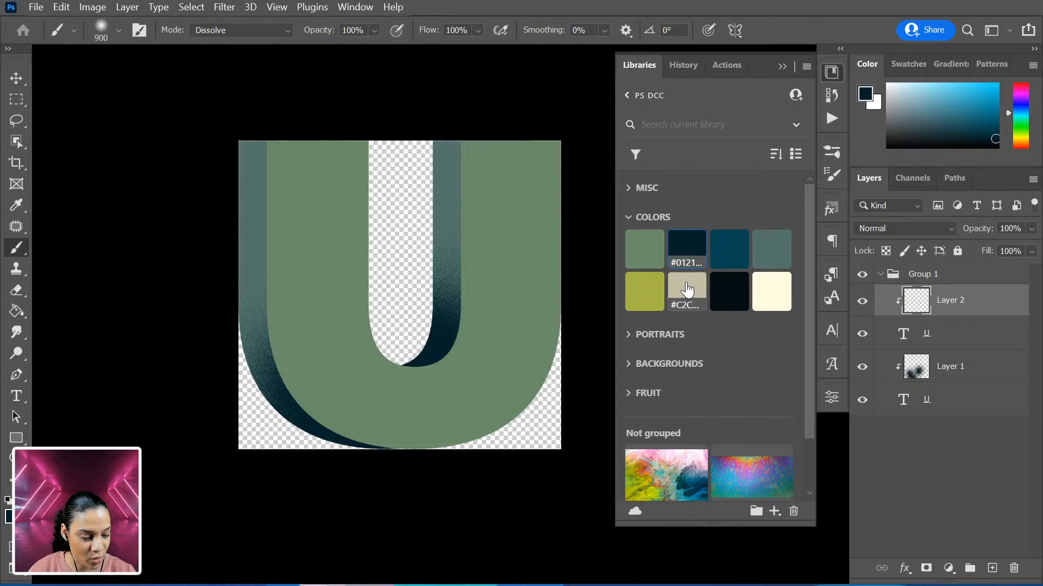
Brush the beige library colour over the tops of both stems of the front U, using a 1600 px brush
left_click(687, 290)
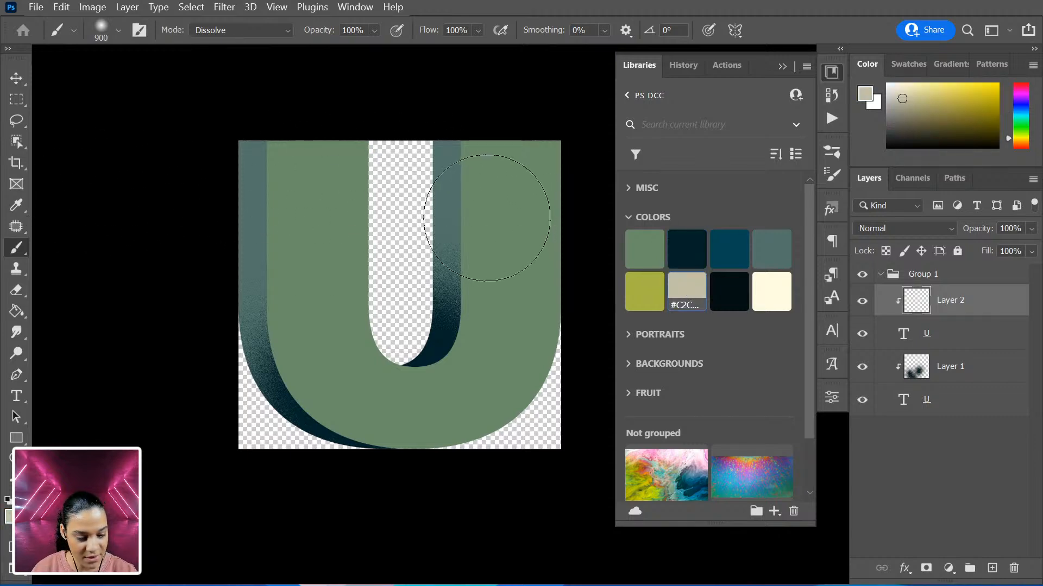
key("bracketright")
key("bracketright")
key("bracketright")
key("bracketright")
key("bracketright")
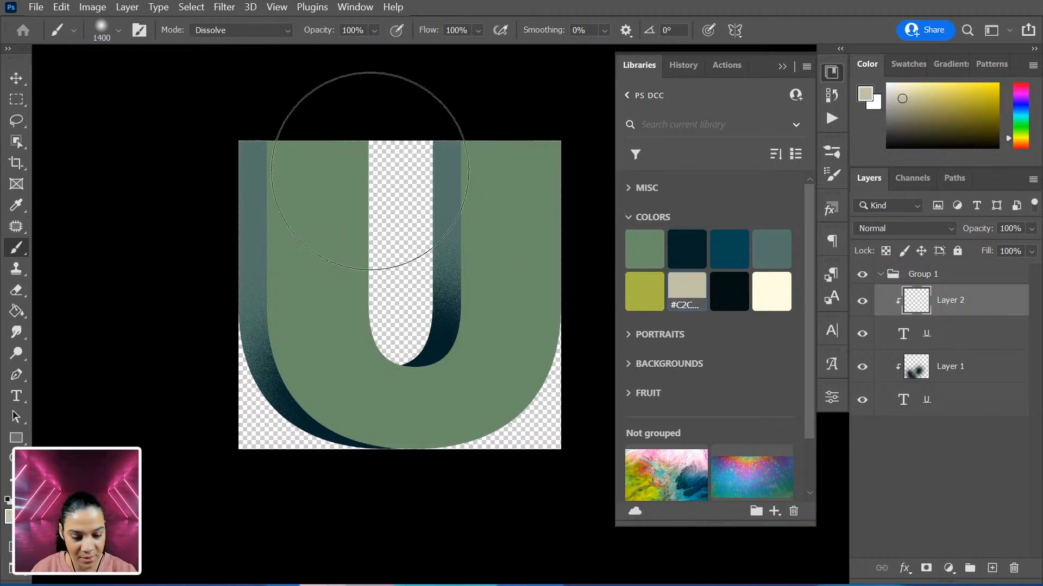
key("bracketright")
key("bracketright")
left_click(333, 158)
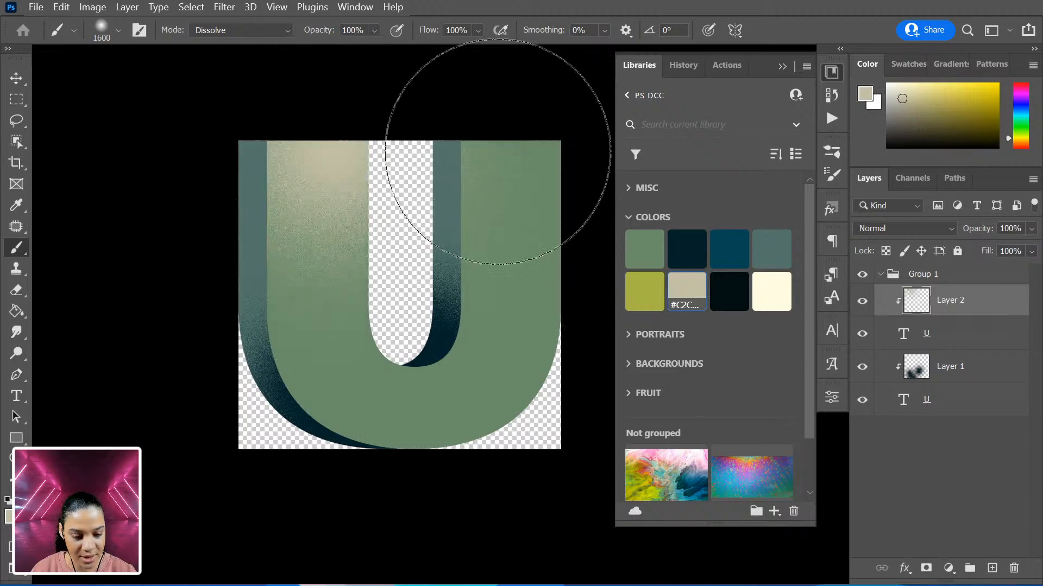
left_click(498, 152)
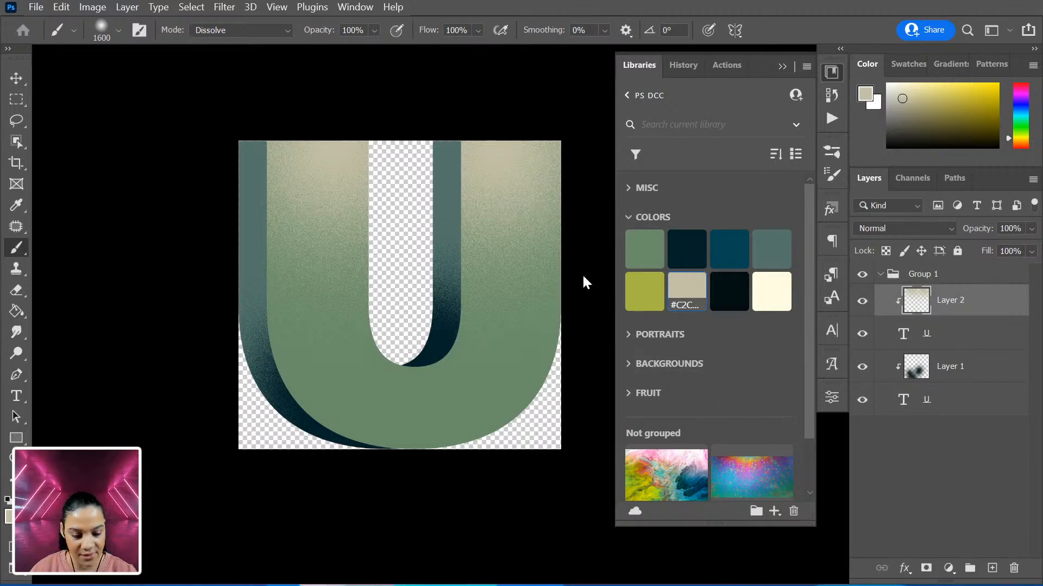
Save the edited letter smart object and return to STARTER FILE 6.psd
key("f")
key("f")
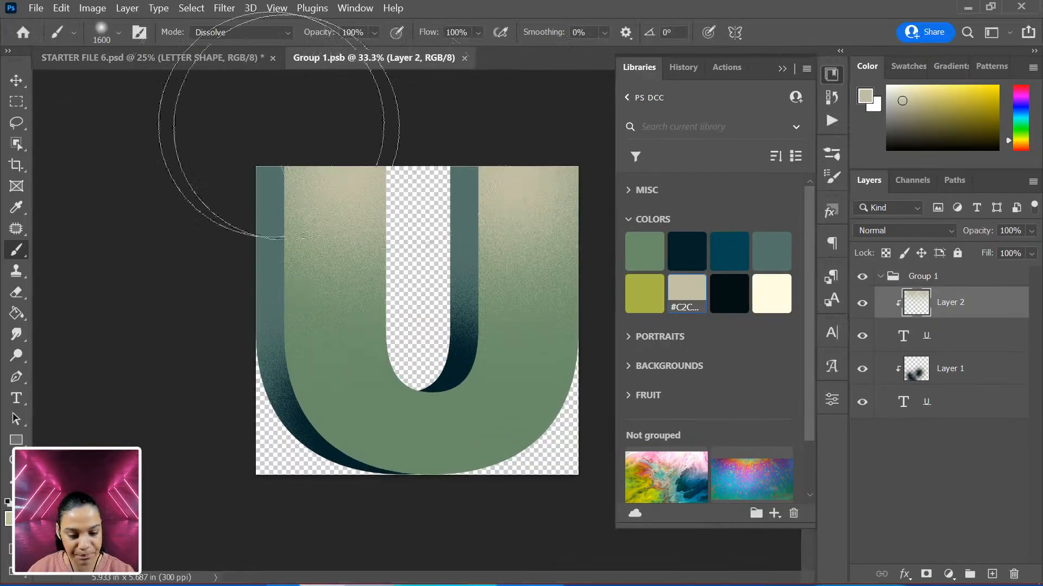
left_click(218, 58)
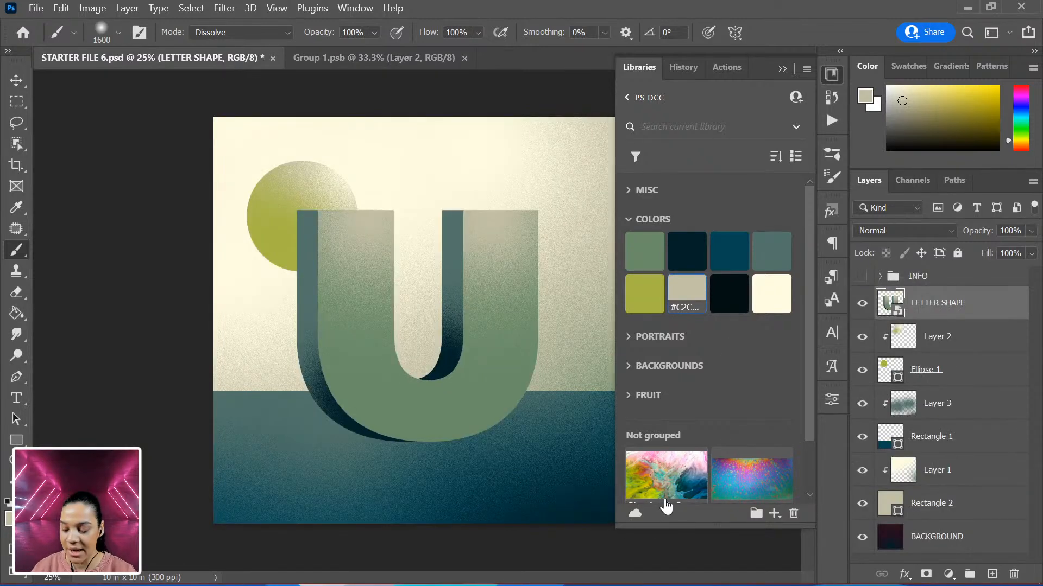
Hide the colour library and examine the shaded illustration enlarged in full-screen view
left_click_drag(667, 506, 566, 495)
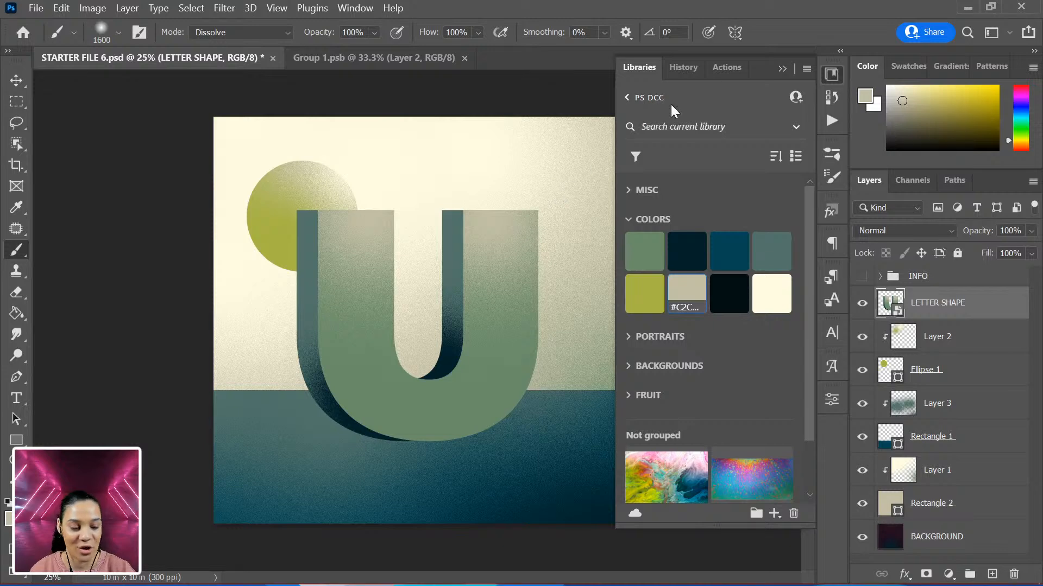
left_click(833, 75)
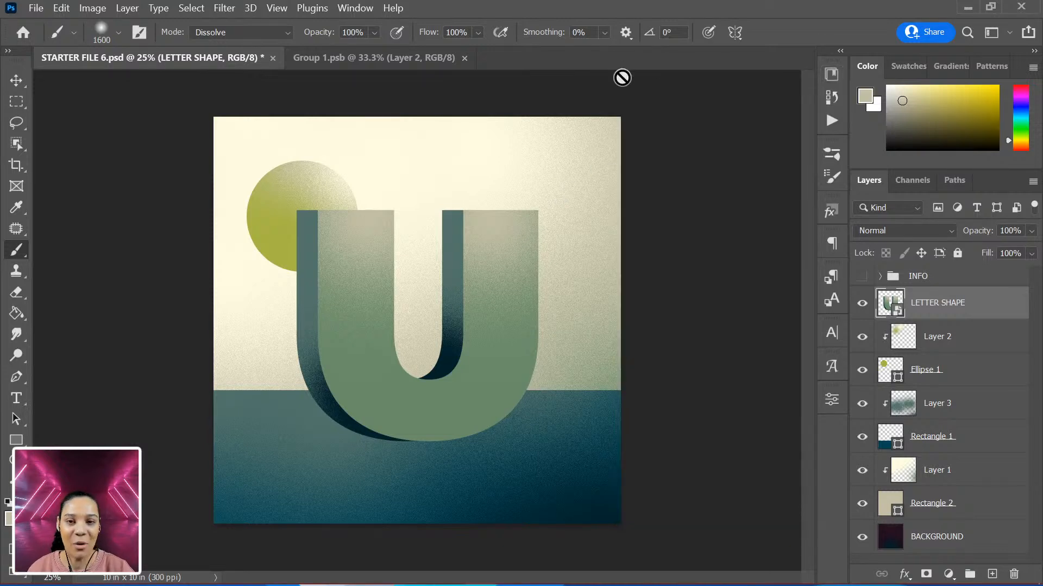
key("f")
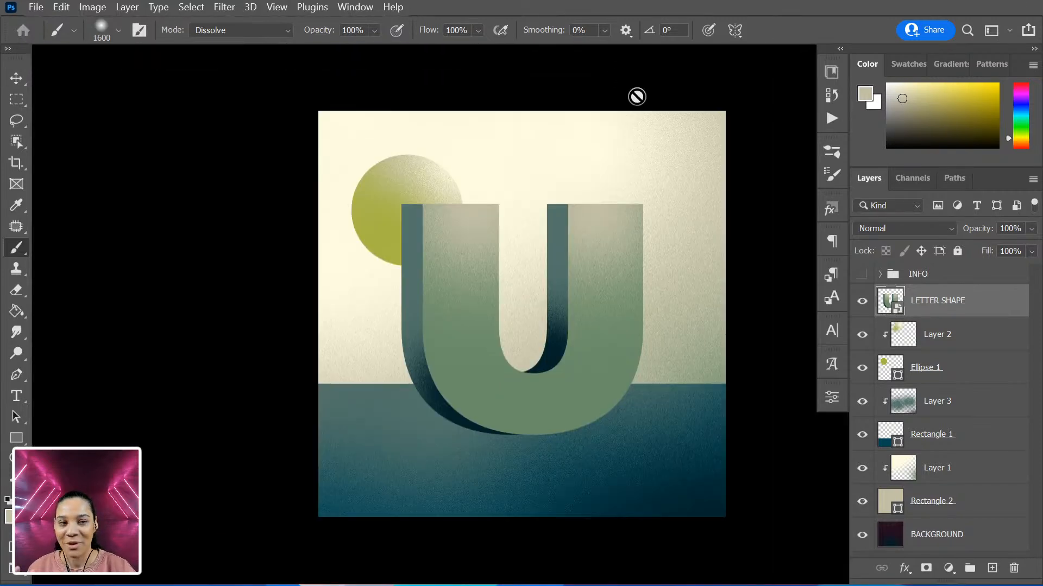
key("ctrl+plus")
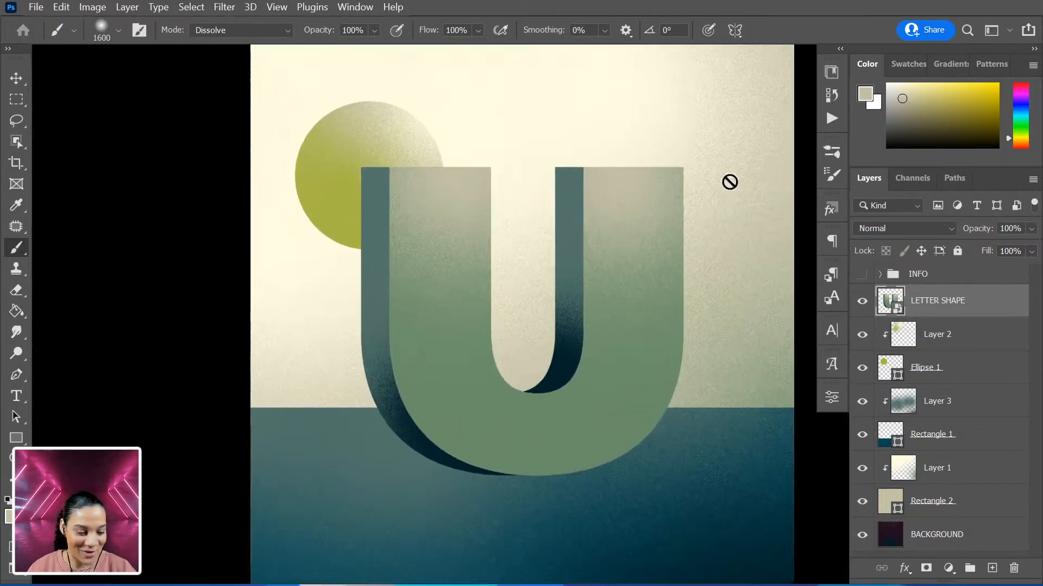
Hide the LETTER SHAPE layer and draw a bird's two upper wing arcs in the sky with the Pen tool, about 578 px wide
left_click_drag(670, 223, 593, 221)
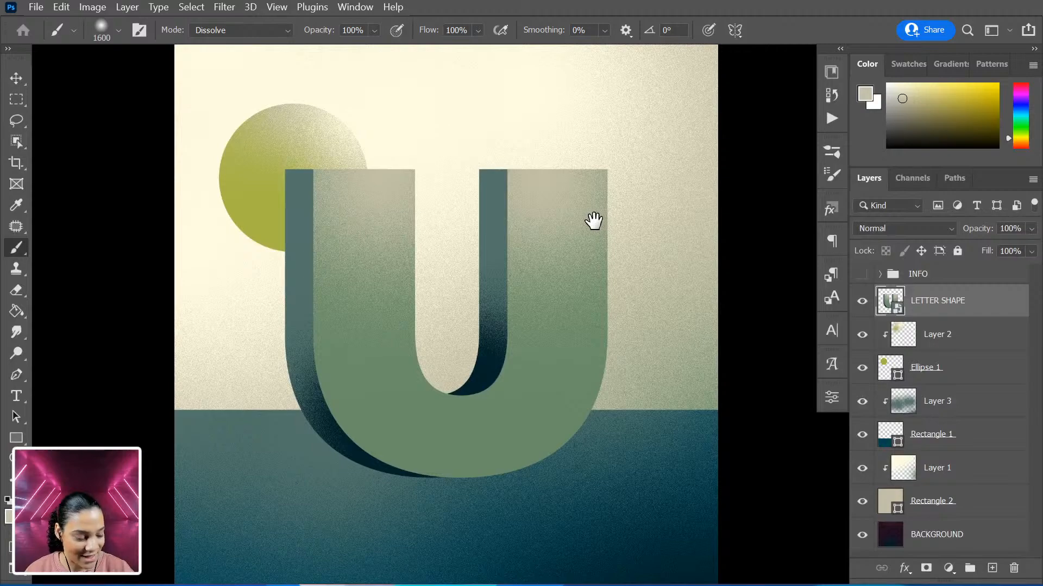
left_click(862, 305)
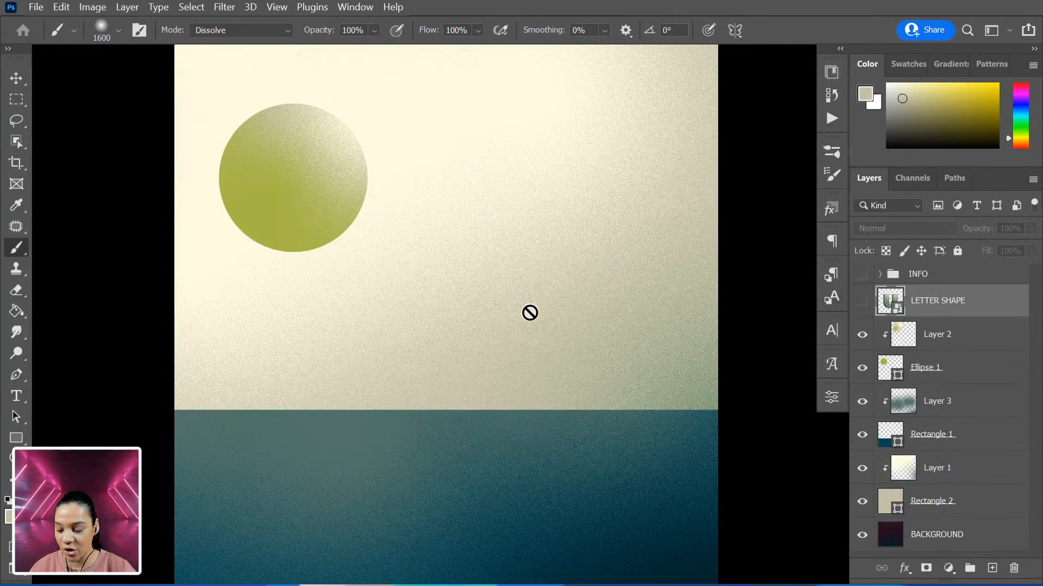
scroll(524, 311, "up", 1)
left_click_drag(568, 249, 553, 297)
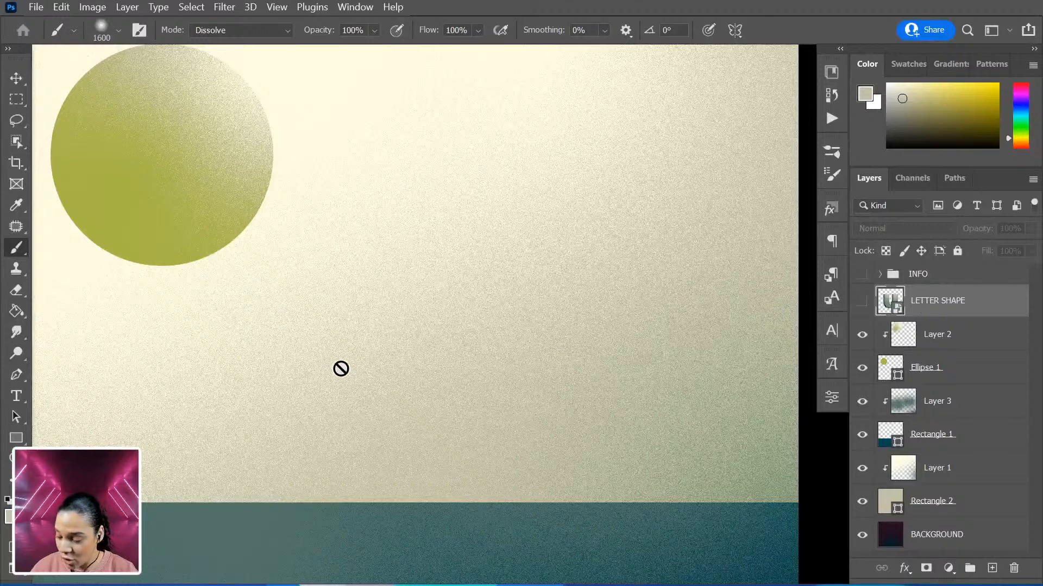
key("p")
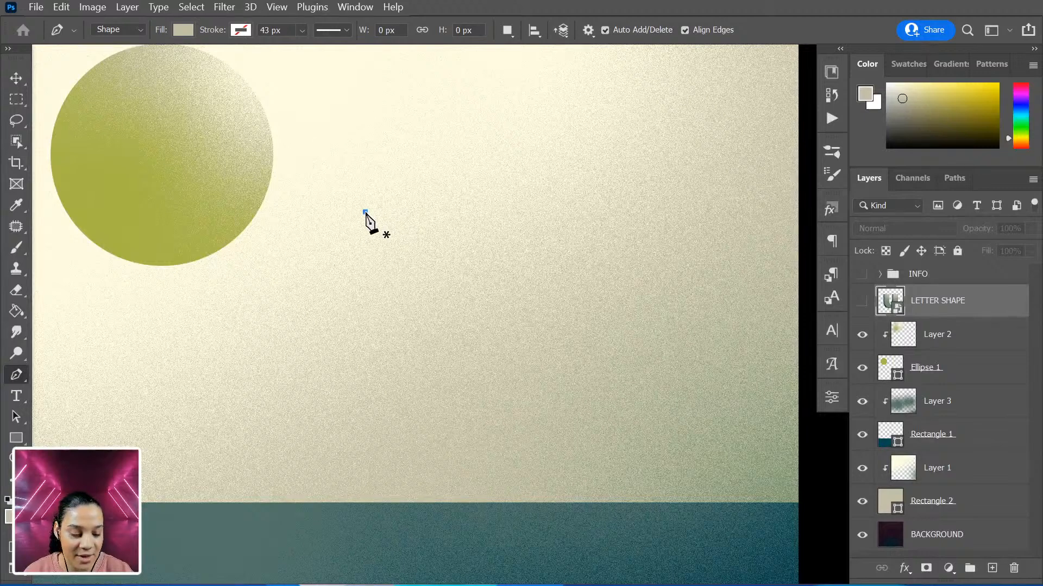
left_click_drag(462, 212, 518, 262)
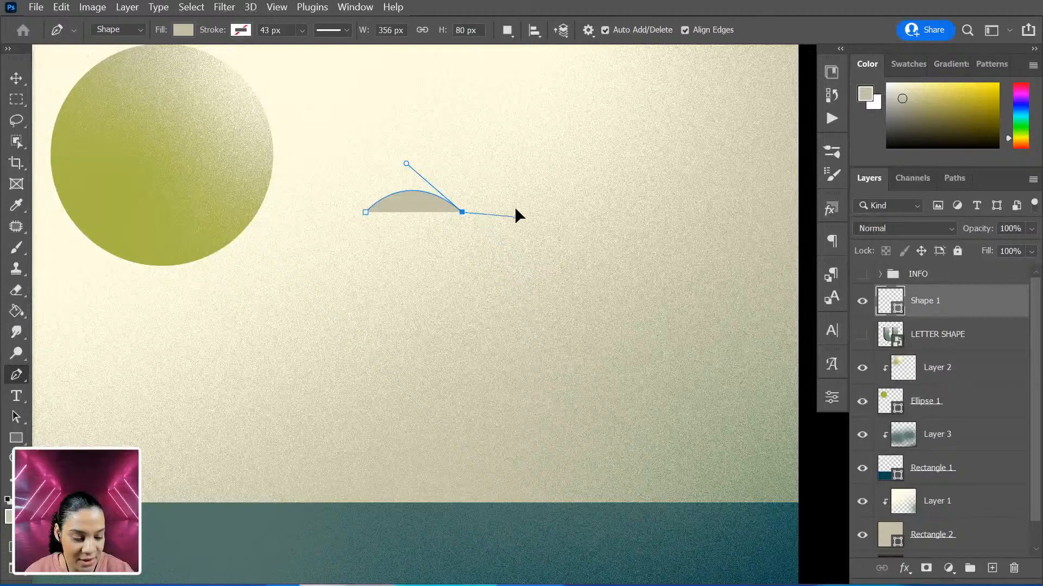
left_click_drag(515, 215, 503, 170)
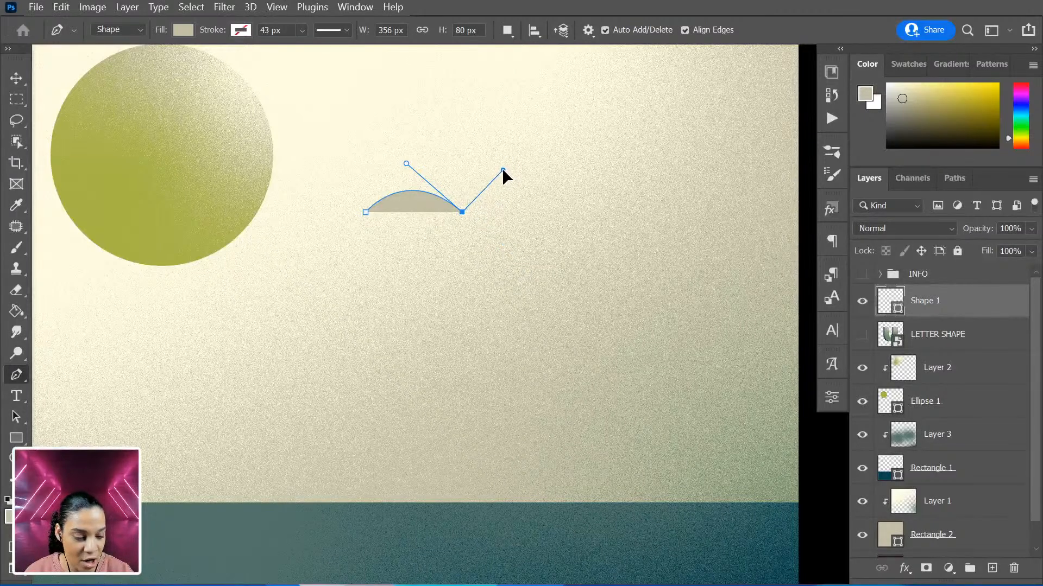
left_click(522, 214)
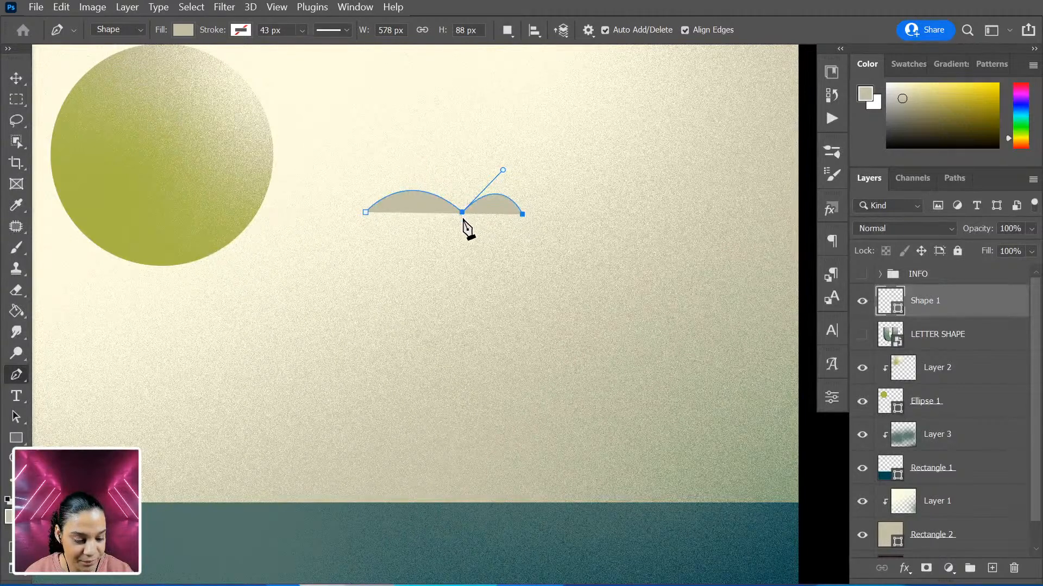
Close the bird outline with slightly lower underside arcs, forming thin tapered wings, and fill it with the recently used dark navy
left_click_drag(462, 219, 422, 254)
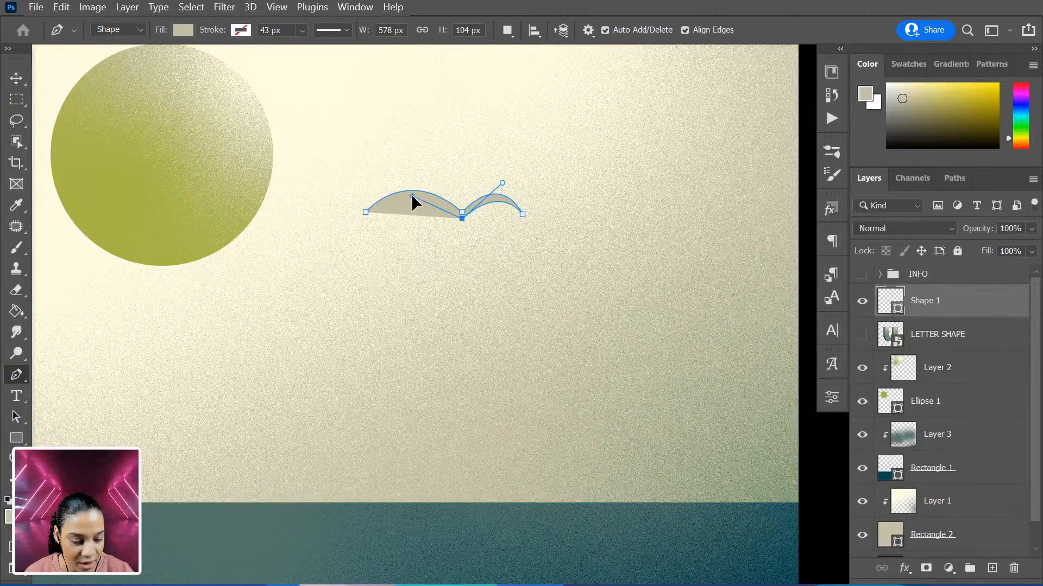
left_click(366, 212)
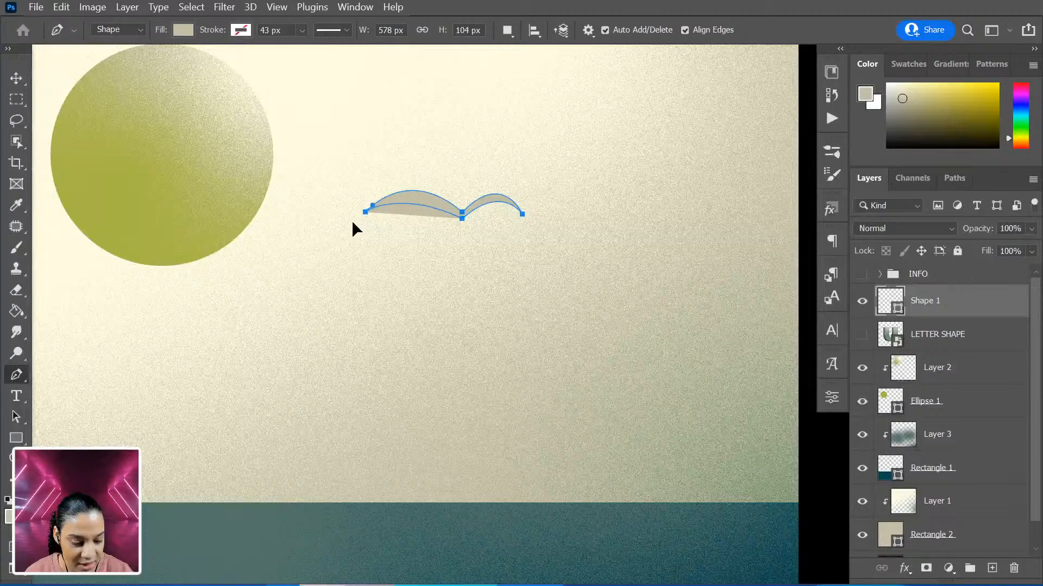
left_click_drag(352, 222, 321, 226)
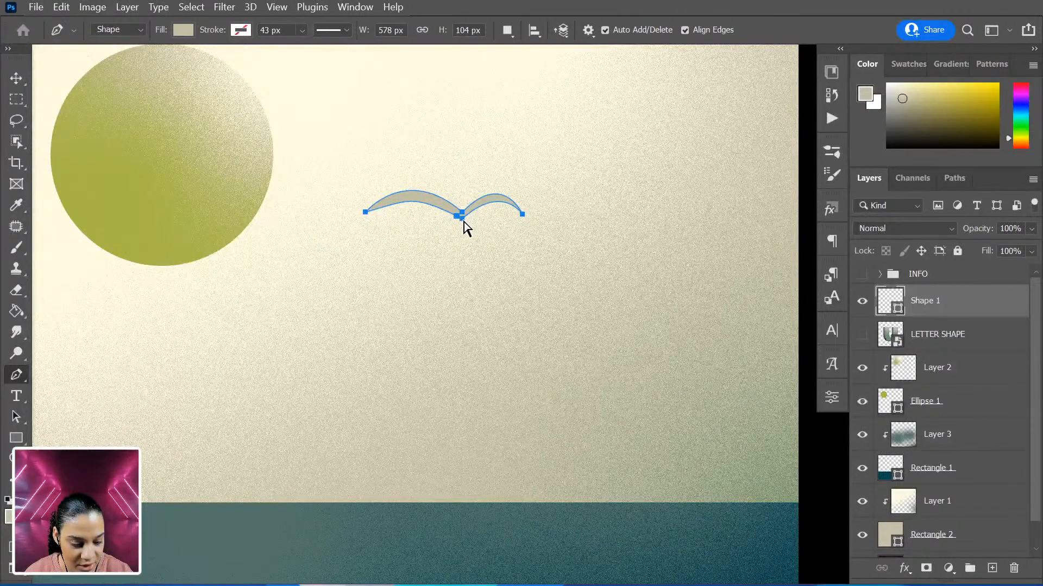
key("ctrl+z")
left_click(463, 220, "ctrl")
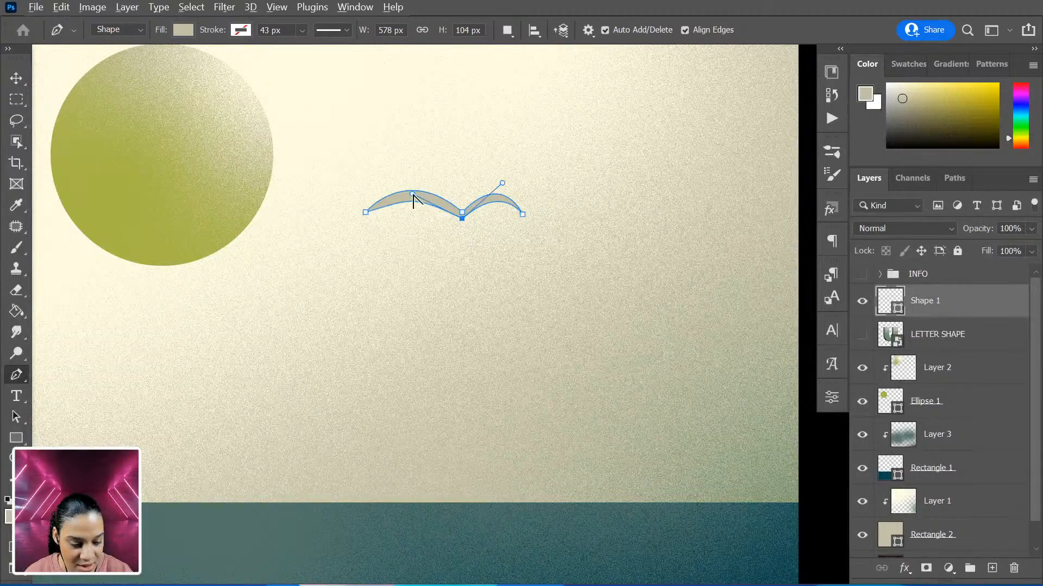
mouse_move(413, 194)
left_mouse_down()
mouse_move(432, 192)
mouse_move(423, 194)
left_mouse_up()
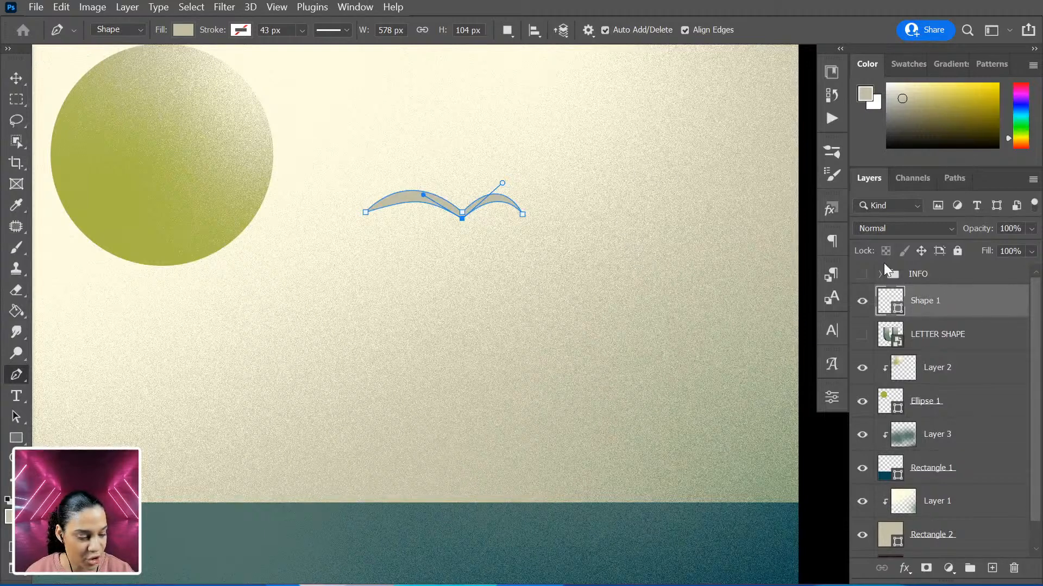
left_click(183, 29)
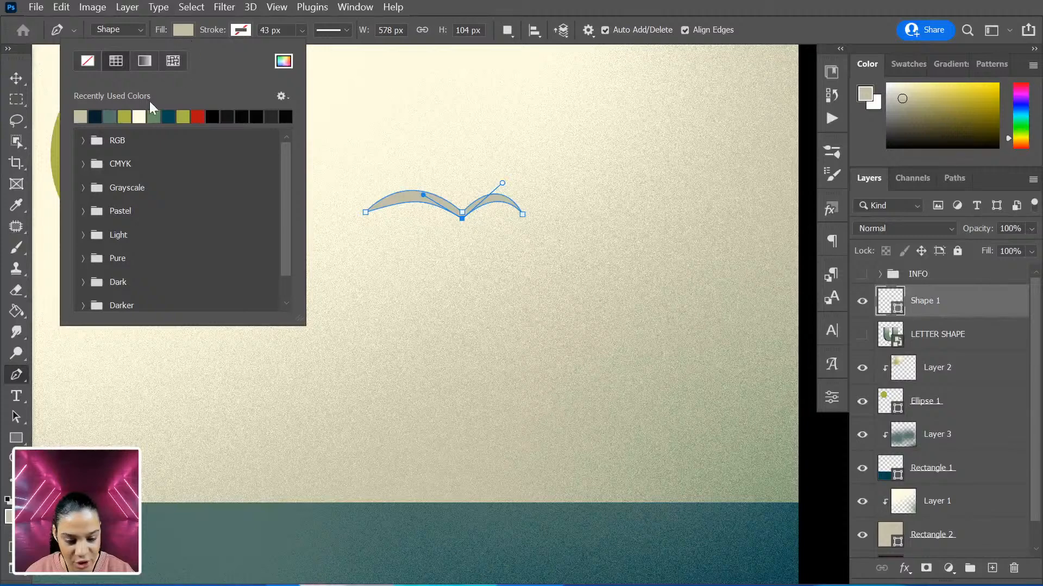
left_click(95, 116)
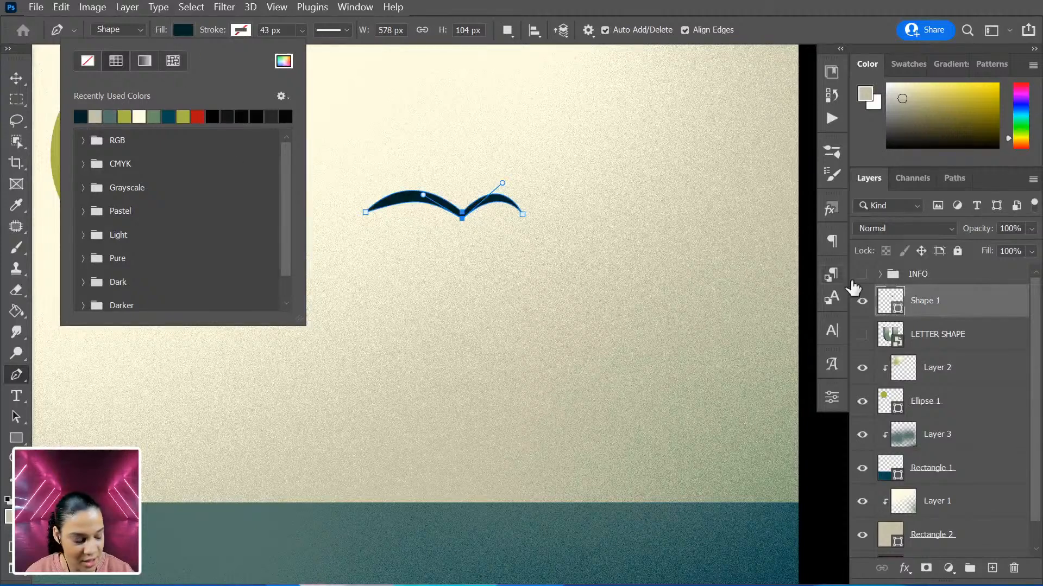
Group all layers from LETTER SHAPE down to BACKGROUND and name the group PROJECT
left_click(980, 335)
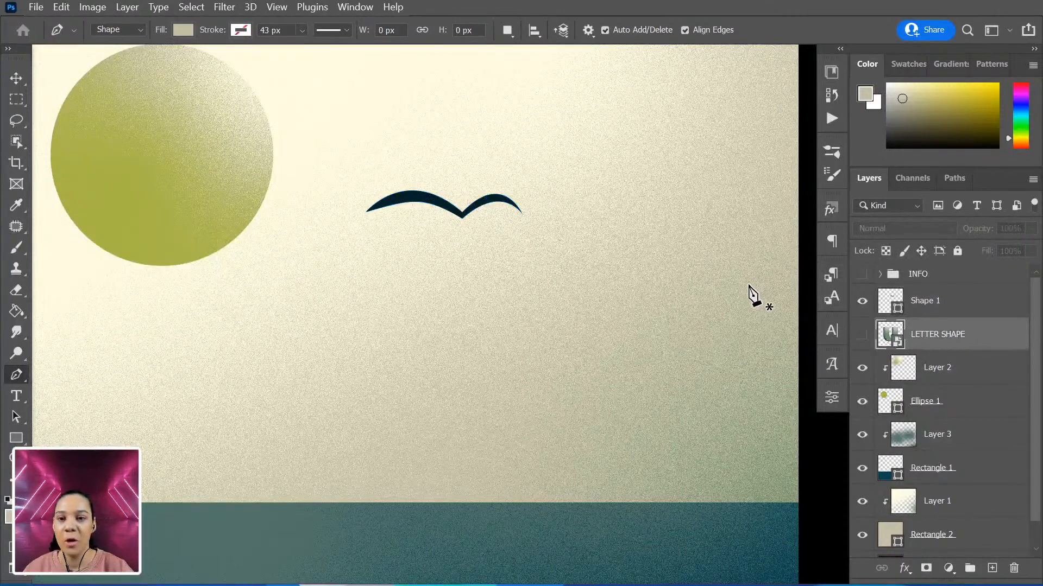
key("ctrl+minus")
key("ctrl+minus")
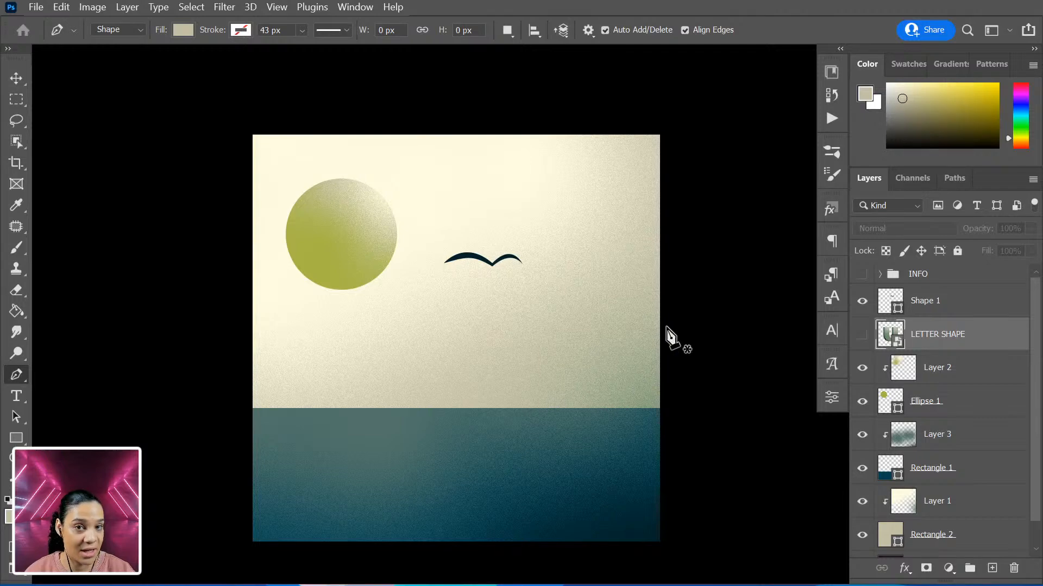
scroll(1005, 389, "down", 1)
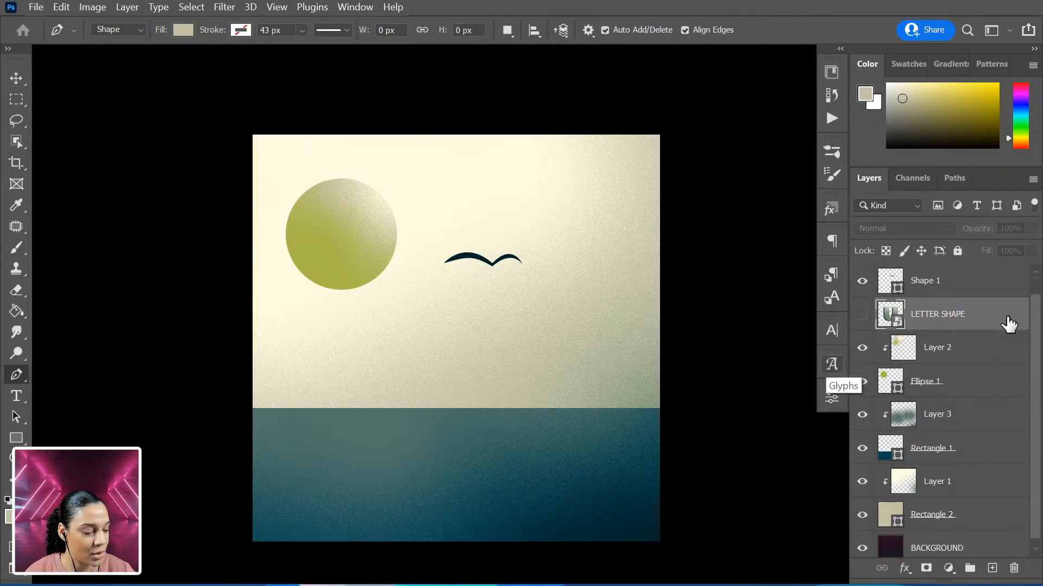
scroll(950, 334, "down", 1)
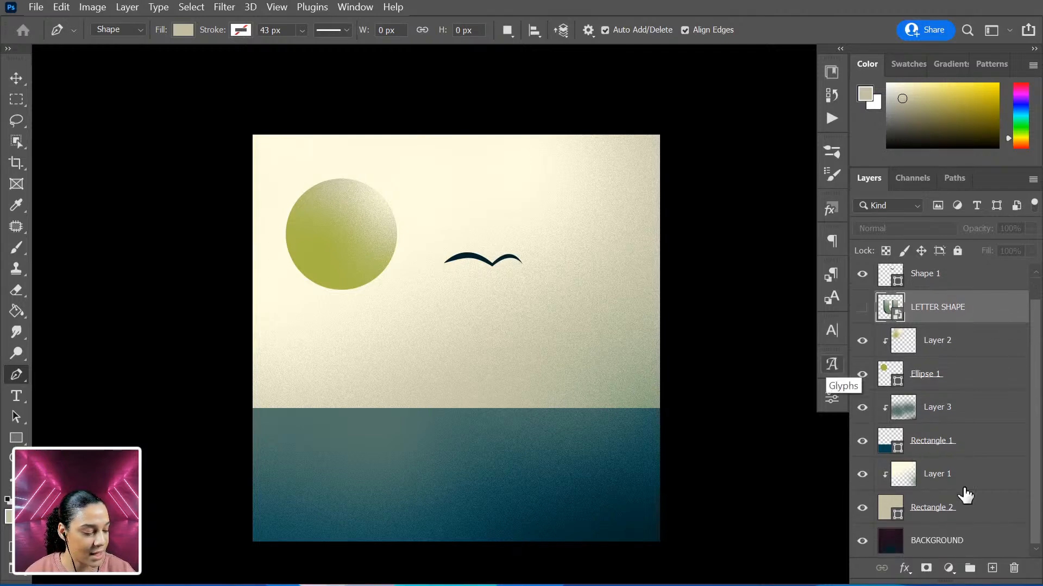
left_click(980, 552, "shift")
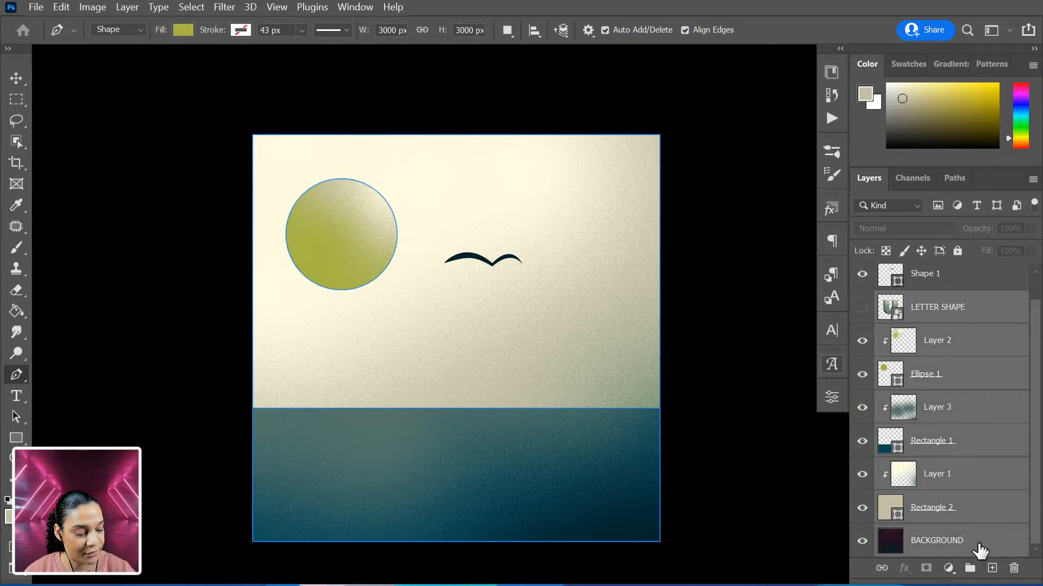
key("ctrl+g")
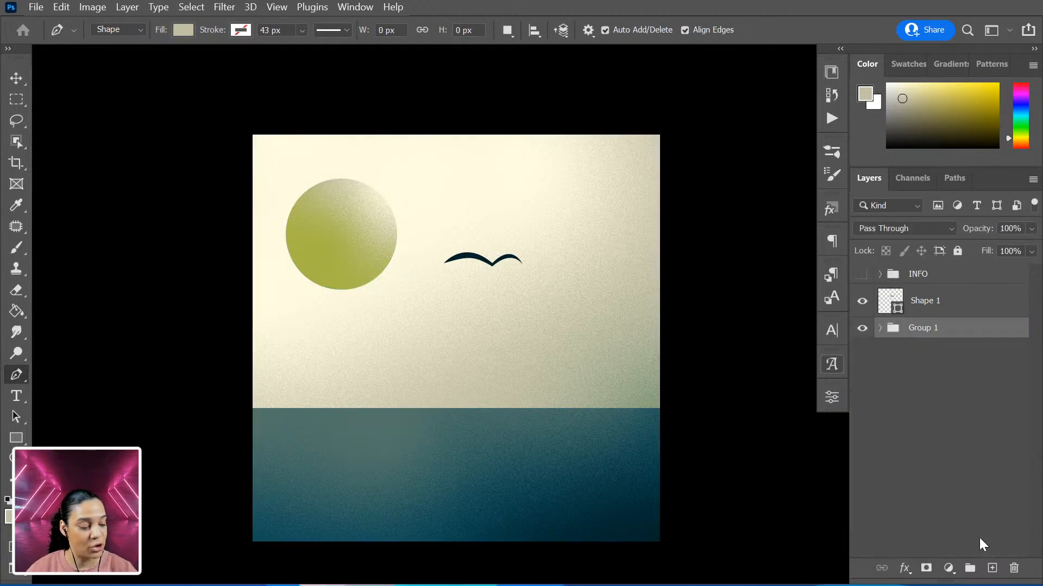
double_click(924, 328)
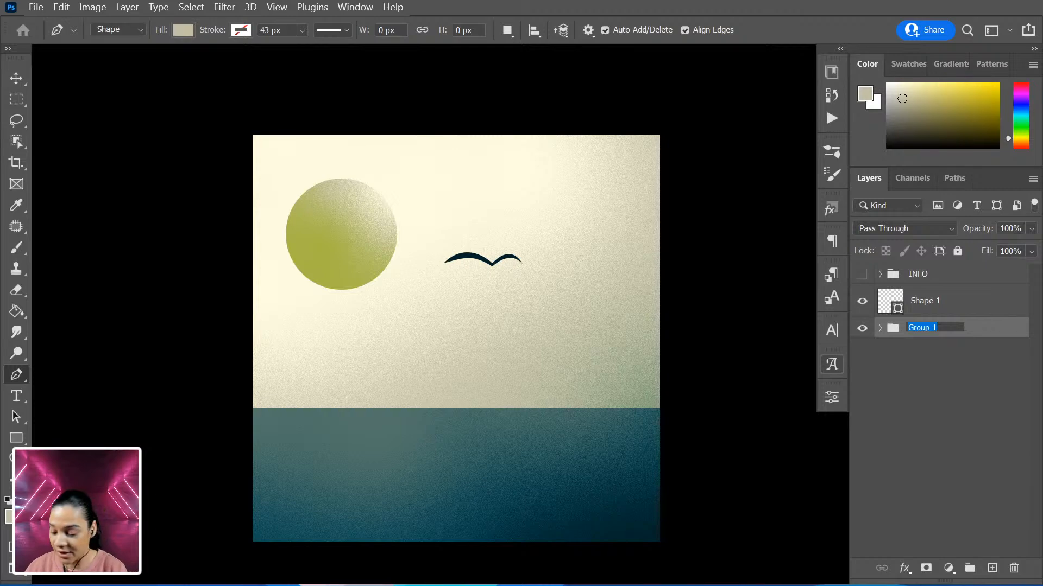
type("PROJECT")
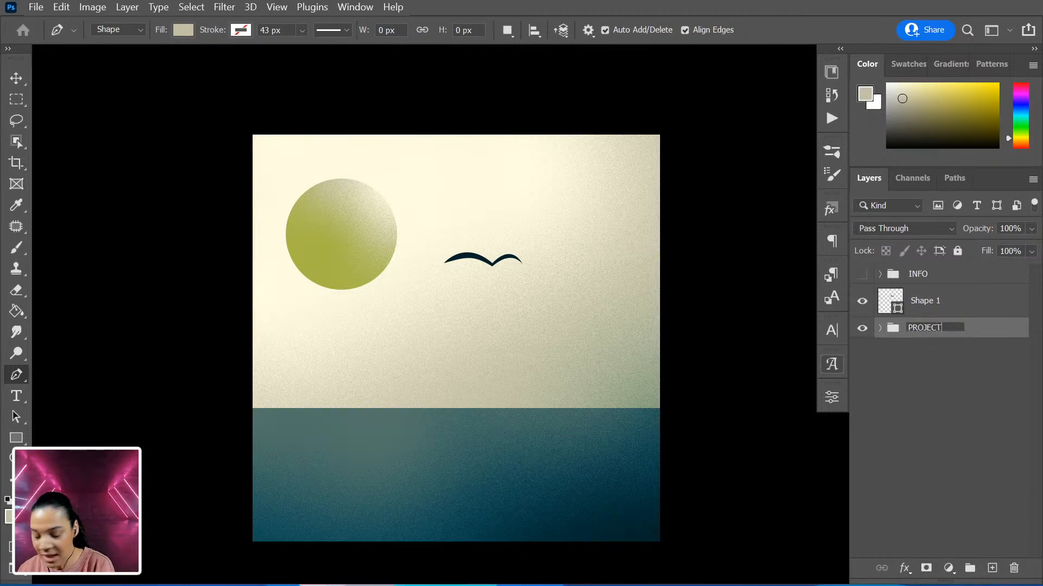
key("Return")
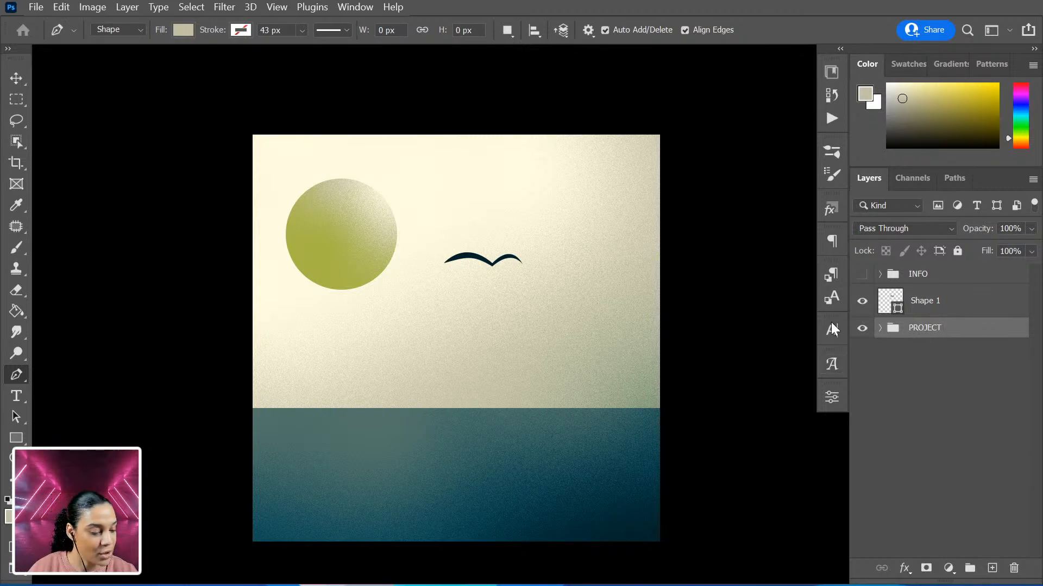
Hide the PROJECT group and scale the bird up to about 450%, positioned across the middle of the canvas
left_click(863, 328)
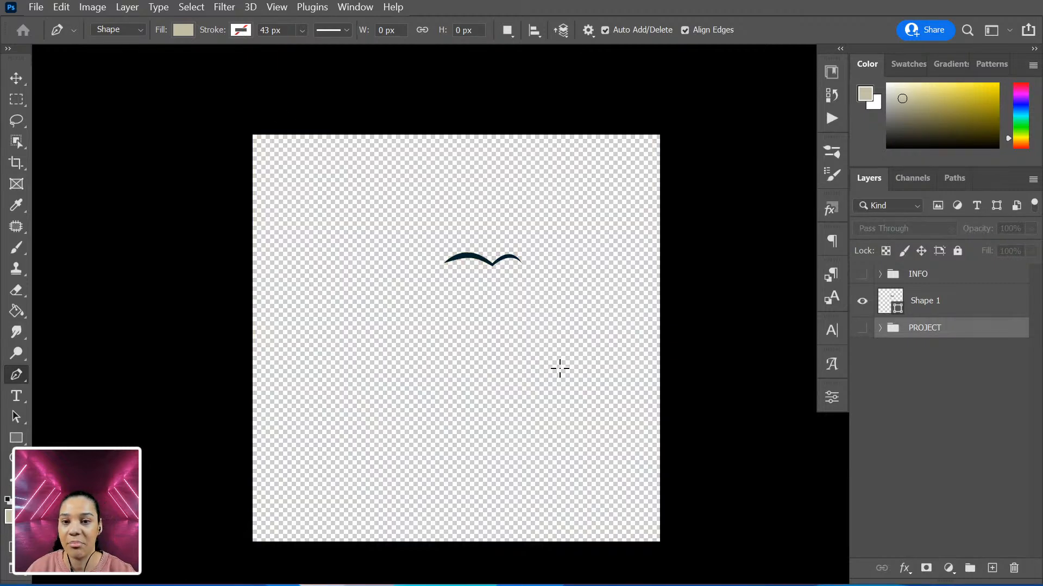
left_click(956, 310)
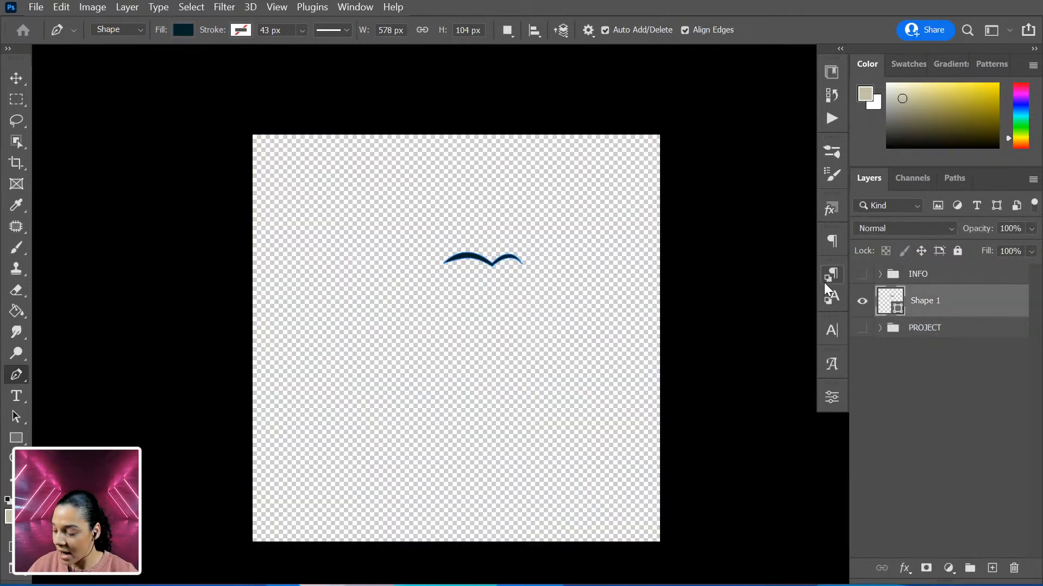
key("ctrl+t")
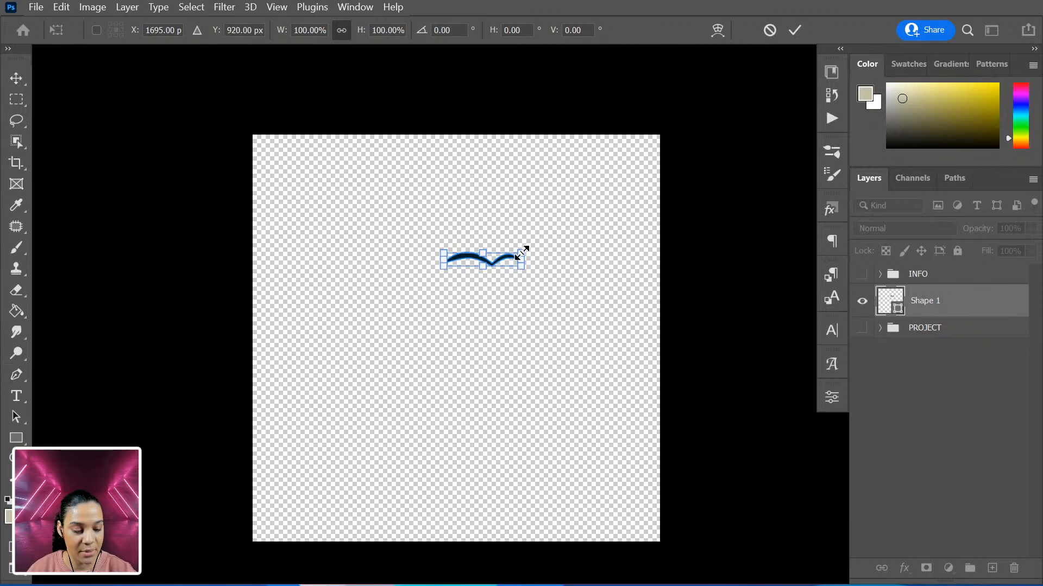
left_click_drag(520, 251, 649, 162)
left_click_drag(585, 269, 560, 298)
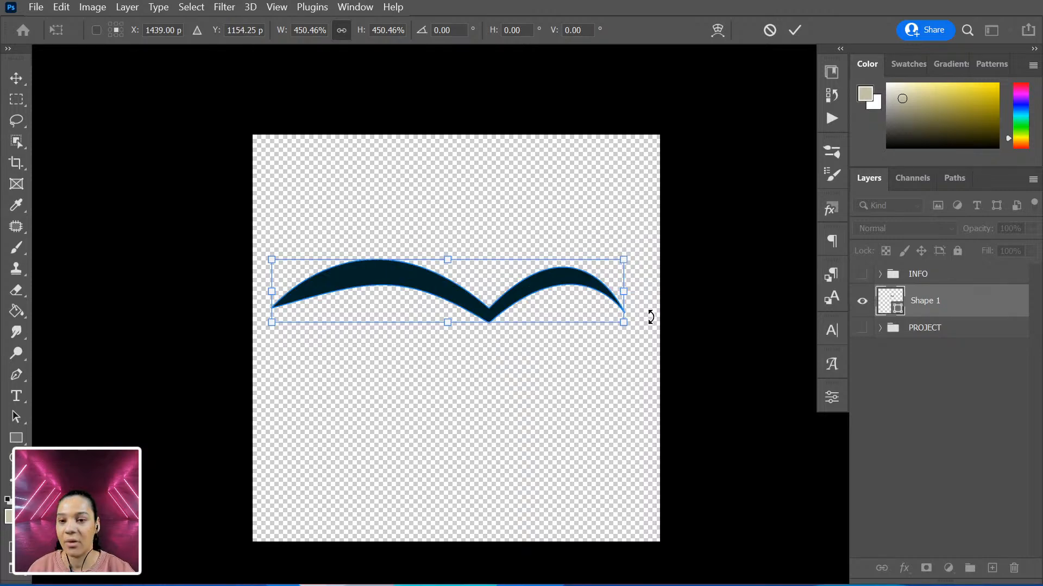
key("Return")
Rasterize the bird's shape layer and enclose the whole bird in a rectangular marquee selection
right_click(923, 310)
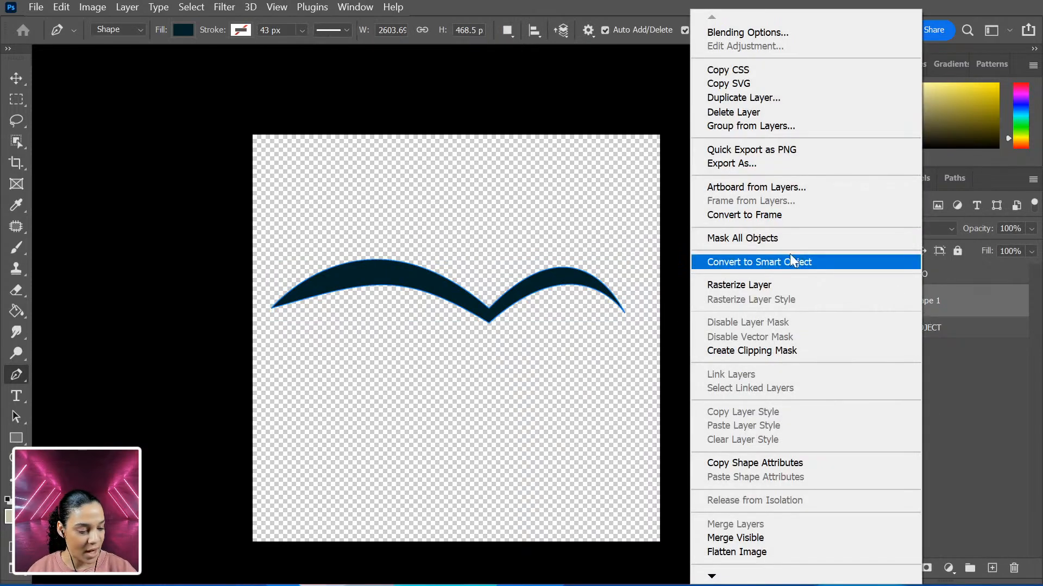
left_click(769, 286)
scroll(521, 315, "up", 1)
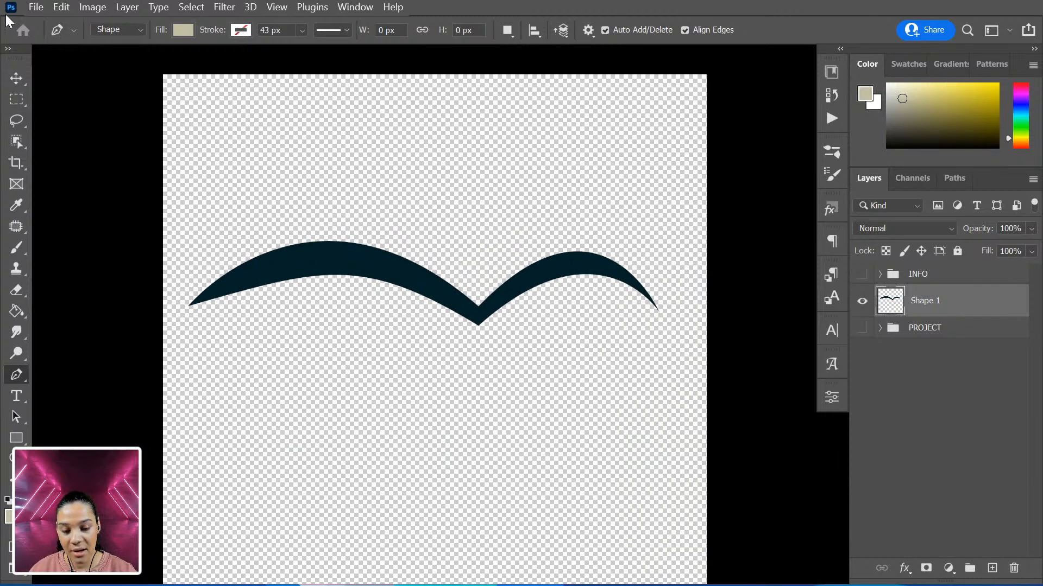
left_click(17, 100)
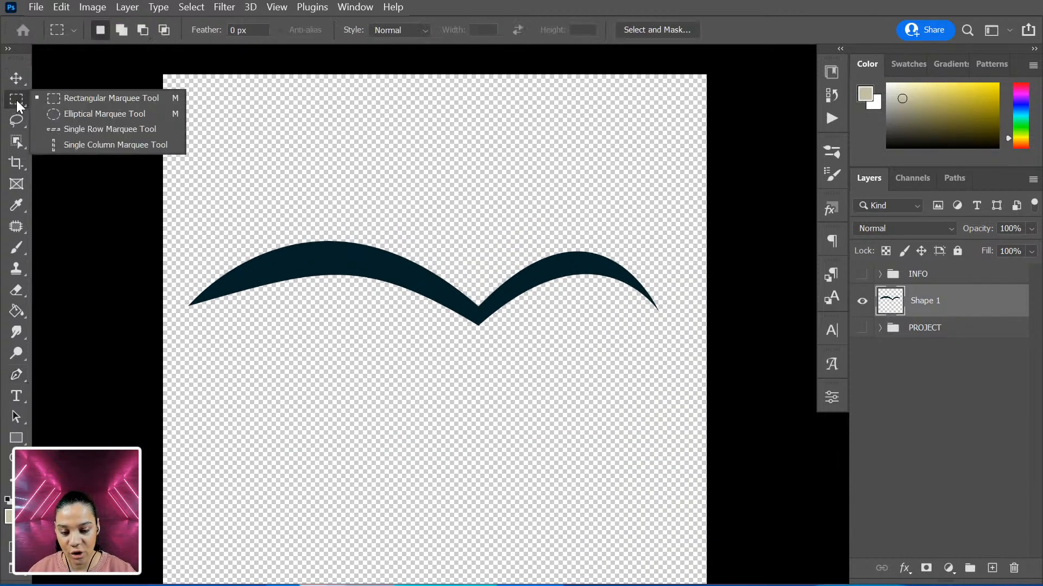
left_click_drag(176, 203, 678, 351)
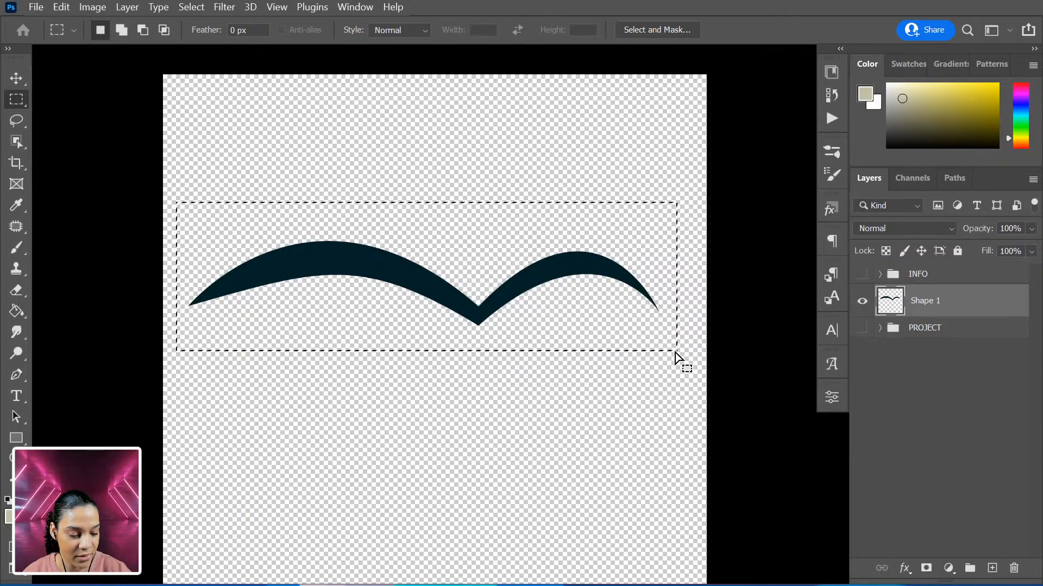
Define the selected bird as a brush preset named BIRD
left_click(89, 10)
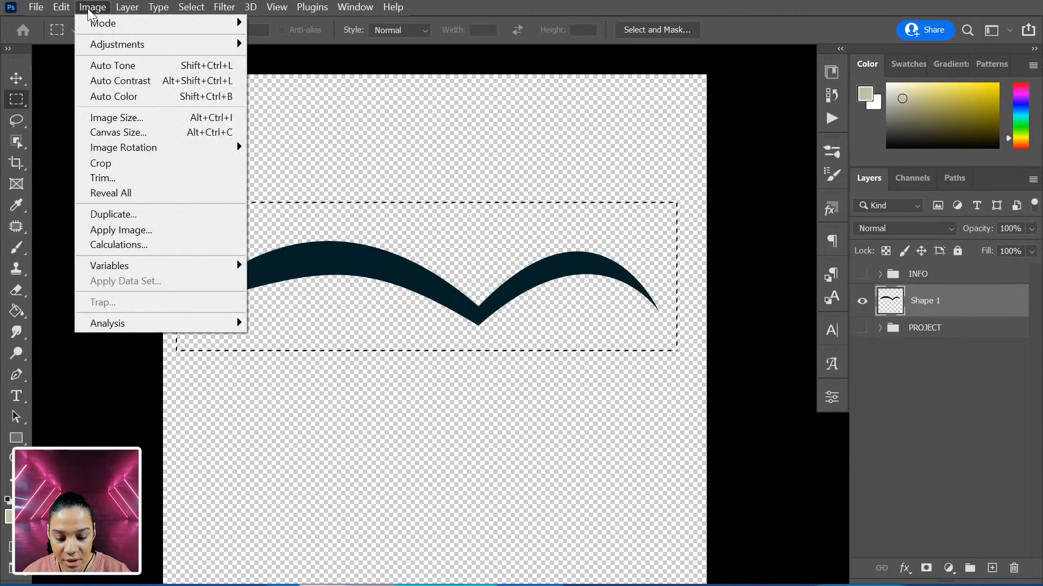
mouse_move(71, 11)
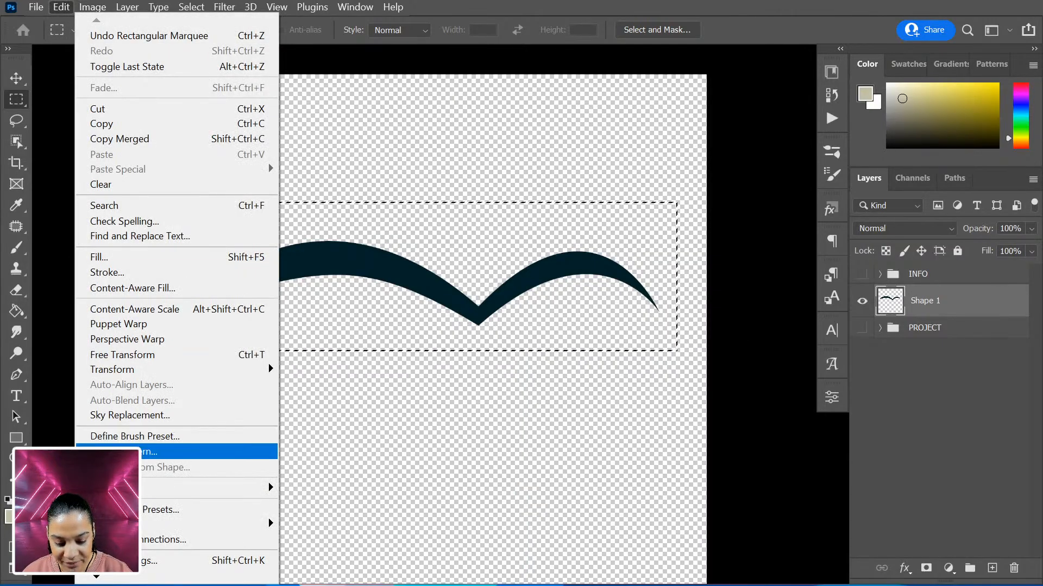
left_click(142, 436)
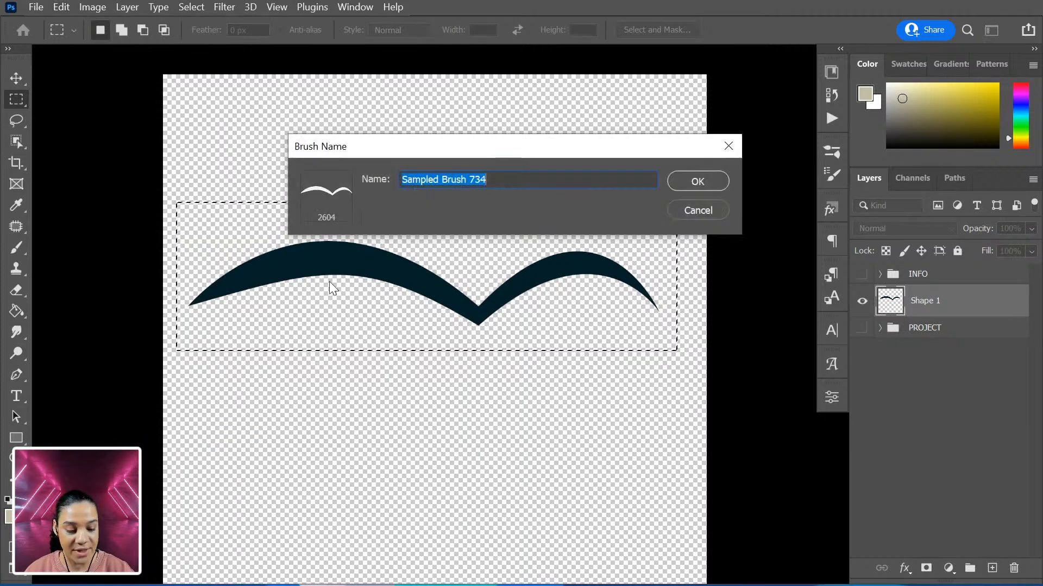
type("BIRD")
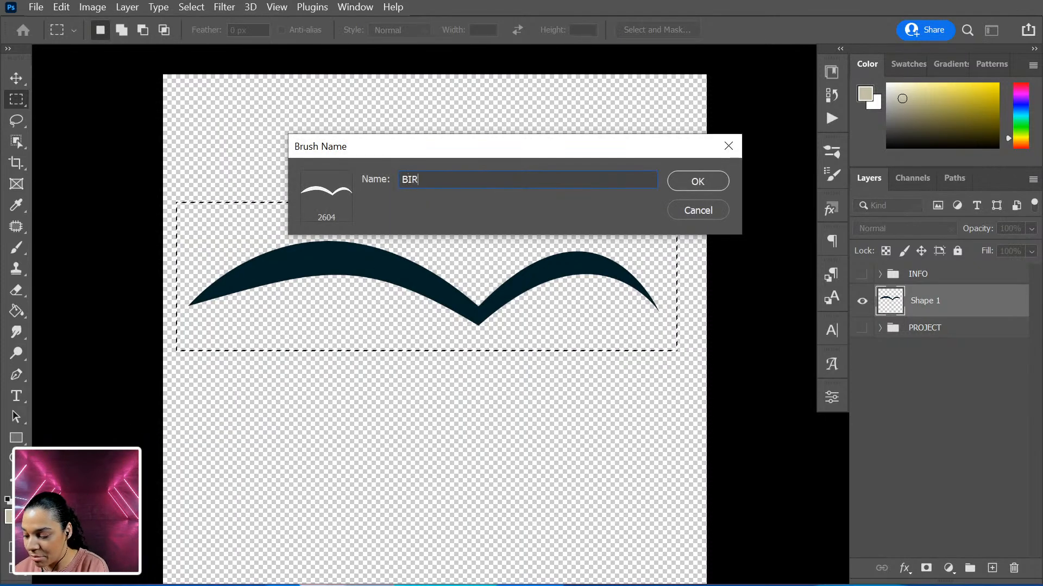
left_click(700, 183)
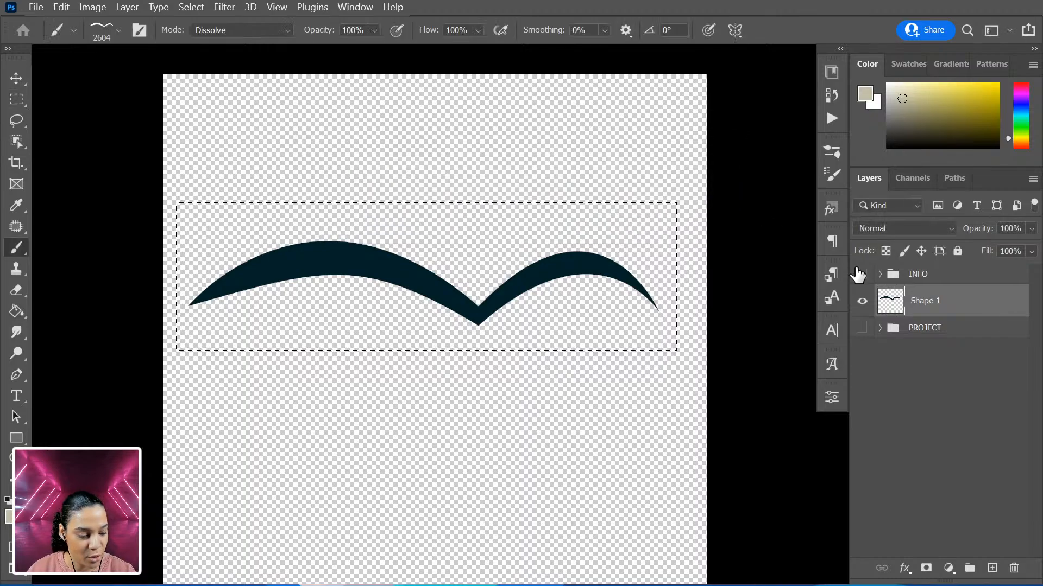
Hide the Shape 1 bird layer, show the PROJECT group again and clear the marquee selection
left_click(863, 302)
left_click(862, 328)
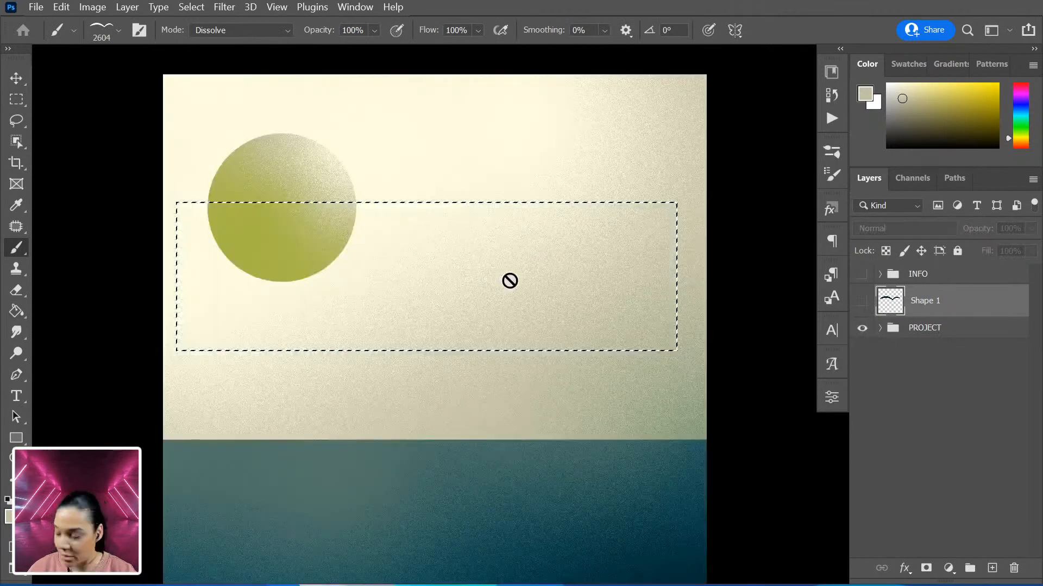
key("ctrl+d")
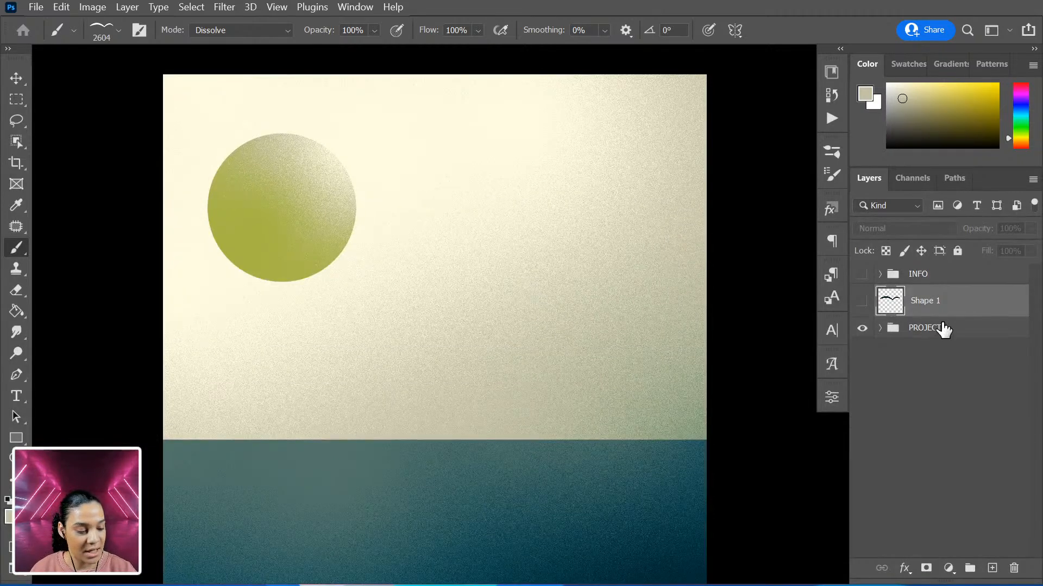
Expand the PROJECT group and add a new empty layer directly above LETTER SHAPE
left_click(880, 328)
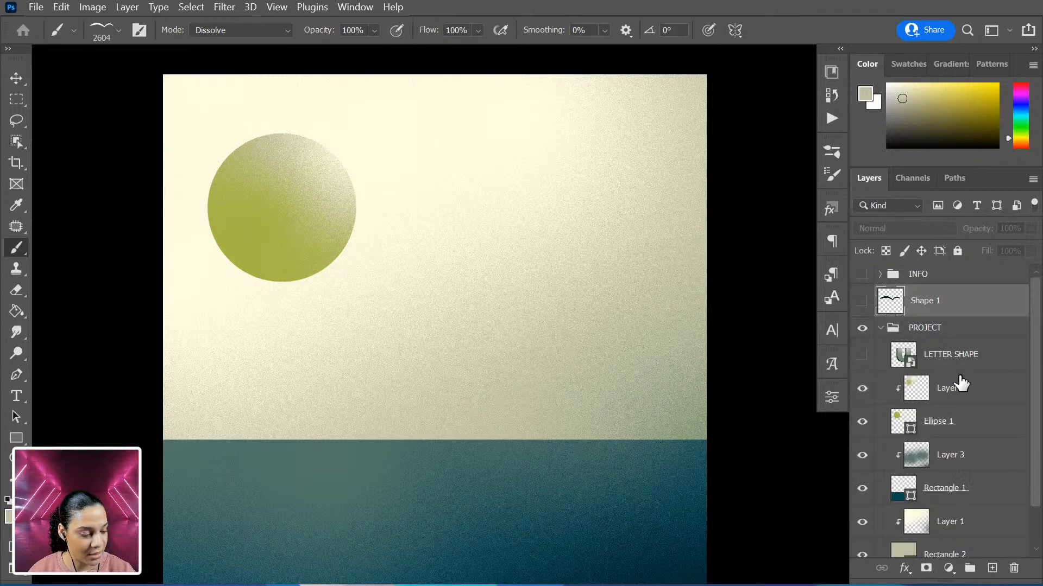
left_click(980, 361)
key("ctrl+shift+alt+n")
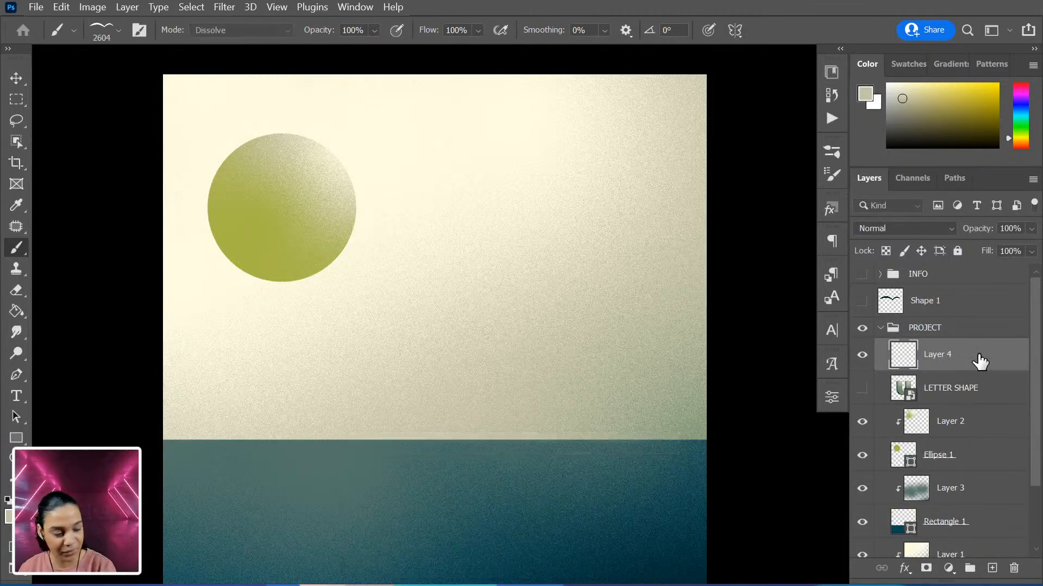
Check that the BIRD brush is selected, undo the stray mark and reduce the brush size to 600 px
right_click(460, 228)
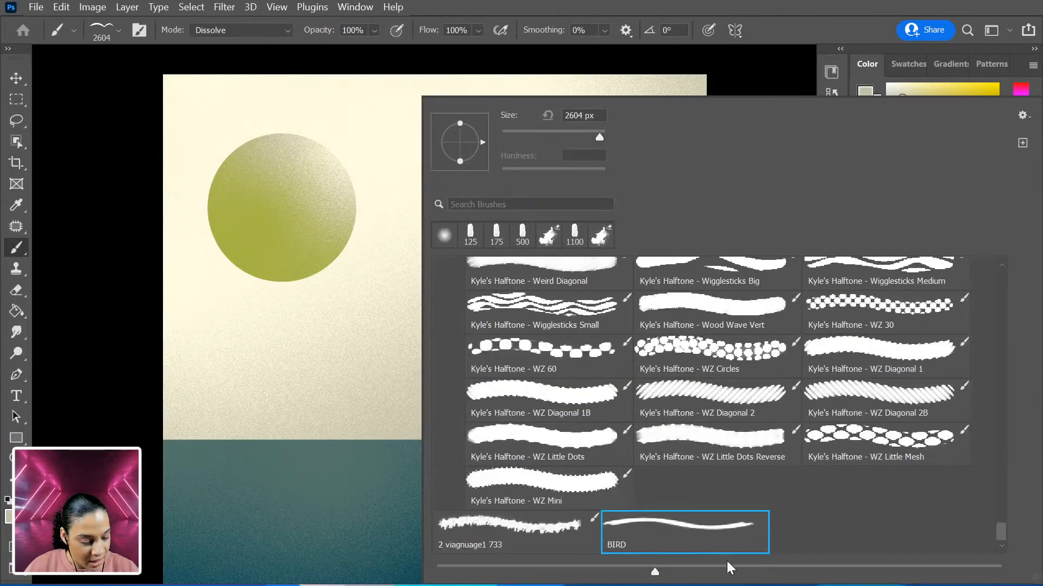
left_click(101, 335)
key("ctrl+z")
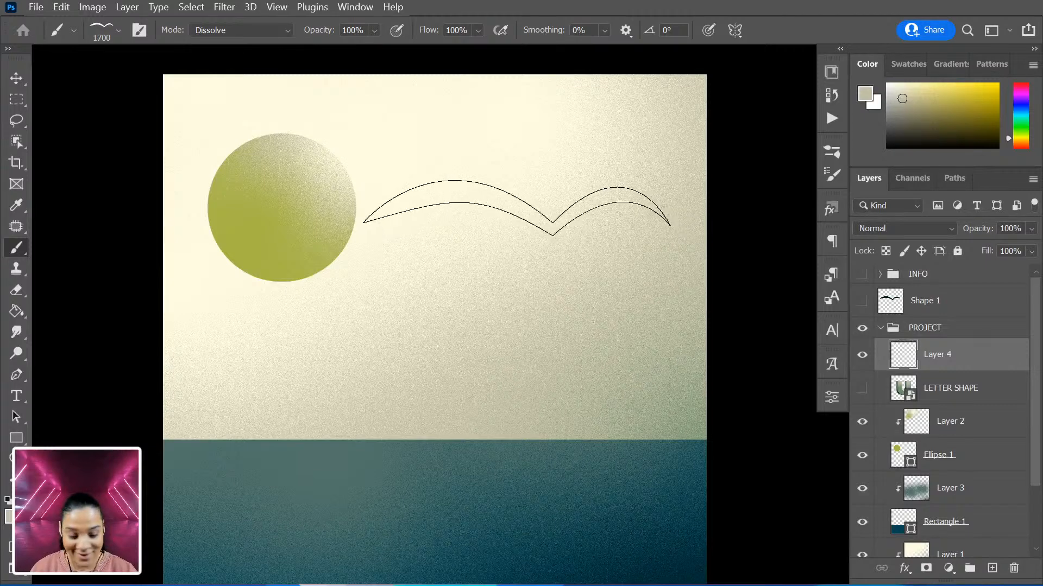
key("bracketleft")
key("bracketleft")
key("bracketleft")
key("bracketleft")
key("bracketleft")
key("bracketleft")
key("bracketleft")
key("bracketleft")
key("bracketleft")
key("bracketleft")
key("bracketleft")
key("bracketleft")
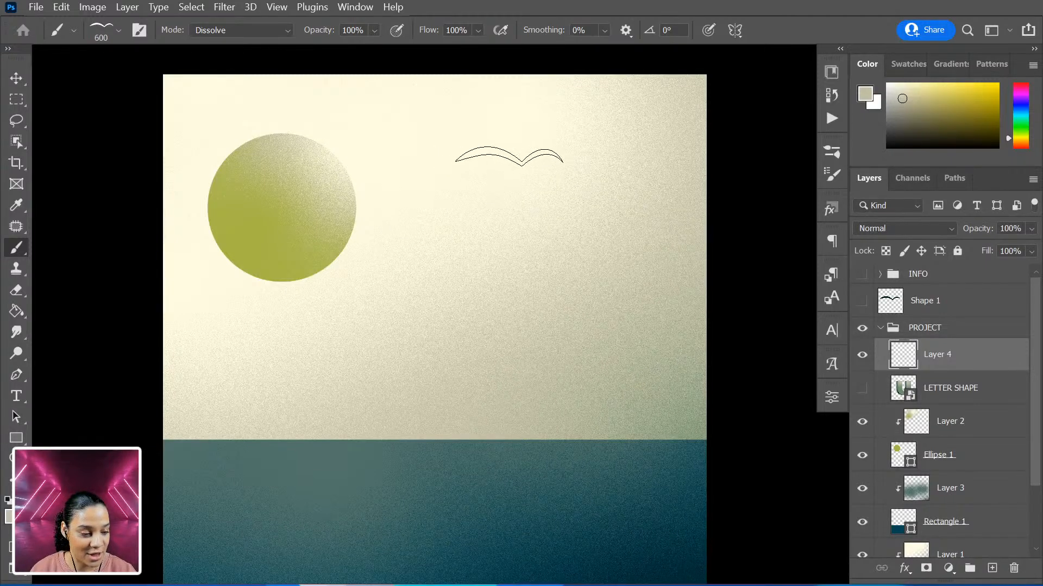
Pick the dark blue #0245... from the library colours and stamp a large bird over the sun's right edge
left_click(832, 72)
left_click(727, 249)
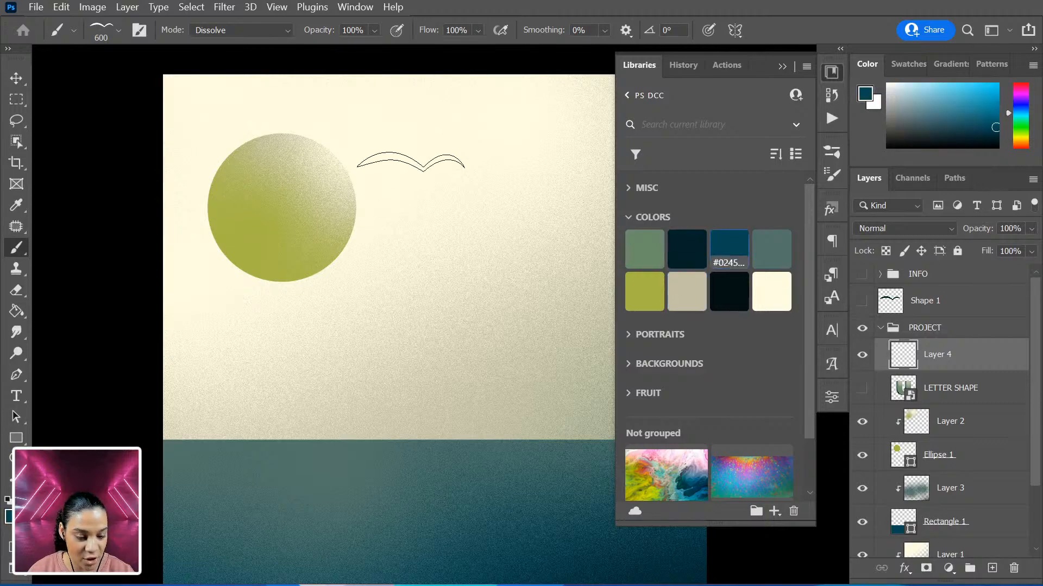
left_click(374, 181)
Stamp three smaller birds to the right of the large one, at brush sizes of 250, 175 and 150 px
key("bracketleft")
key("bracketleft")
key("bracketleft")
key("bracketleft")
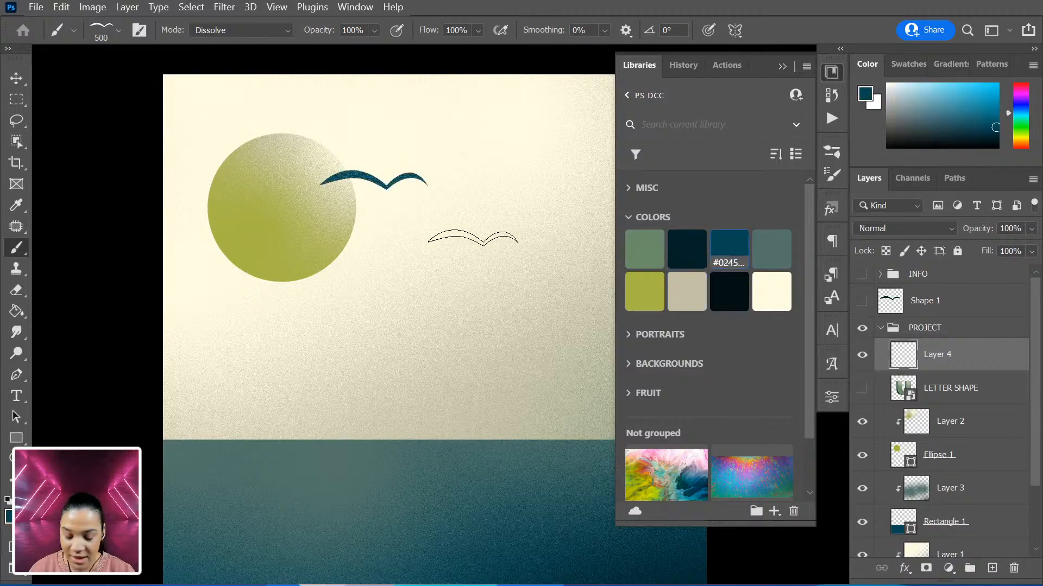
key("bracketleft")
key("bracketleft")
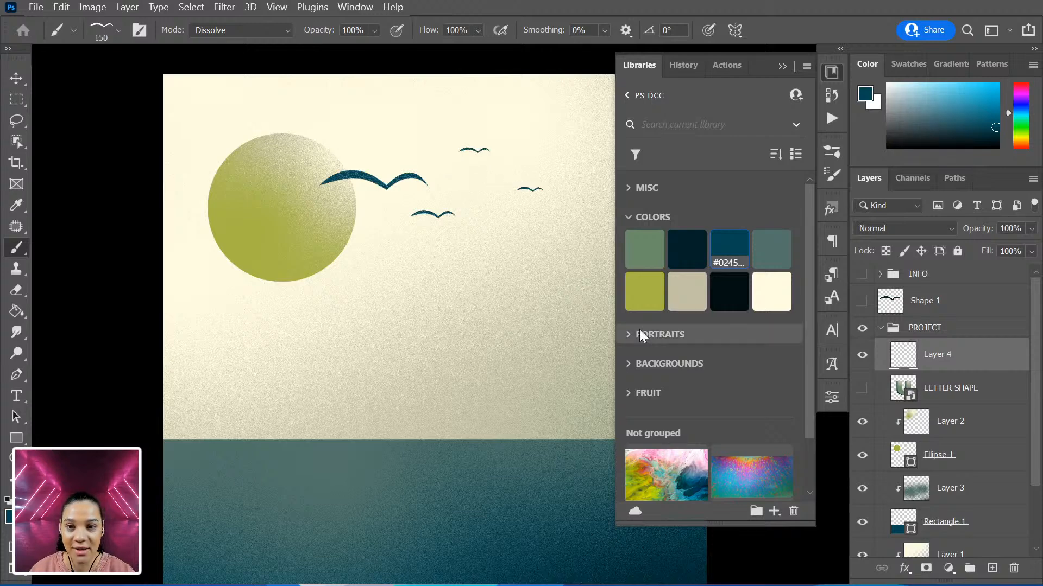
left_click(831, 71)
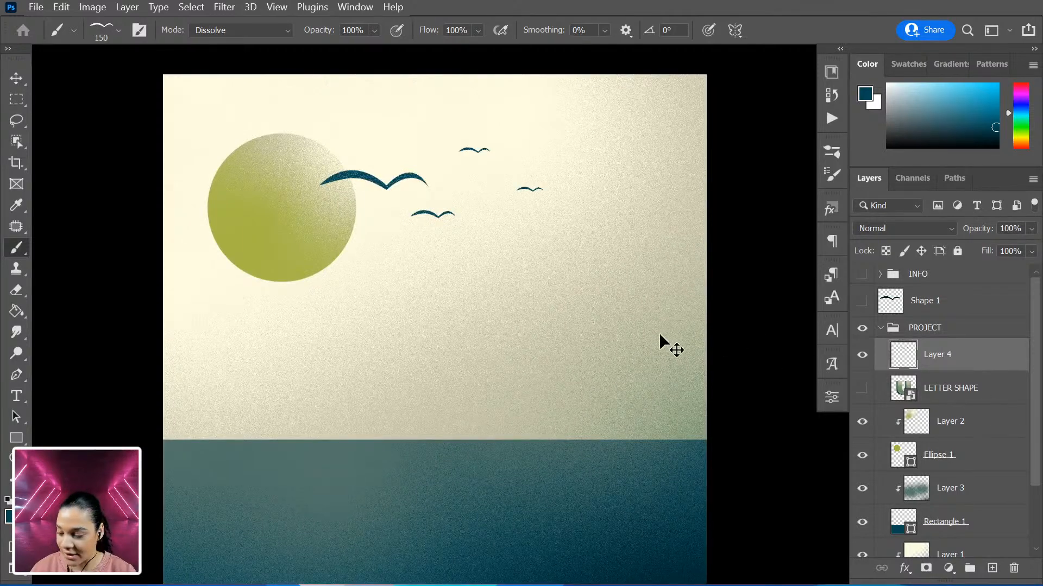
Move the flock left so the large bird overlaps the sun, and stamp a 150 px bird near the canvas's upper right
key("ctrl+t")
mouse_move(454, 200)
left_mouse_down()
mouse_move(602, 188)
mouse_move(400, 201)
left_mouse_up()
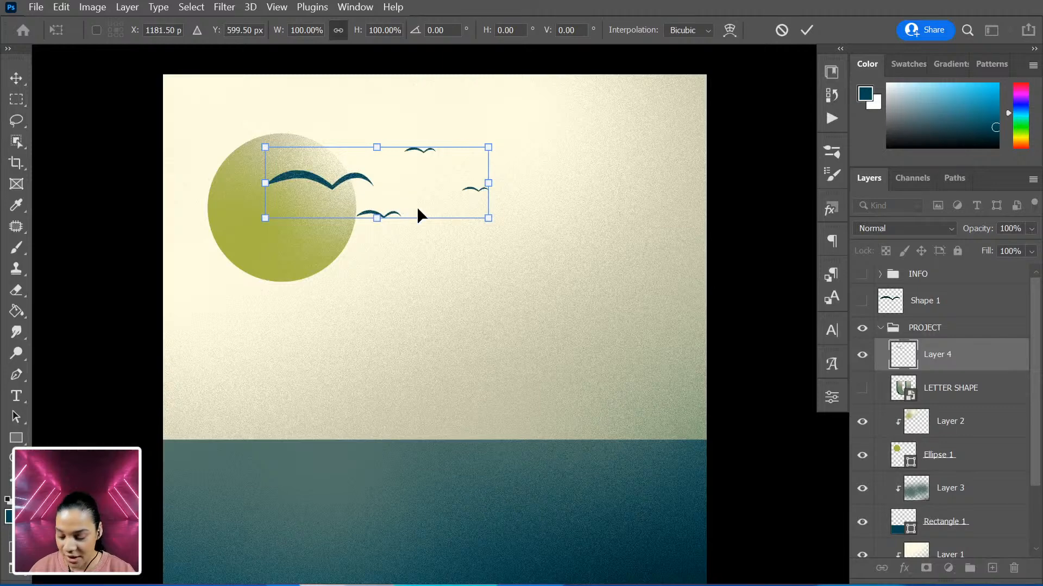
key("Return")
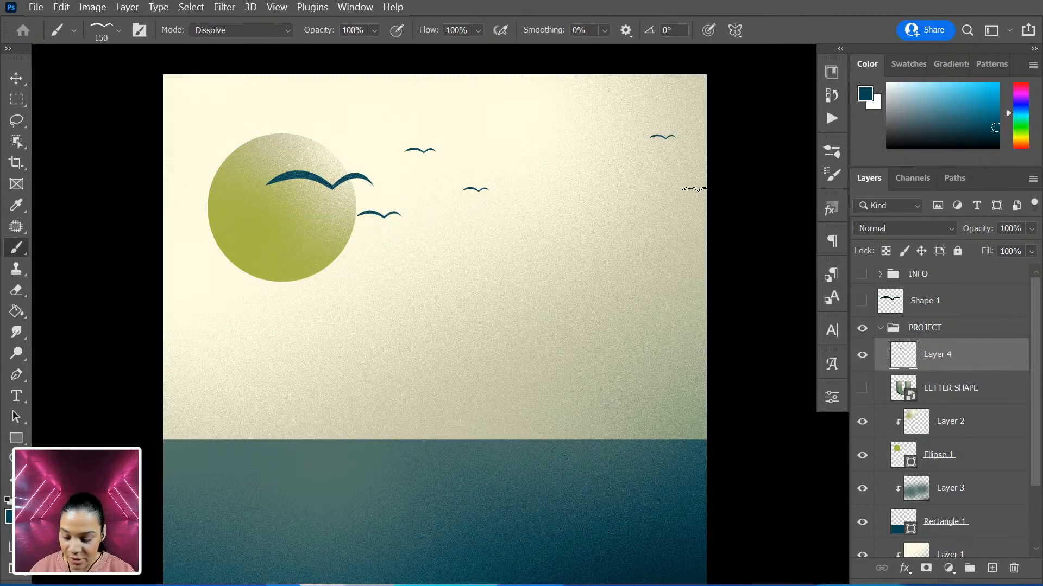
Stamp a 400 px bird running off the canvas's right edge and a 100 px bird just below it
key("bracketright")
key("bracketright")
key("bracketright")
key("bracketright")
key("bracketright")
left_click(691, 178)
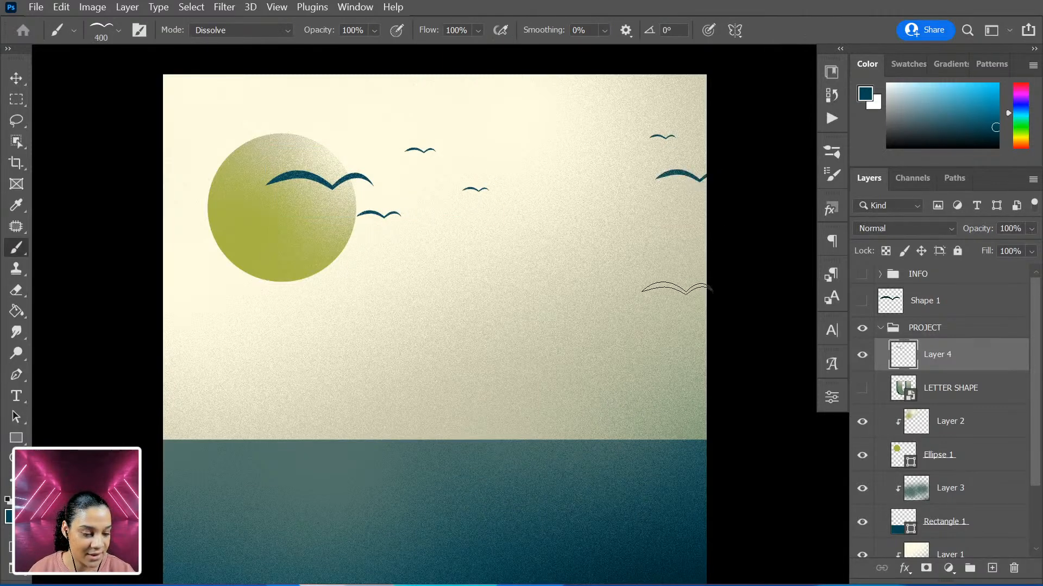
key("bracketleft")
key("bracketleft")
key("bracketleft")
key("bracketleft")
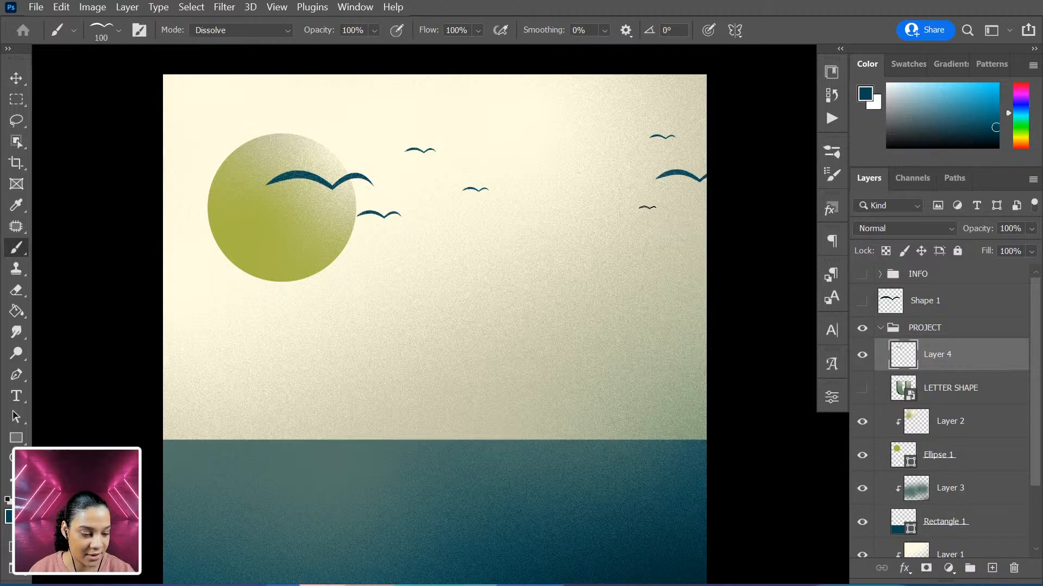
key("ctrl+minus")
key("ctrl+plus")
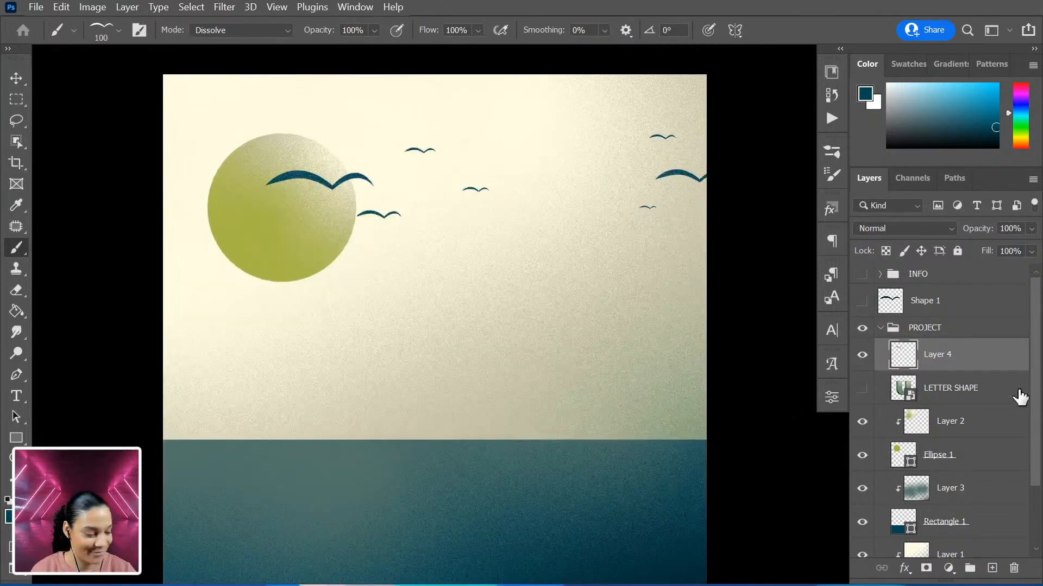
Show the LETTER SHAPE layer briefly to check the birds against the letter U, and hide it again
left_click(863, 388)
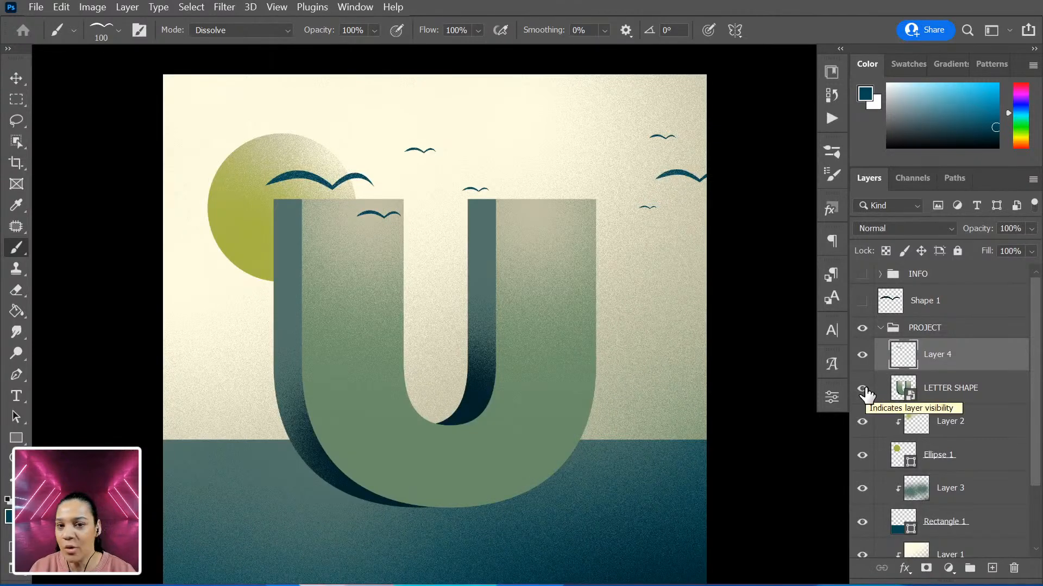
left_click(862, 388)
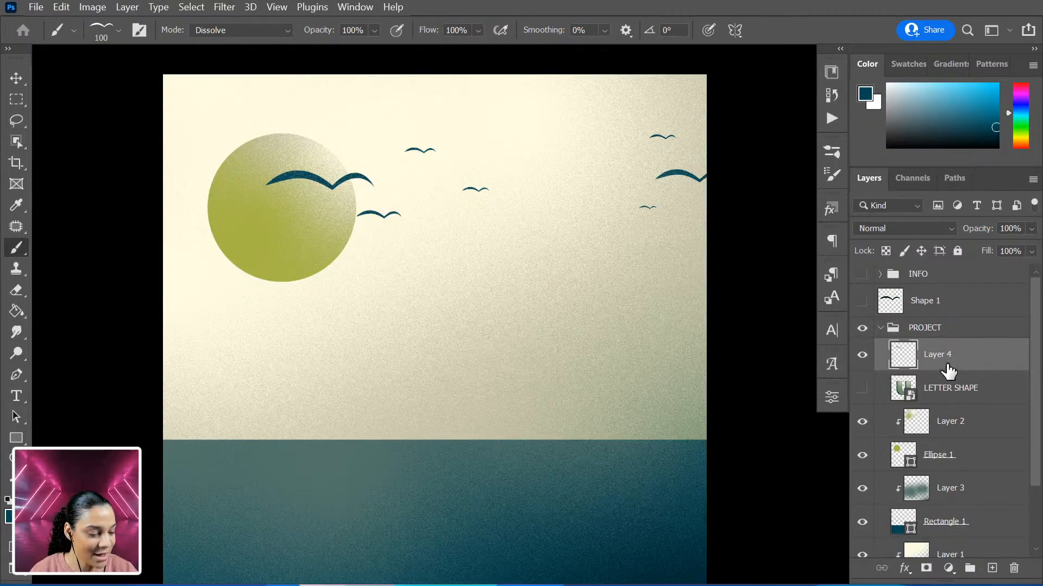
Switch to the Hard Round brush from General Brushes, undo the test dab and set the size to 25 px
key("ctrl+plus")
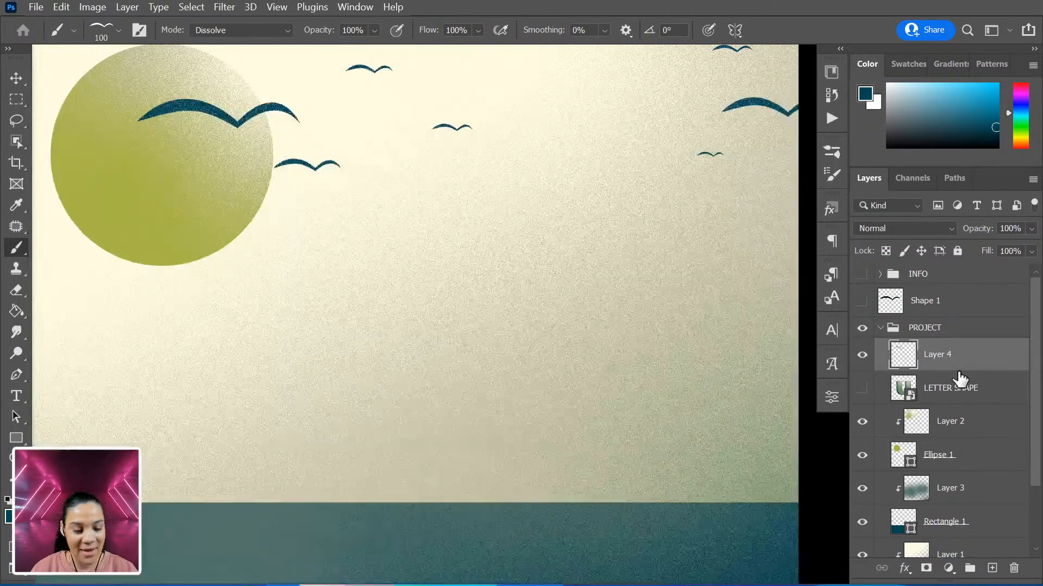
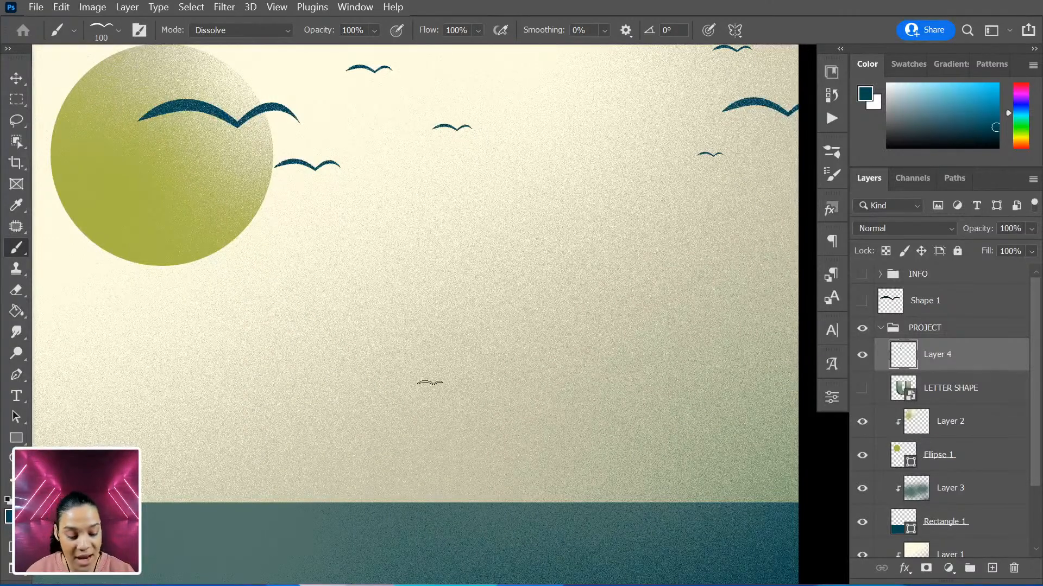
right_click(456, 351)
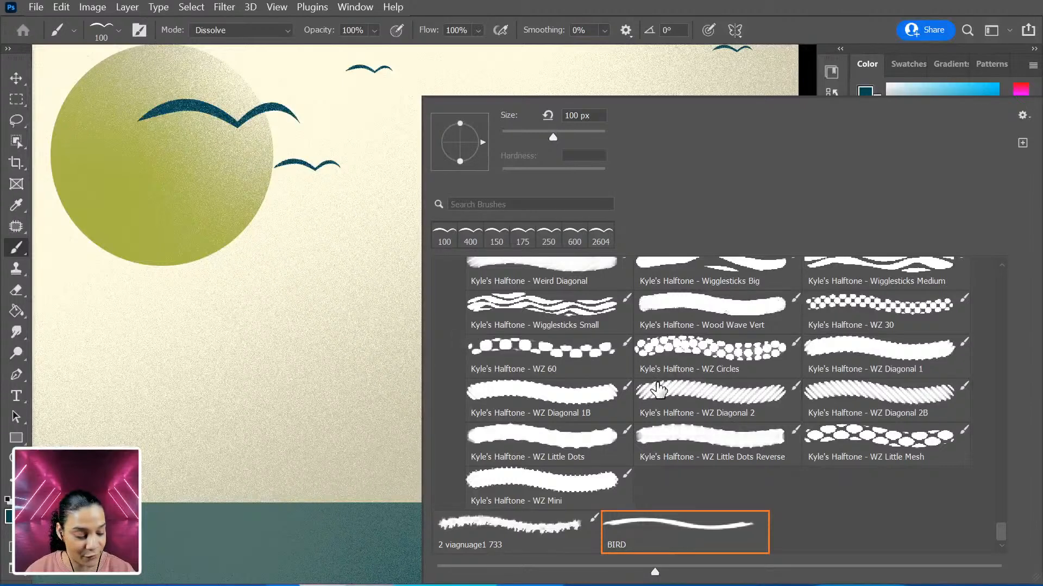
left_click_drag(1001, 532, 995, 272)
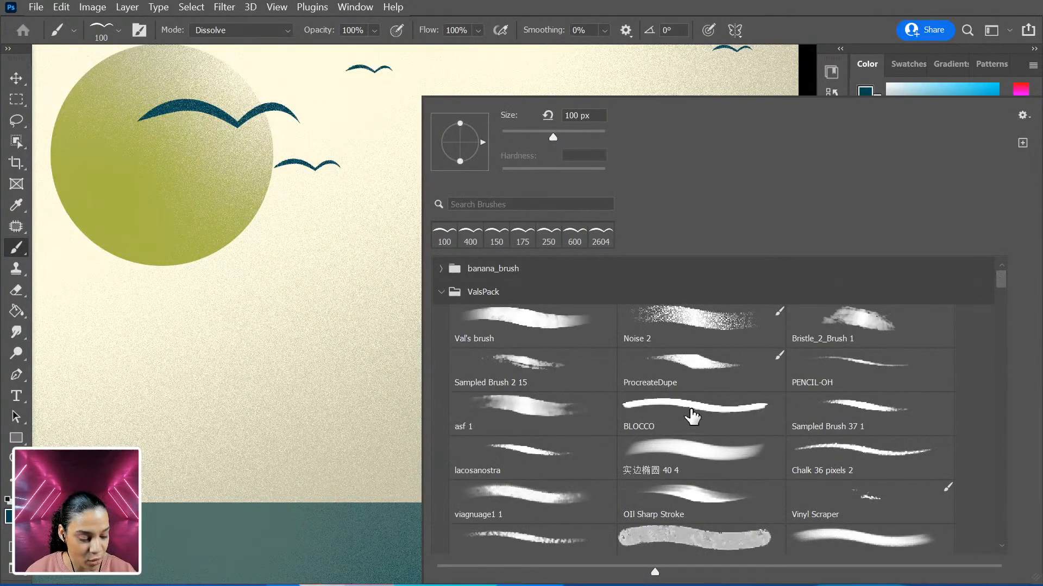
scroll(684, 415, "down", 10)
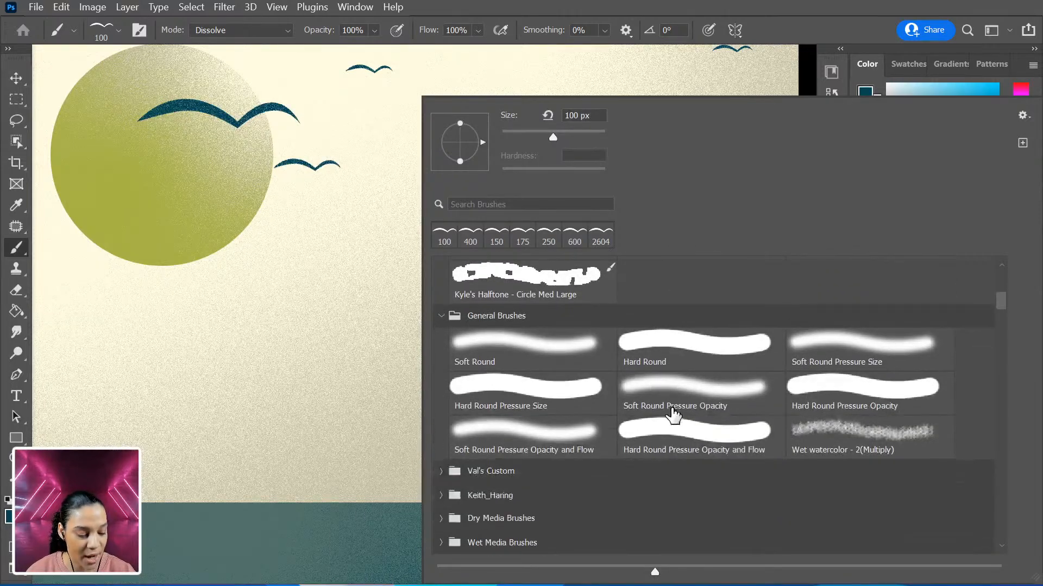
scroll(674, 415, "down", 1)
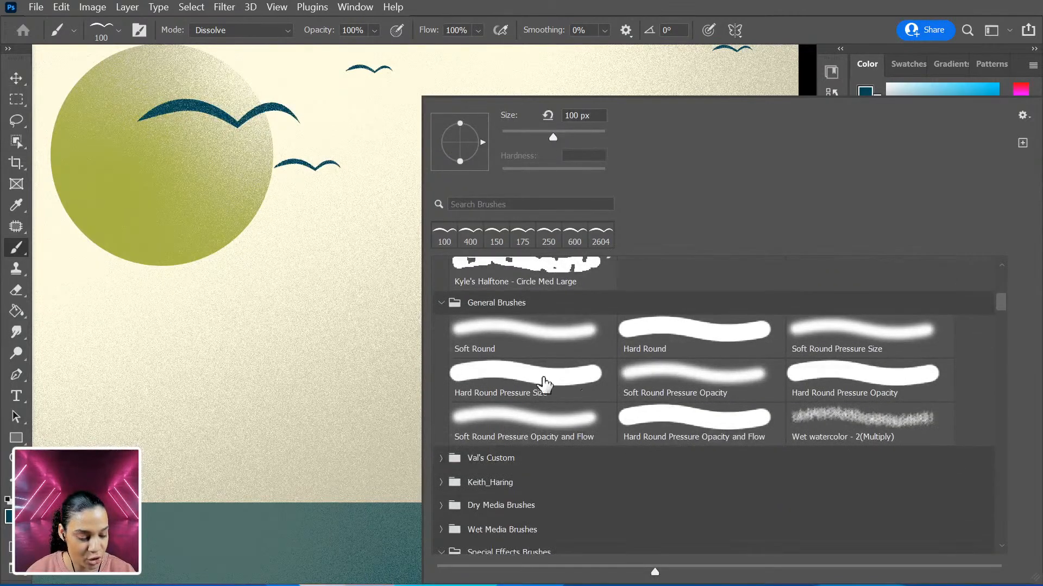
left_click(661, 334)
left_click(292, 415)
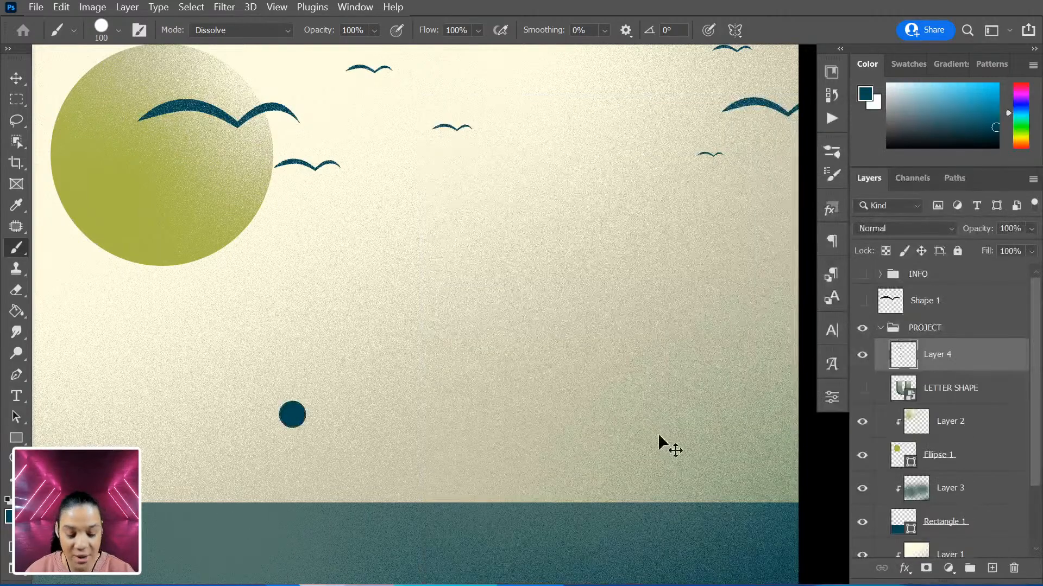
key("ctrl+z")
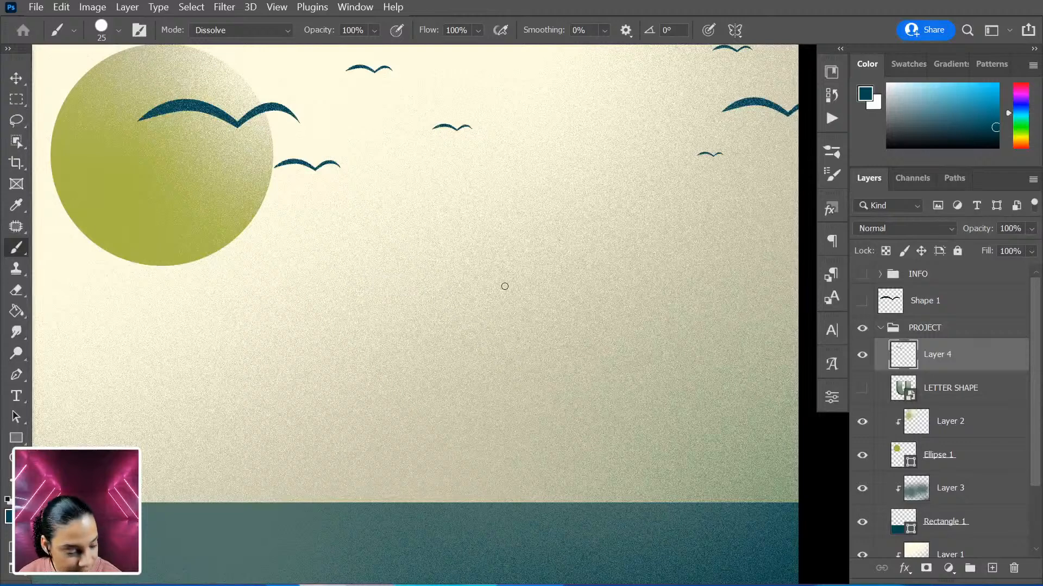
Add a new empty layer and place it above the PROJECT group, outside the group
left_click(965, 328)
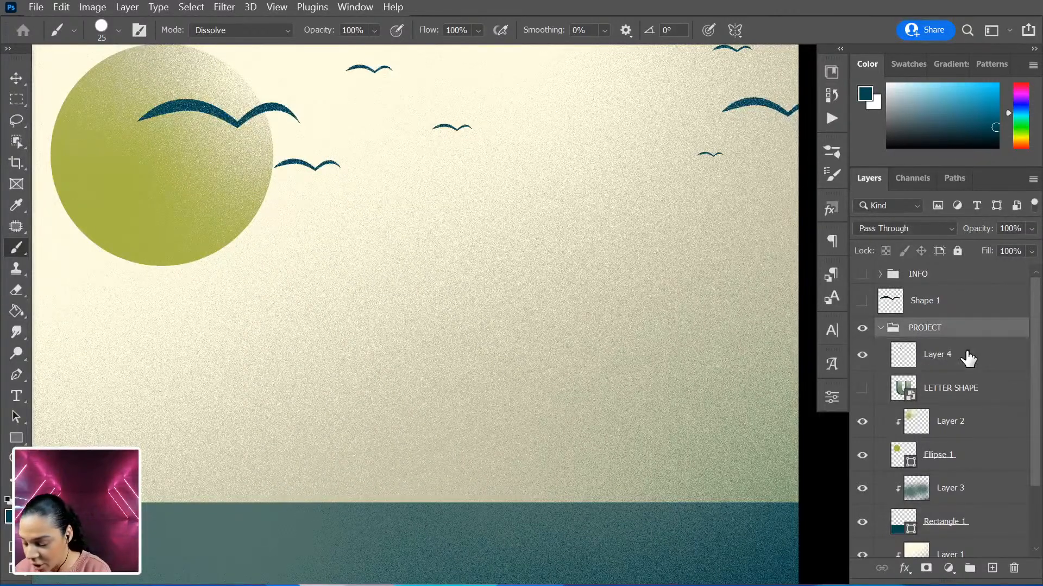
key("ctrl+shift+alt+n")
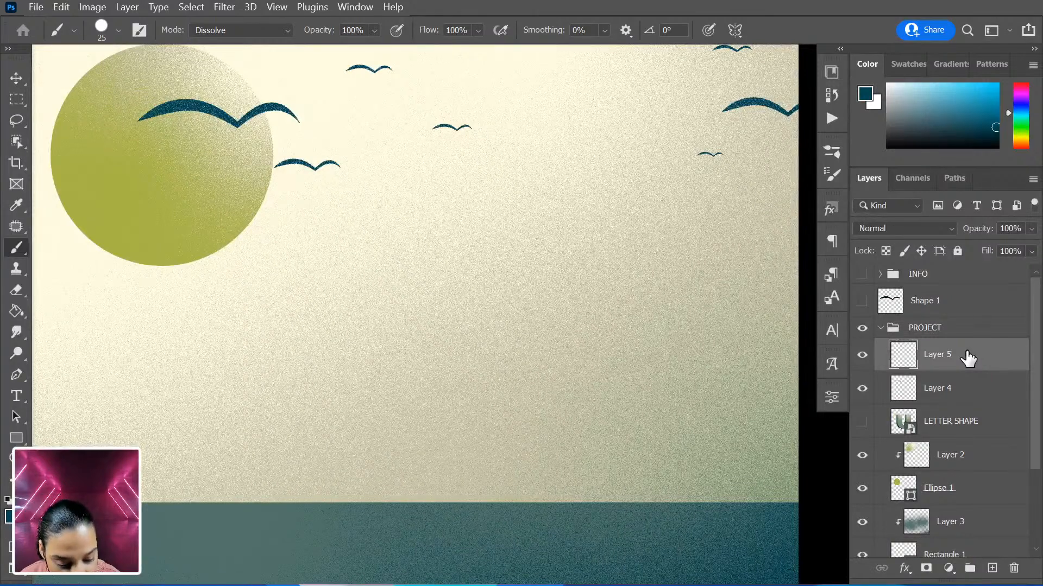
left_click_drag(968, 358, 972, 318)
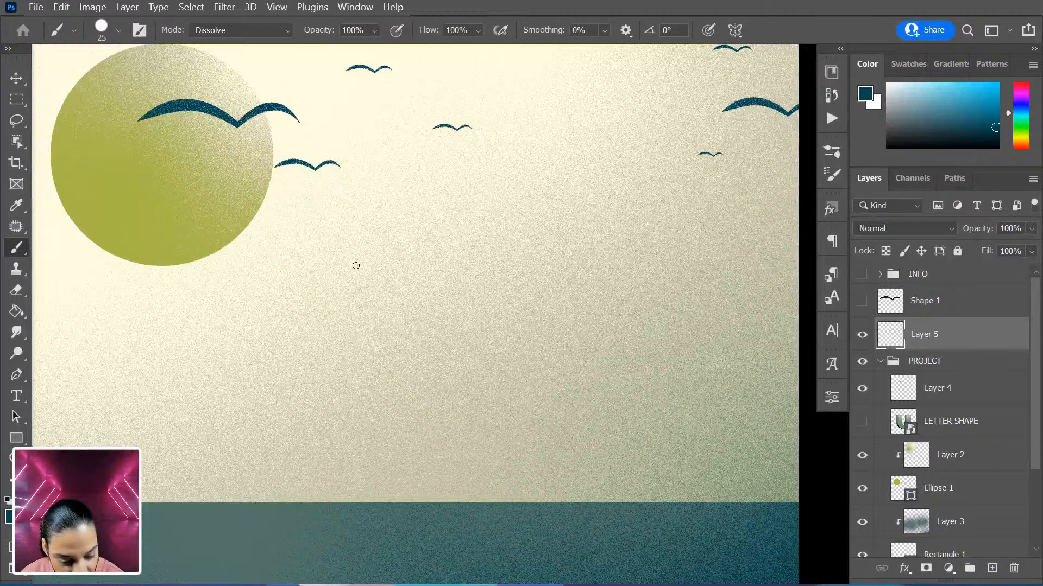
Try painting a rectangular door outline with straight strokes in the open sky, with a small arch inside it
left_click_drag(362, 259, 366, 386)
key("ctrl+z")
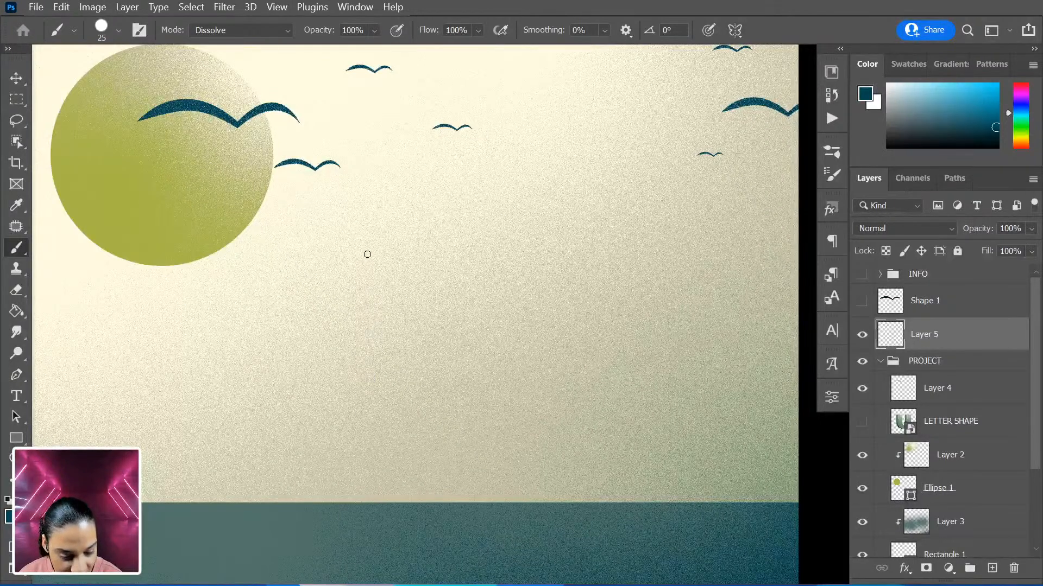
left_click_drag(367, 251, 372, 377)
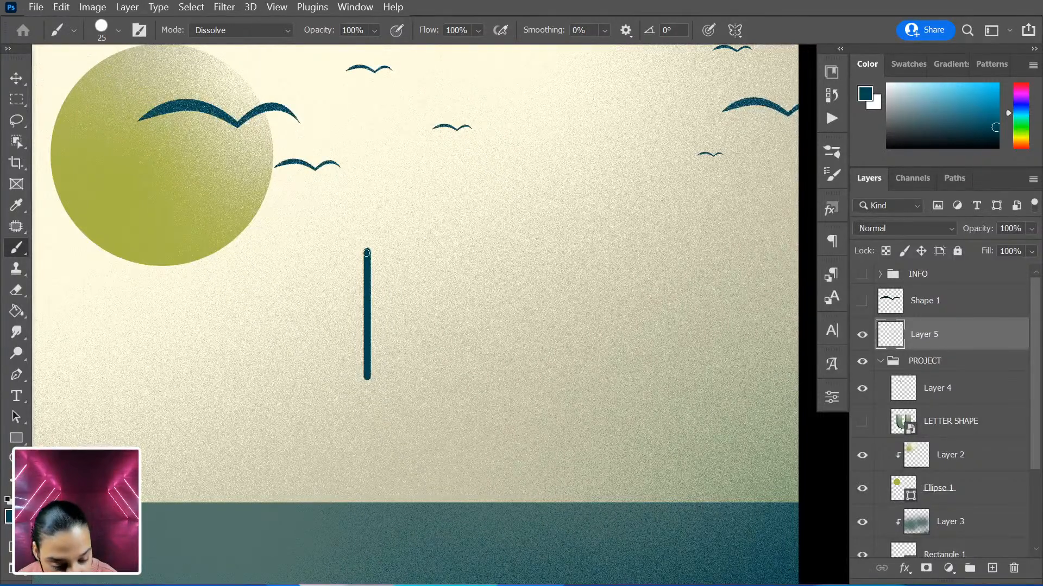
mouse_move(367, 251)
left_mouse_down()
mouse_move(448, 262)
mouse_move(448, 251)
mouse_move(445, 377)
left_mouse_up()
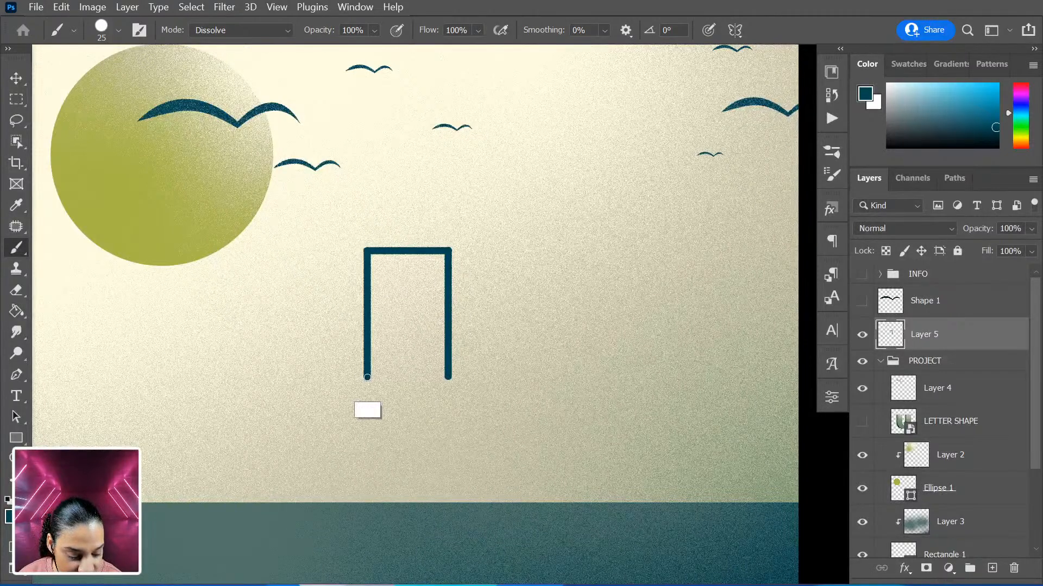
left_click(448, 377, "shift")
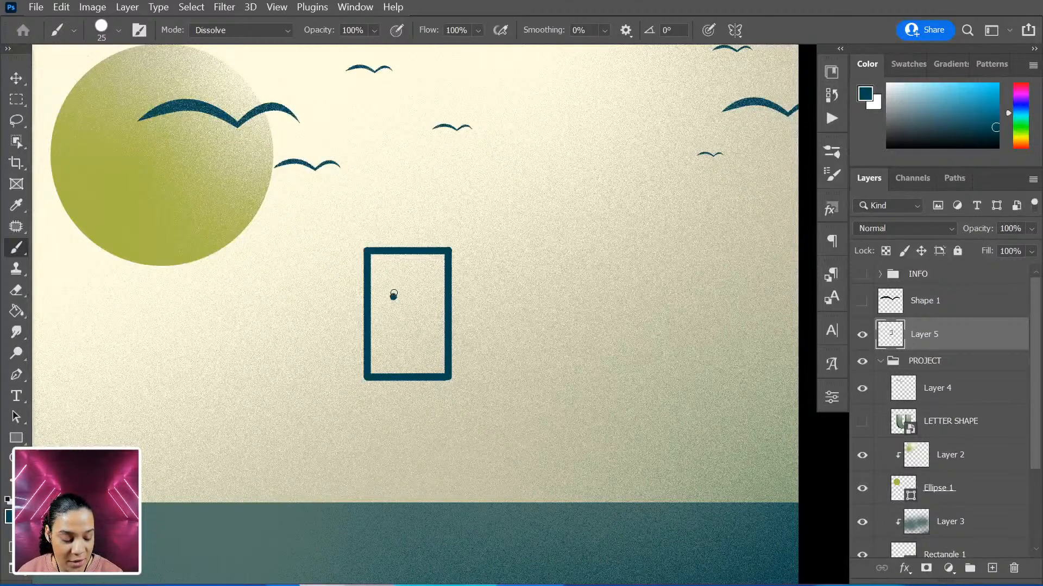
mouse_move(393, 294)
left_mouse_down()
mouse_move(411, 277)
mouse_move(417, 297)
left_mouse_up()
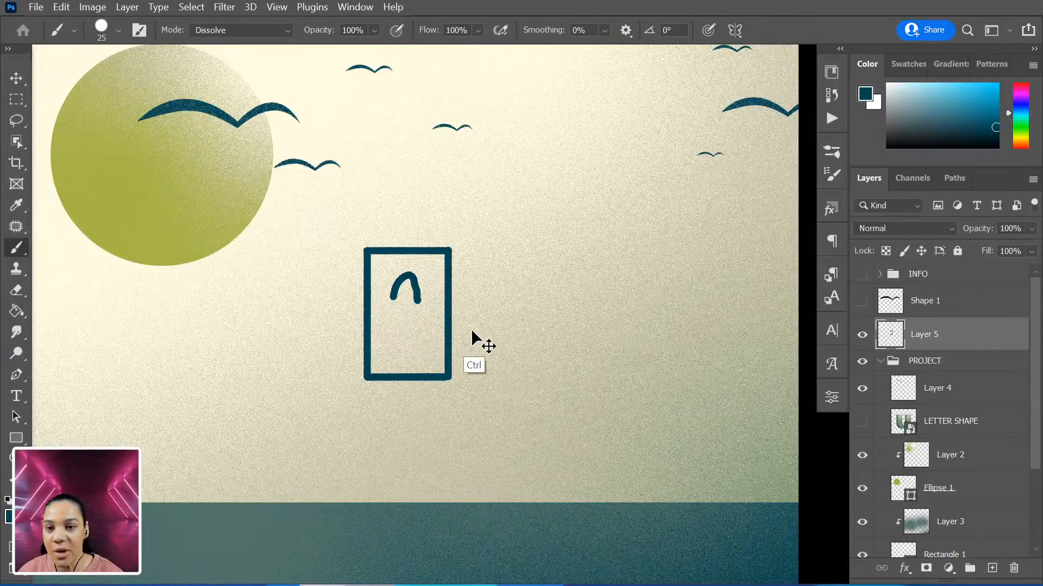
Undo all the painted door outline strokes and the arch
key("ctrl+z")
key("ctrl+z")
key("ctrl+z")
key("ctrl+z")
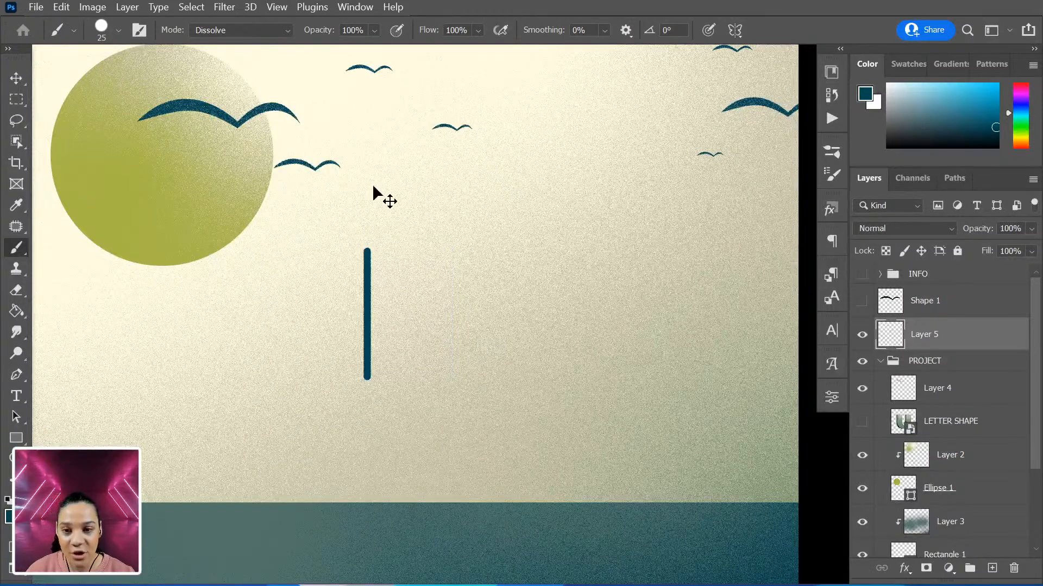
key("ctrl+z")
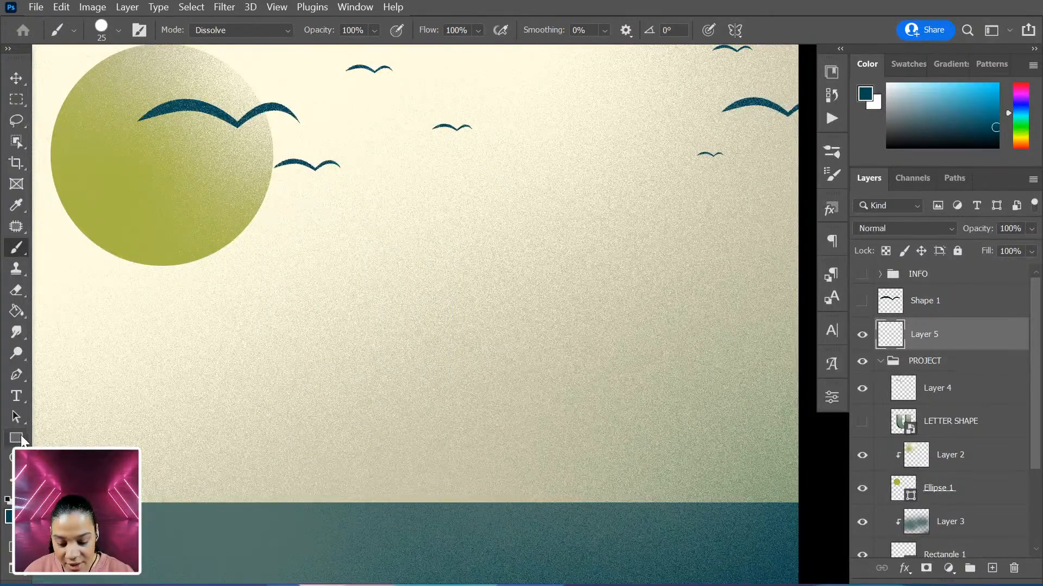
Draw a door rectangle about 311 × 539 px in the sky, square off its corners to 0 px and widen it to about 369 px
left_click(19, 438)
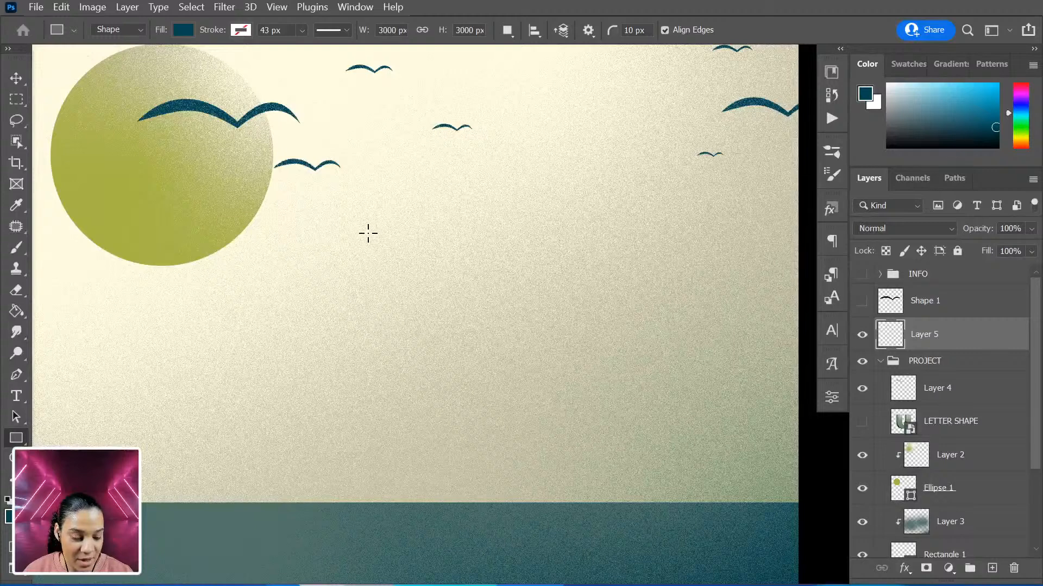
left_click_drag(368, 233, 452, 378)
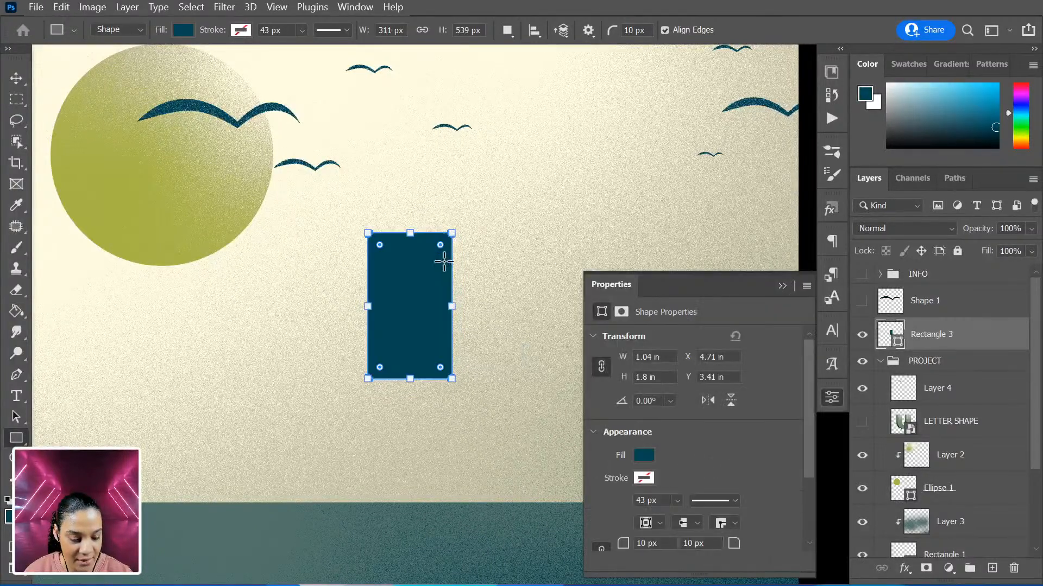
left_click_drag(440, 245, 456, 217)
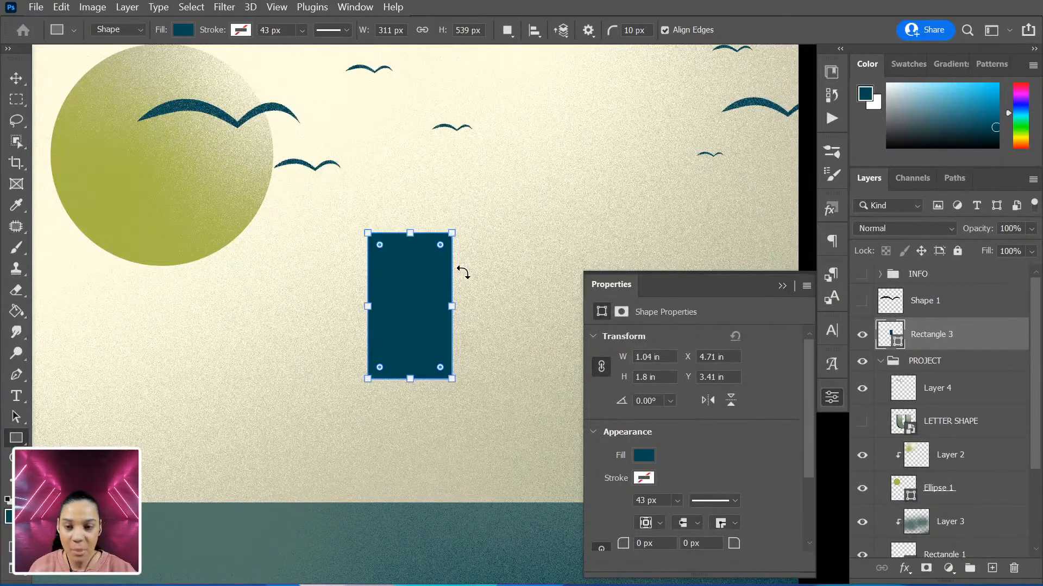
left_click_drag(453, 304, 468, 304)
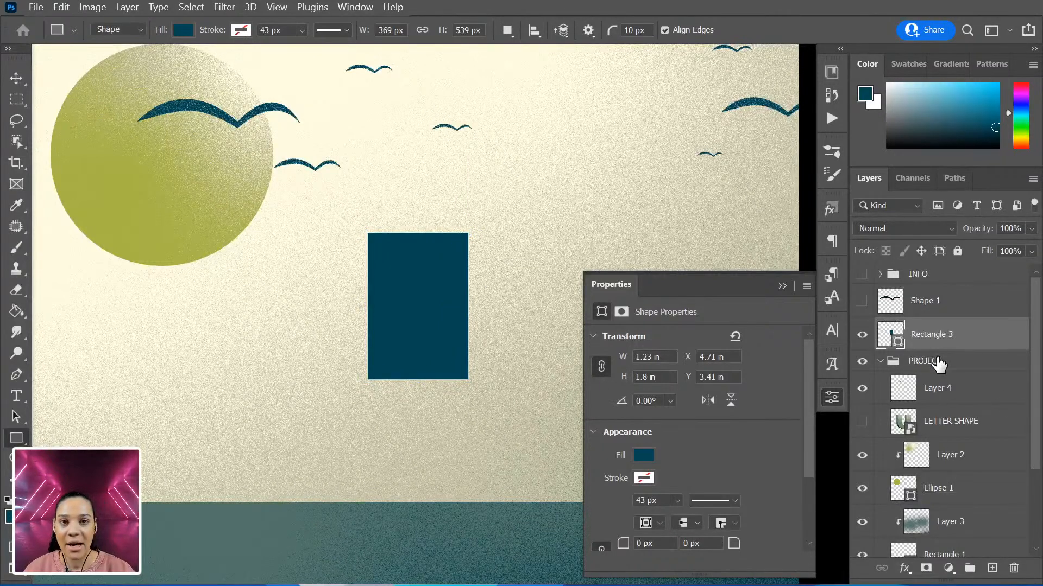
Mask a 50 px round doorknob out of the rectangle near its right edge and rasterize the shape layer
left_click(926, 569)
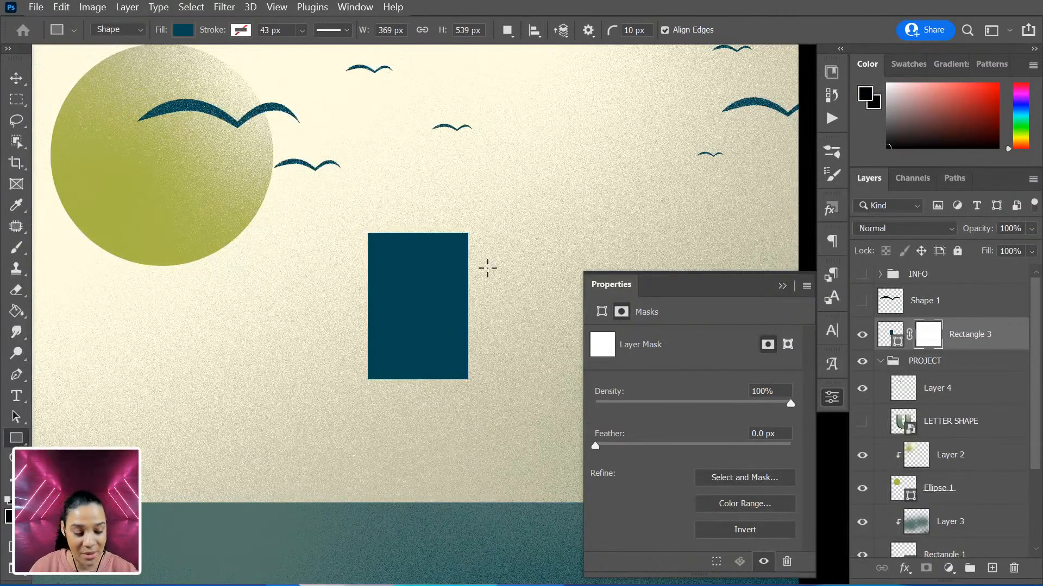
key("b")
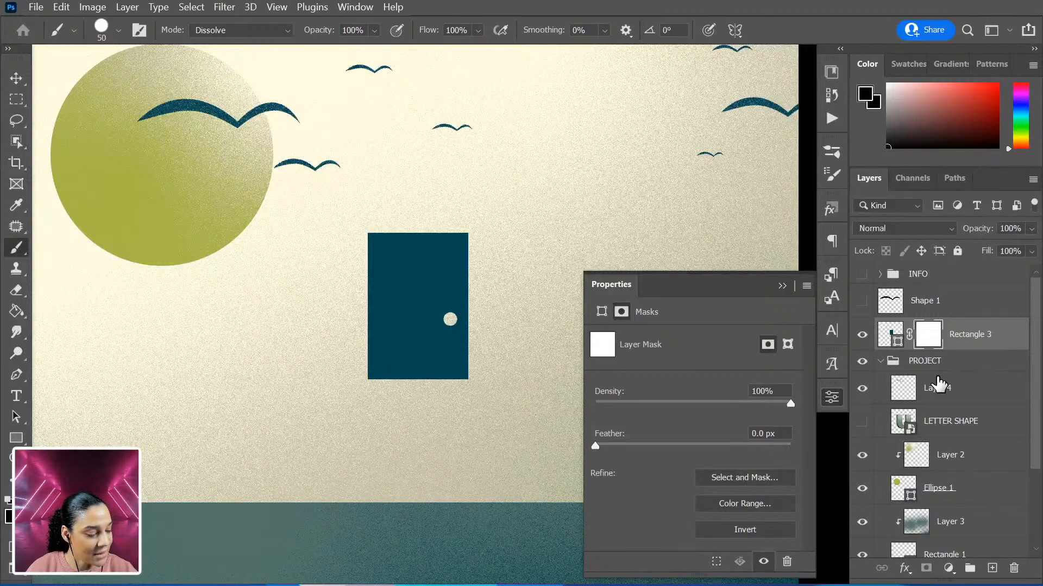
right_click(1007, 346)
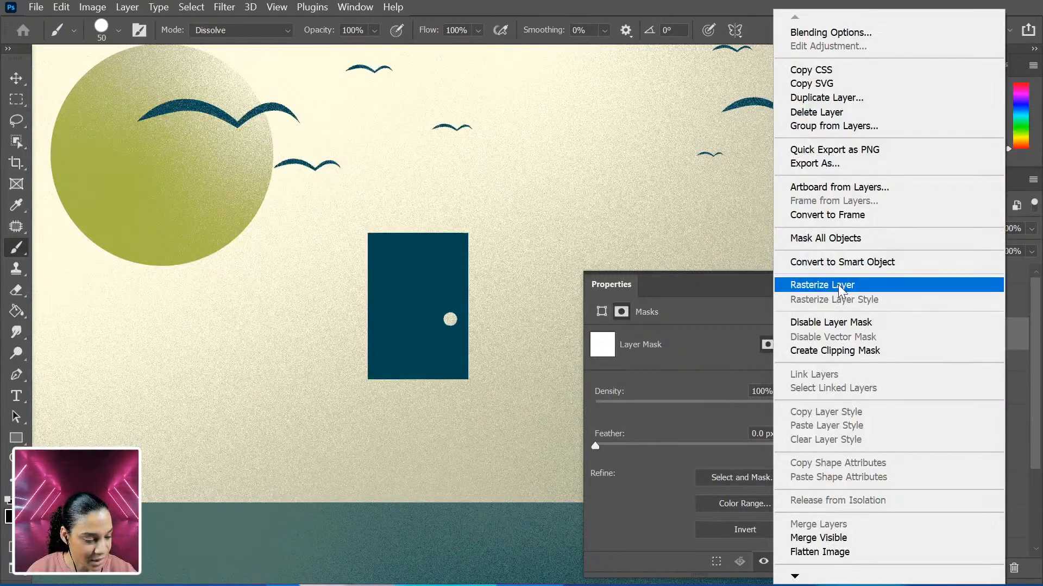
left_click(838, 285)
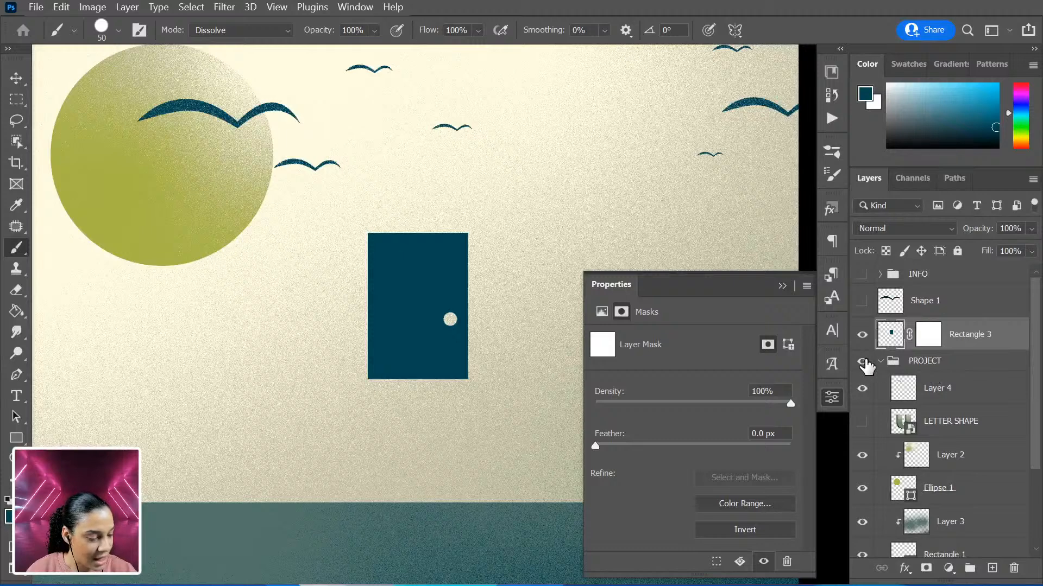
Hide the PROJECT group and scale the door up to about 449%, centred on the canvas
left_click(862, 361)
left_click(891, 334)
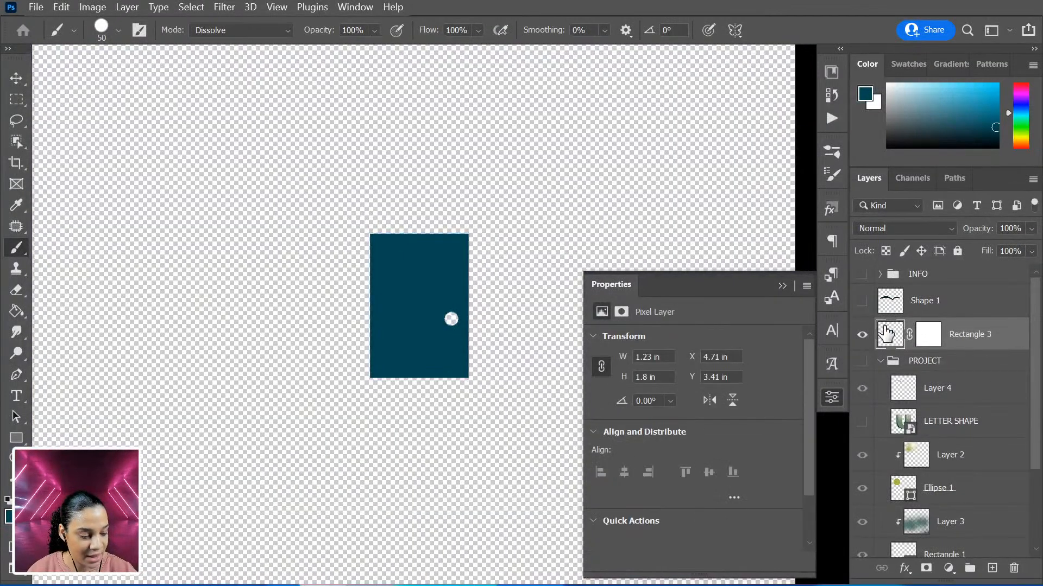
key("ctrl+minus")
key("ctrl+minus")
left_click(825, 401)
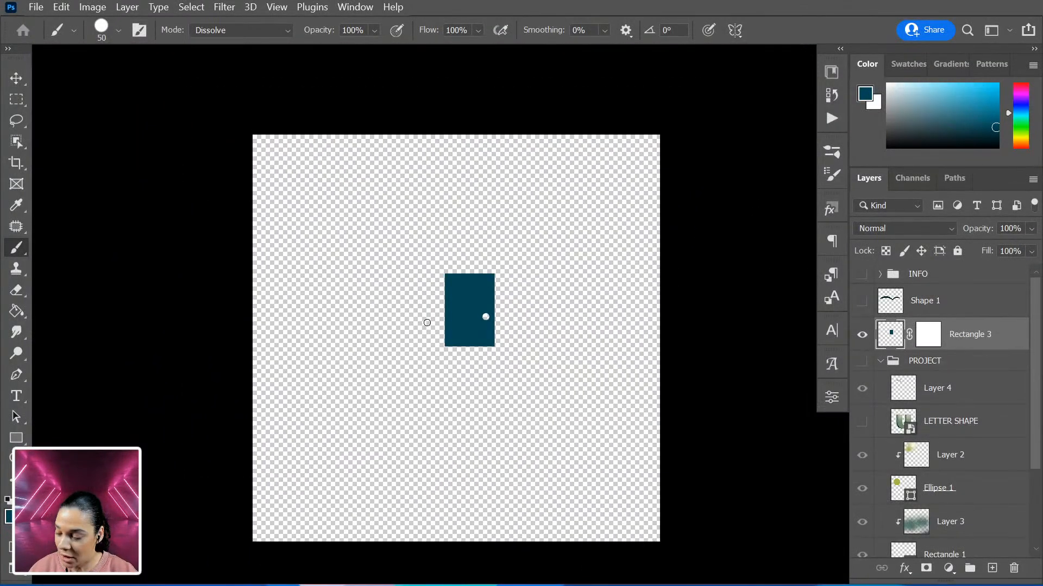
key("ctrl+t")
left_click_drag(495, 272, 643, 186)
left_click_drag(508, 233, 491, 258)
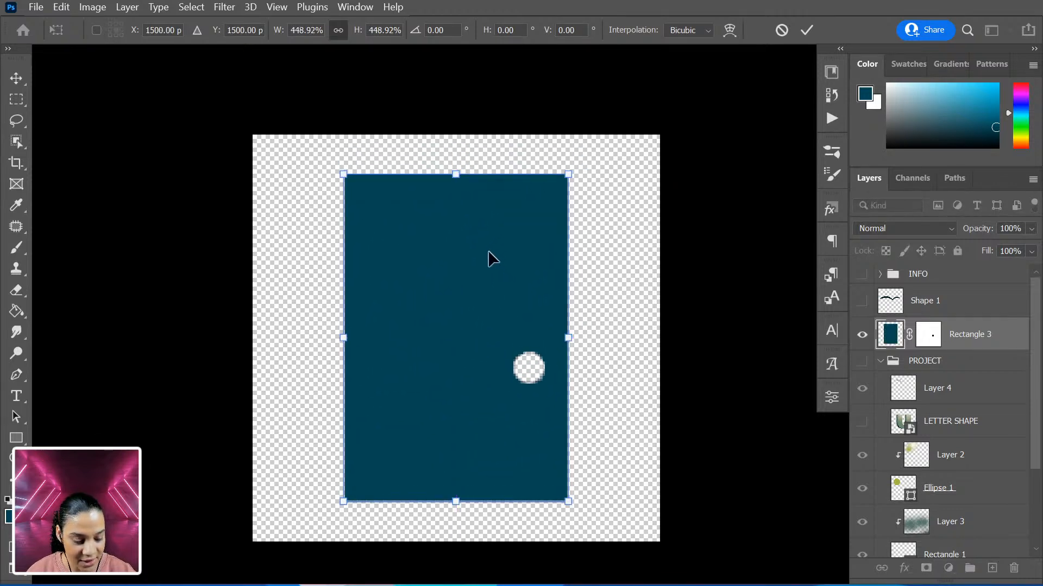
key("Return")
Select the door with a rectangular marquee and define it as a brush preset named "door"
left_click(16, 99)
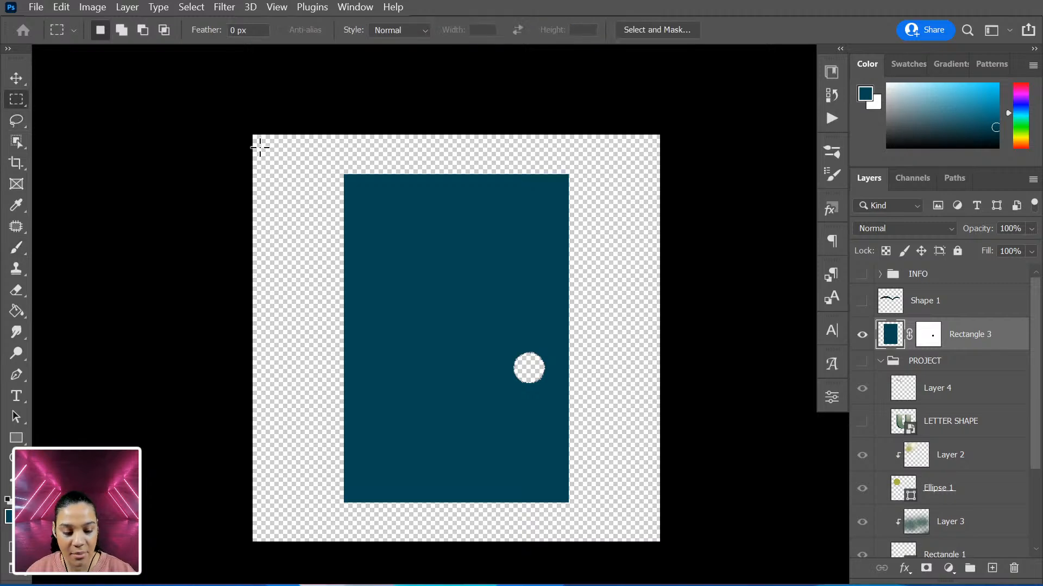
left_click_drag(336, 166, 575, 509)
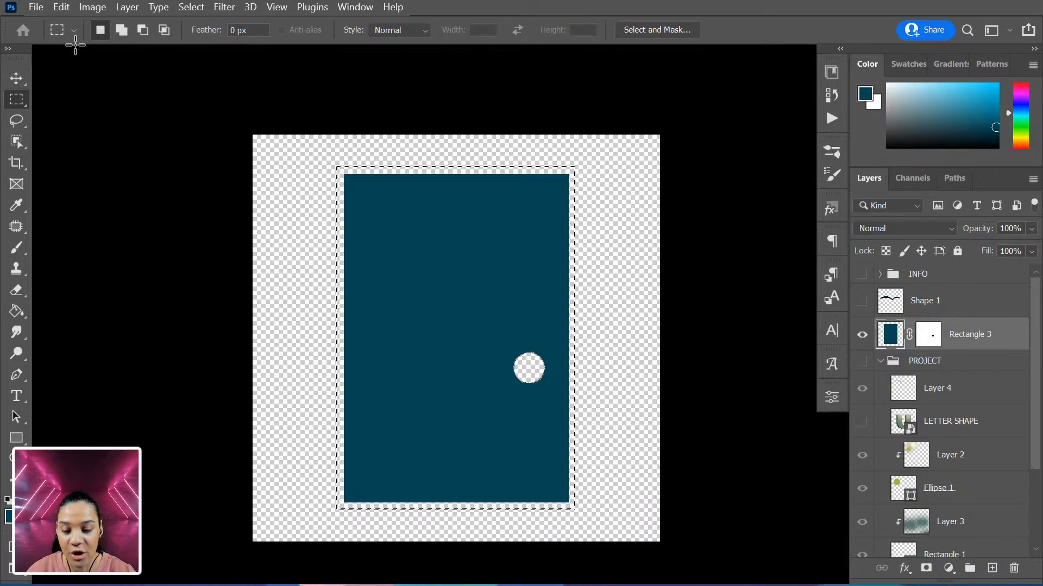
left_click(61, 7)
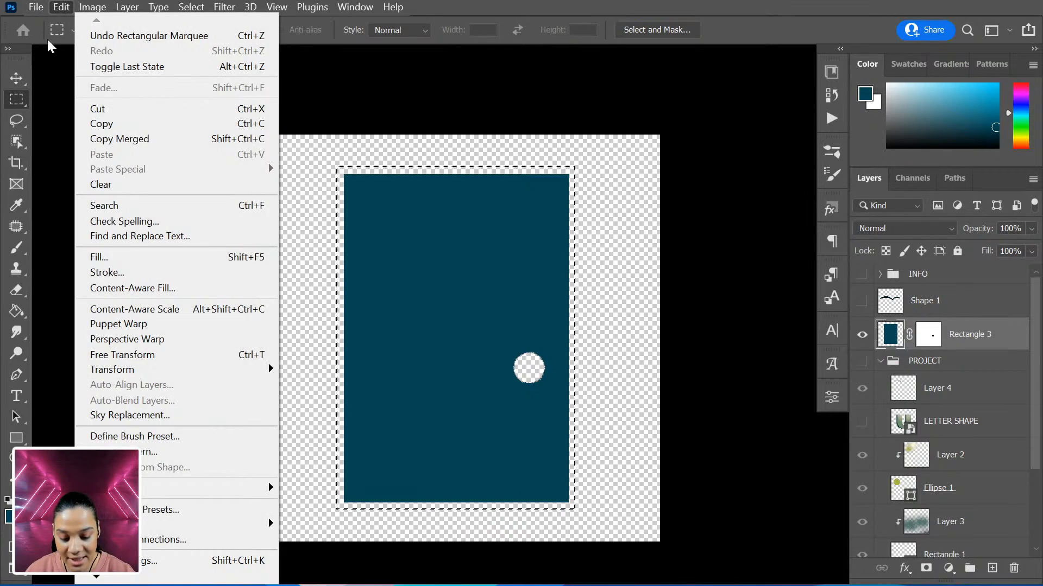
left_click(144, 436)
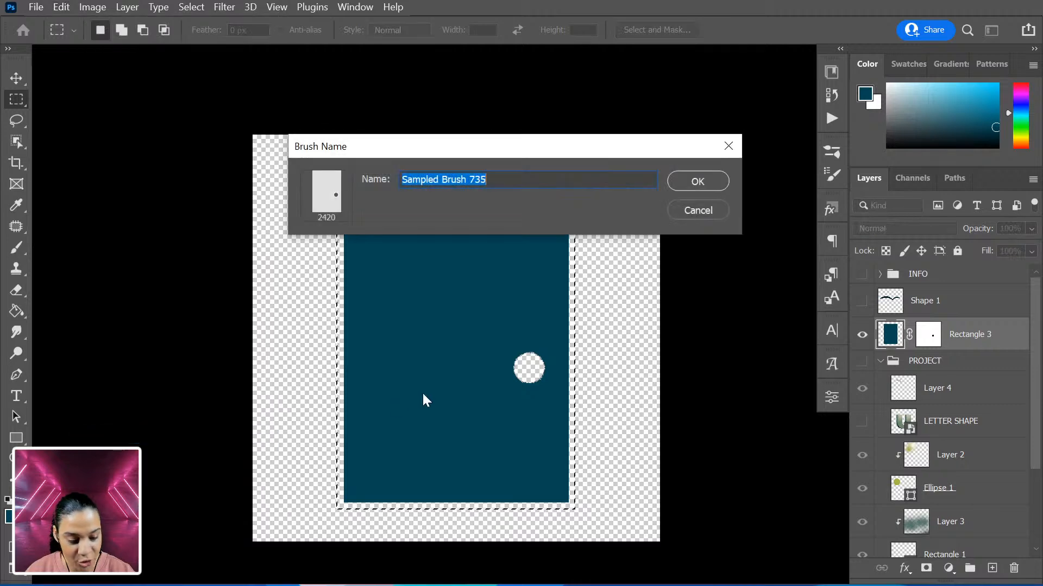
type("door")
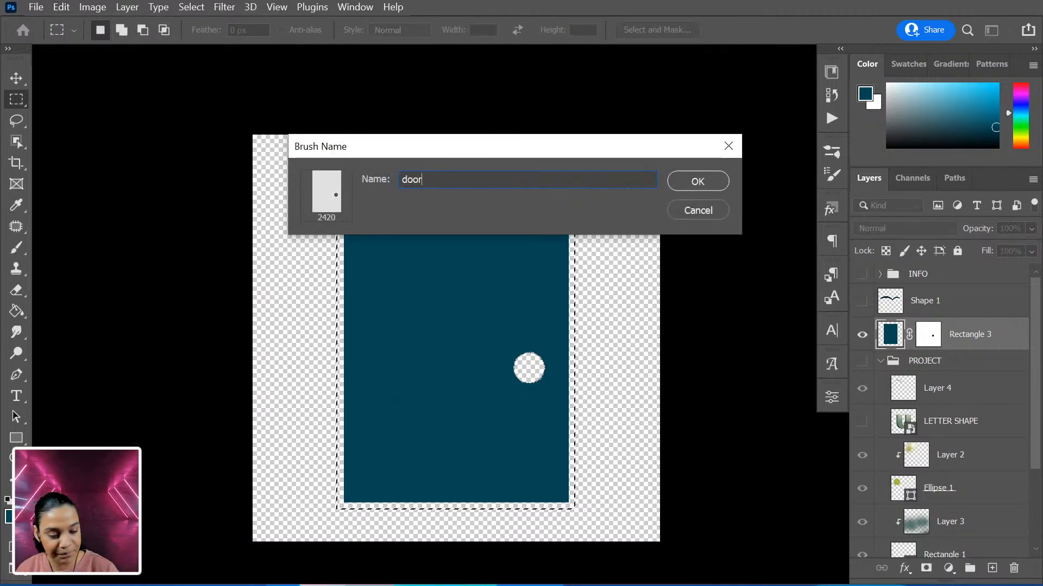
left_click(704, 184)
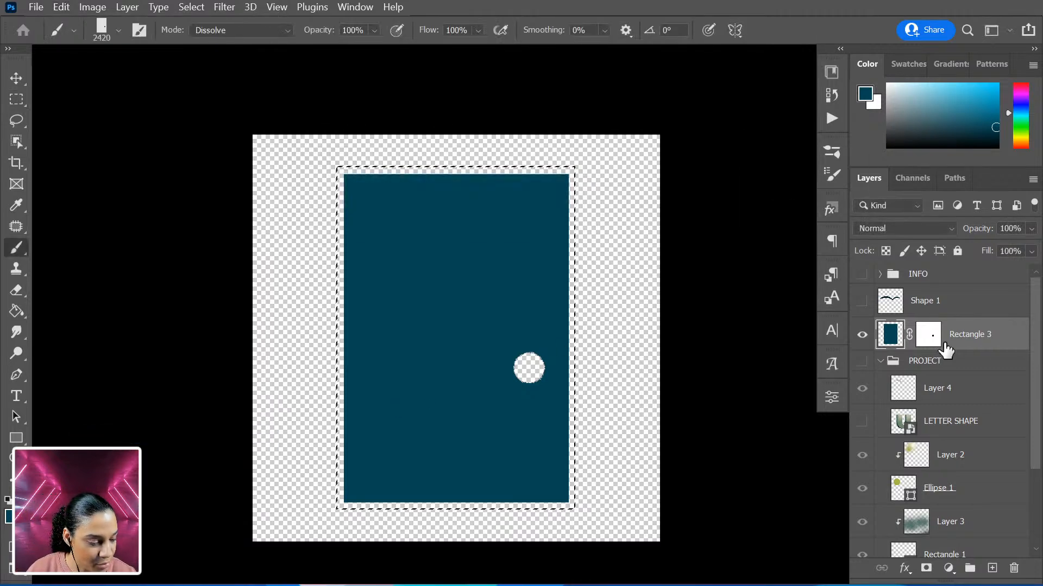
Hide the Rectangle 3 layer, show the PROJECT group and the LETTER SHAPE layer, and clear the selection
left_click(862, 335)
left_click(861, 361)
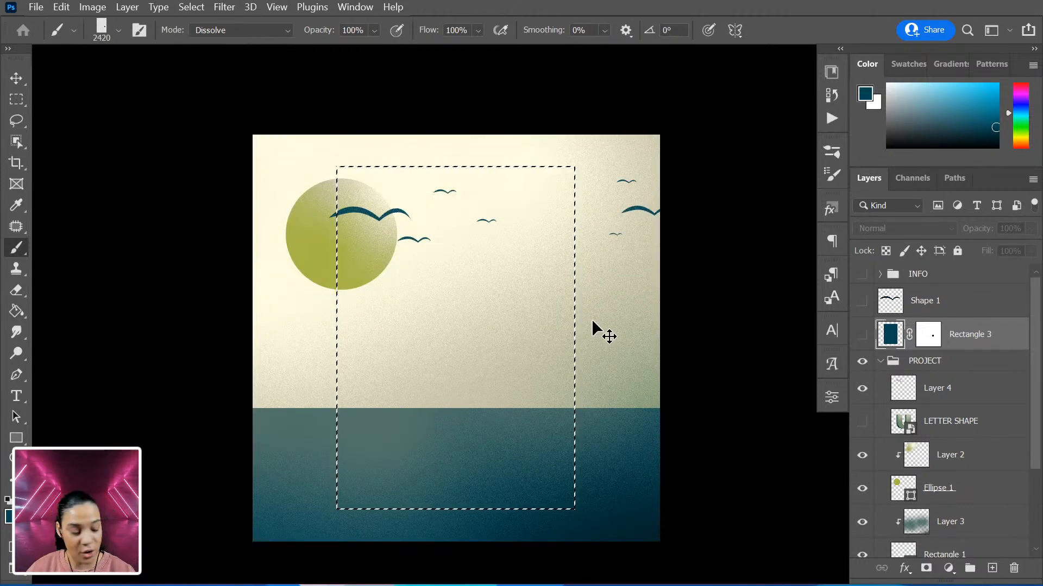
key("ctrl+d")
left_click(862, 422)
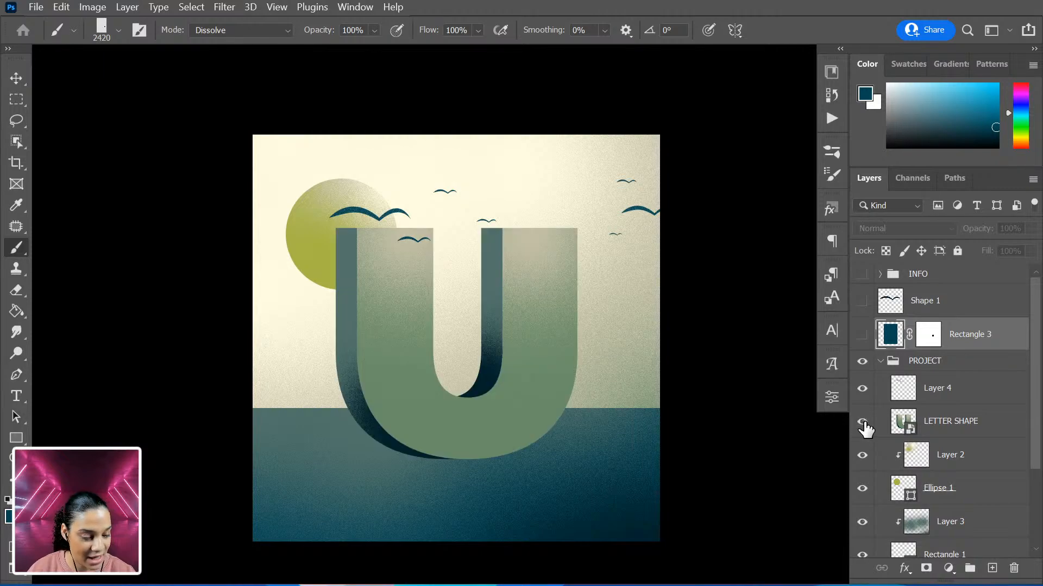
key("ctrl+plus")
key("ctrl+plus")
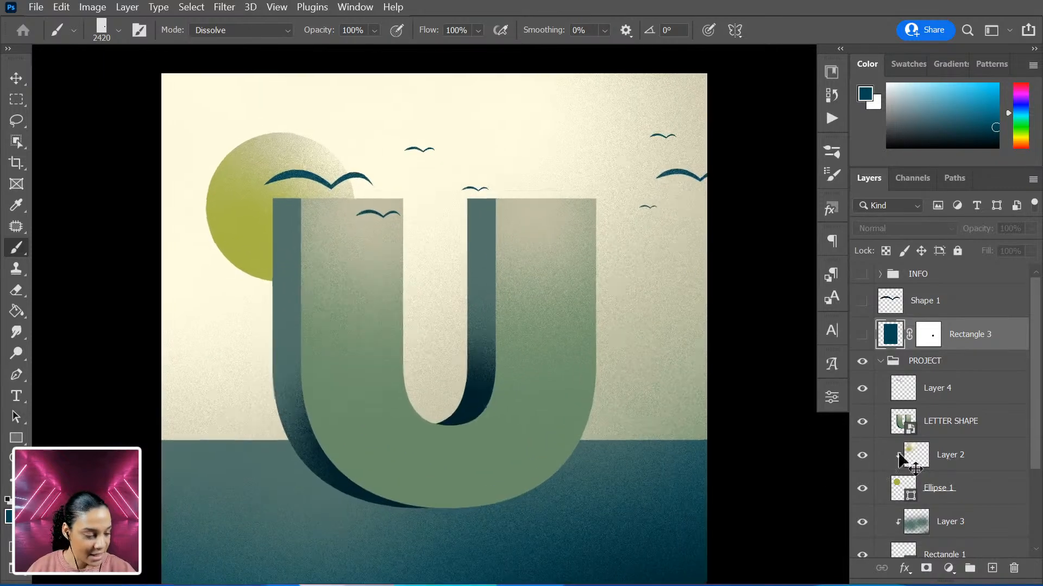
Add a new empty layer above LETTER SHAPE and clip it to the letter
left_click(1002, 426)
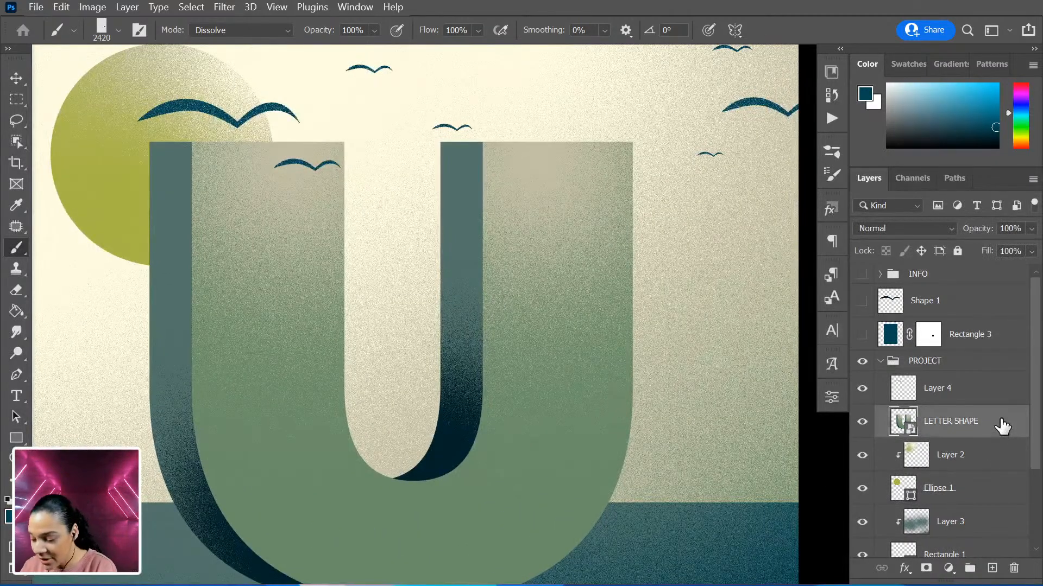
key("ctrl+shift+alt+n")
right_click(1002, 427)
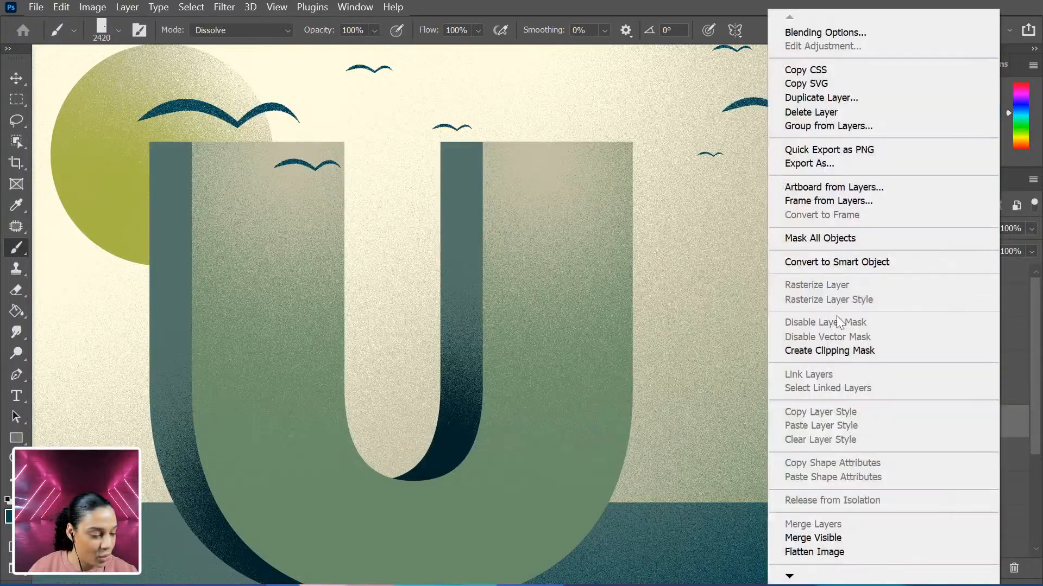
left_click(831, 351)
Set the door brush to 400 px and stamp one door at the bottom centre of the letter U, running to its lower edge
scroll(446, 413, "down", 5)
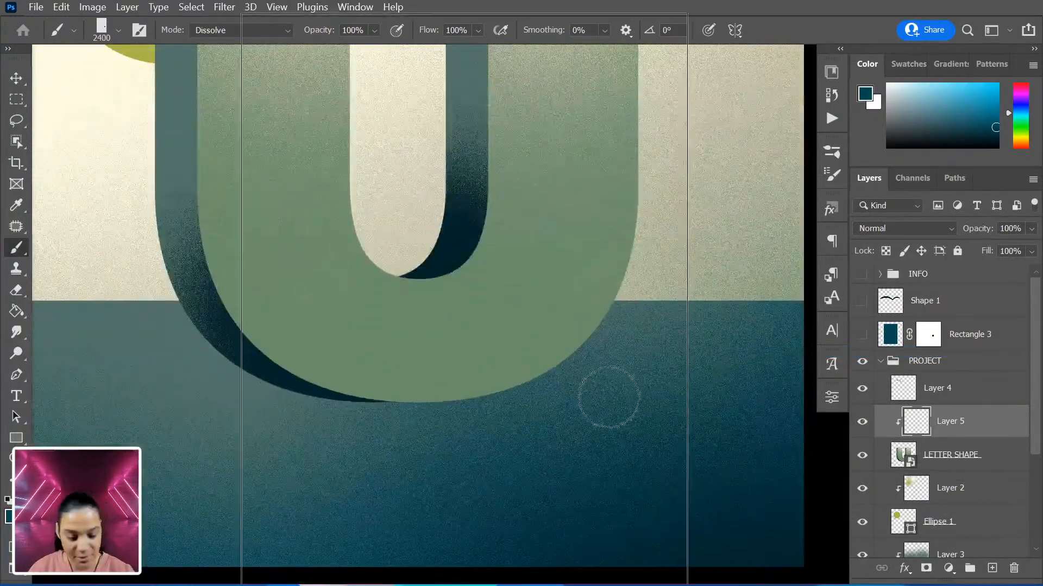
key("bracketleft")
key("bracketleft")
key("bracketleft")
key("bracketleft")
key("bracketleft")
key("bracketleft")
key("bracketleft")
key("bracketleft")
key("bracketleft")
key("bracketleft")
key("bracketleft")
key("bracketleft")
key("bracketleft")
key("bracketleft")
key("bracketleft")
key("bracketleft")
key("bracketleft")
key("bracketleft")
key("bracketleft")
key("bracketleft")
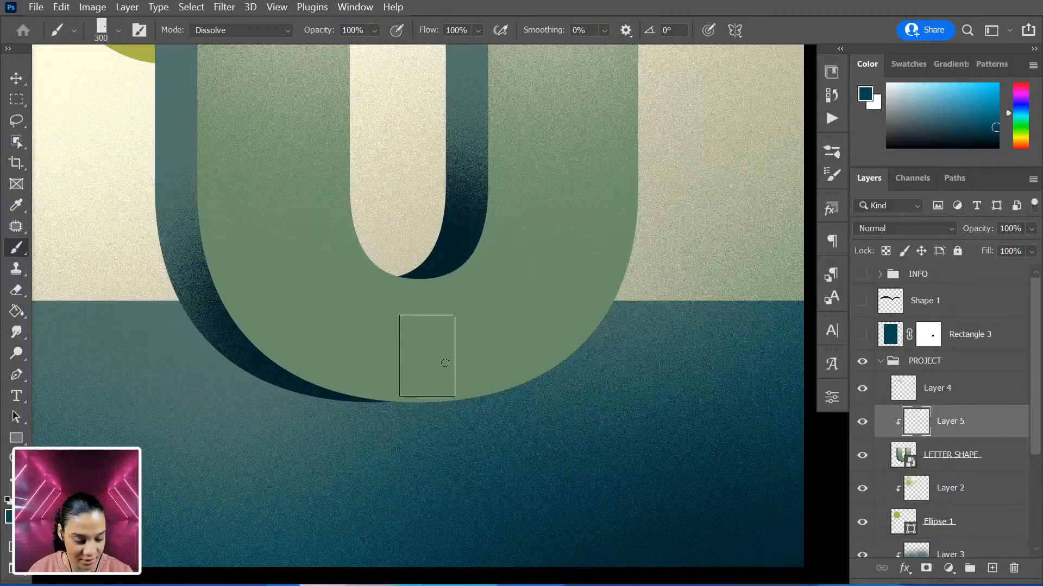
key("bracketright")
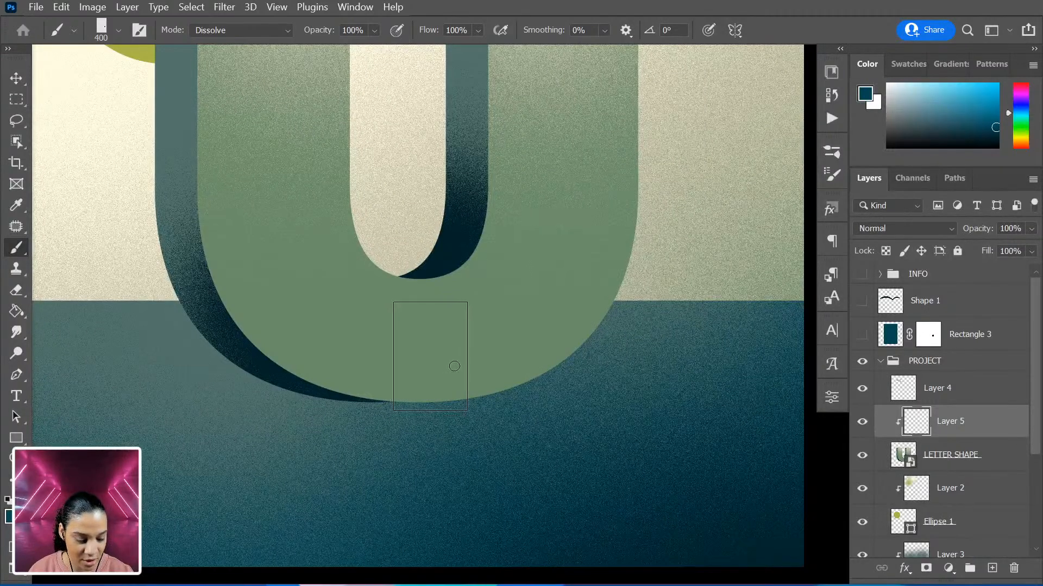
left_click(454, 366)
key("ctrl+d")
key("ctrl+0")
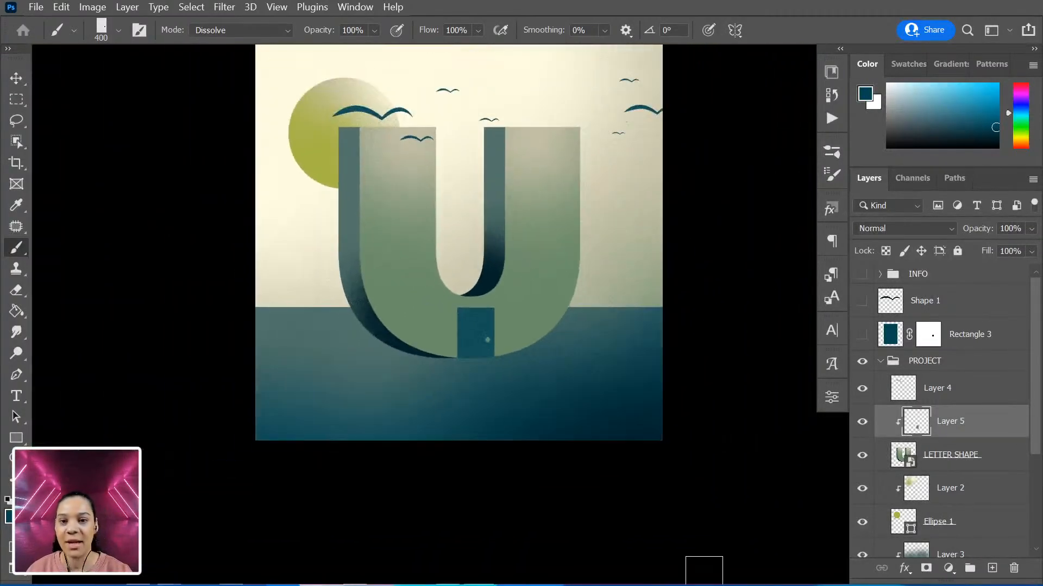
key("ctrl+plus")
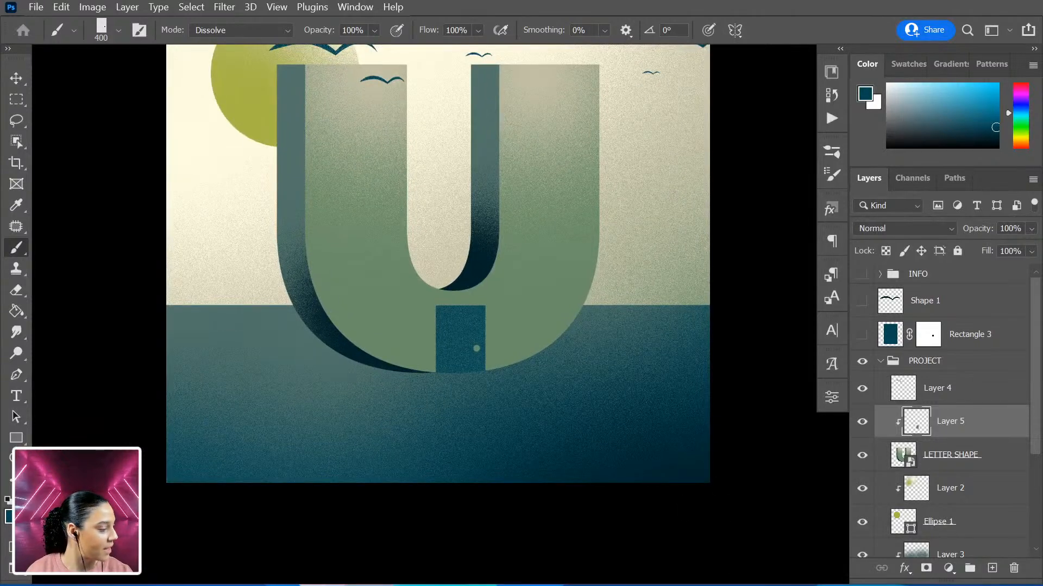
key("ctrl+plus")
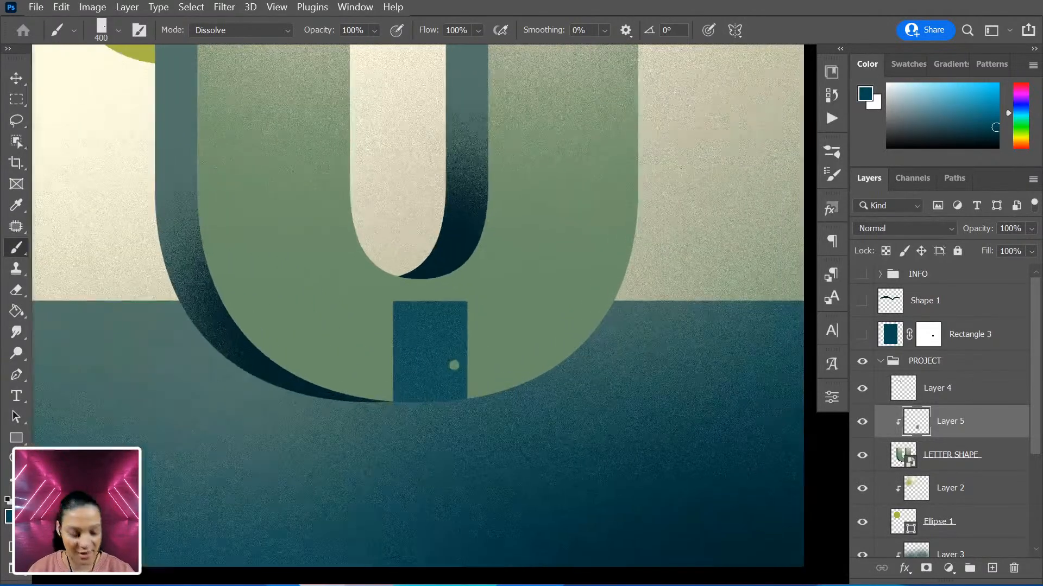
Undo the door stamp and restamp it slightly lower and further left at the base of the letter U
key("ctrl+z")
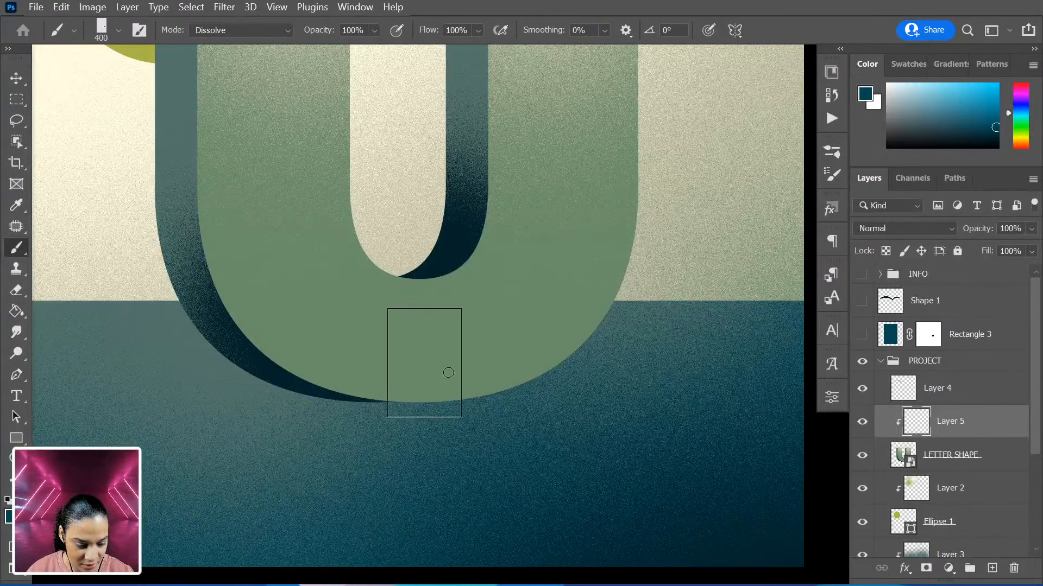
left_click(447, 373)
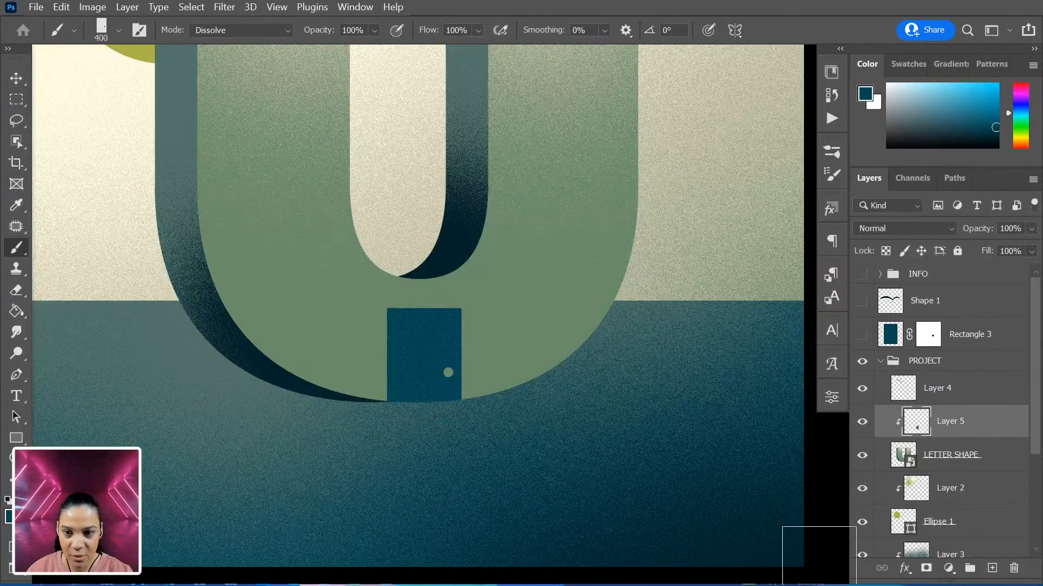
key("ctrl+minus")
key("ctrl+plus")
key("ctrl+plus")
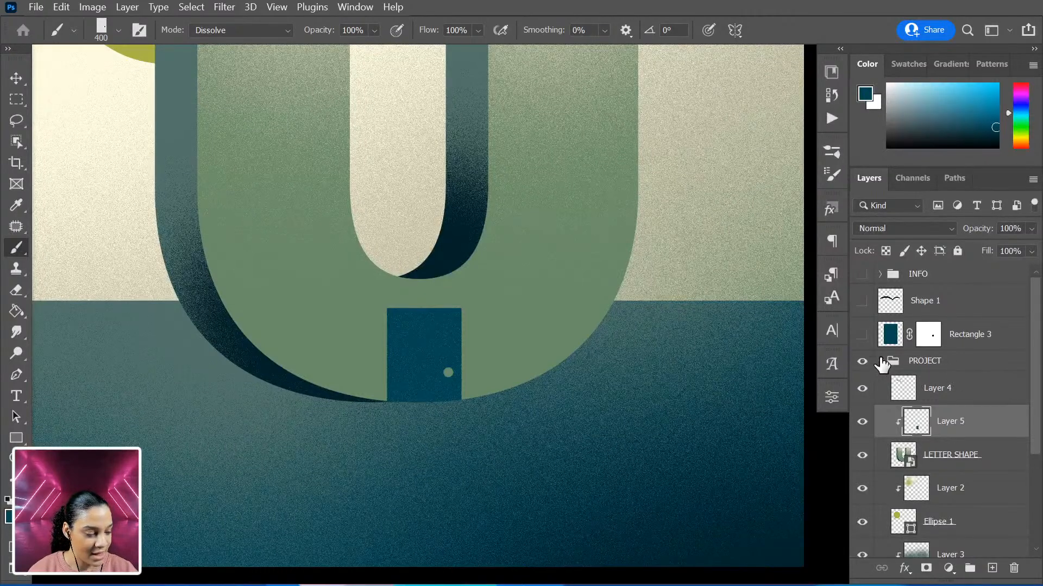
Add a new empty layer at the top of the PROJECT group and choose the Hard Round Pressure Size brush
left_click(994, 367)
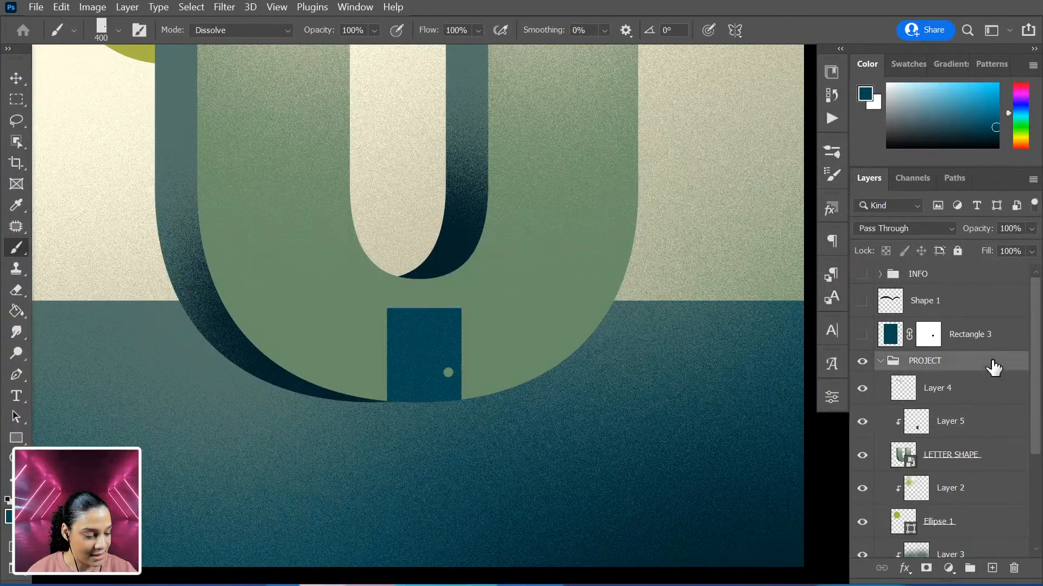
key("ctrl+shift+alt+n")
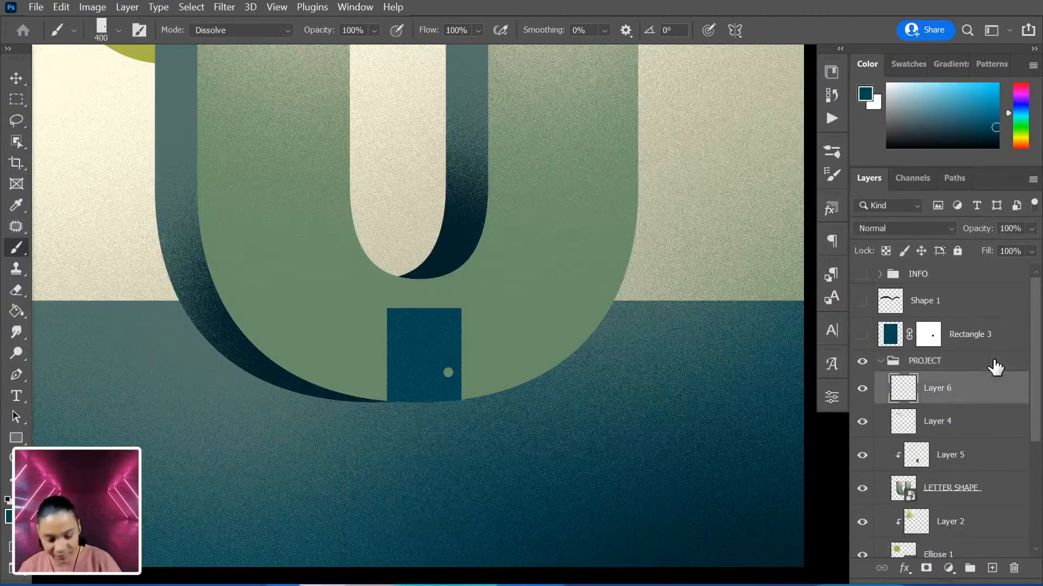
left_click_drag(635, 275, 459, 325)
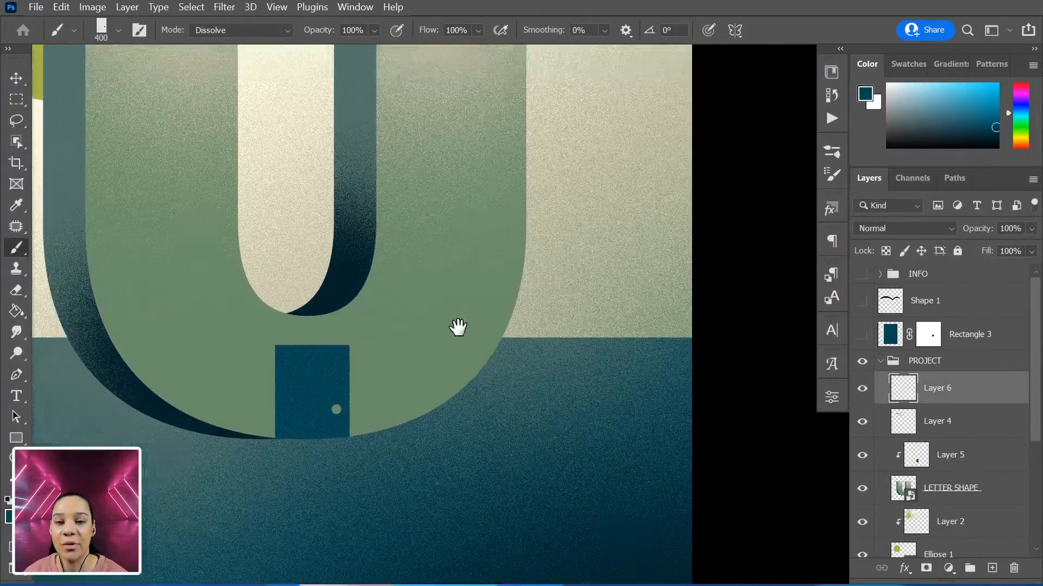
right_click(484, 307)
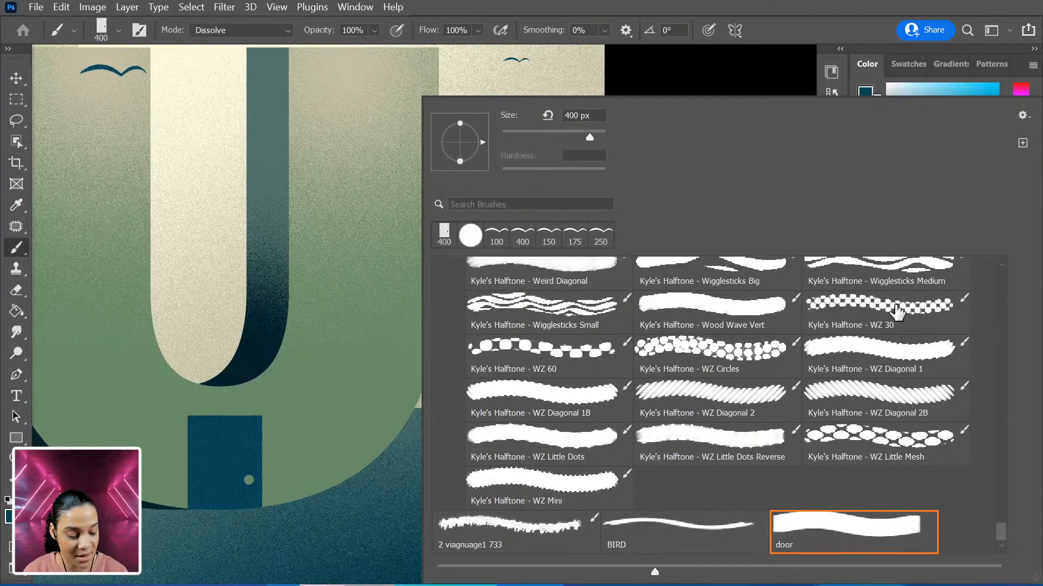
mouse_move(997, 540)
left_mouse_down()
mouse_move(1000, 280)
mouse_move(1005, 340)
mouse_move(1002, 301)
left_mouse_up()
left_click(547, 369)
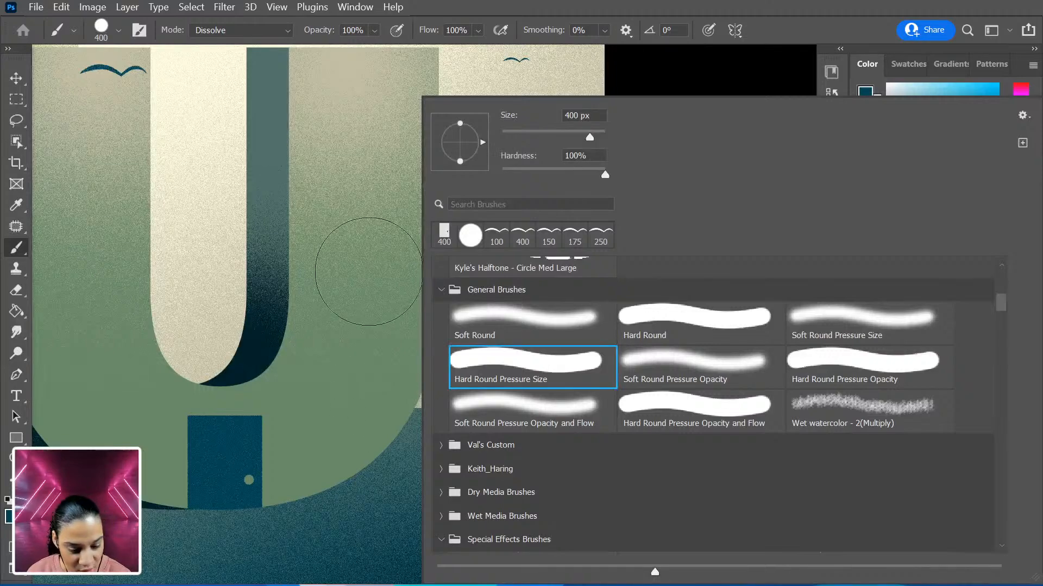
mouse_move(374, 269)
left_mouse_down()
mouse_move(381, 396)
mouse_move(482, 421)
left_mouse_up()
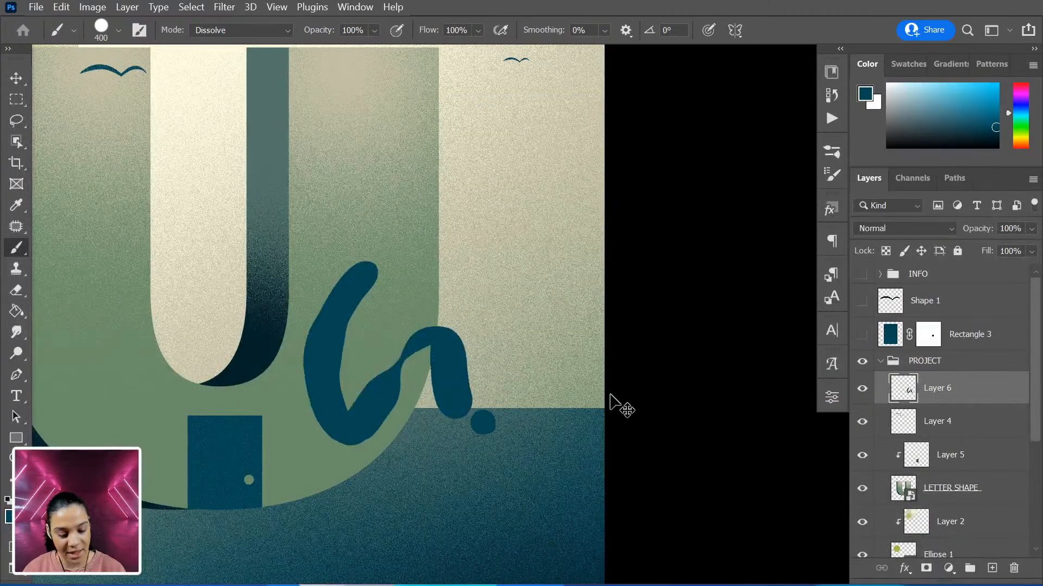
key("ctrl+z")
key("ctrl+z")
Reduce the brush to about 45 px and paint a small dark teal bush of rounded leaves just right of the door
scroll(524, 333, "up", 5)
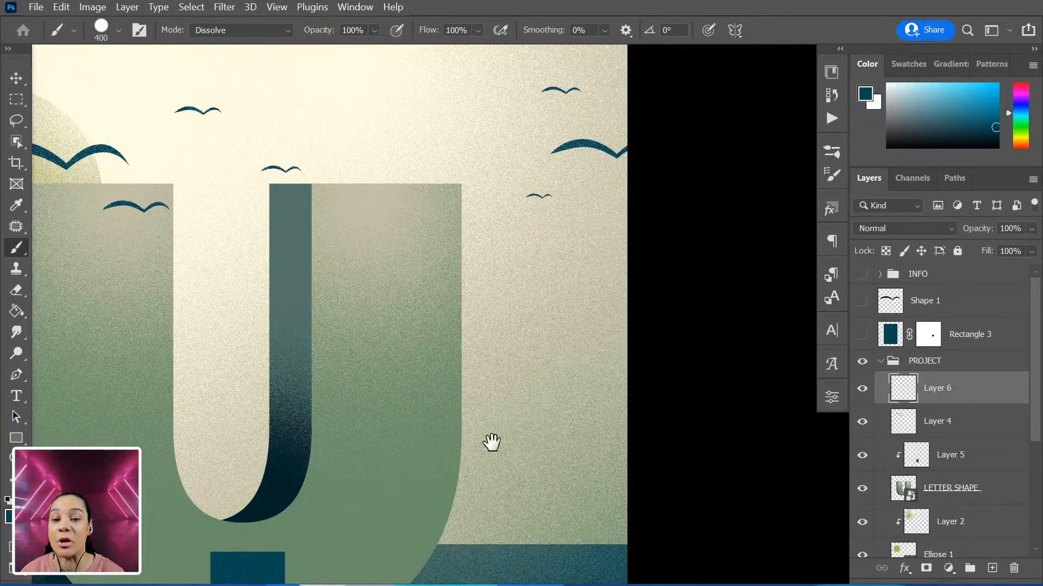
left_click_drag(490, 443, 491, 299)
key("bracketleft")
key("bracketleft")
key("bracketleft")
key("bracketleft")
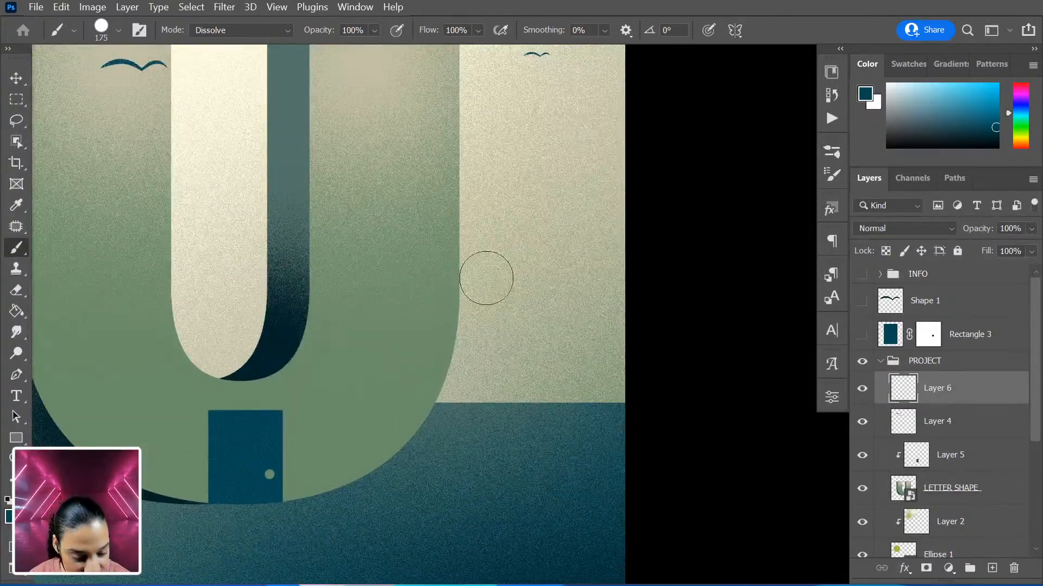
key("bracketleft")
key("bracketleft")
key("bracketleft")
key("ctrl+plus")
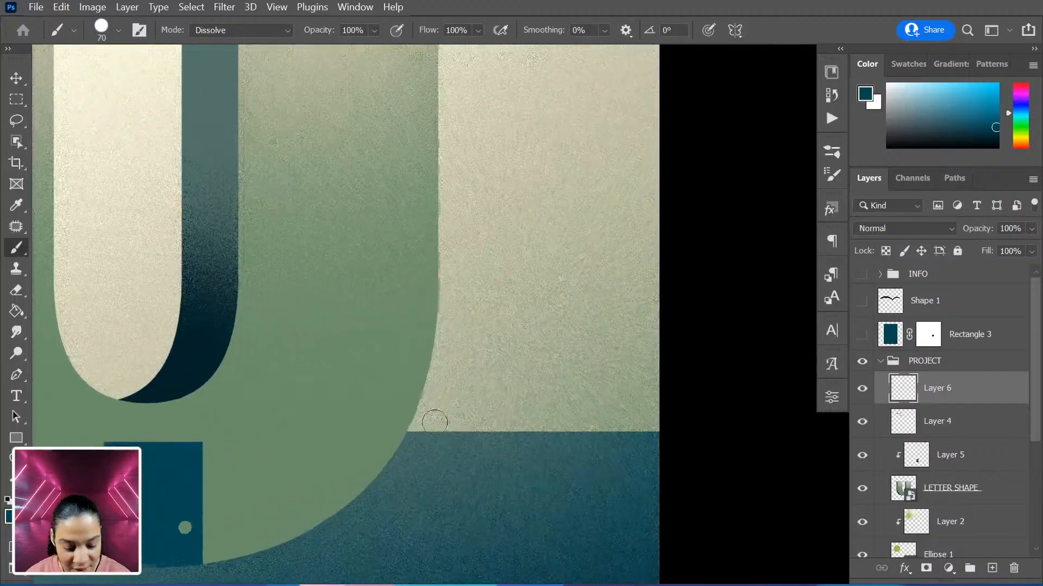
left_click_drag(366, 489, 503, 251)
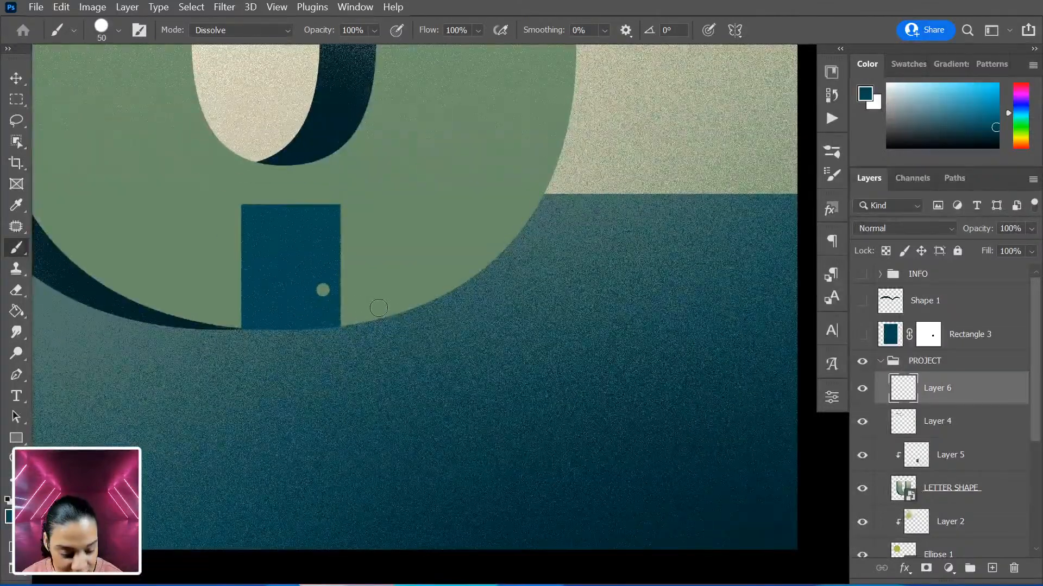
mouse_move(375, 329)
left_mouse_down()
mouse_move(359, 305)
mouse_move(383, 329)
mouse_move(393, 302)
mouse_move(386, 322)
mouse_move(413, 298)
mouse_move(394, 322)
mouse_move(445, 313)
mouse_move(391, 328)
left_mouse_up()
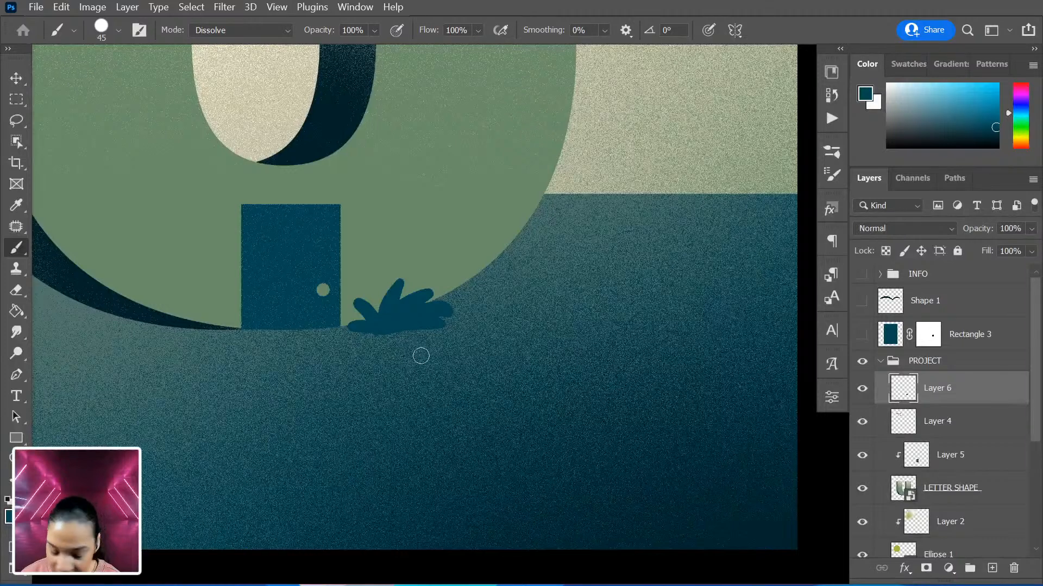
Erase along the bush's underside to give it a straight base, and trim its right leaves with a smaller 35 px eraser
key("e")
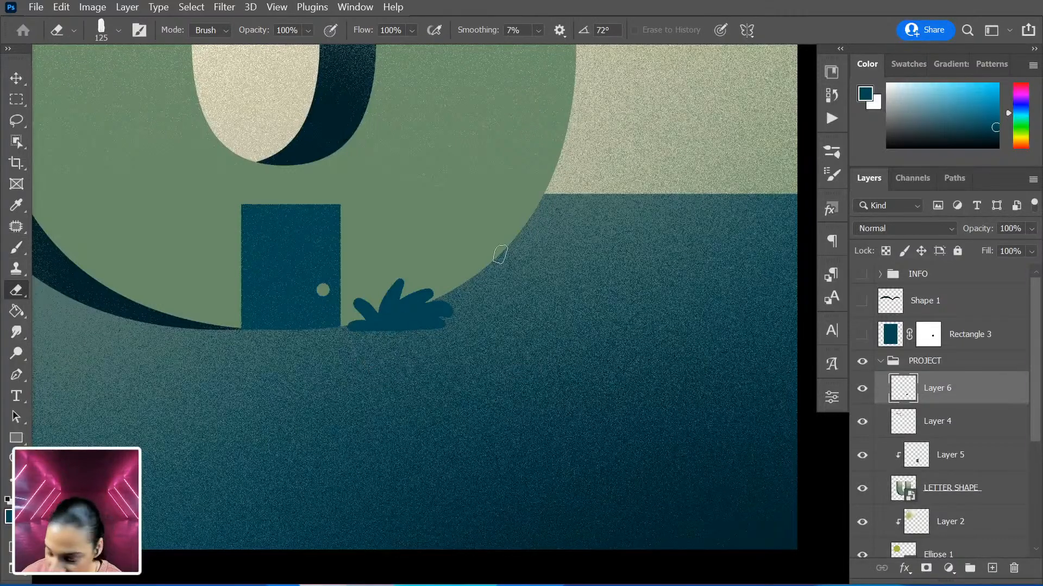
left_click(345, 332)
left_click(503, 326, "shift")
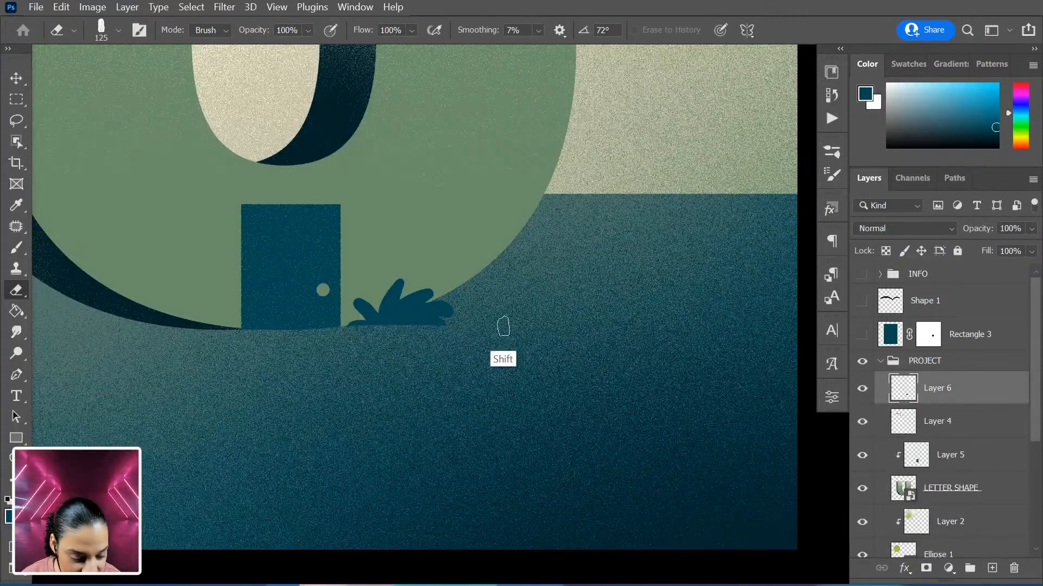
key("ctrl+plus")
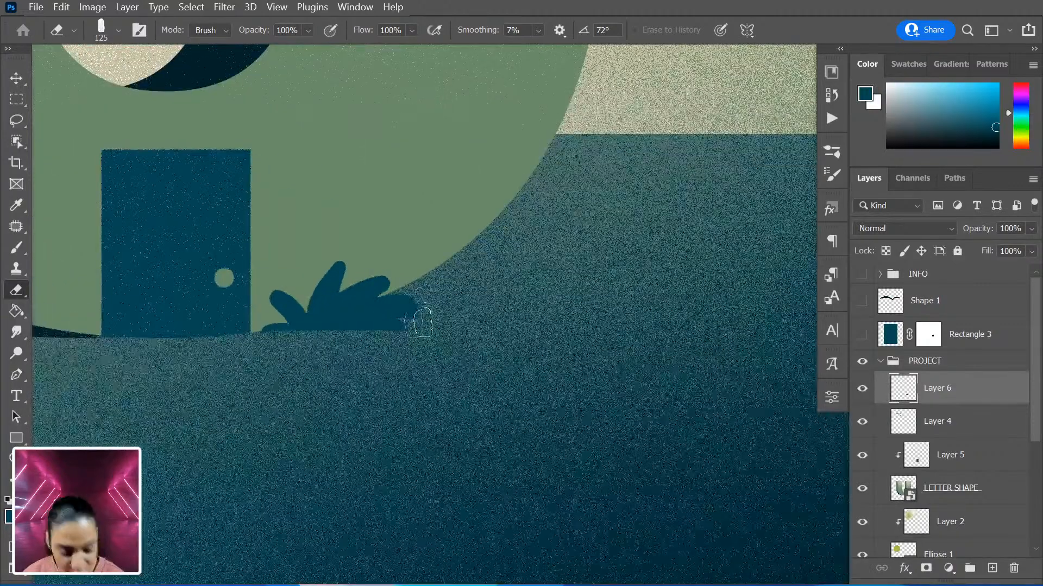
key("bracketleft")
key("bracketleft")
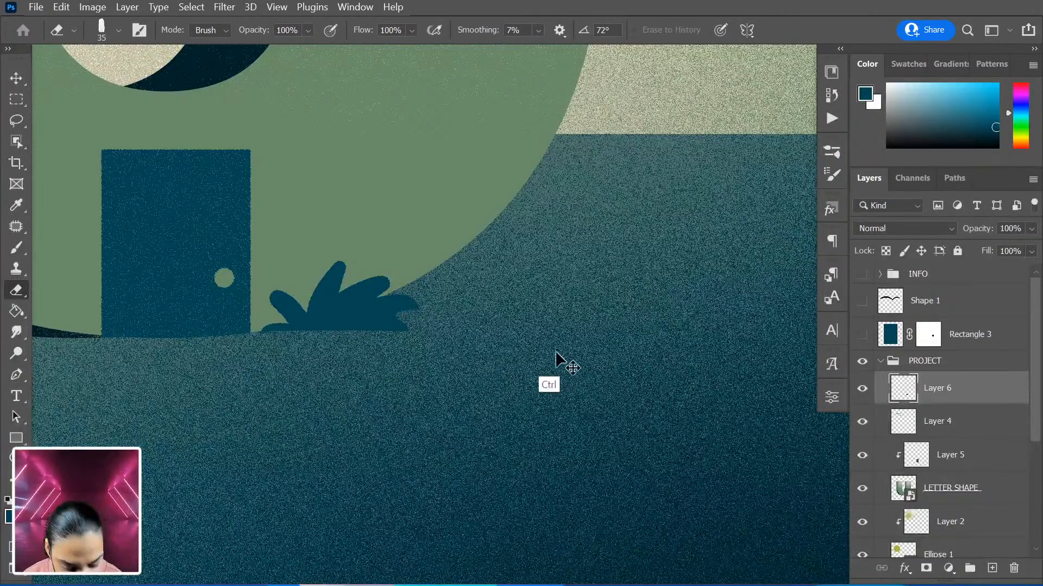
Move the bush layer, Layer 6, out of the PROJECT group to just above Shape 1
key("ctrl+minus")
key("ctrl+minus")
key("ctrl+minus")
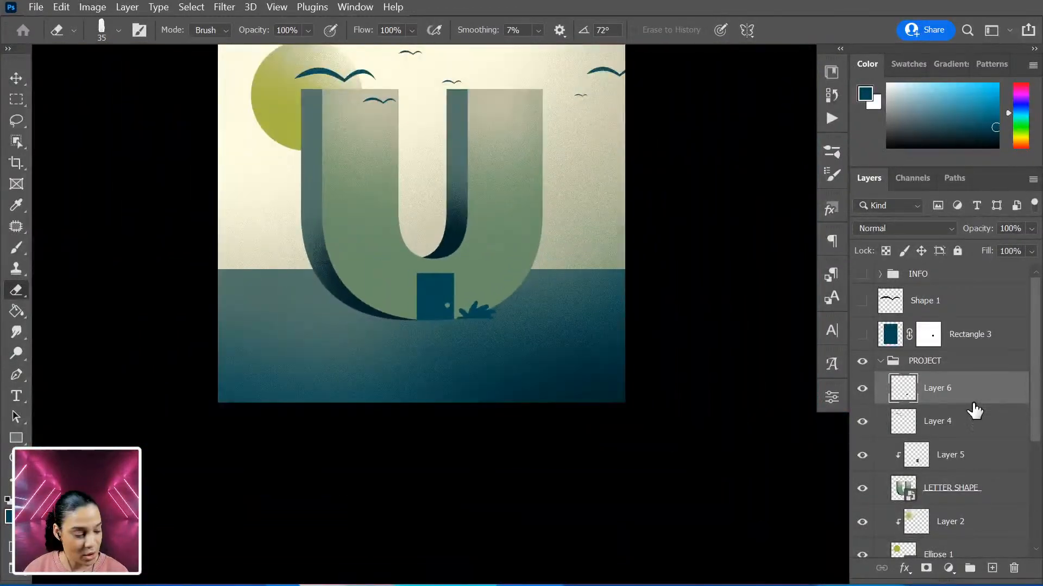
left_click_drag(973, 407, 962, 288)
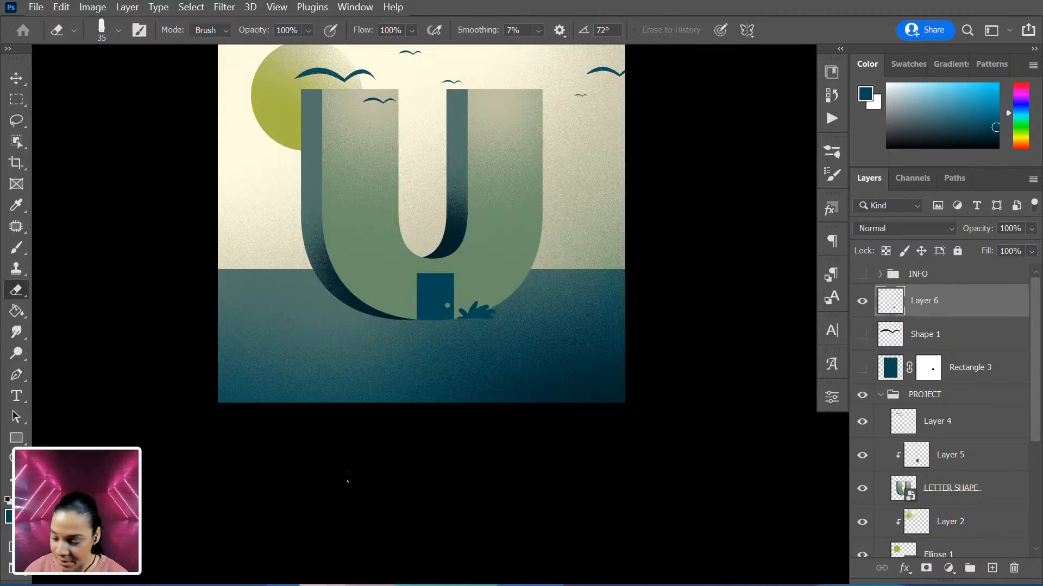
Scale the bush up proportionally to about 780% and move it over the middle of the letter U
key("ctrl+t")
left_click_drag(493, 302, 633, 233)
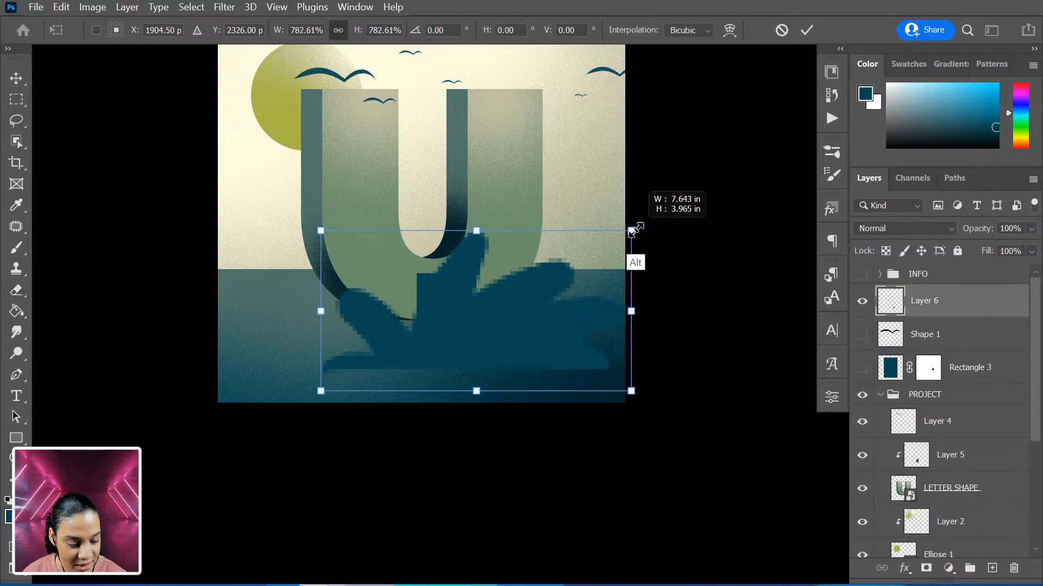
left_click_drag(504, 319, 489, 266)
key("Return")
key("e")
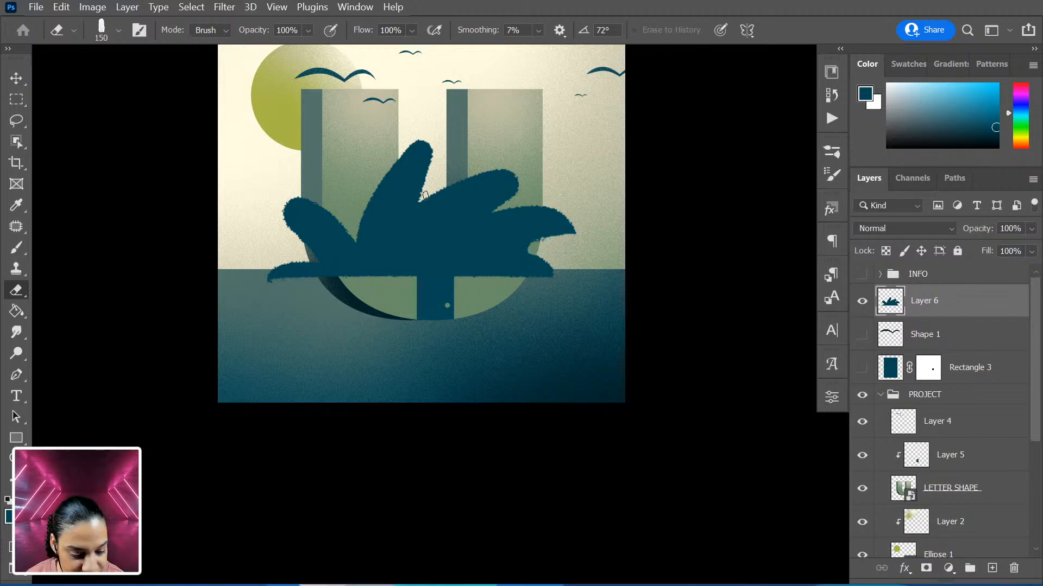
Sharpen the enlarged bush's leaf tips with a 150 px eraser and touch up its edges with the brush
left_click_drag(425, 196, 554, 179)
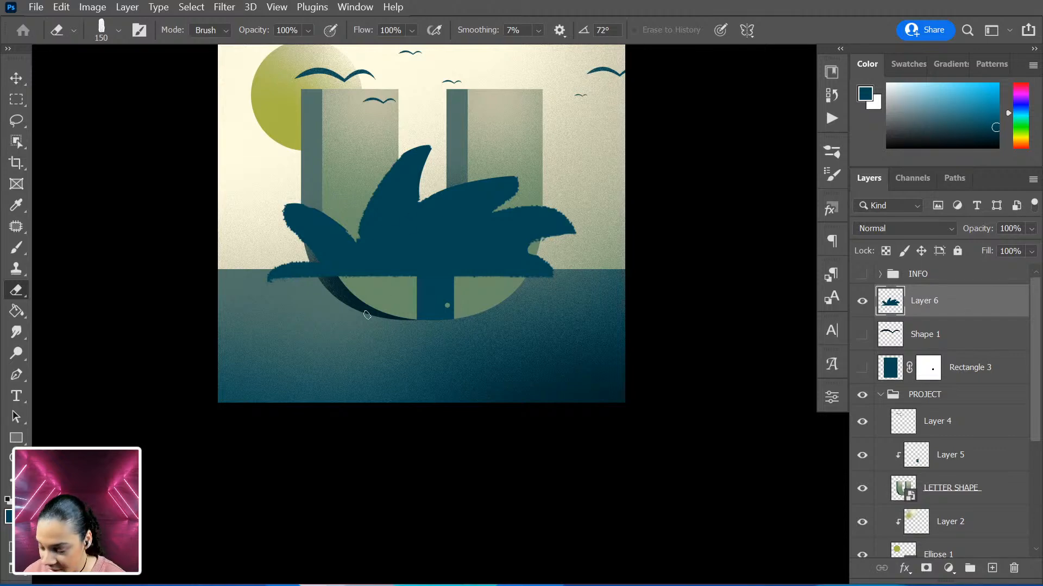
key("b")
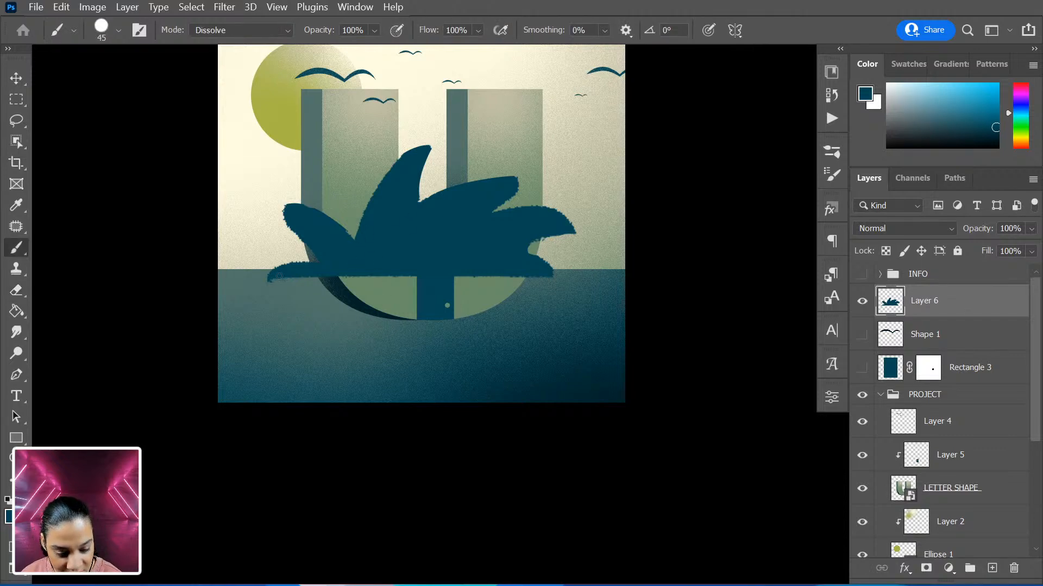
key("e")
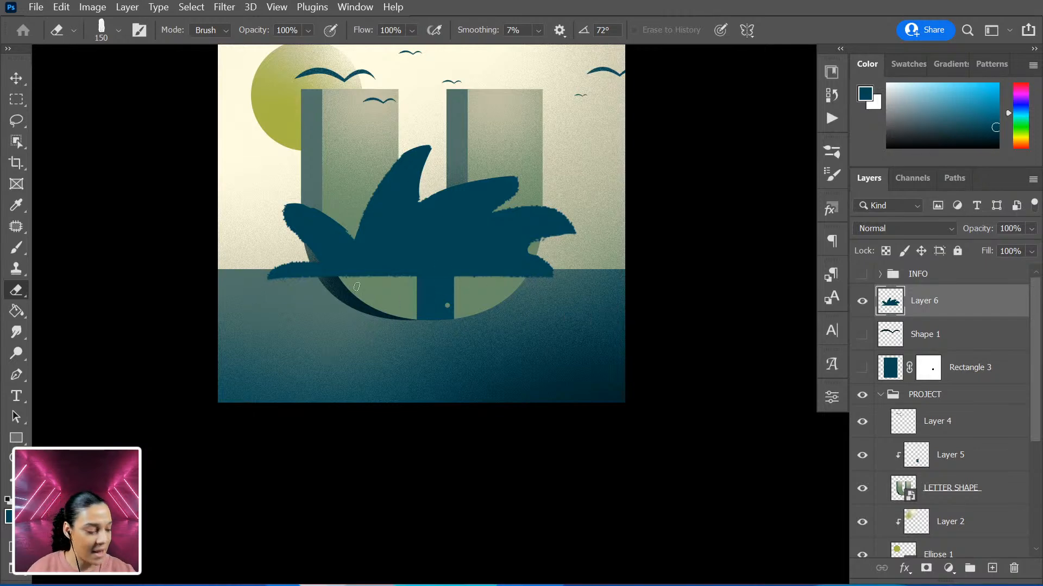
Collapse and hide the PROJECT group, and enlarge the bush to nearly the full canvas width
left_click(881, 395)
left_click(861, 394)
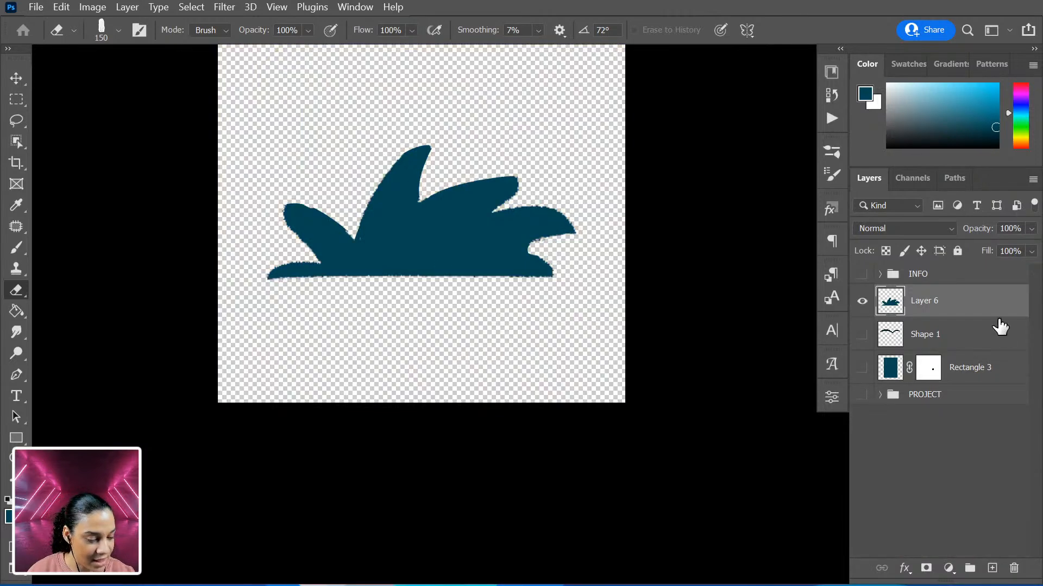
key("ctrl+minus")
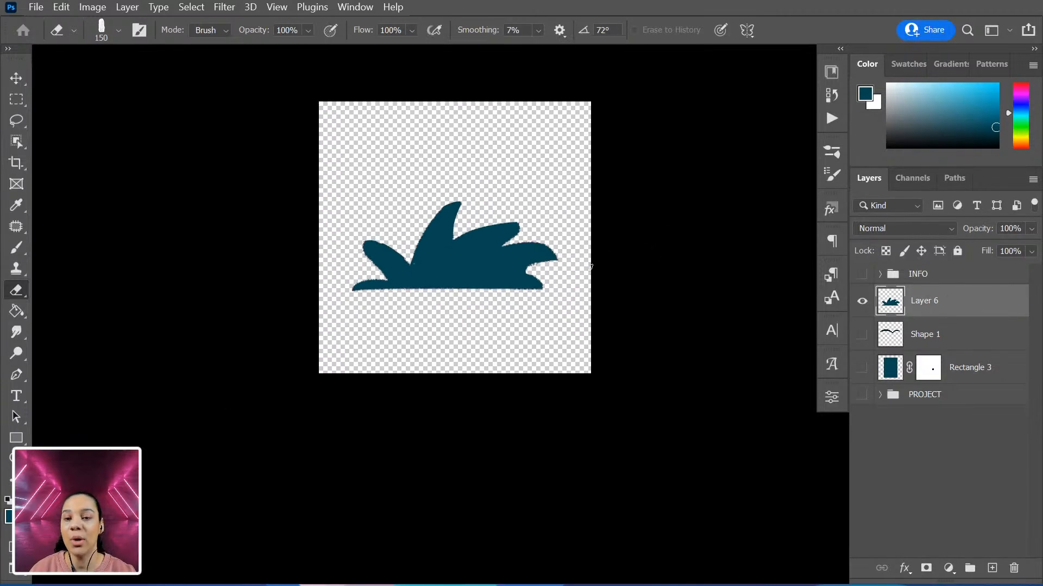
key("ctrl+t")
left_click_drag(559, 198, 589, 179)
key("Return")
key("e")
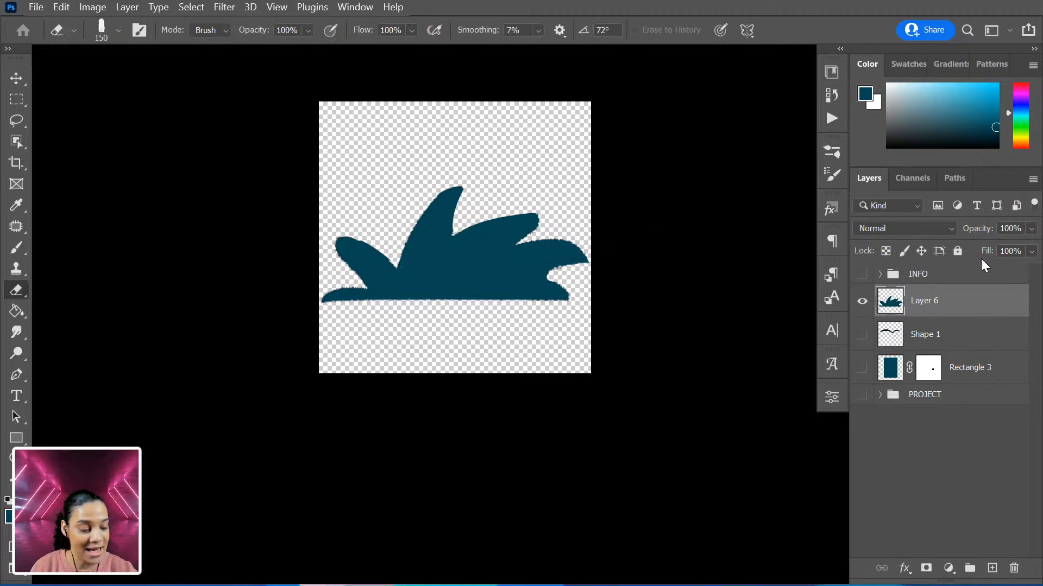
Select the whole bush with a rectangular marquee and define it as a brush preset
left_click(17, 100)
left_click_drag(321, 176, 597, 325)
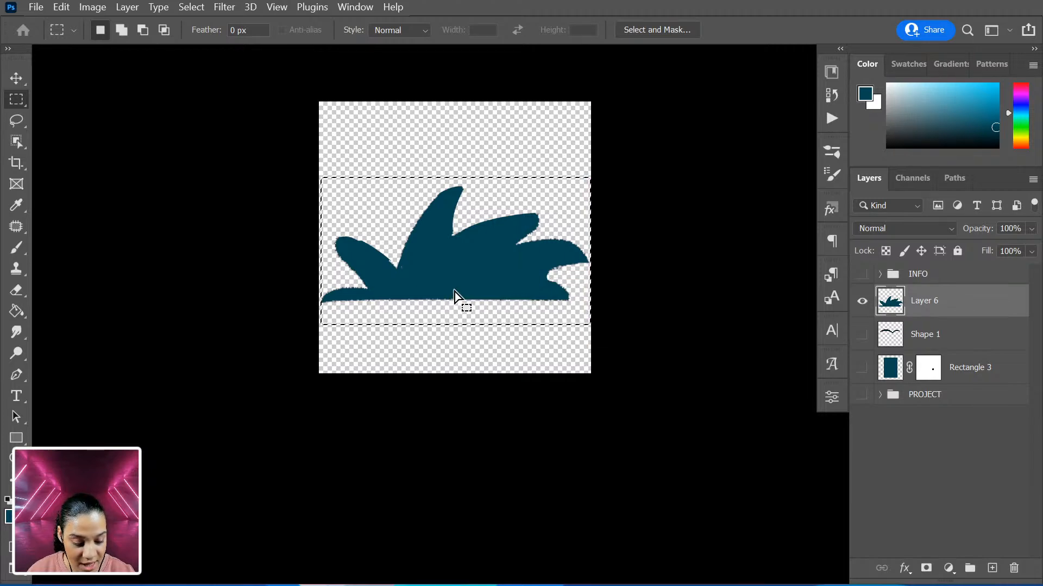
left_click_drag(389, 235, 412, 238)
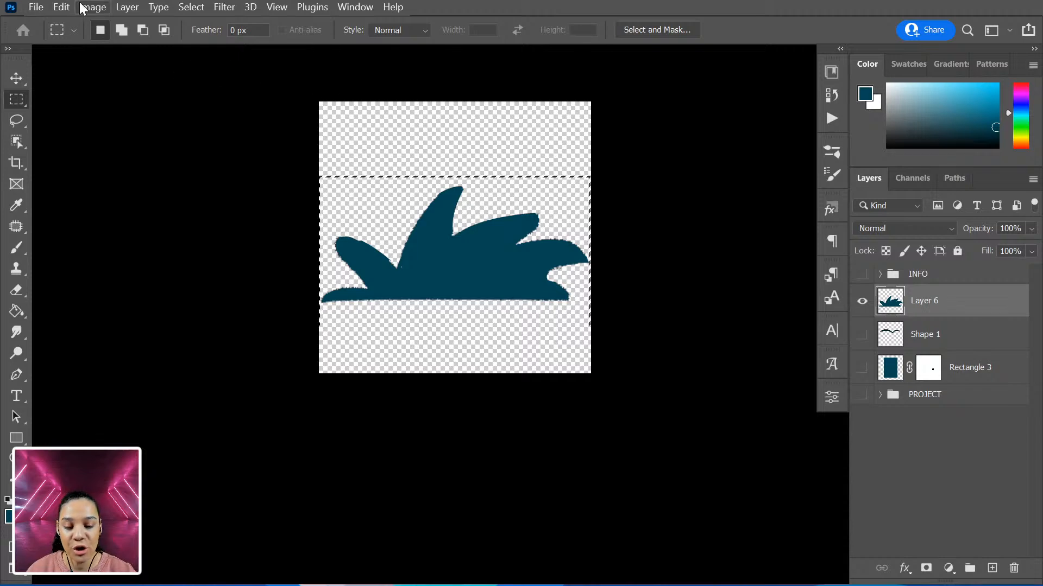
left_click(62, 7)
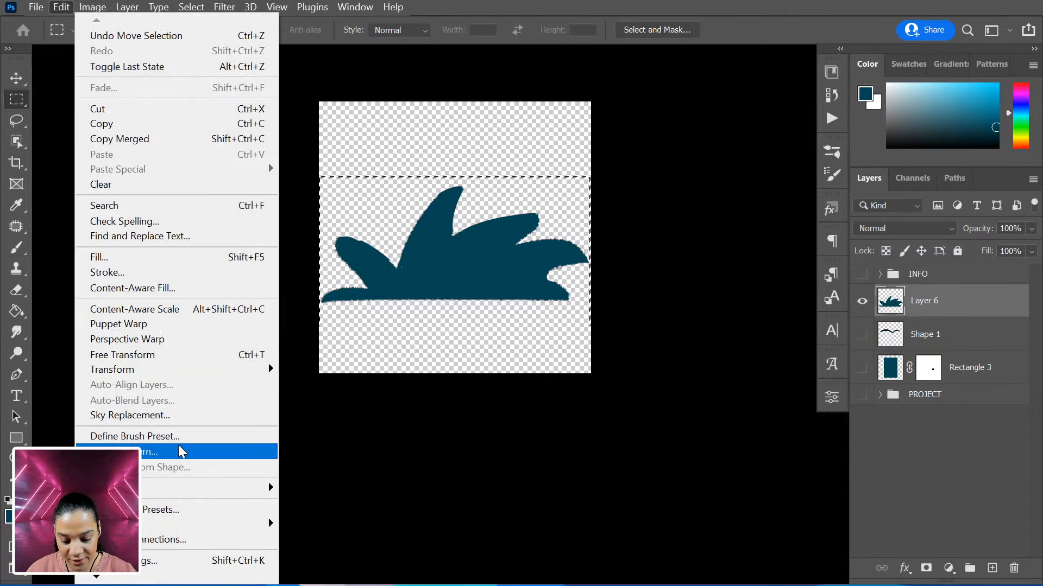
left_click(211, 437)
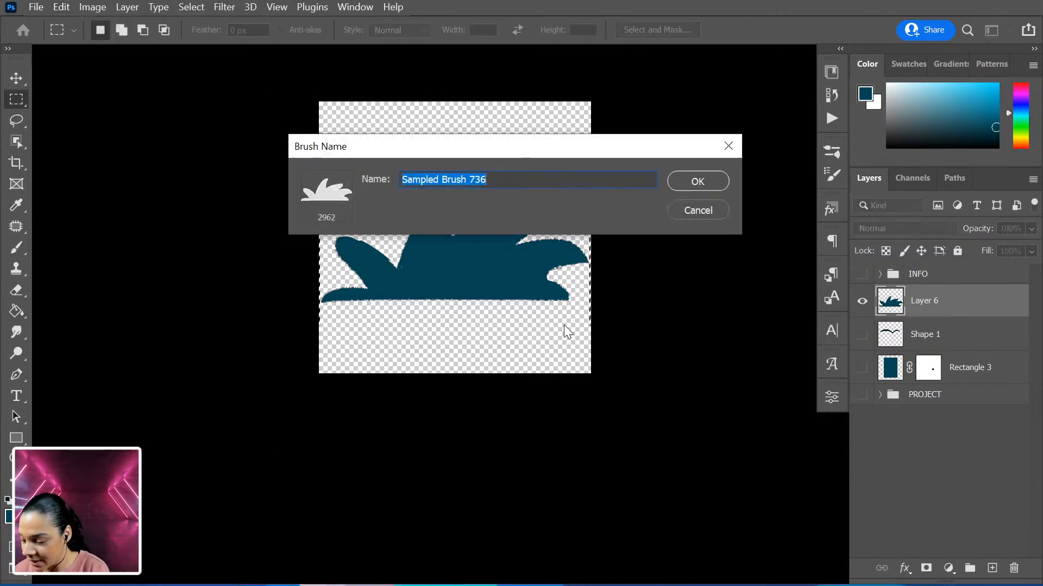
key("Return")
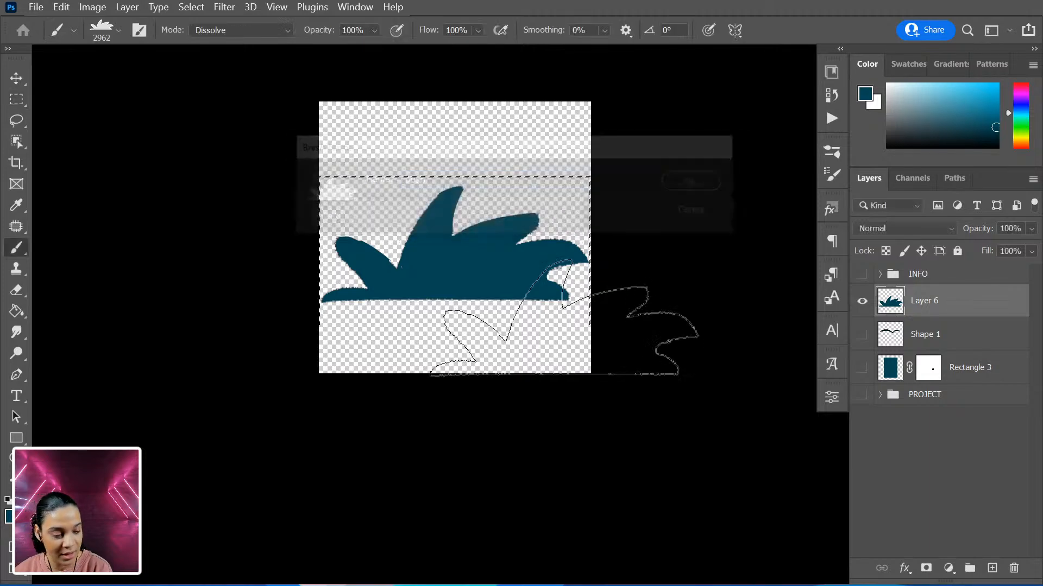
Hide Layer 6, then show and expand the PROJECT group
left_click(861, 301)
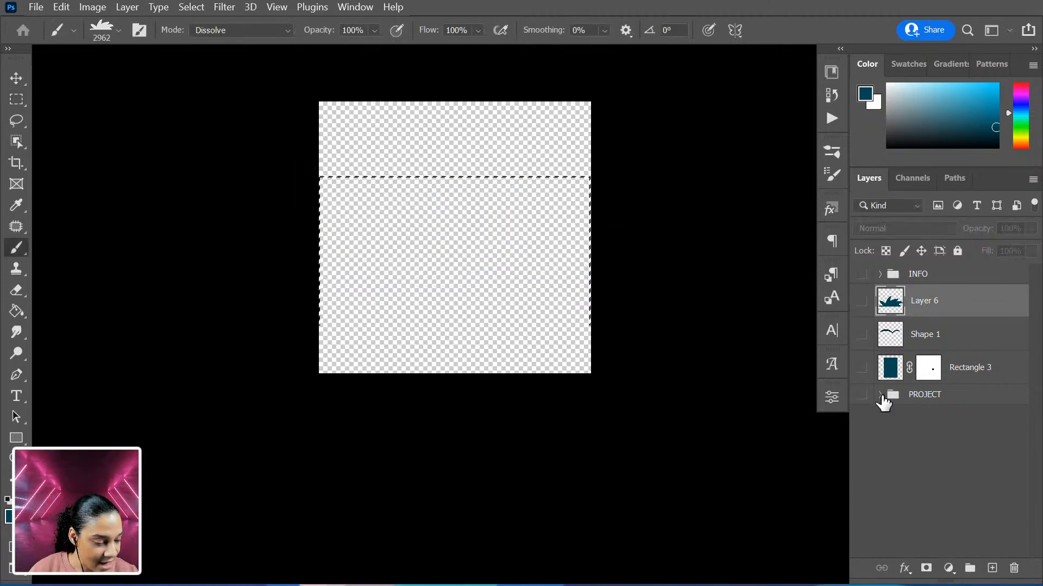
left_click(862, 395)
left_click(879, 395)
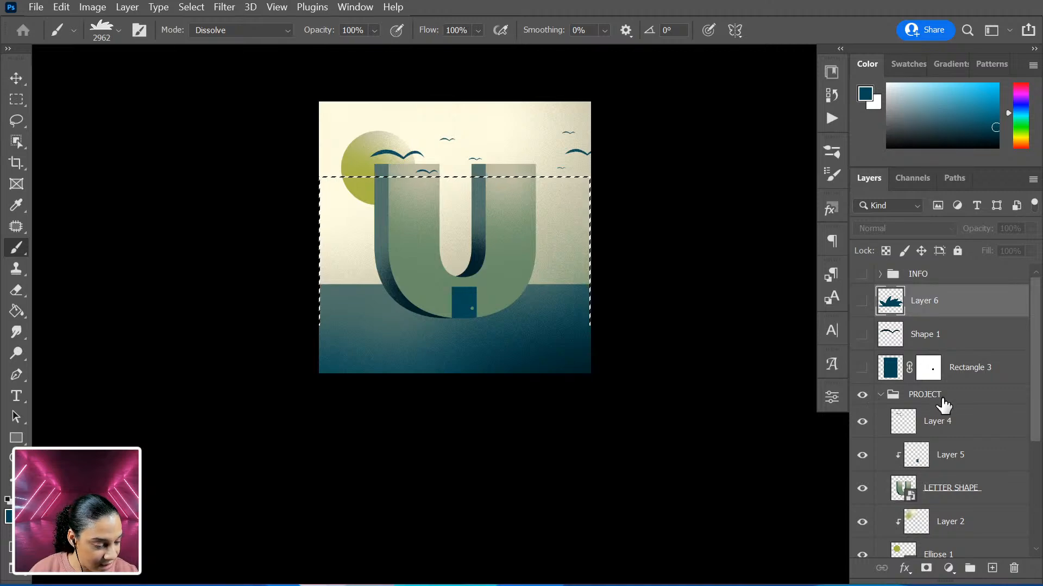
Add a new layer above Layer 4 in the PROJECT group and clear the marquee selection
left_click(961, 424)
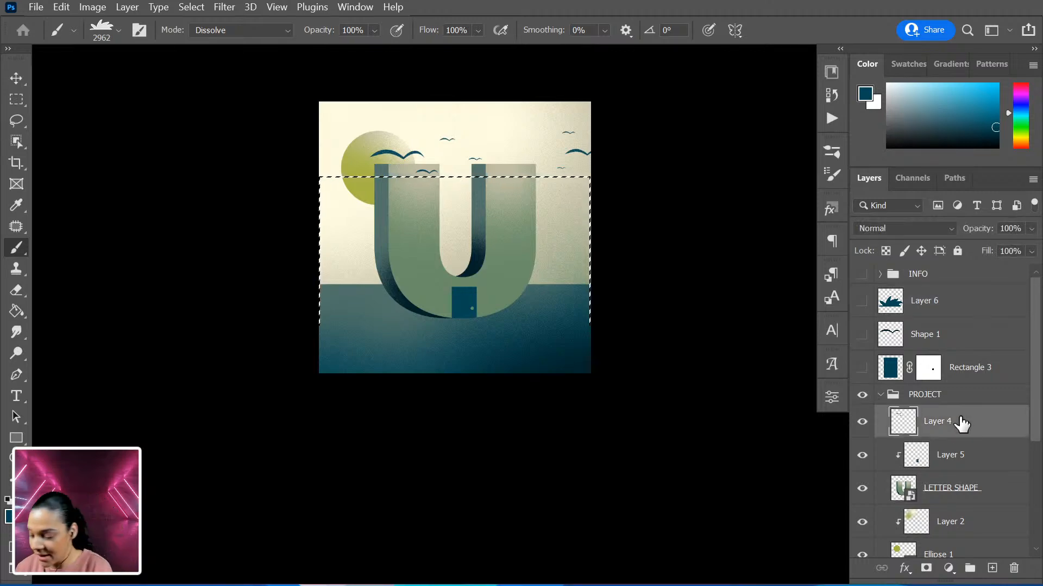
key("ctrl+alt+shift+n")
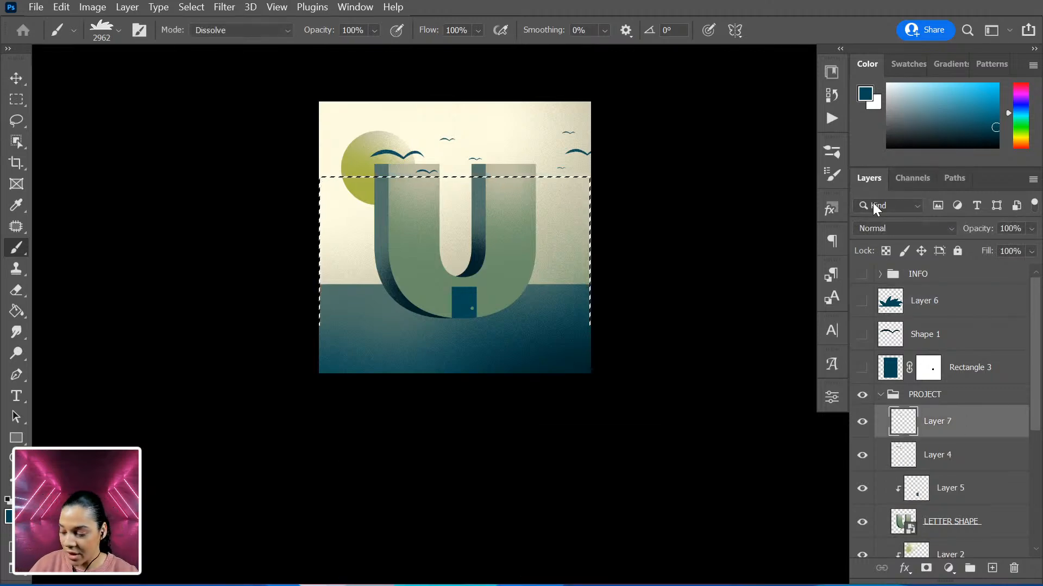
key("ctrl+d")
Reduce the bush brush to 400 px and stamp a dark teal bush just right of the door at the letter's base
scroll(540, 268, "up", 3)
key("ctrl+plus")
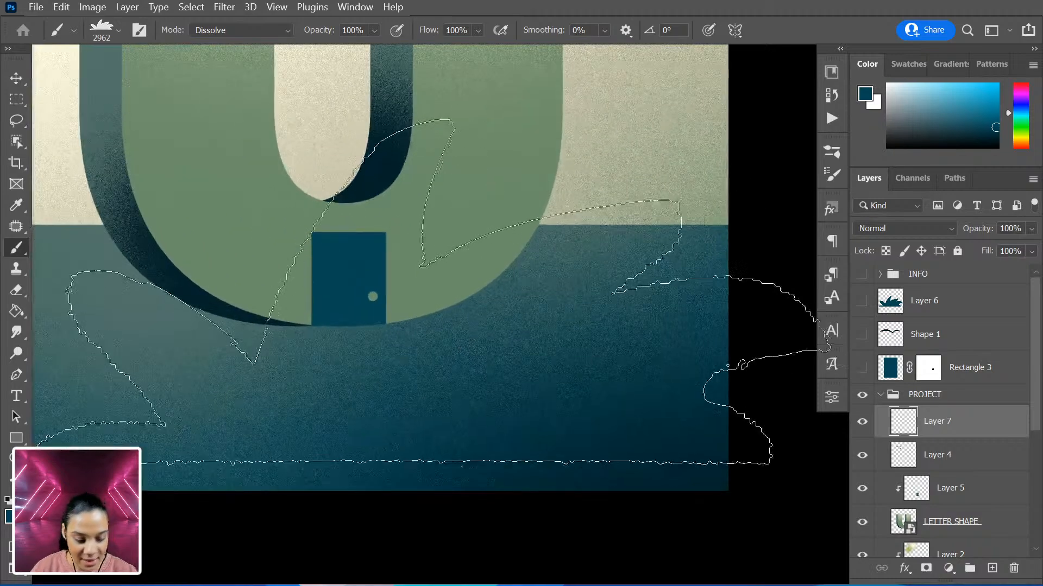
key("bracketleft")
key("bracketleft")
key("bracketleft")
key("bracketleft")
key("bracketleft")
key("bracketleft")
key("bracketleft")
key("bracketleft")
key("bracketleft")
key("bracketleft")
key("bracketleft")
key("bracketleft")
key("bracketleft")
key("bracketleft")
key("bracketleft")
key("bracketleft")
key("bracketleft")
key("bracketleft")
key("bracketleft")
key("bracketleft")
key("bracketleft")
key("bracketleft")
key("bracketleft")
key("bracketleft")
key("bracketleft")
key("bracketleft")
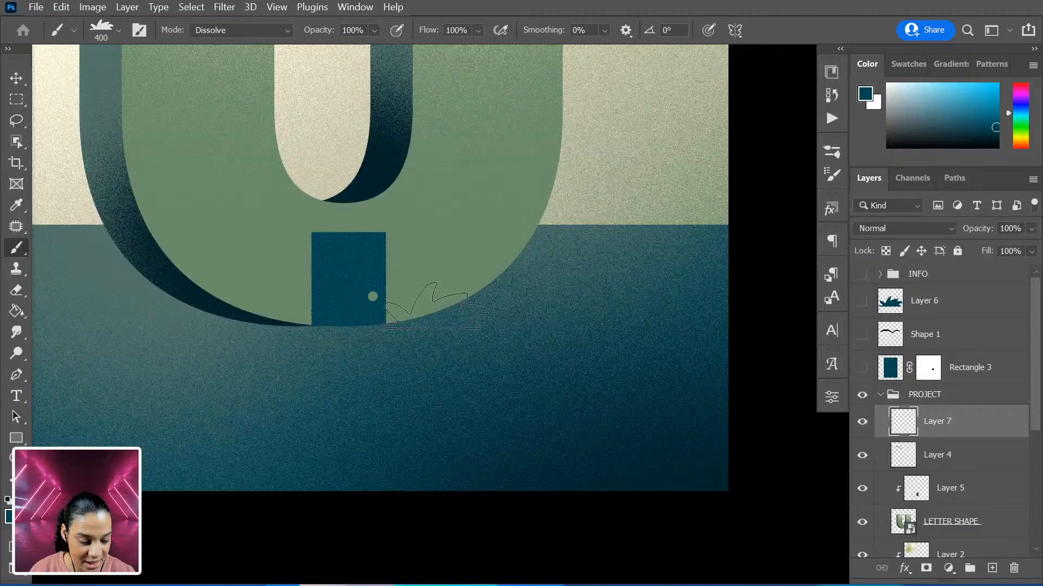
left_click(445, 307)
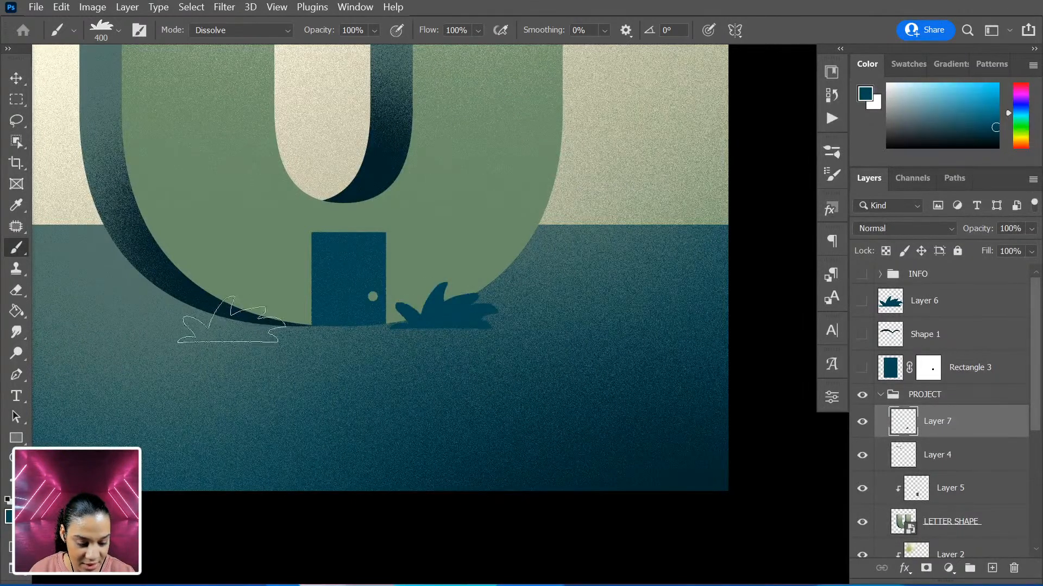
Stamp a cluster of overlapping dark teal bushes left of the door, using 200 and 400 px brush sizes
key("bracketright")
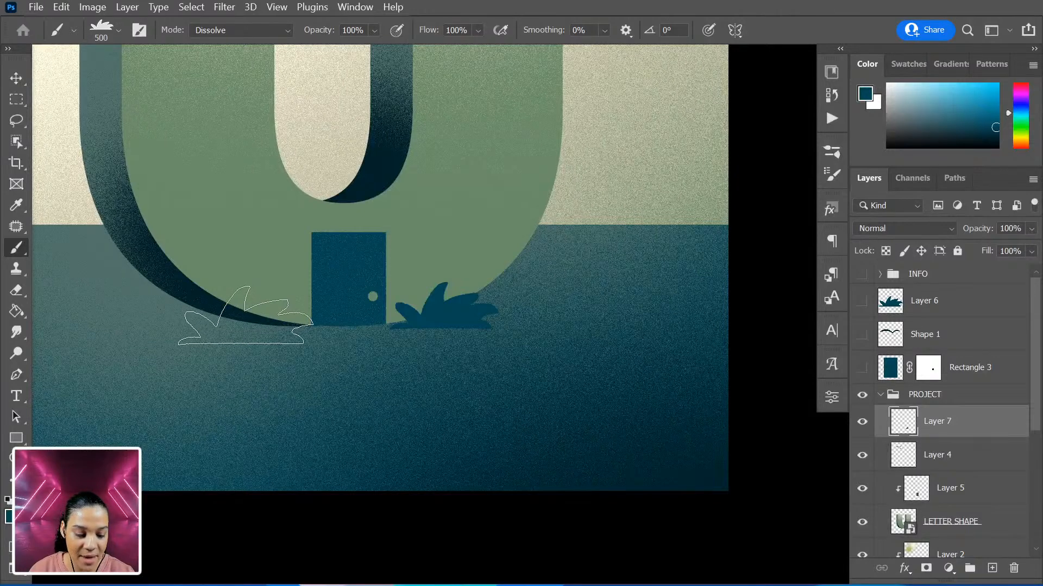
key("bracketleft")
key("bracketleft")
key("bracketleft")
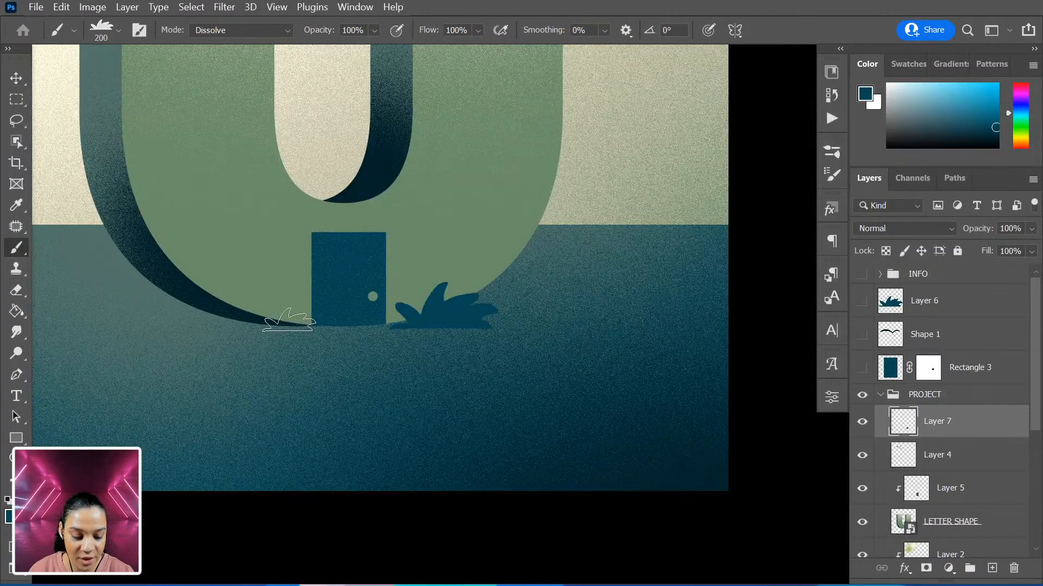
key("bracketright")
key("bracketright")
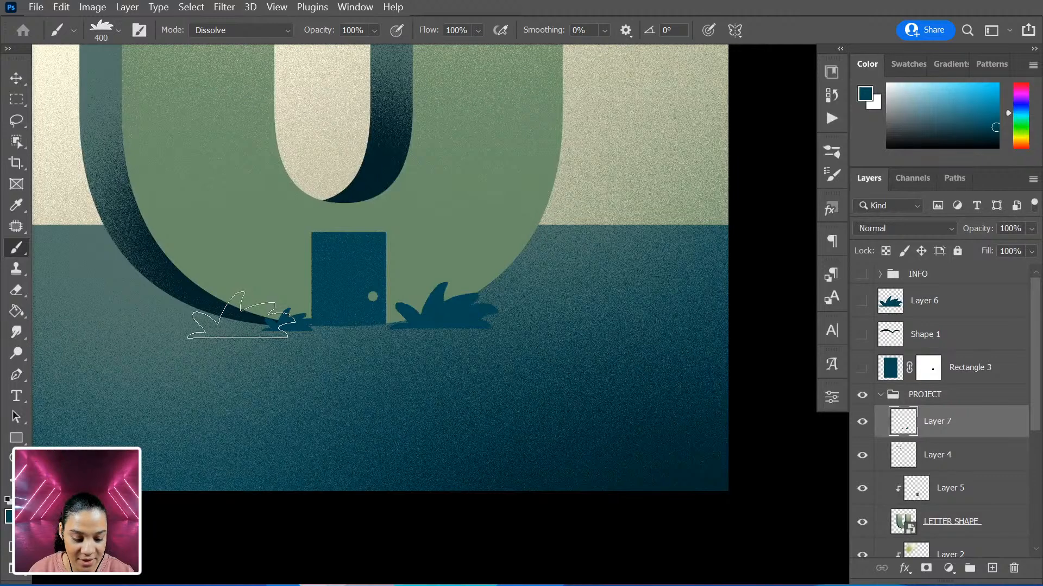
left_click(238, 318)
key("bracketleft")
key("bracketleft")
key("bracketleft")
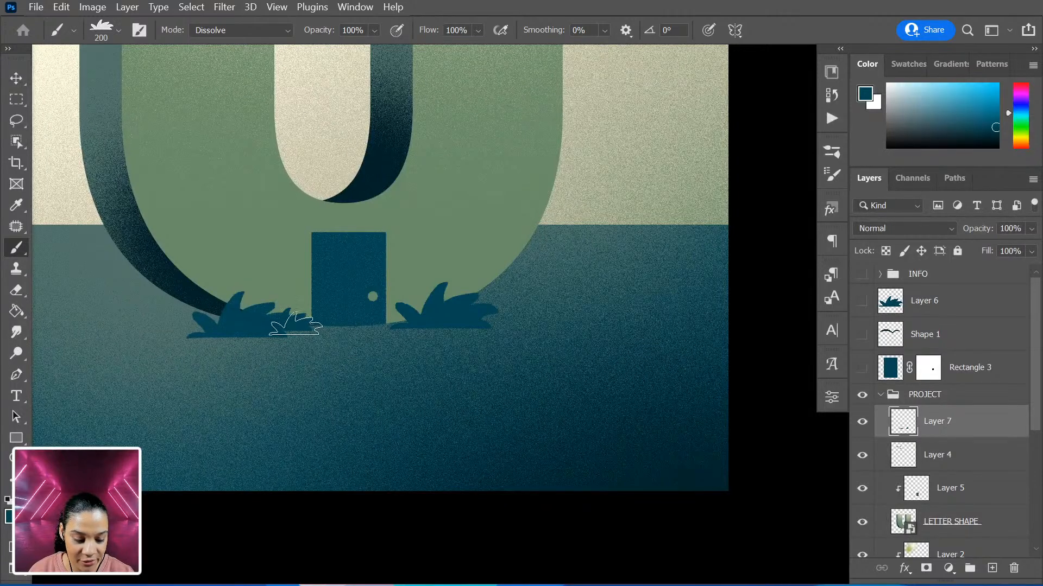
key("bracketright")
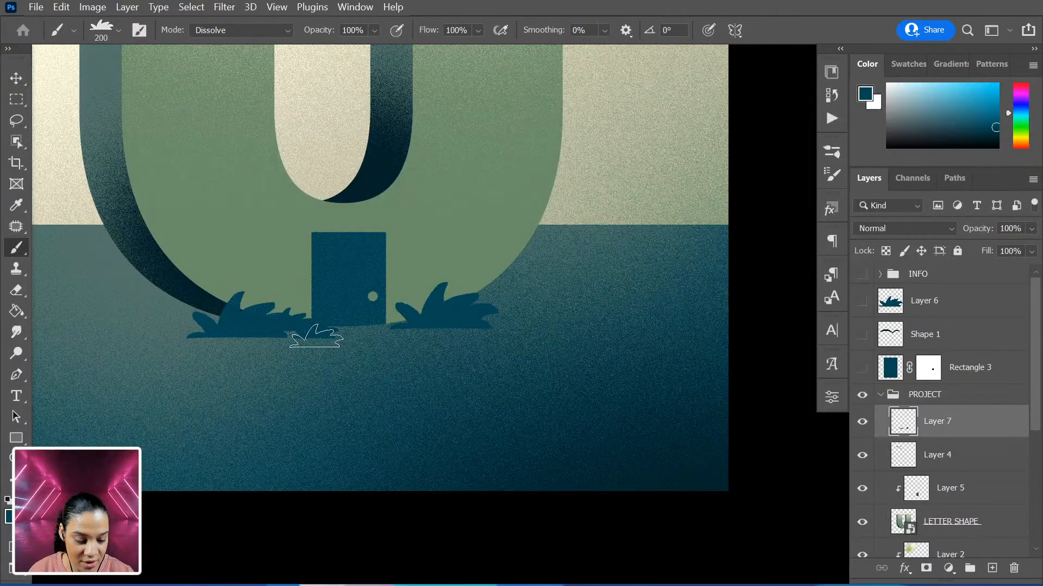
Fill out the bush cluster right of the door with 300 px and 200 px stamps, including one at the door's edge
key("bracketright")
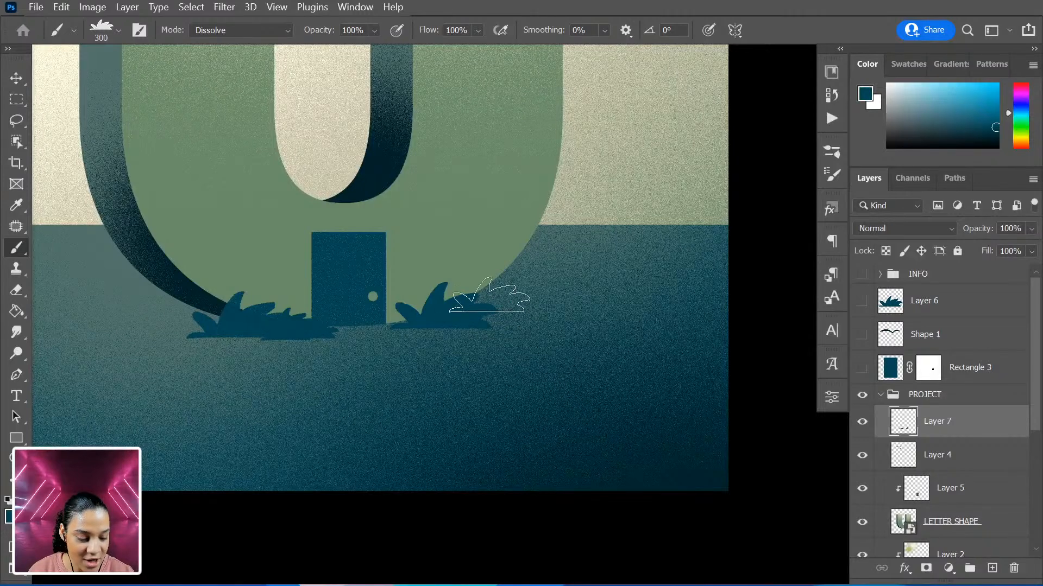
left_click(489, 295)
key("bracketleft")
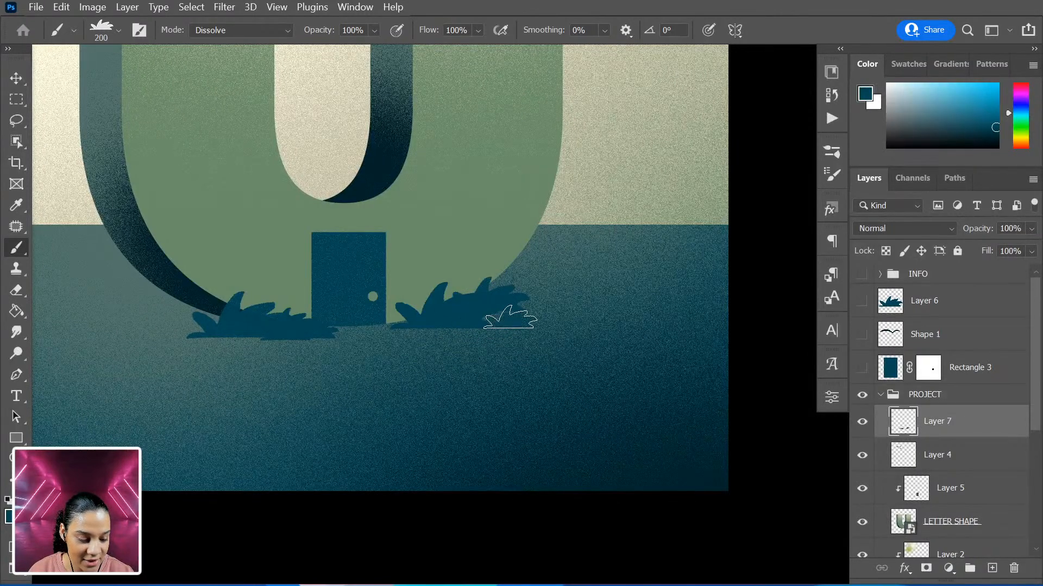
left_click(399, 320)
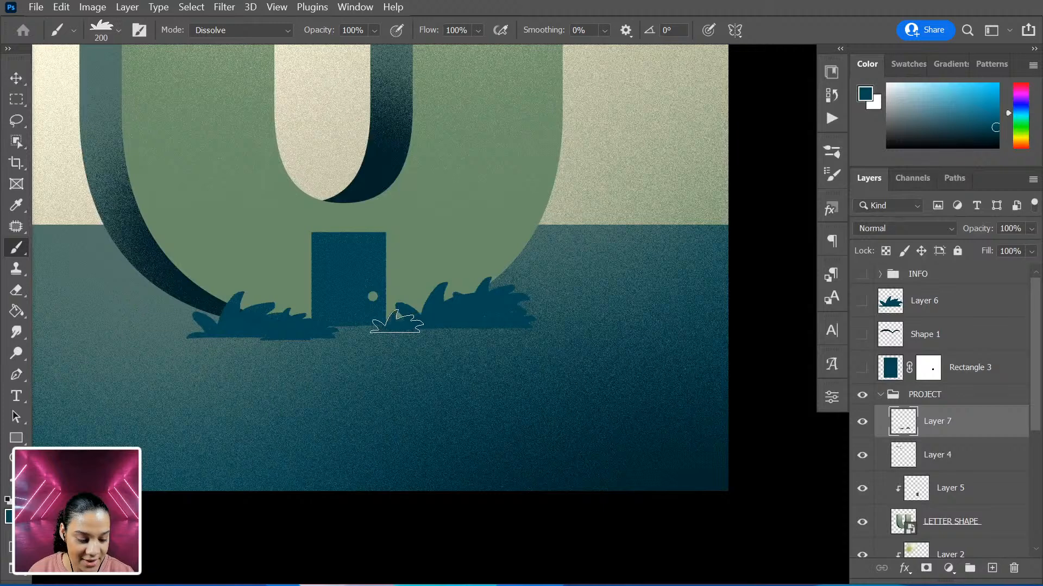
Sample the letter's green and stamp foreground bushes at the ground's left and right edges at 500 px and near its lower middle at 400 px
key("ctrl+minus")
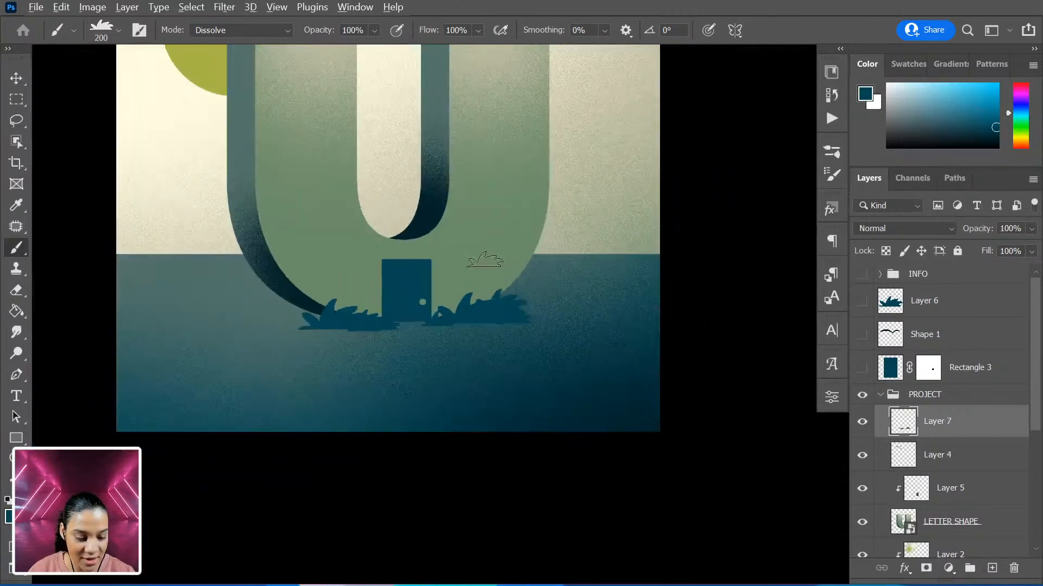
left_click(491, 256, "alt")
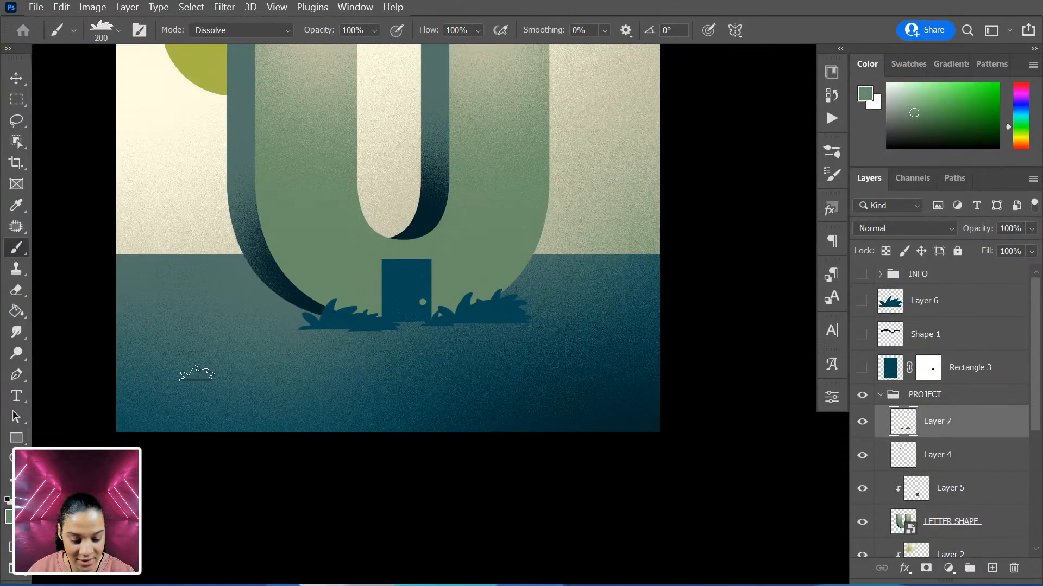
key("bracketright")
key("bracketright")
key("bracketright")
key("bracketright")
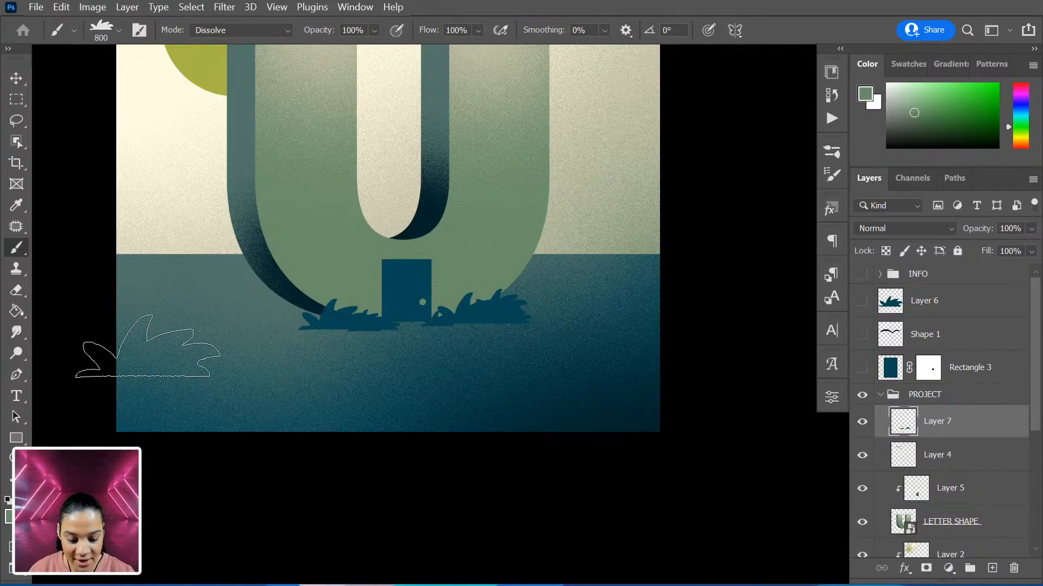
left_click(146, 349)
left_click(649, 395)
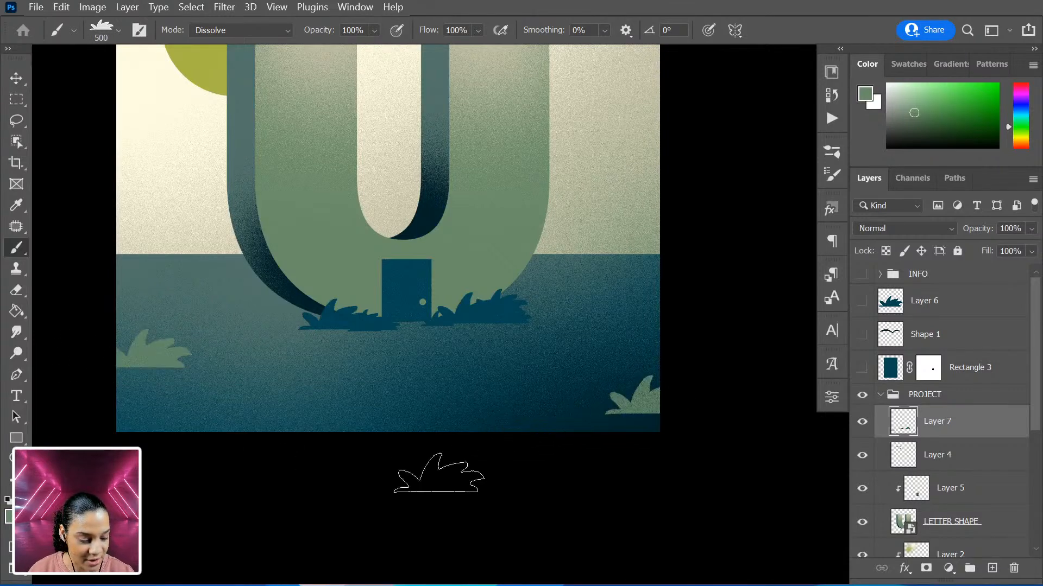
key("bracketleft")
left_click(418, 410)
Sample the dark teal and stamp horizon bushes, a 400 px one at the right edge and a 200 px one left of the letter
key("ctrl+minus")
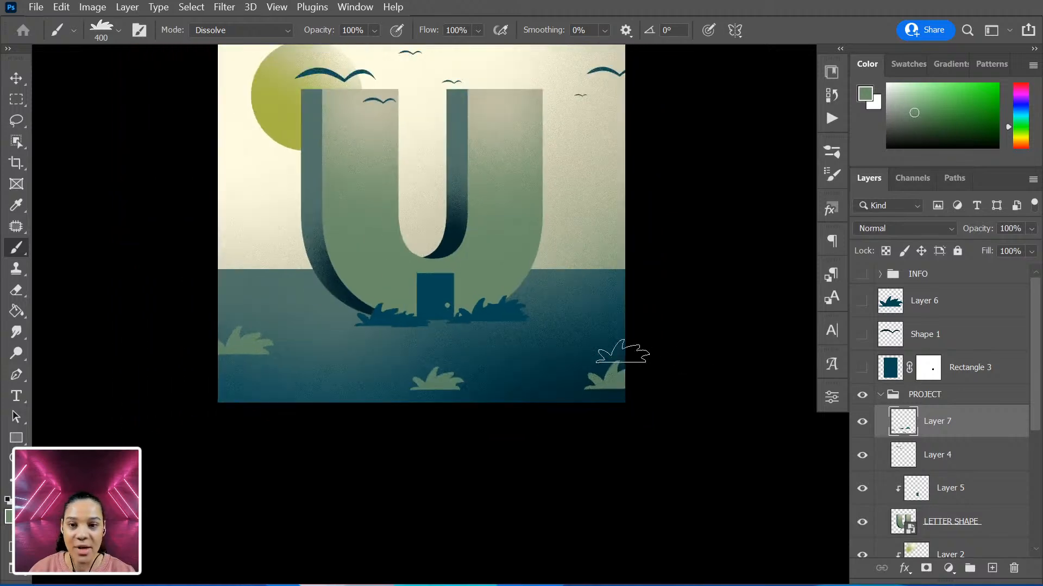
left_click(601, 295, "alt")
left_click(604, 265)
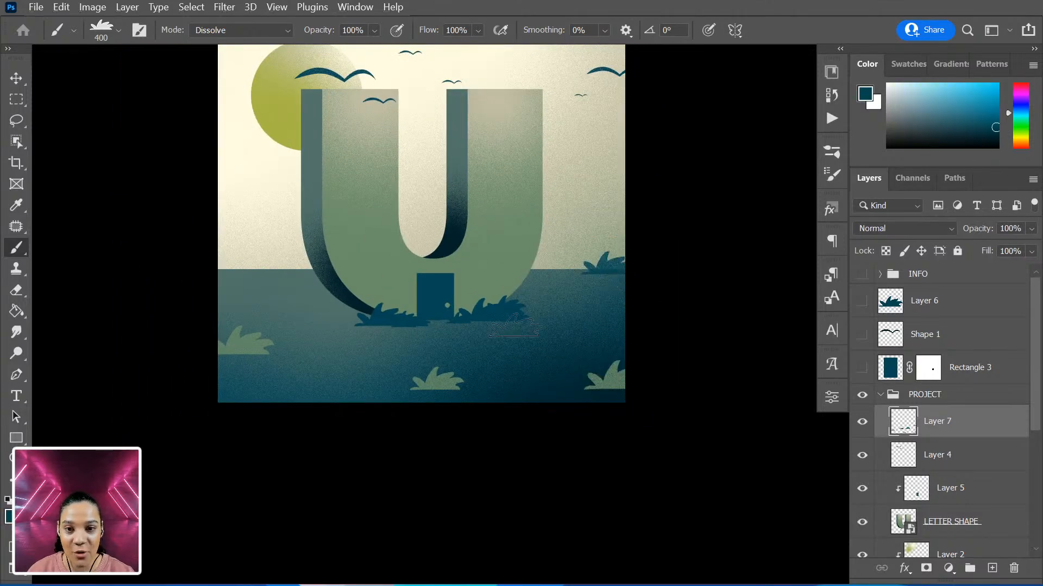
key("bracketleft")
key("bracketleft")
key("bracketleft")
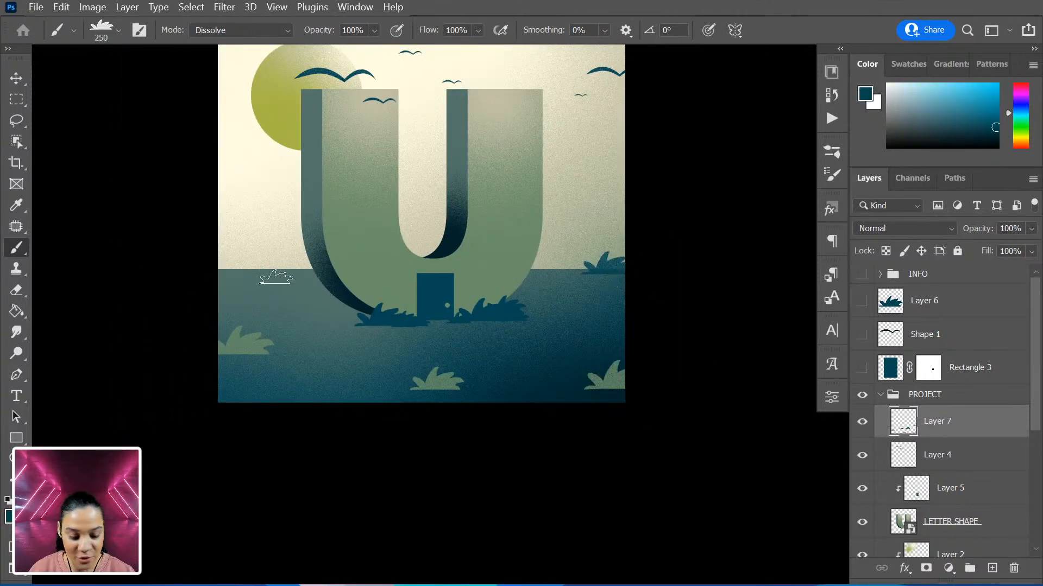
key("ctrl+minus")
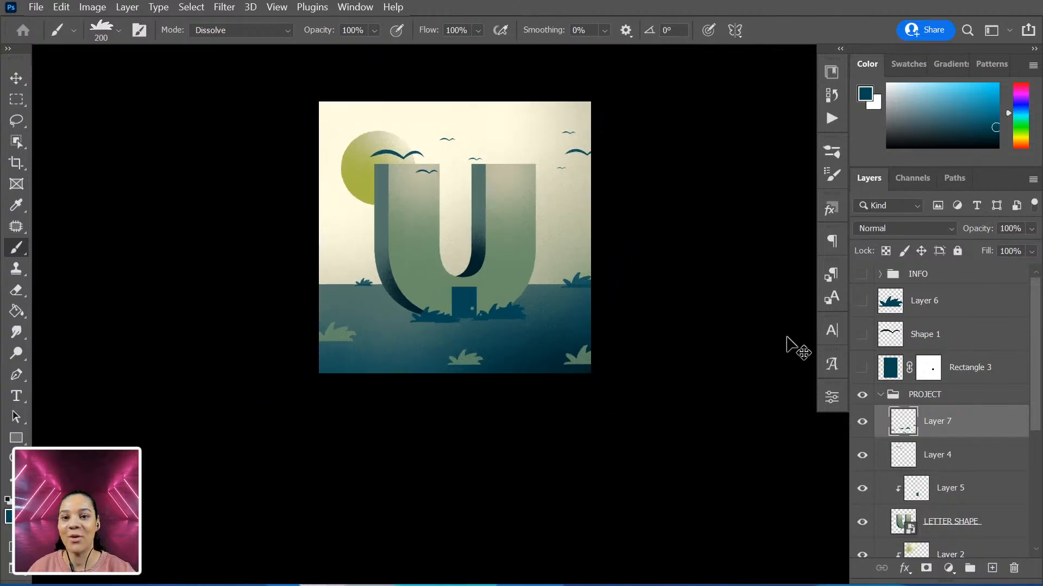
key("ctrl+plus")
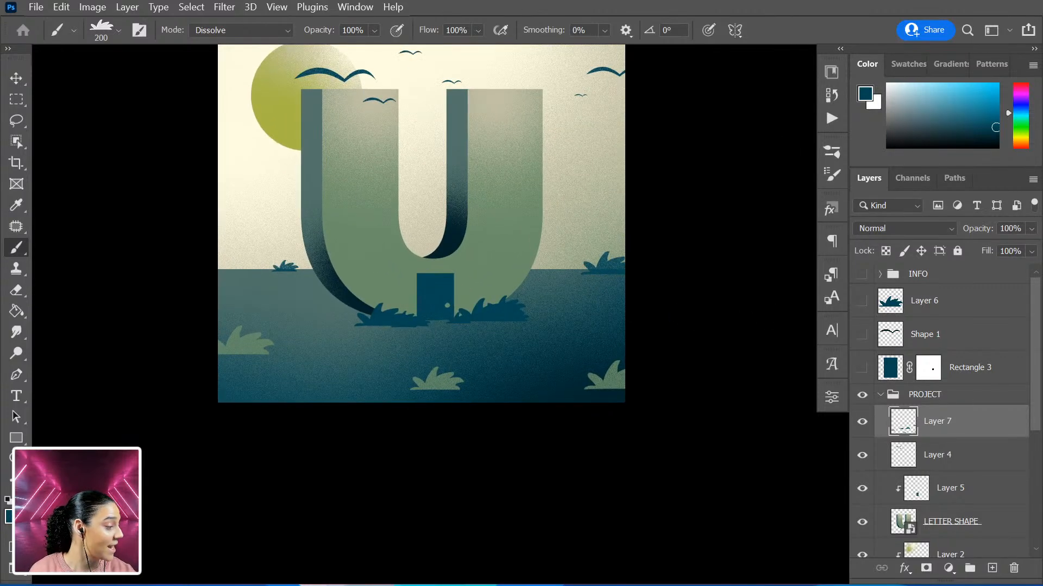